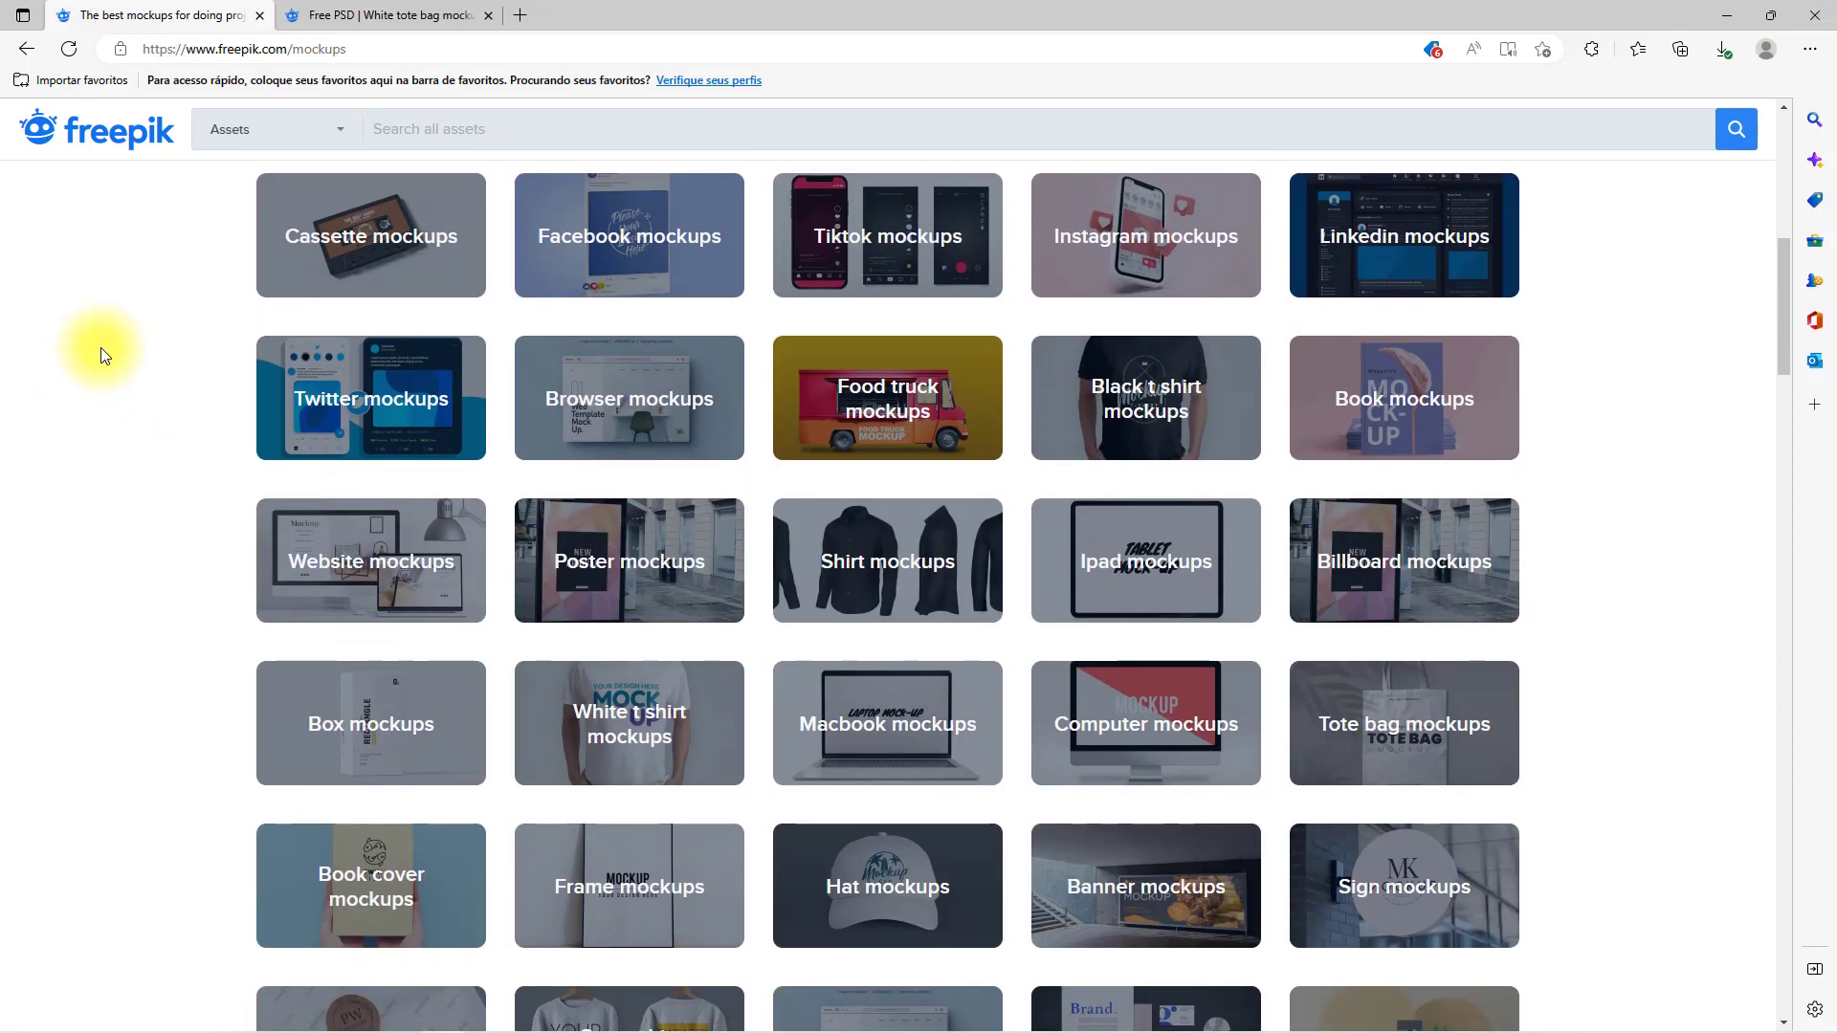
- Download the free PSD version of the white tote bag mockup from its Freepik page
{"action": "left_click", "coordinate": [361, 15]}
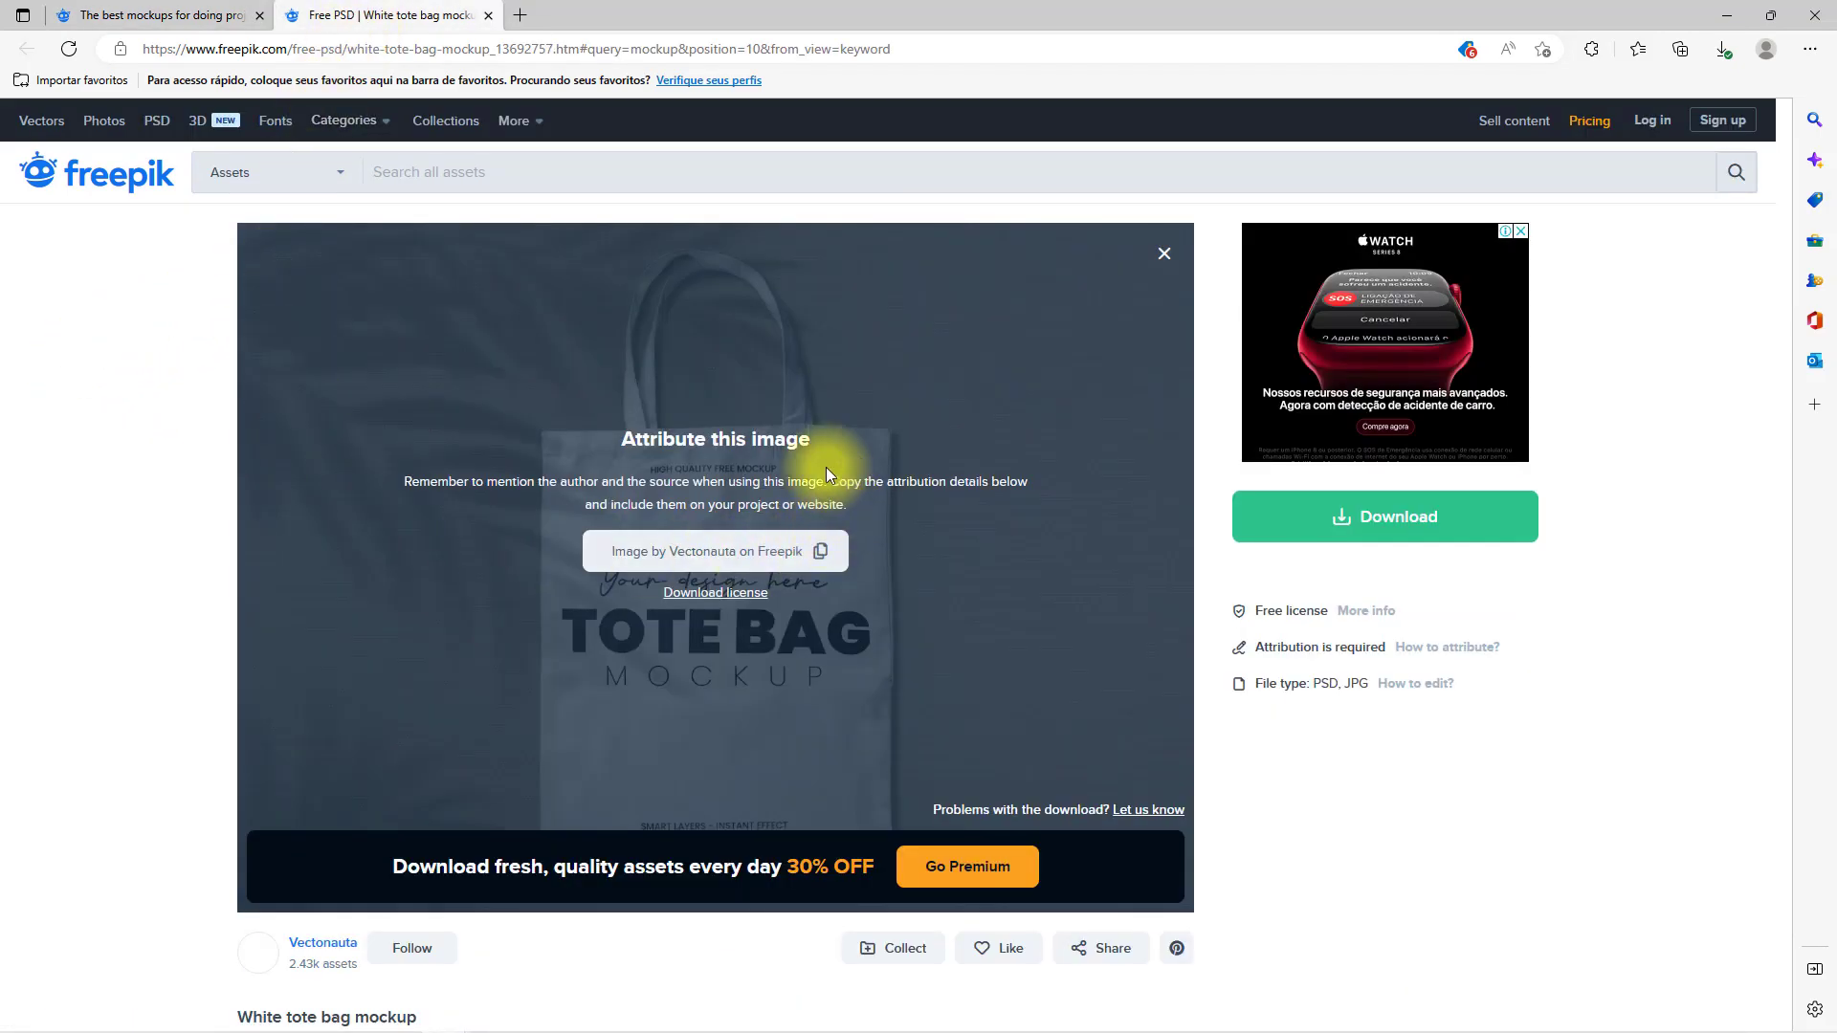
{"action": "left_click", "coordinate": [1359, 507]}
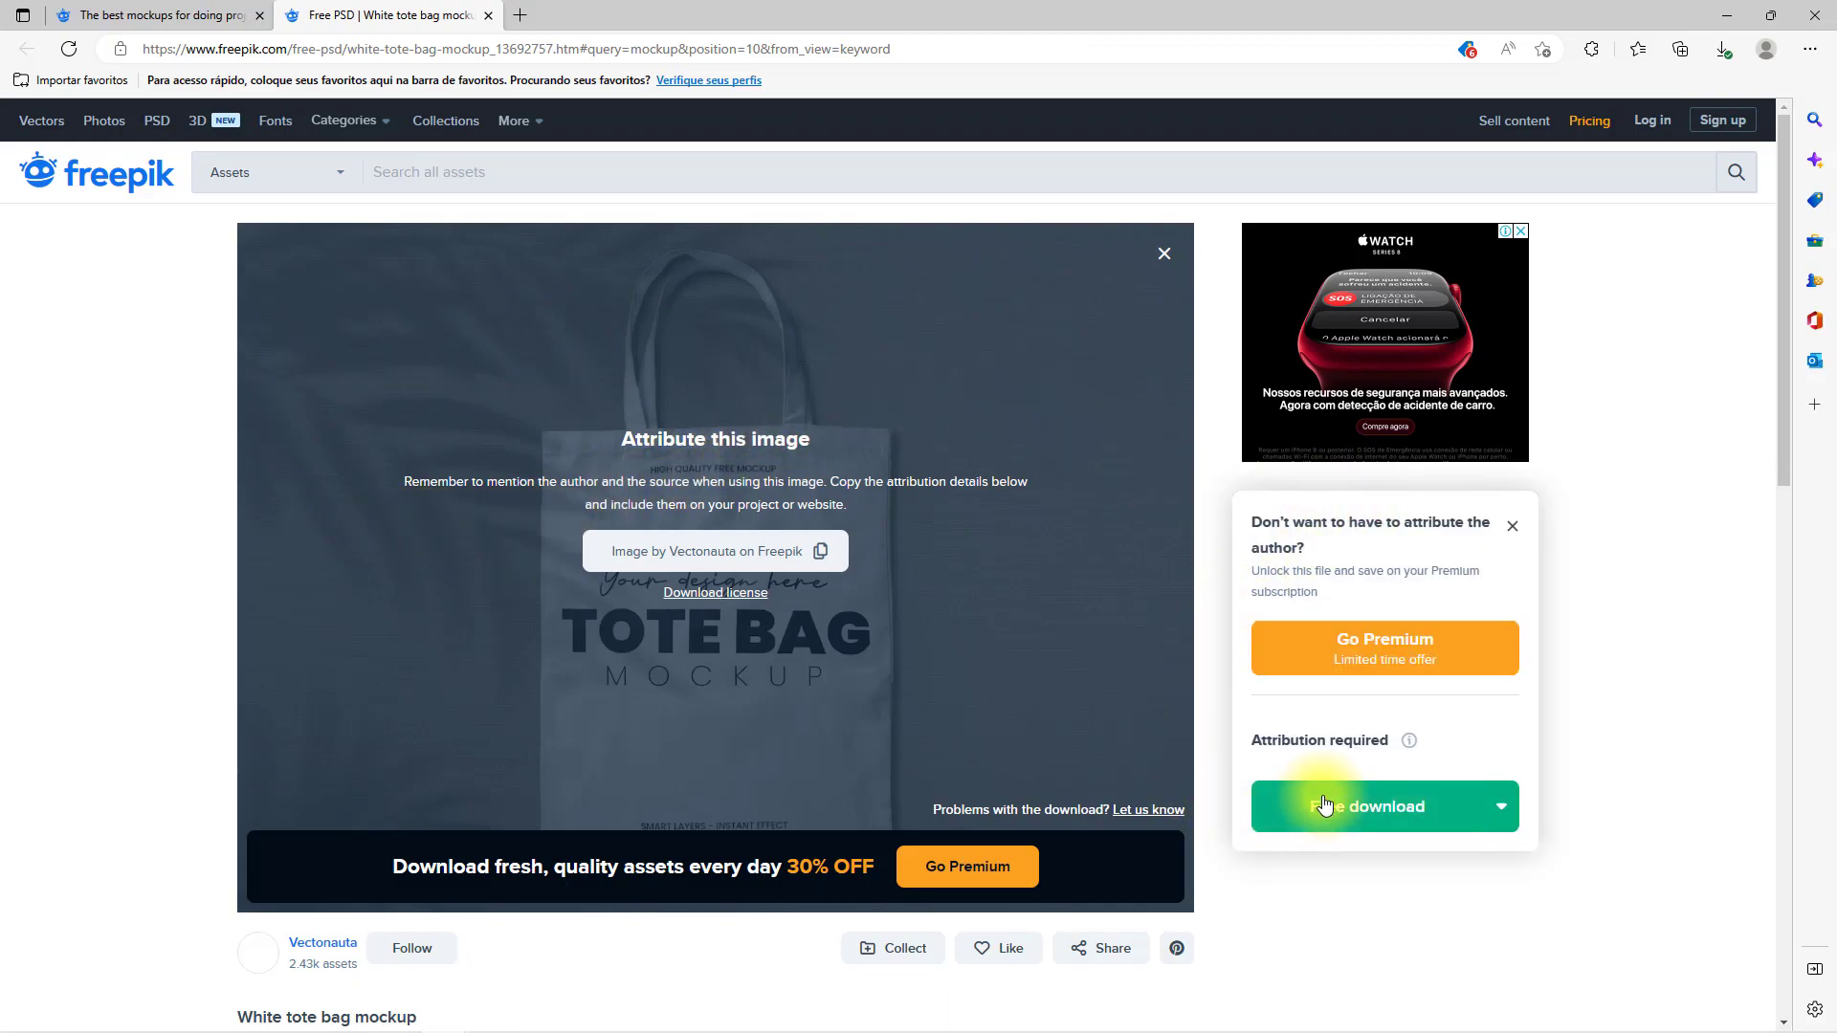
{"action": "left_click", "coordinate": [1502, 807]}
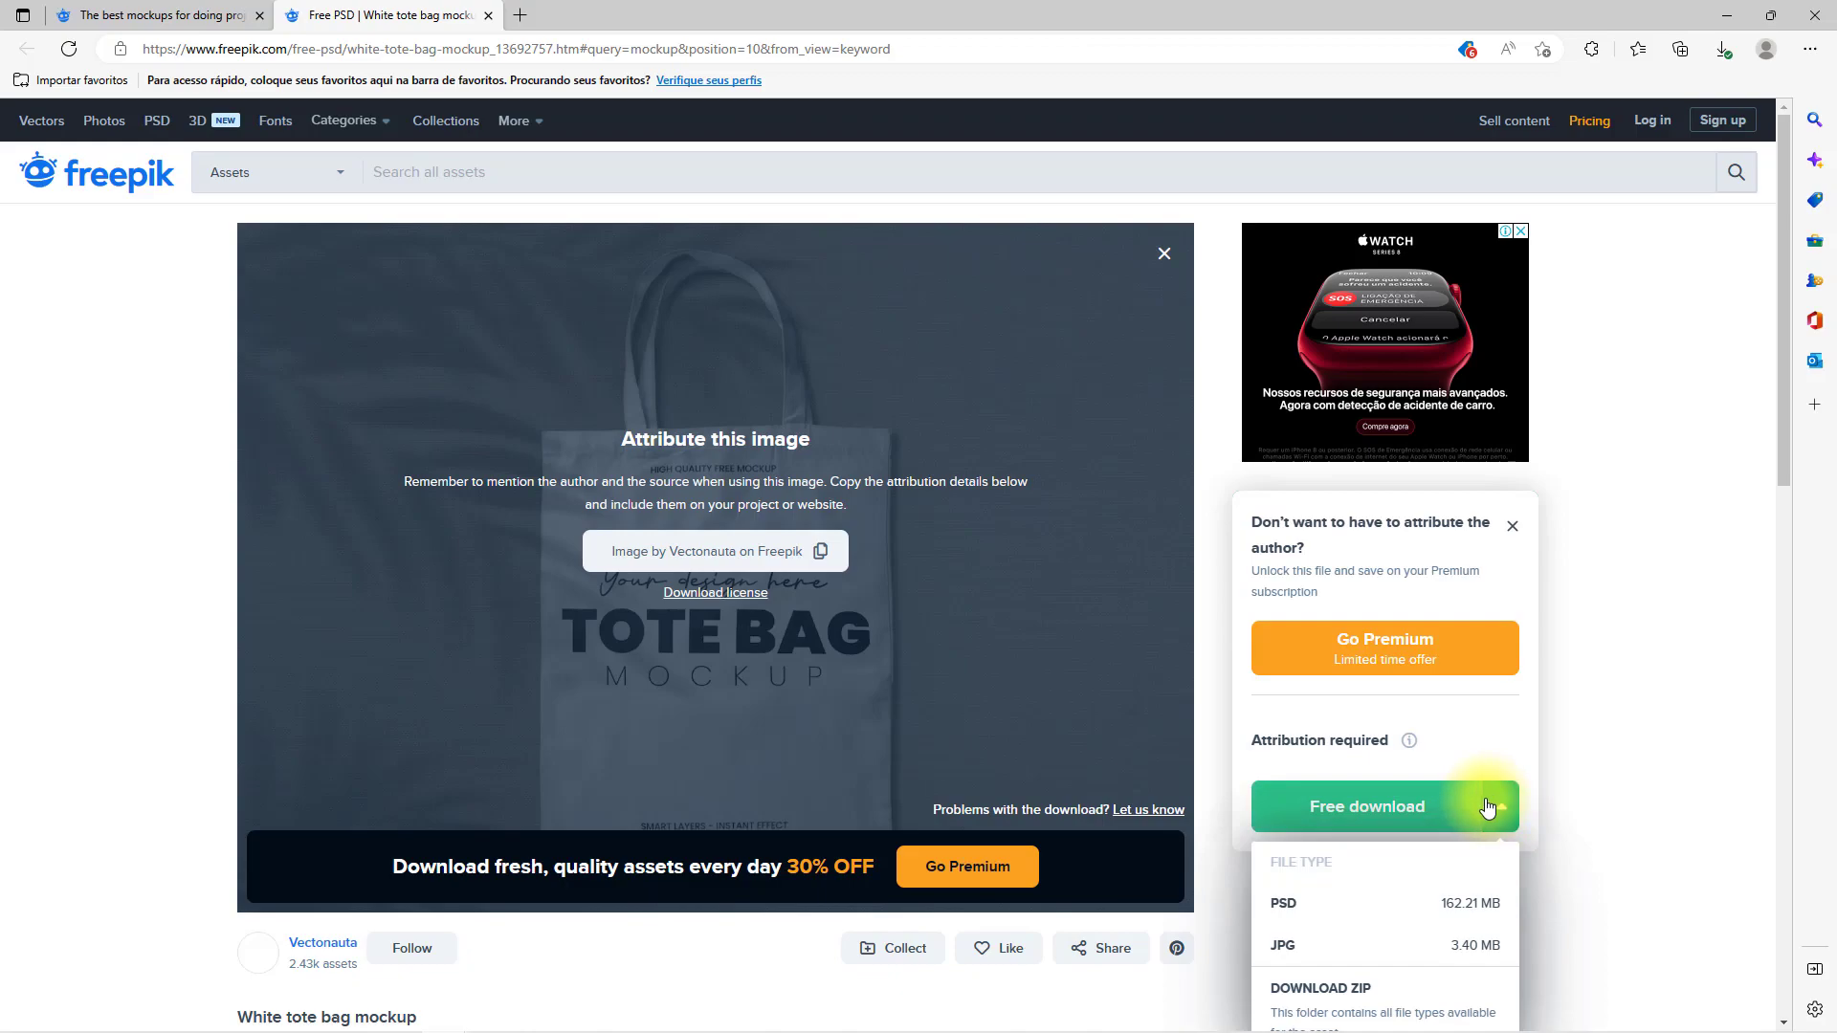
{"action": "scroll", "coordinate": [1580, 727], "scroll_direction": "down", "scroll_amount": 3}
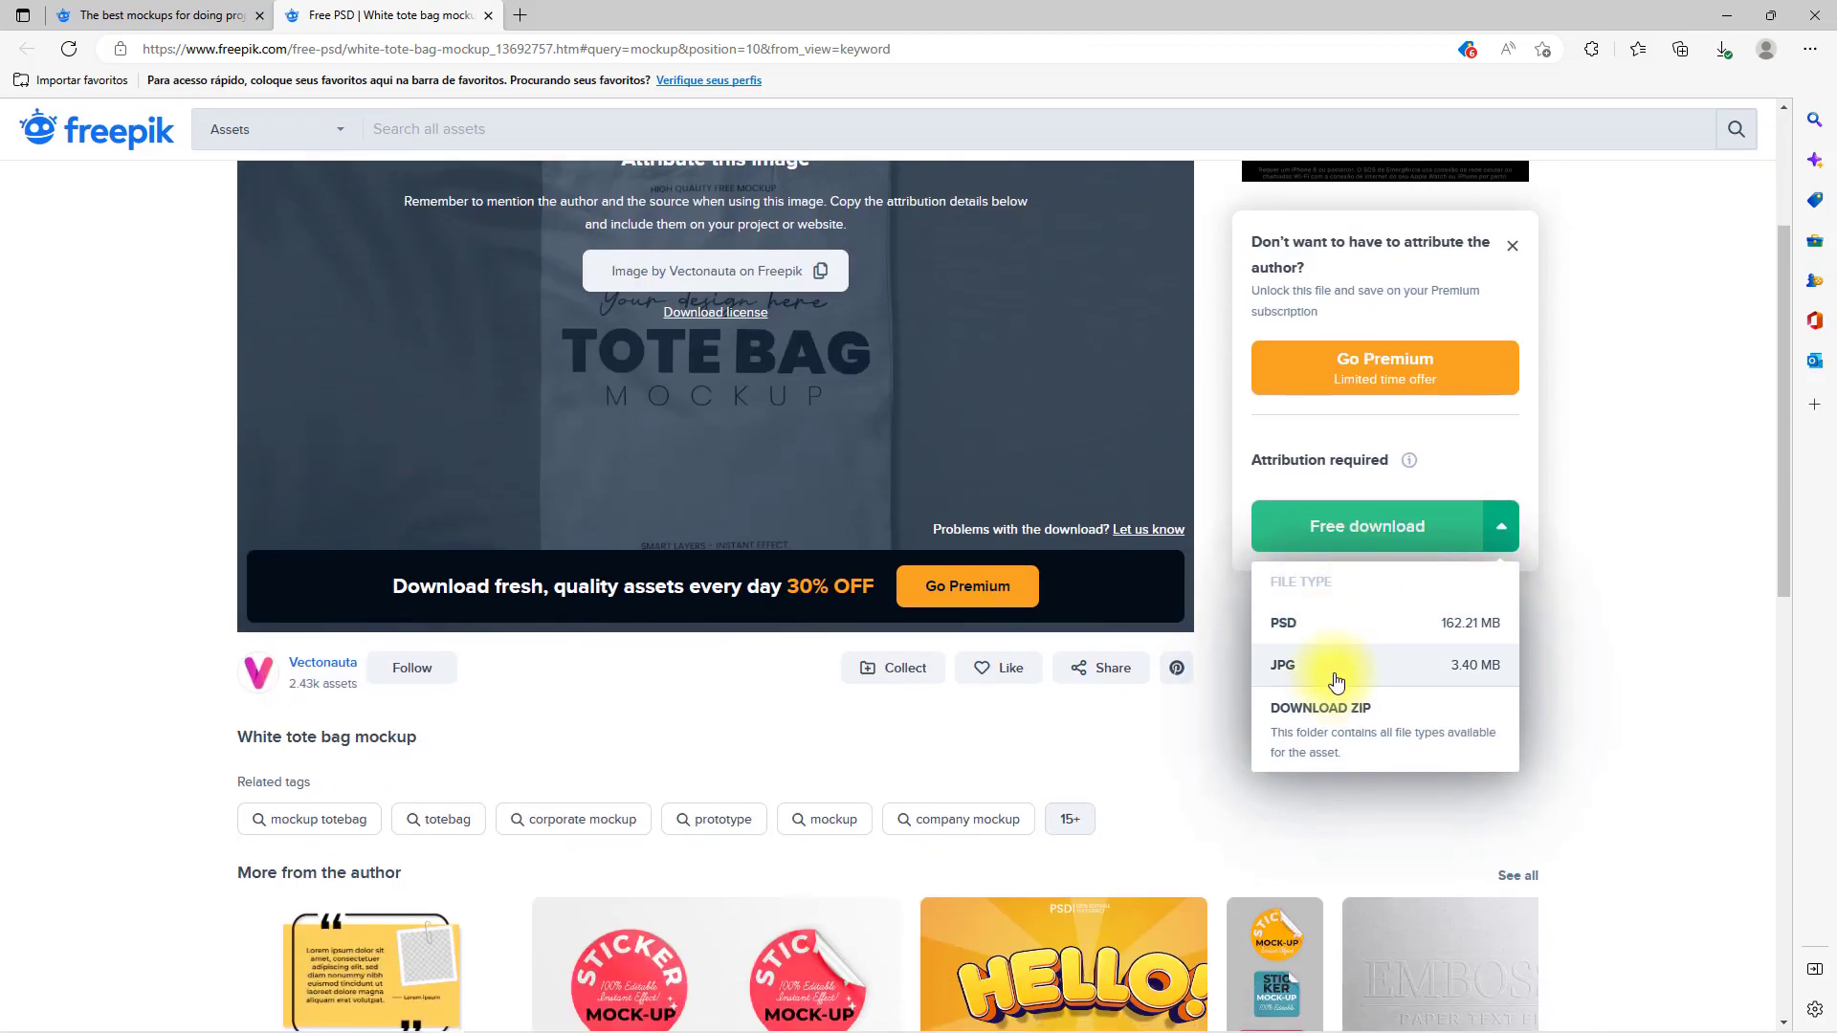
{"action": "left_click", "coordinate": [1464, 623]}
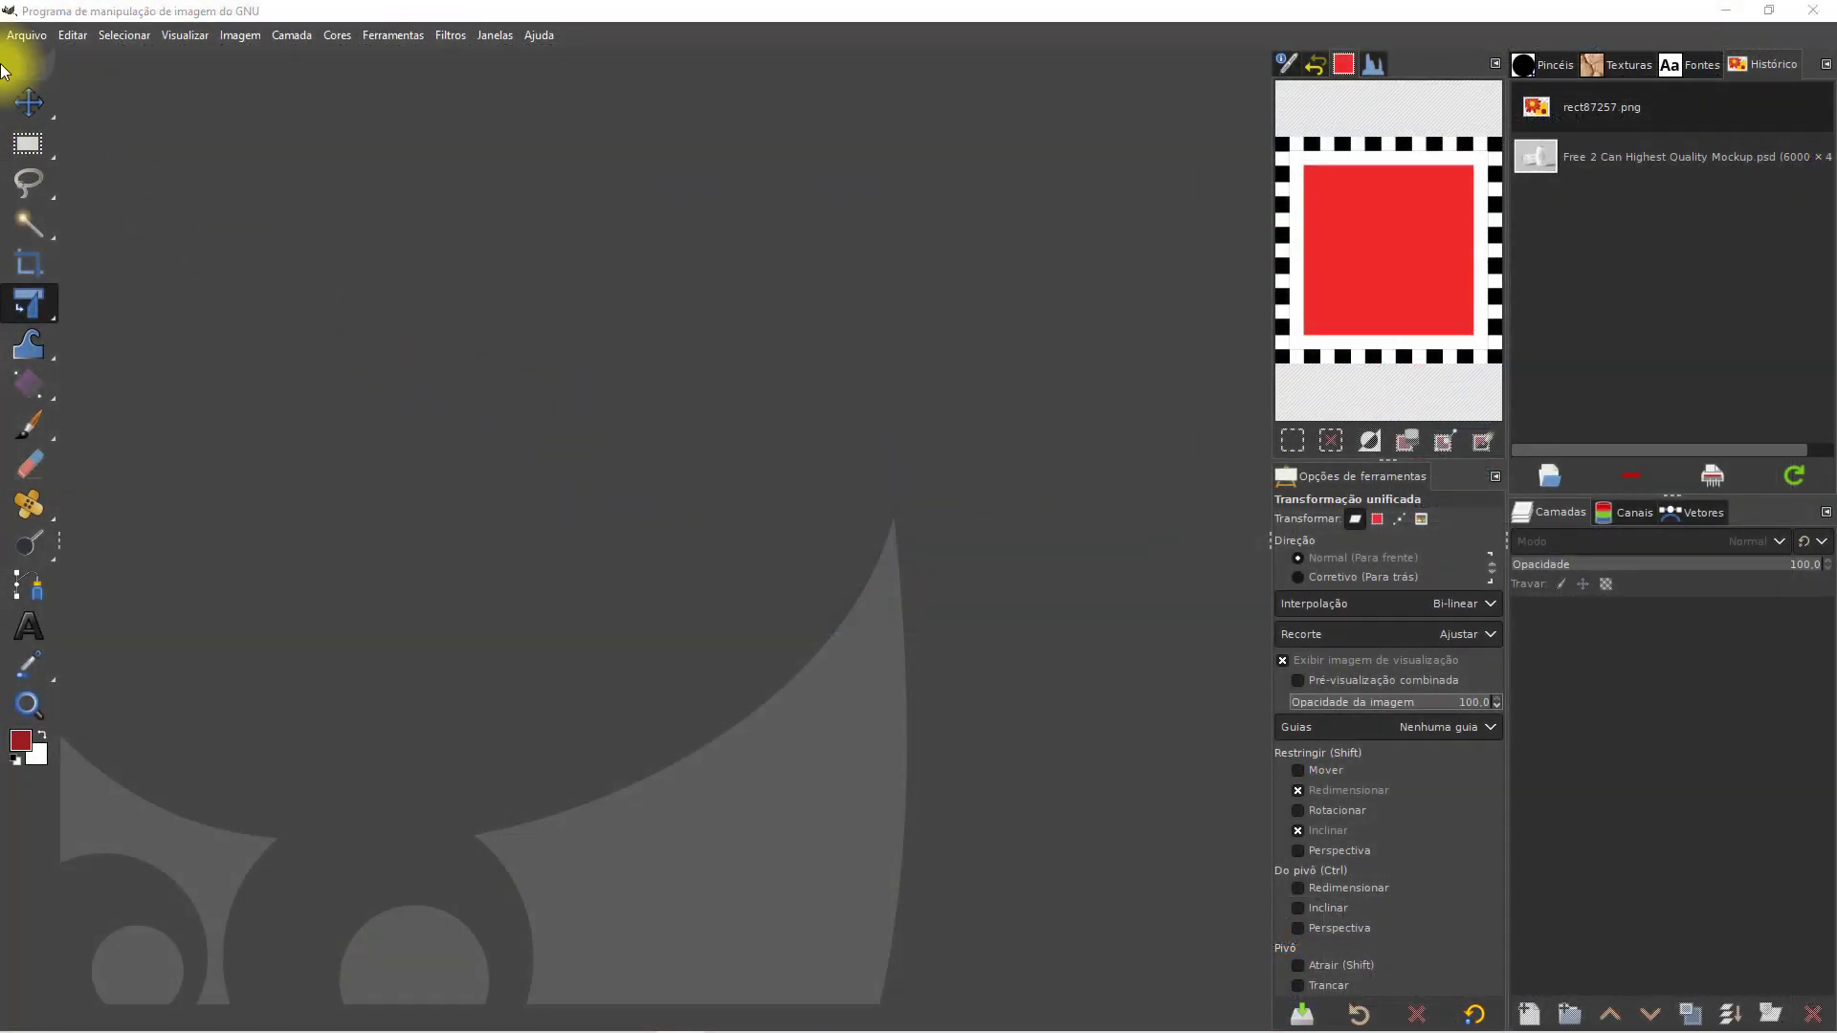
- In GIMP, open 13692757_White_Tote_Bag_Mockup.psd and convert its embedded color profile to GIMP built-in sRGB
{"action": "left_click", "coordinate": [26, 34]}
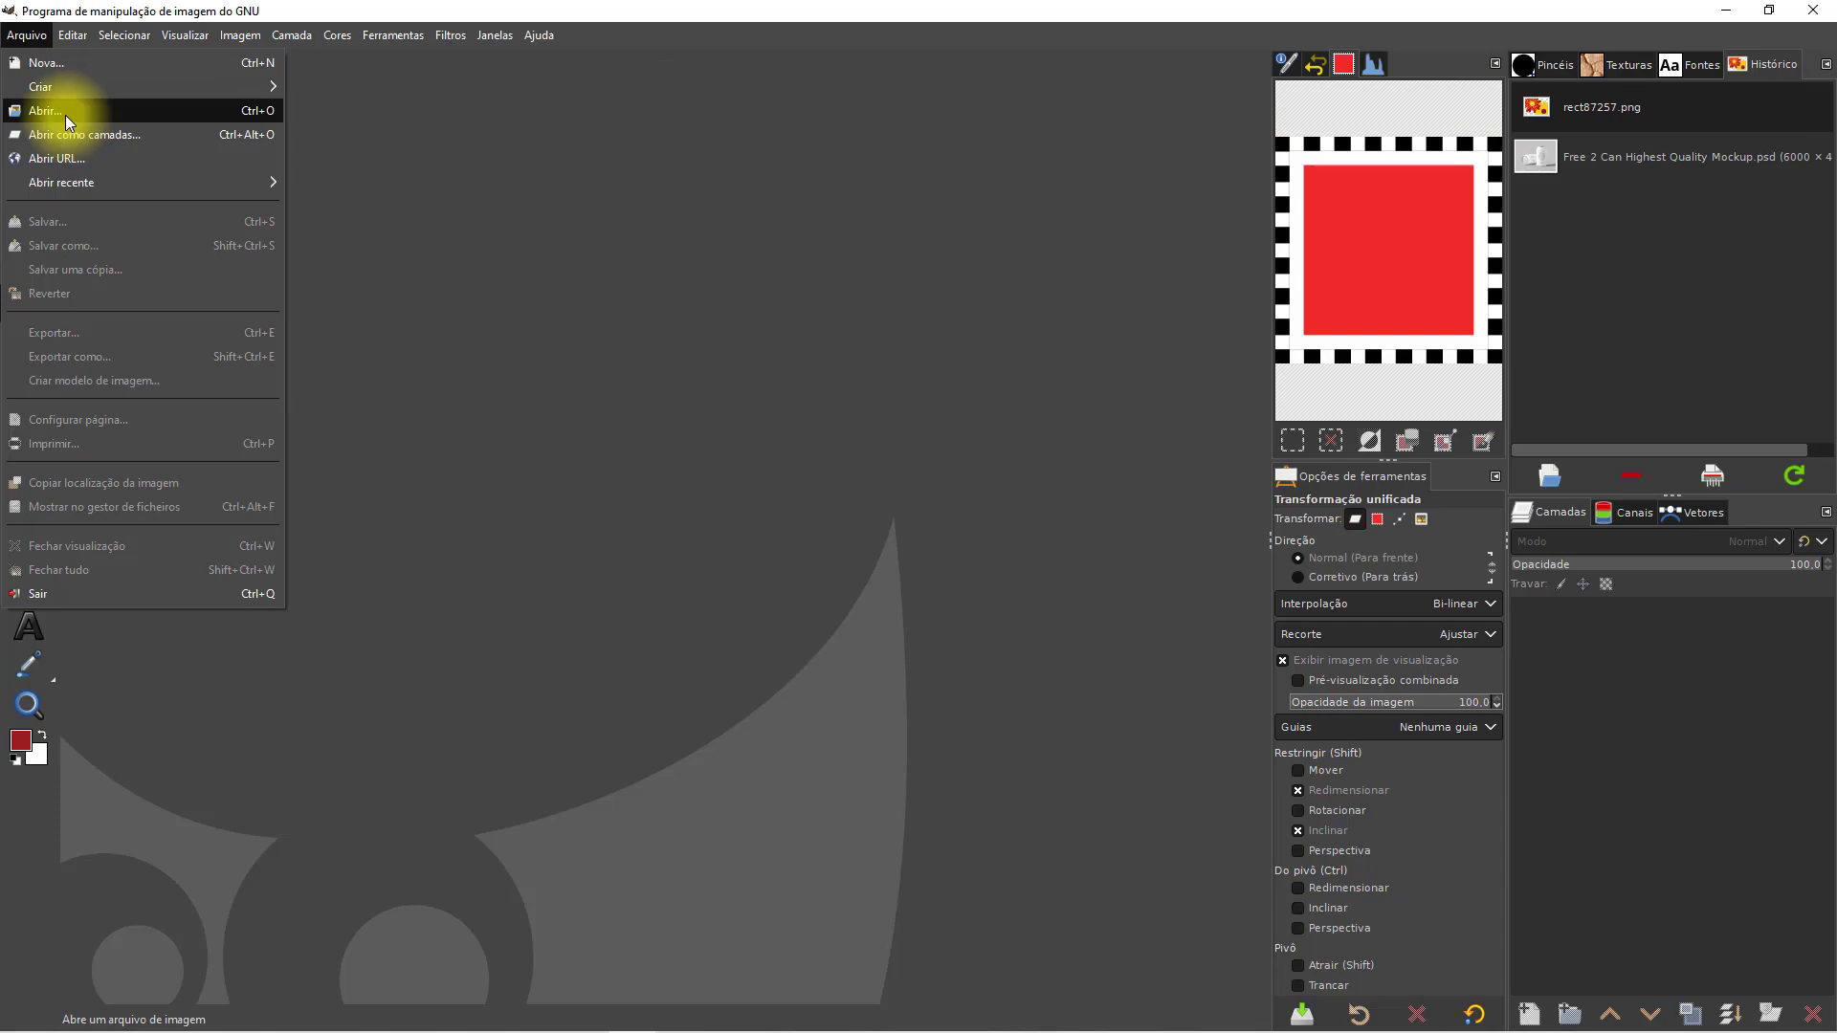
{"action": "left_click", "coordinate": [66, 115]}
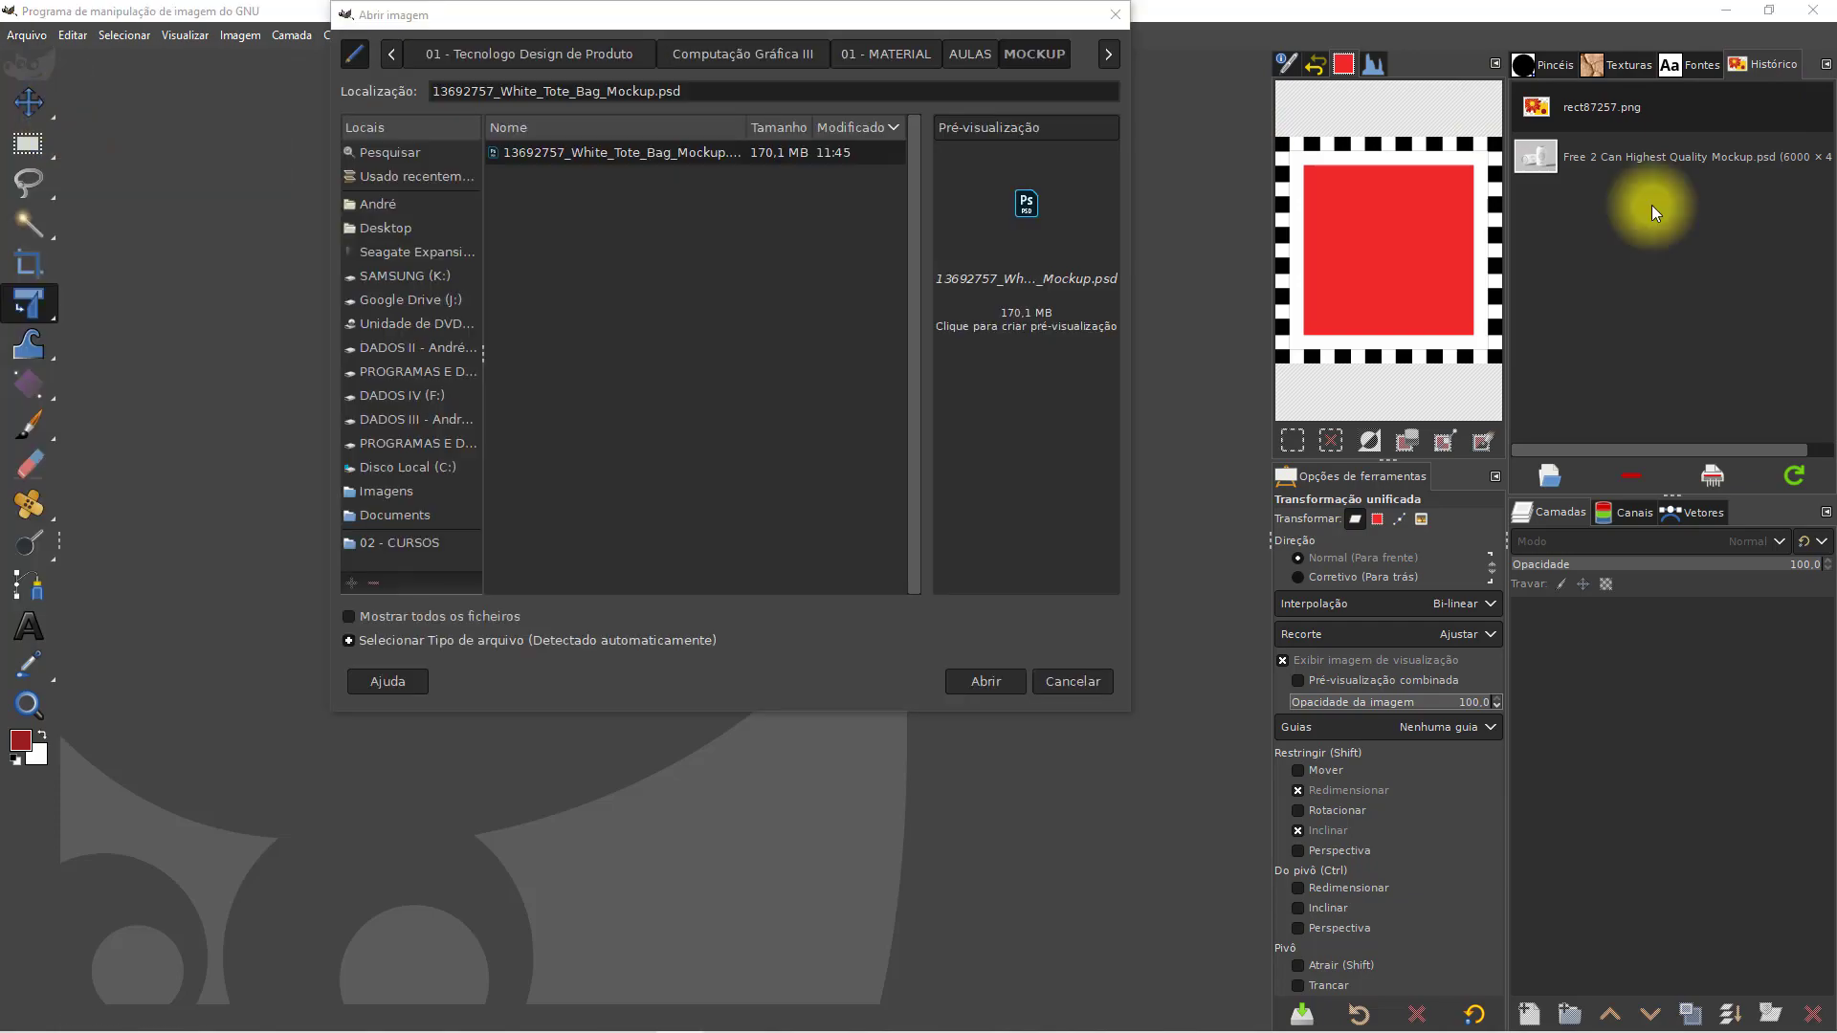
{"action": "double_click", "coordinate": [648, 157]}
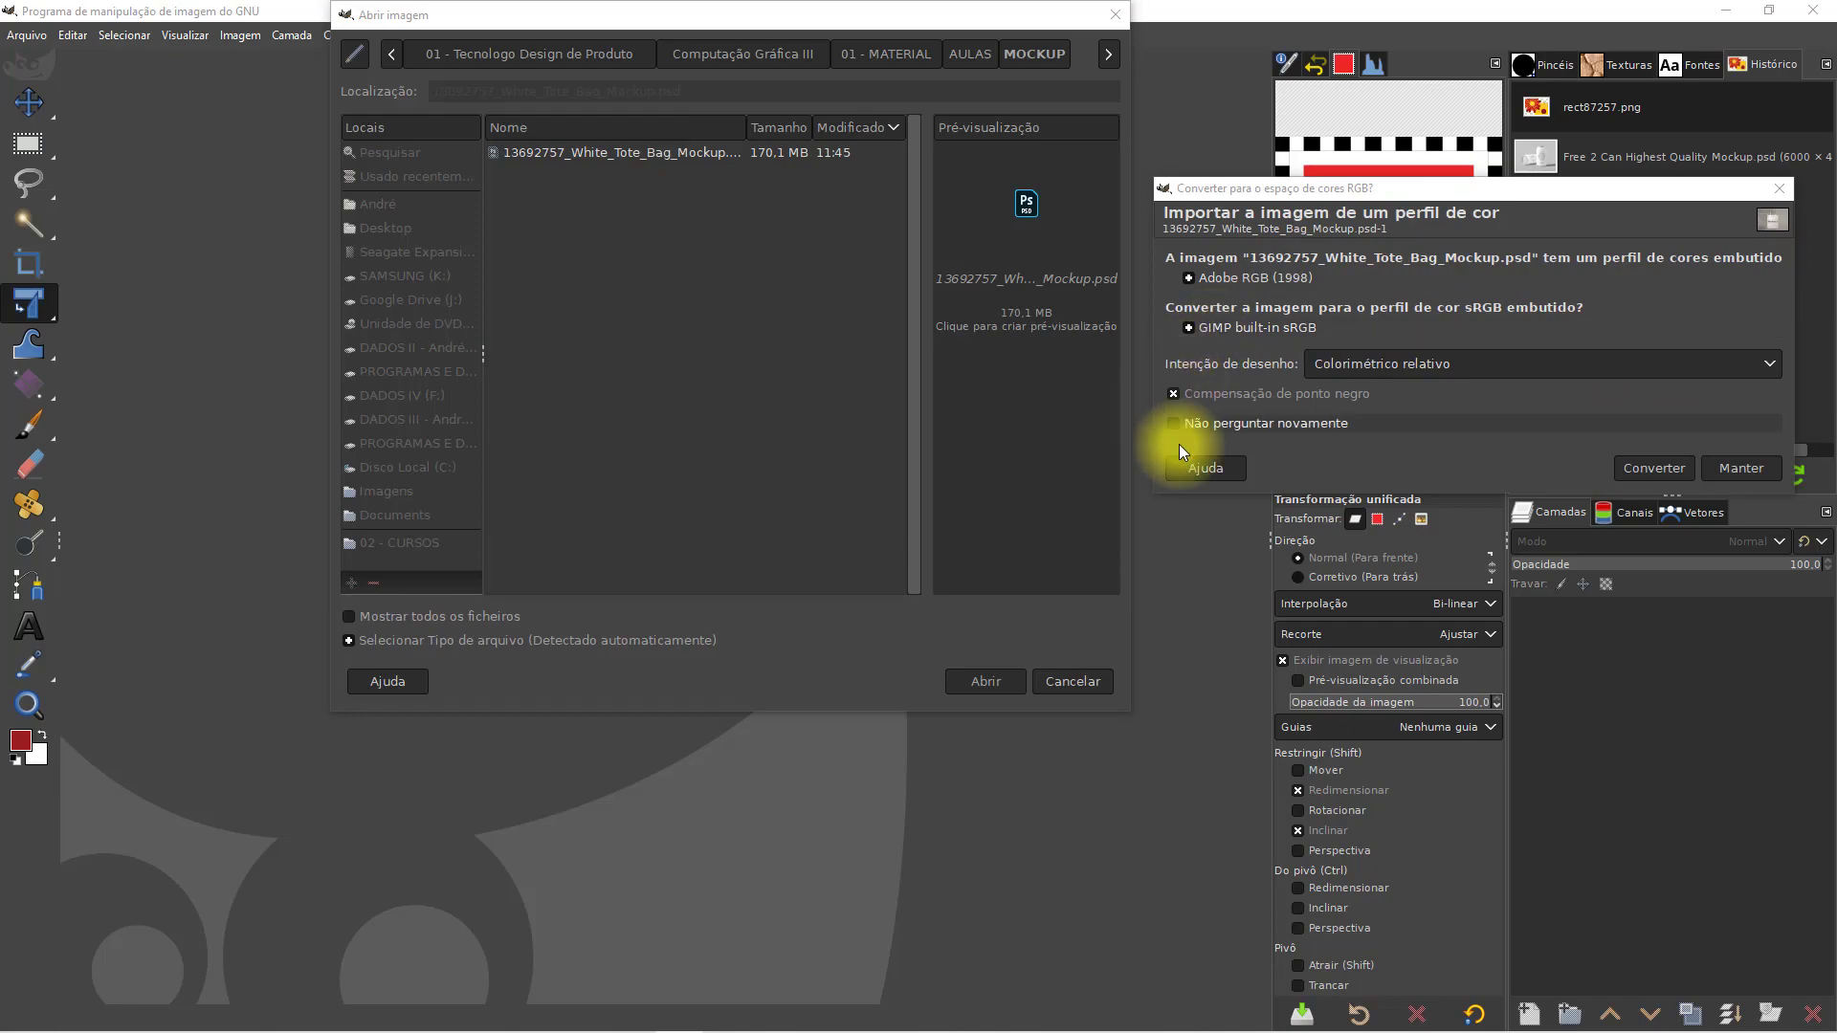
{"action": "left_click", "coordinate": [1665, 469]}
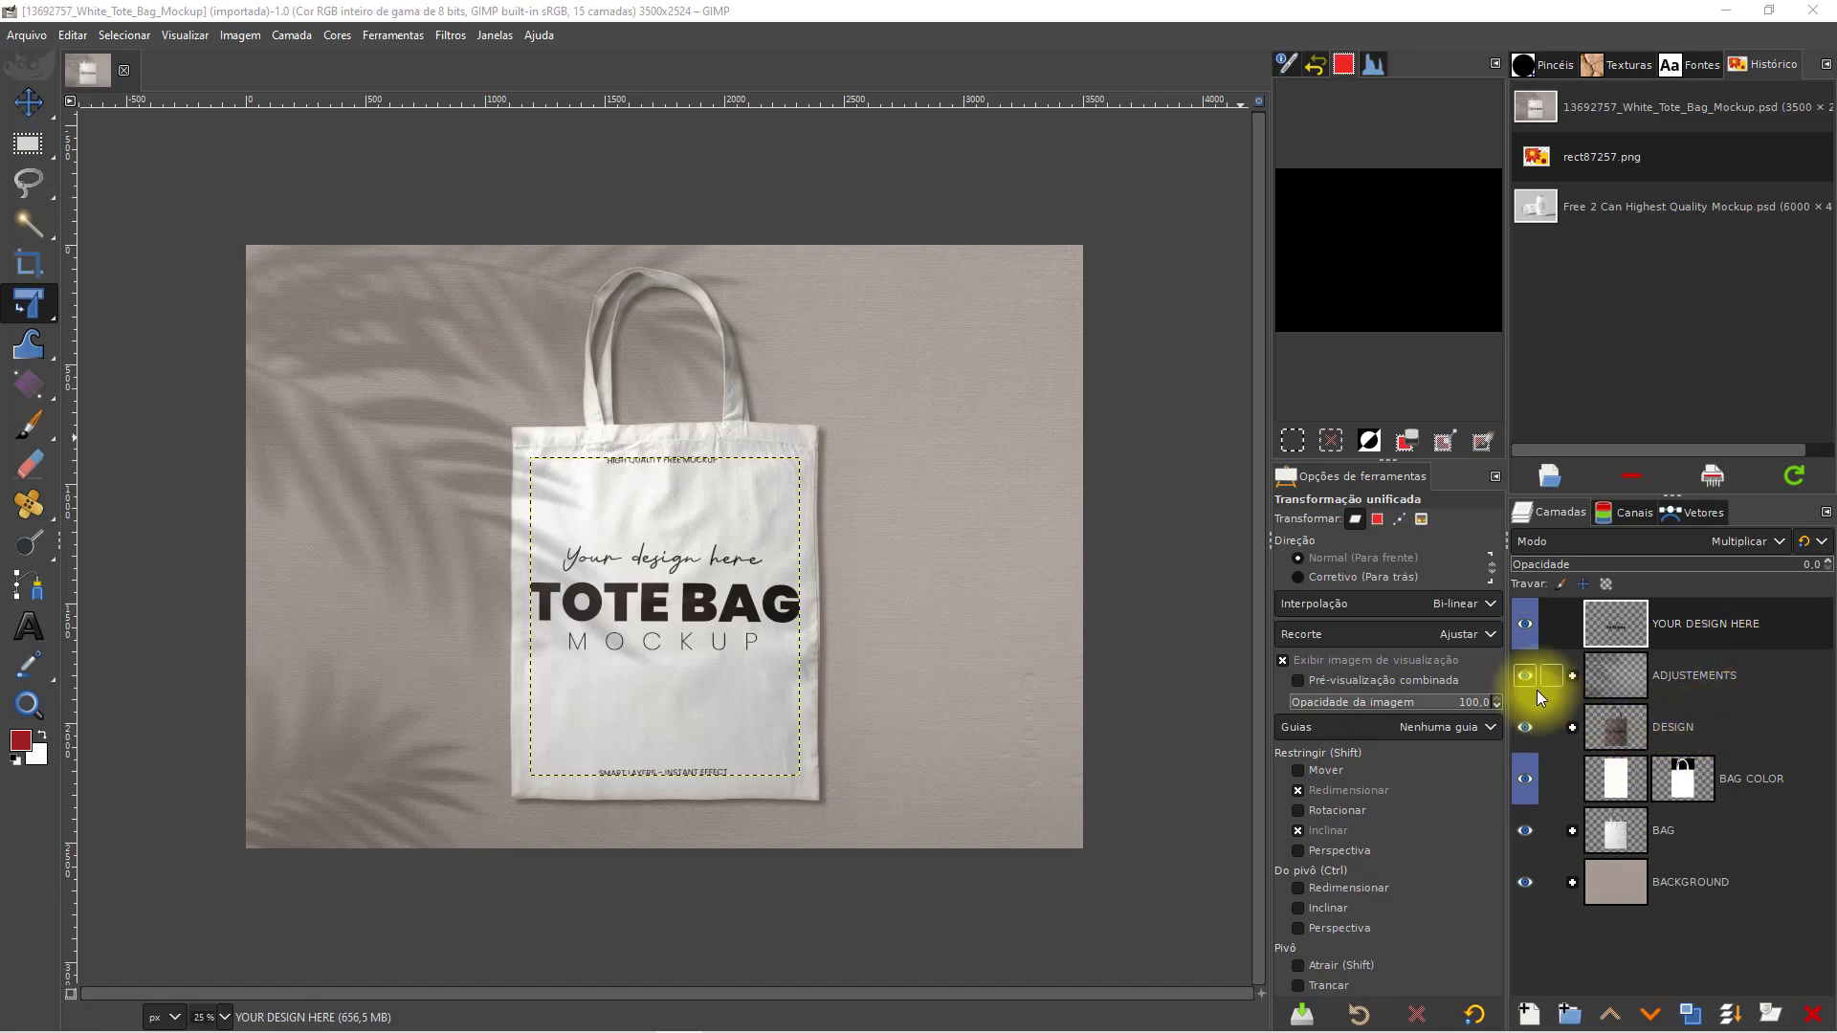
- Check what the YOUR DESIGN HERE layer and the expanded ADJUSTEMENTS group contribute by hiding and reshowing each one
{"action": "left_click", "coordinate": [1525, 633]}
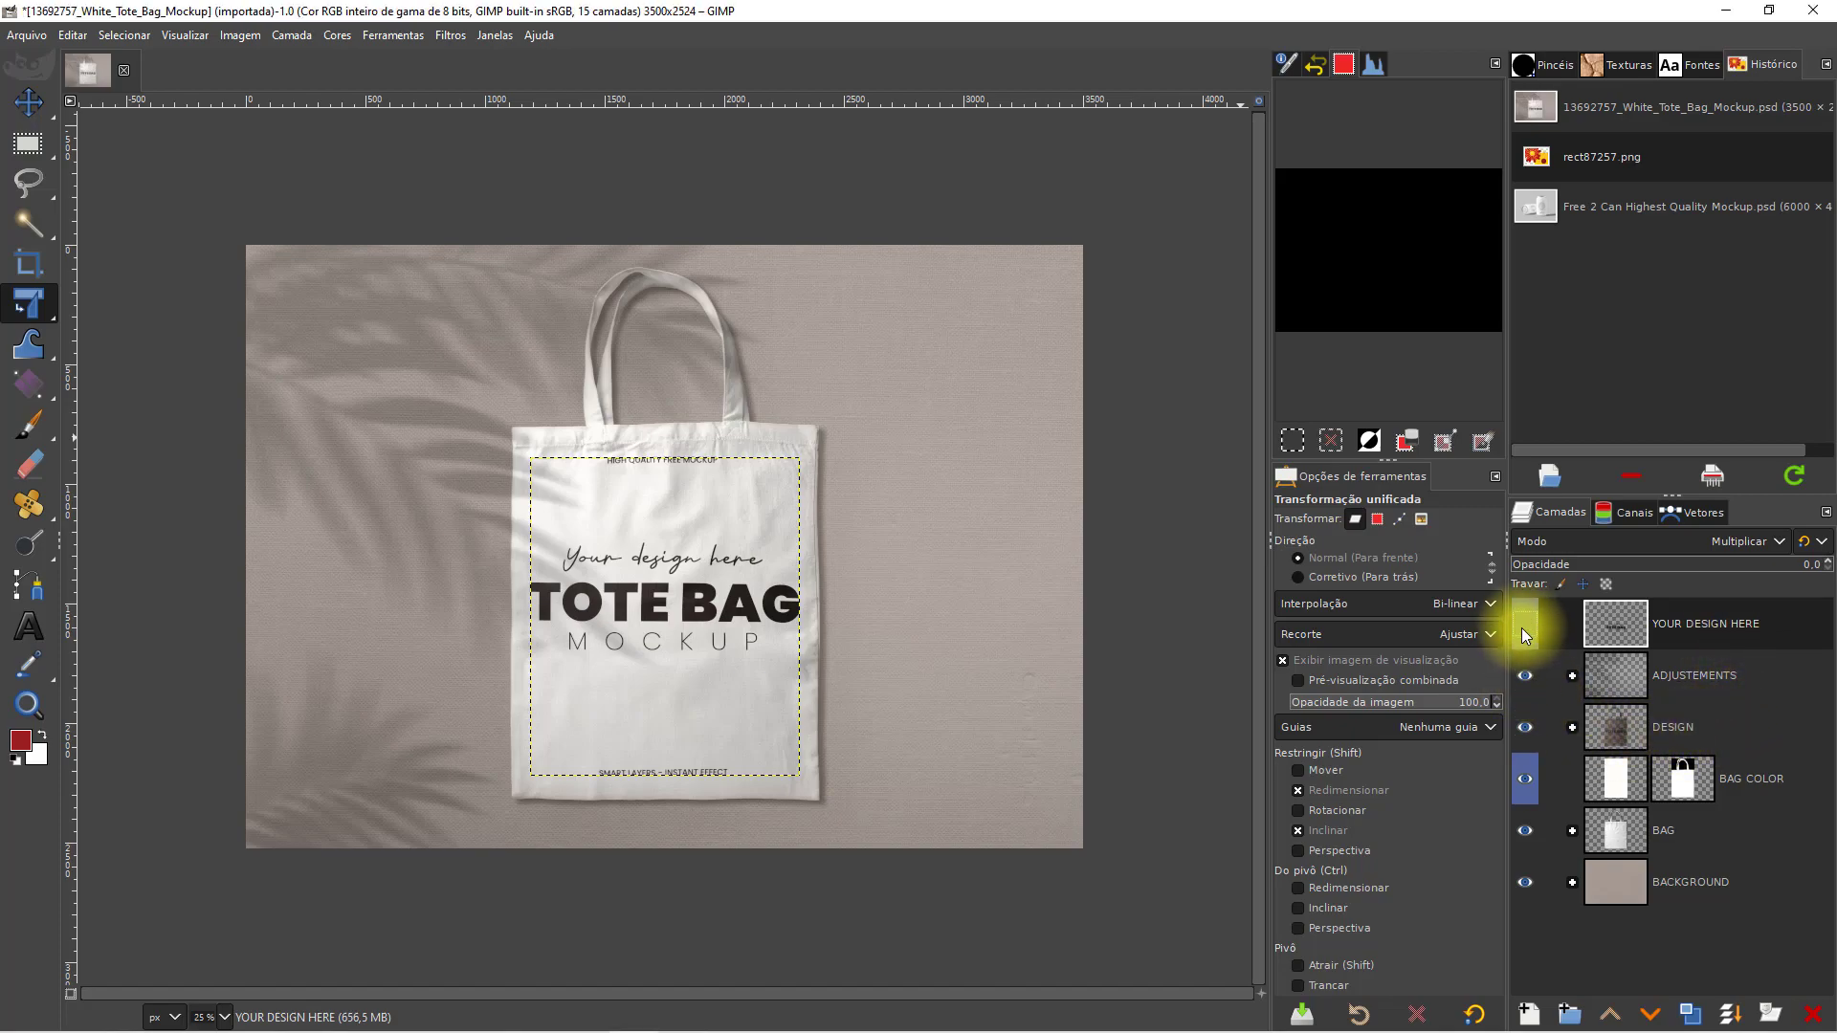
{"action": "left_click", "coordinate": [1525, 631]}
{"action": "left_click", "coordinate": [1571, 675]}
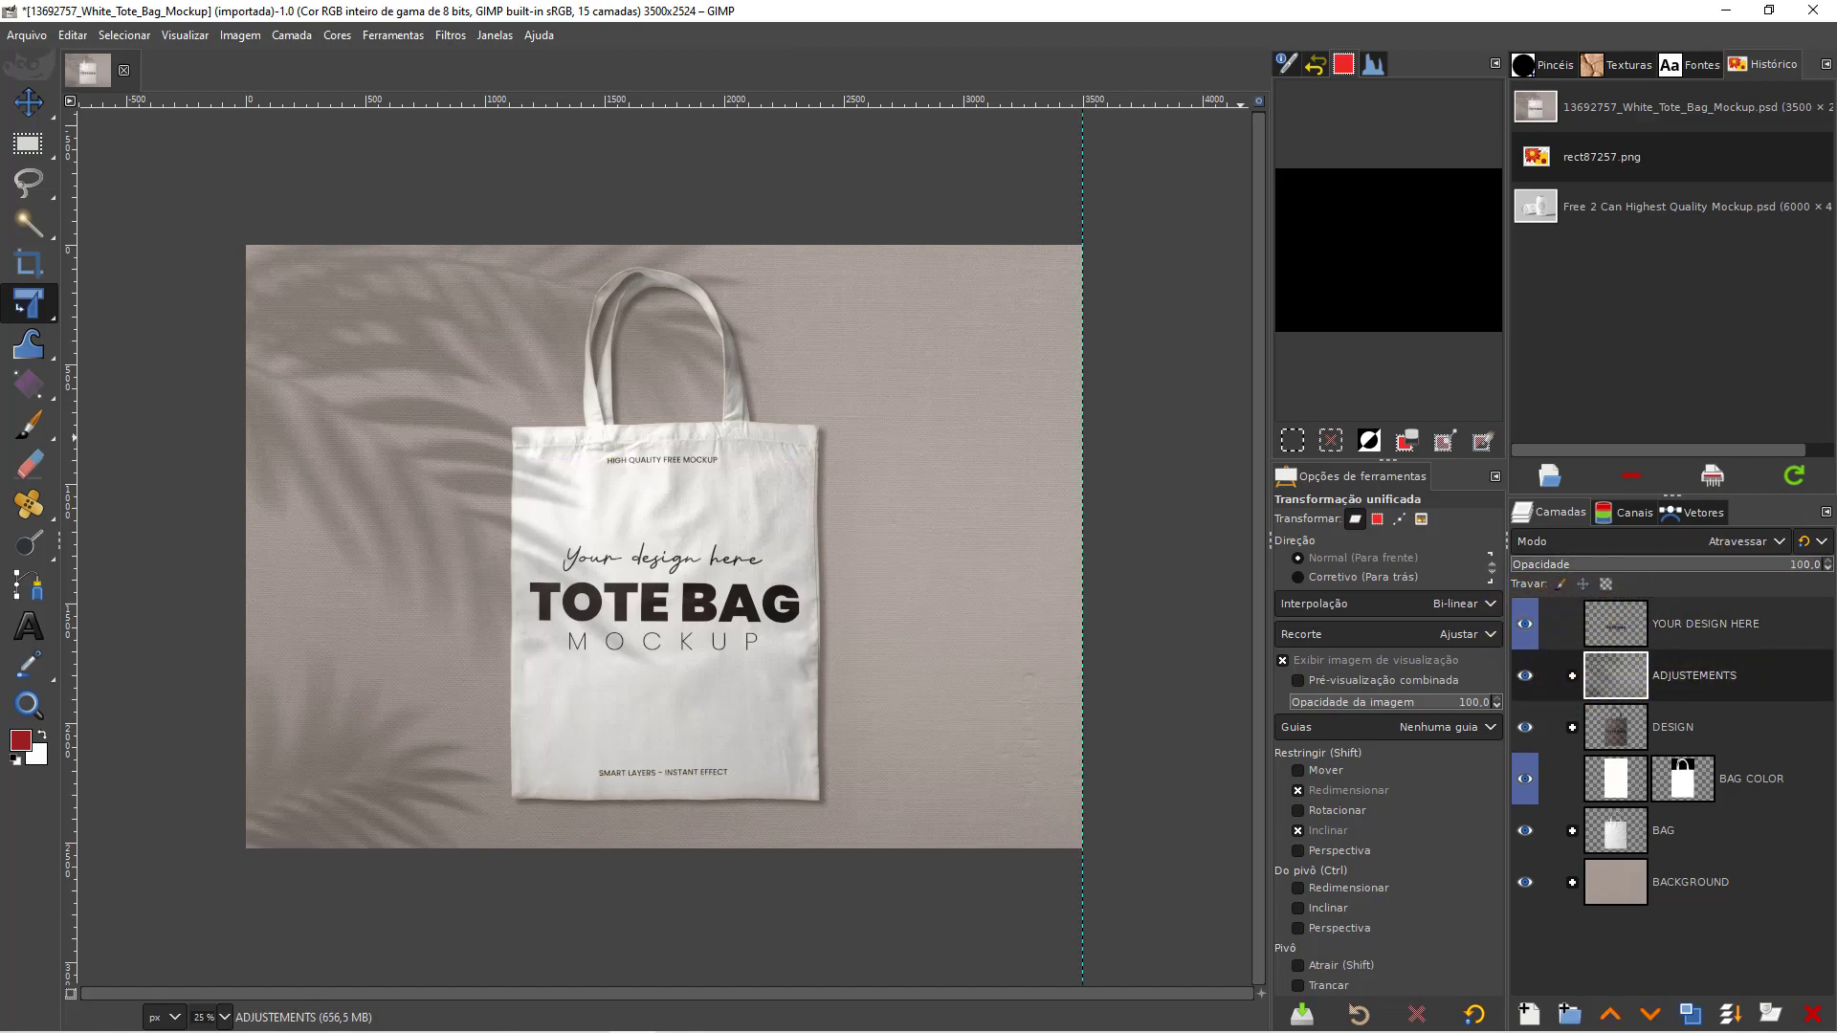
{"action": "left_click", "coordinate": [1571, 676]}
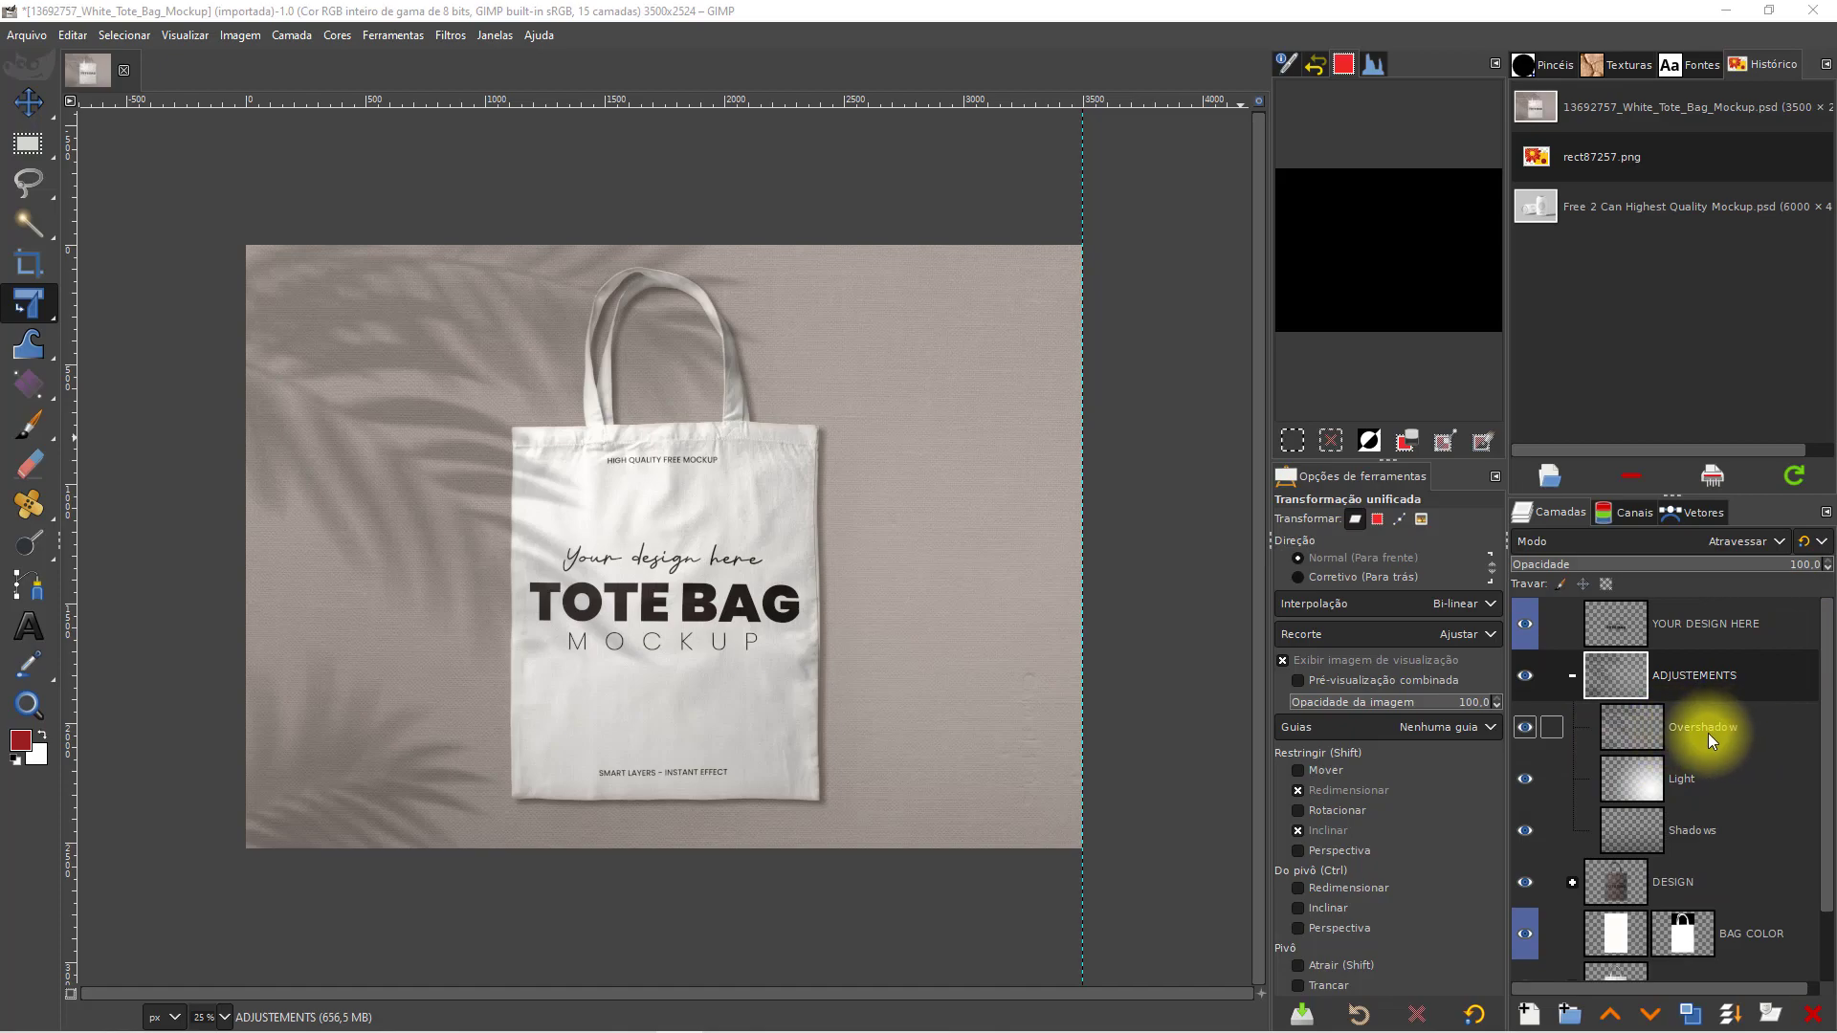
{"action": "left_click", "coordinate": [1525, 677]}
{"action": "left_click", "coordinate": [1525, 677]}
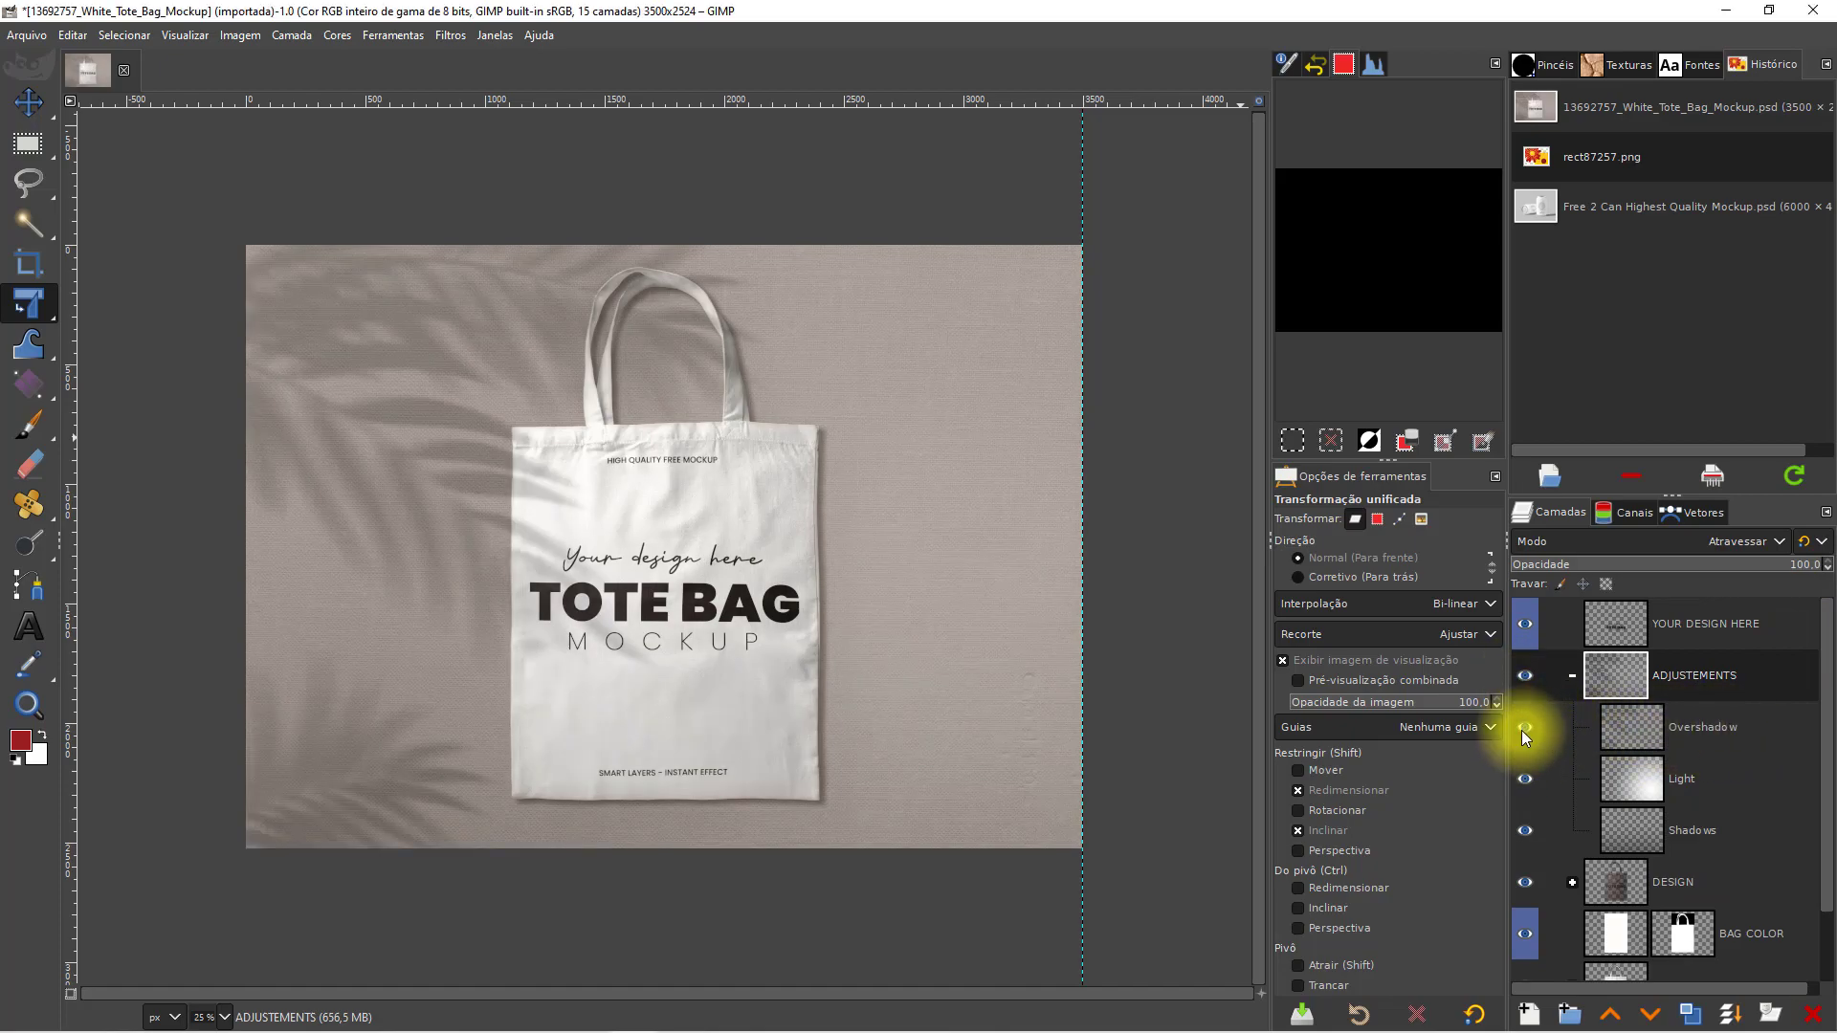
- Hide and reshow the Overshadow, Light and Shadows layers one at a time to examine their individual effects
{"action": "left_click", "coordinate": [1526, 730]}
{"action": "left_click", "coordinate": [1525, 729]}
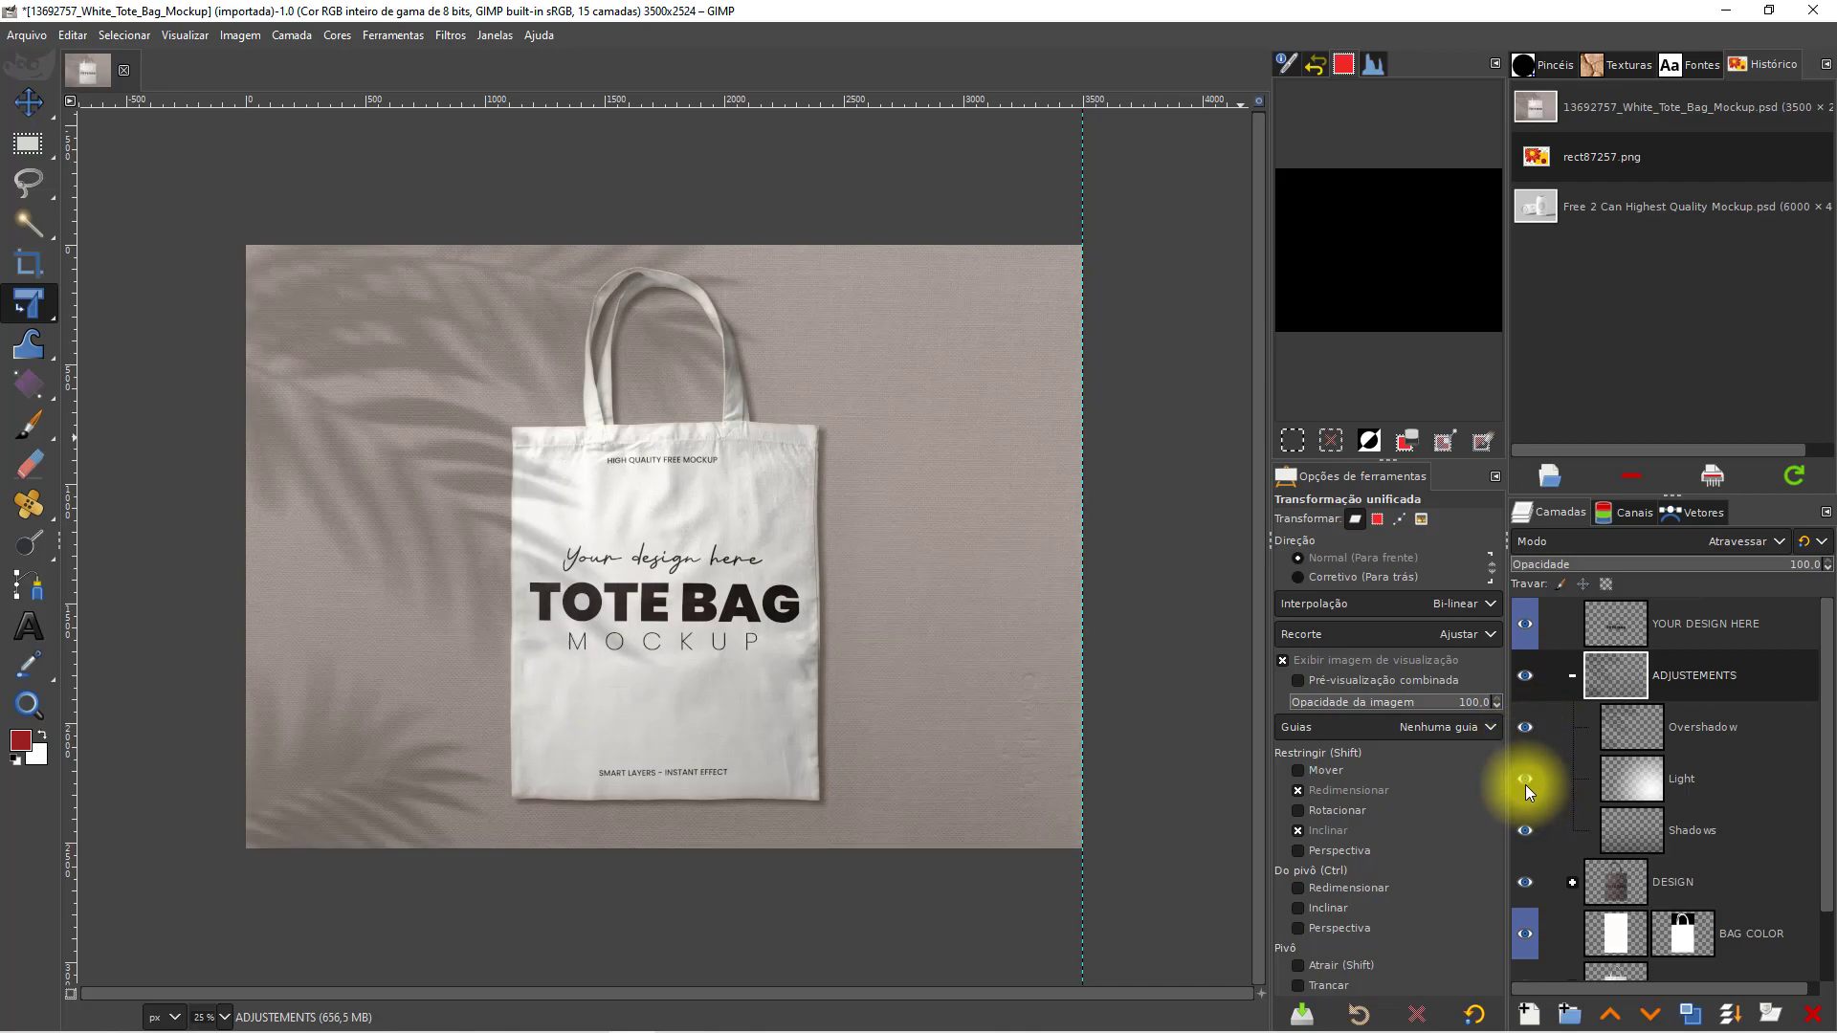
{"action": "left_click", "coordinate": [1525, 781]}
{"action": "left_click", "coordinate": [1526, 830]}
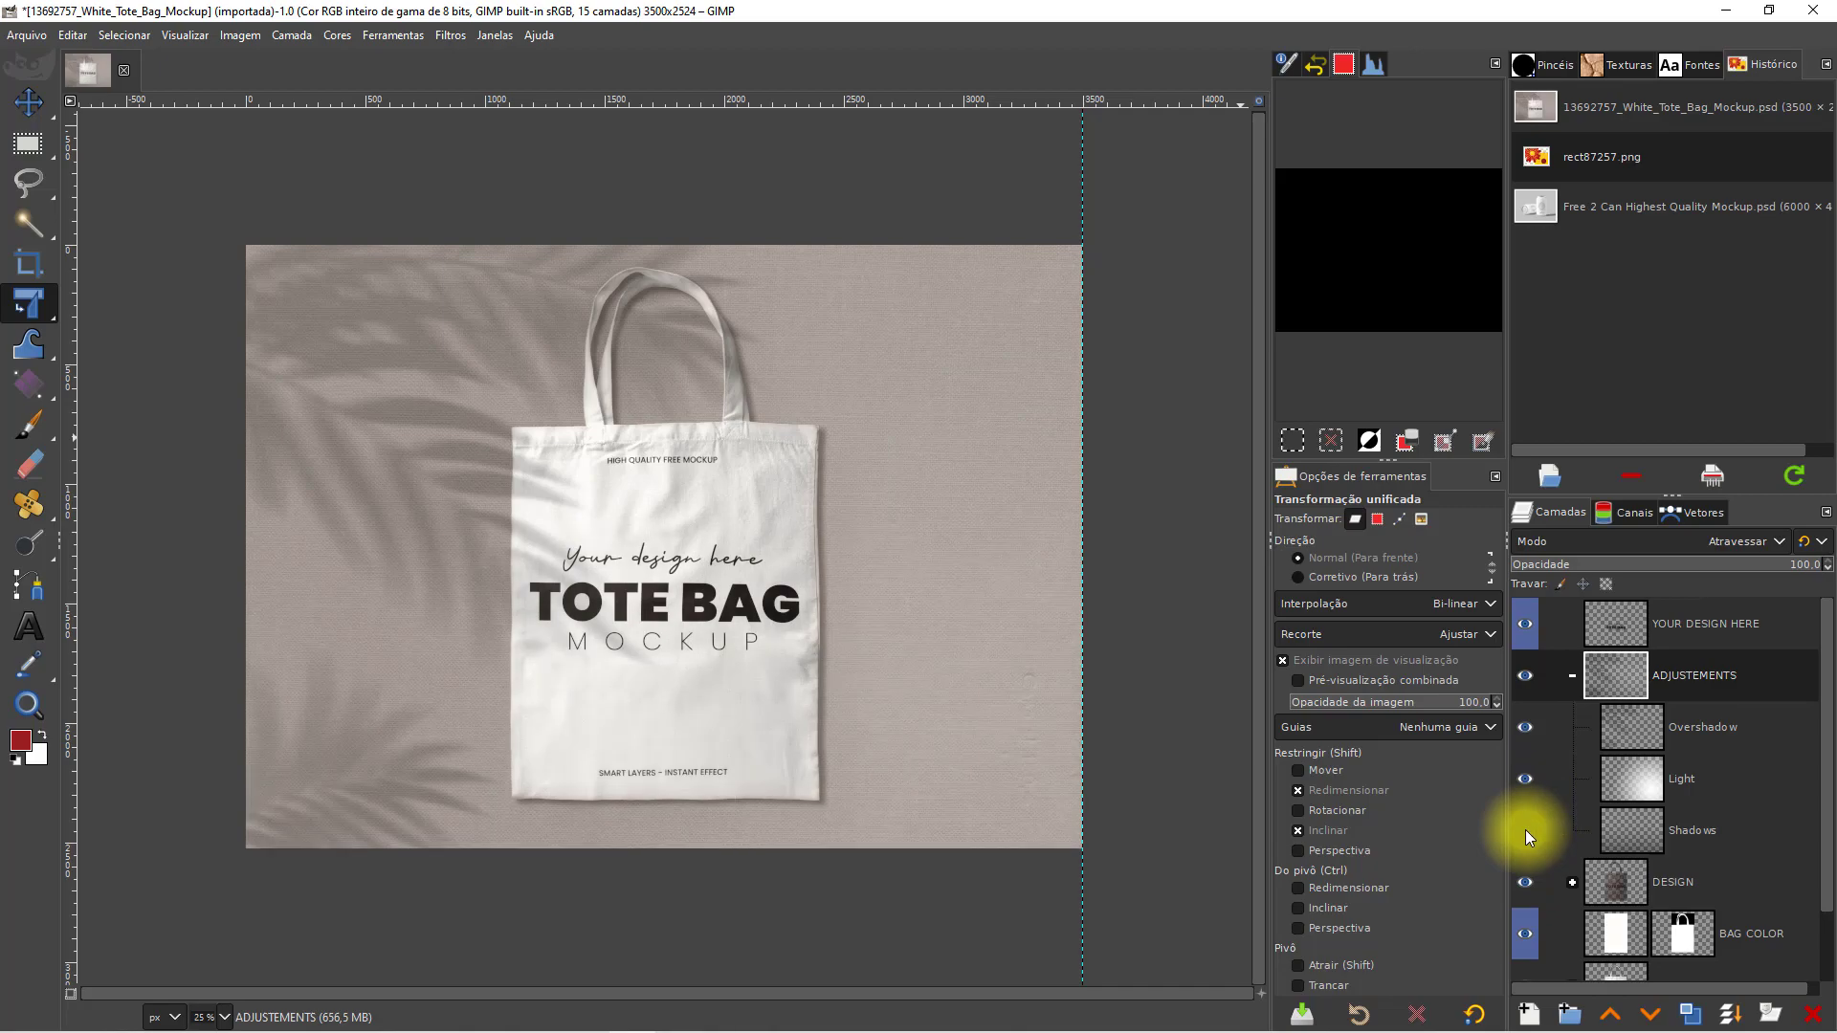
{"action": "left_click", "coordinate": [1525, 830]}
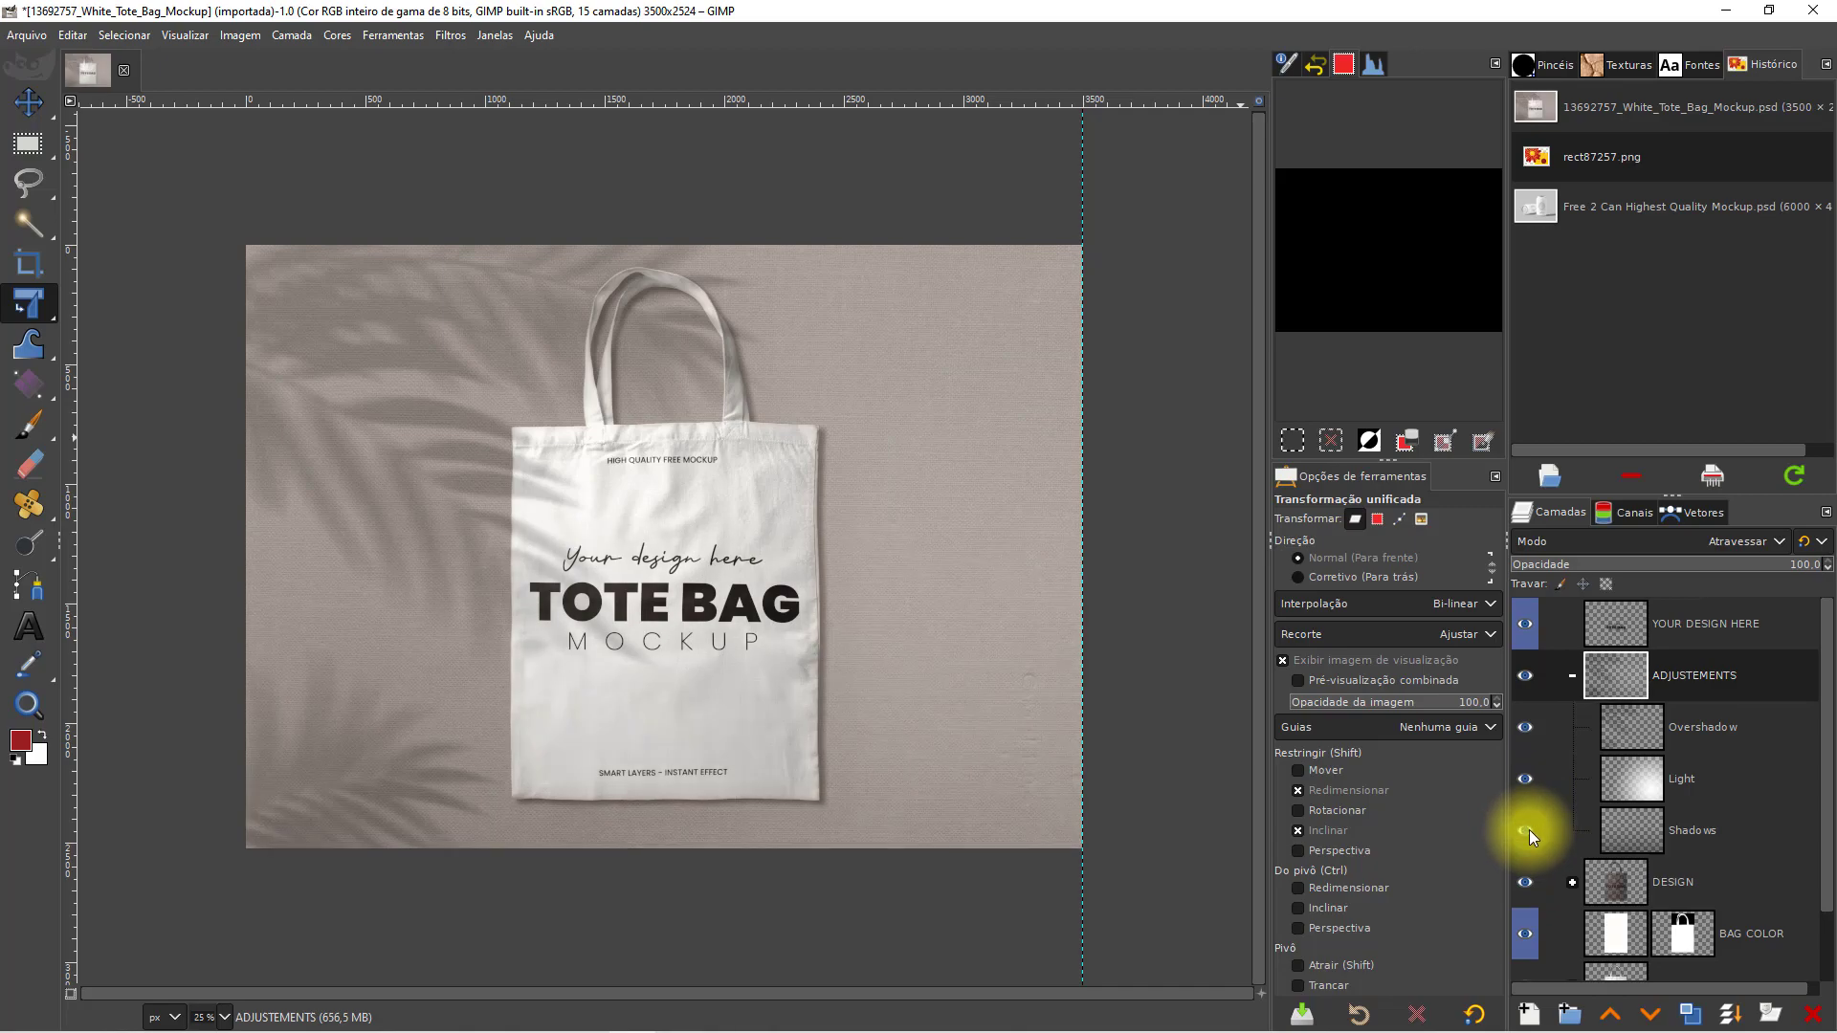
{"action": "left_click", "coordinate": [1528, 829]}
- Compare the mockup with and without the three adjustment layers, restore their visibility and collapse the ADJUSTEMENTS group
{"action": "left_click", "coordinate": [1524, 726]}
{"action": "left_click", "coordinate": [1524, 729]}
{"action": "left_click", "coordinate": [1526, 739]}
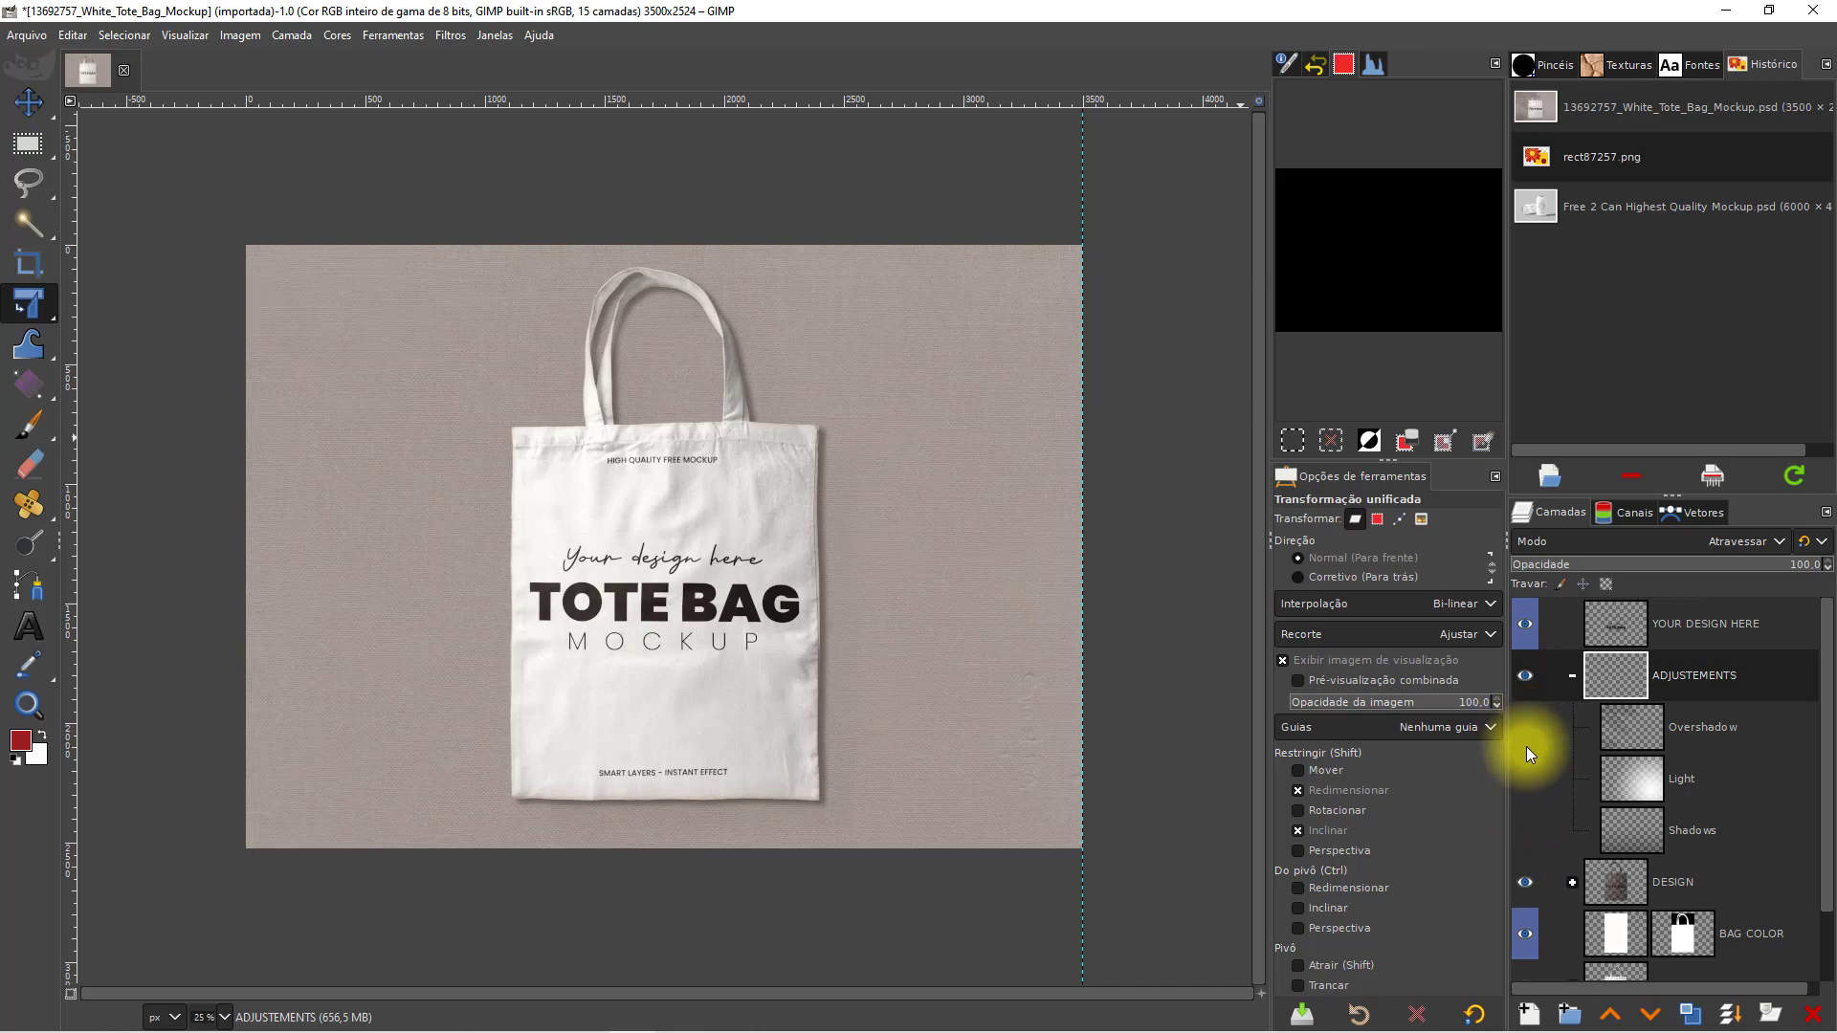
{"action": "left_click", "coordinate": [1529, 837]}
{"action": "left_click", "coordinate": [1529, 834]}
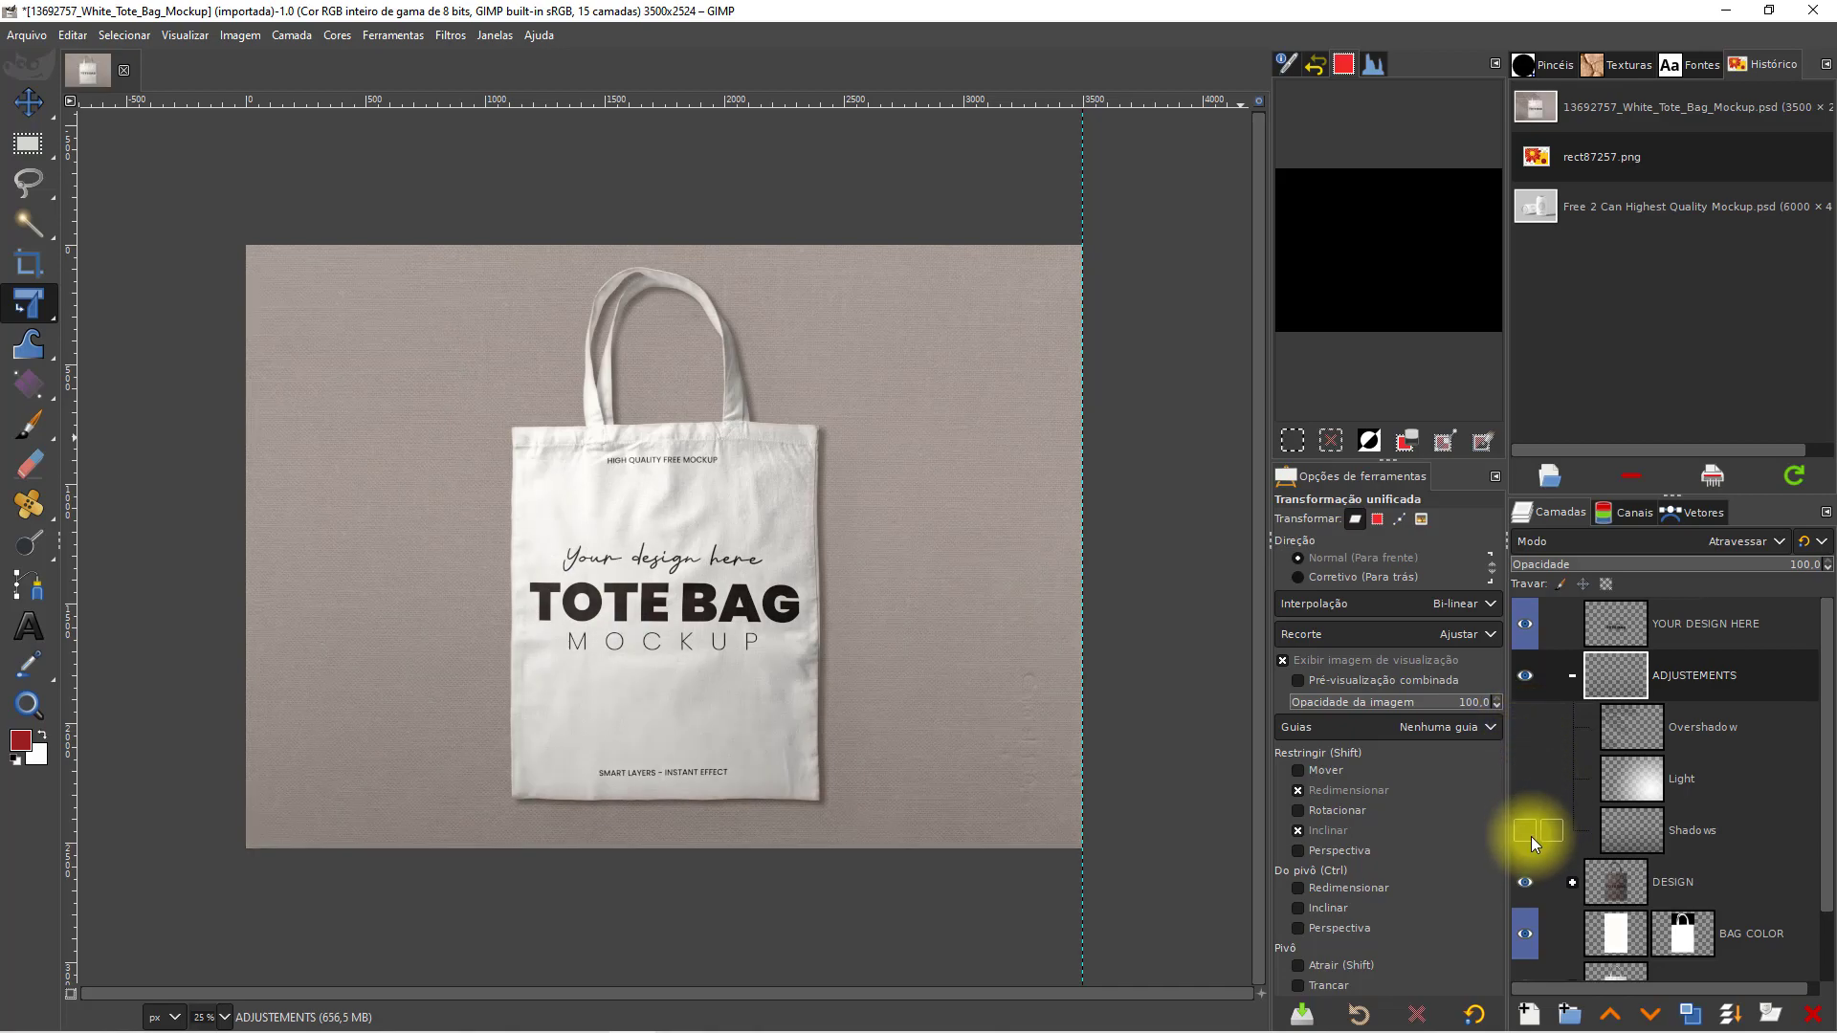
{"action": "left_click", "coordinate": [1525, 829]}
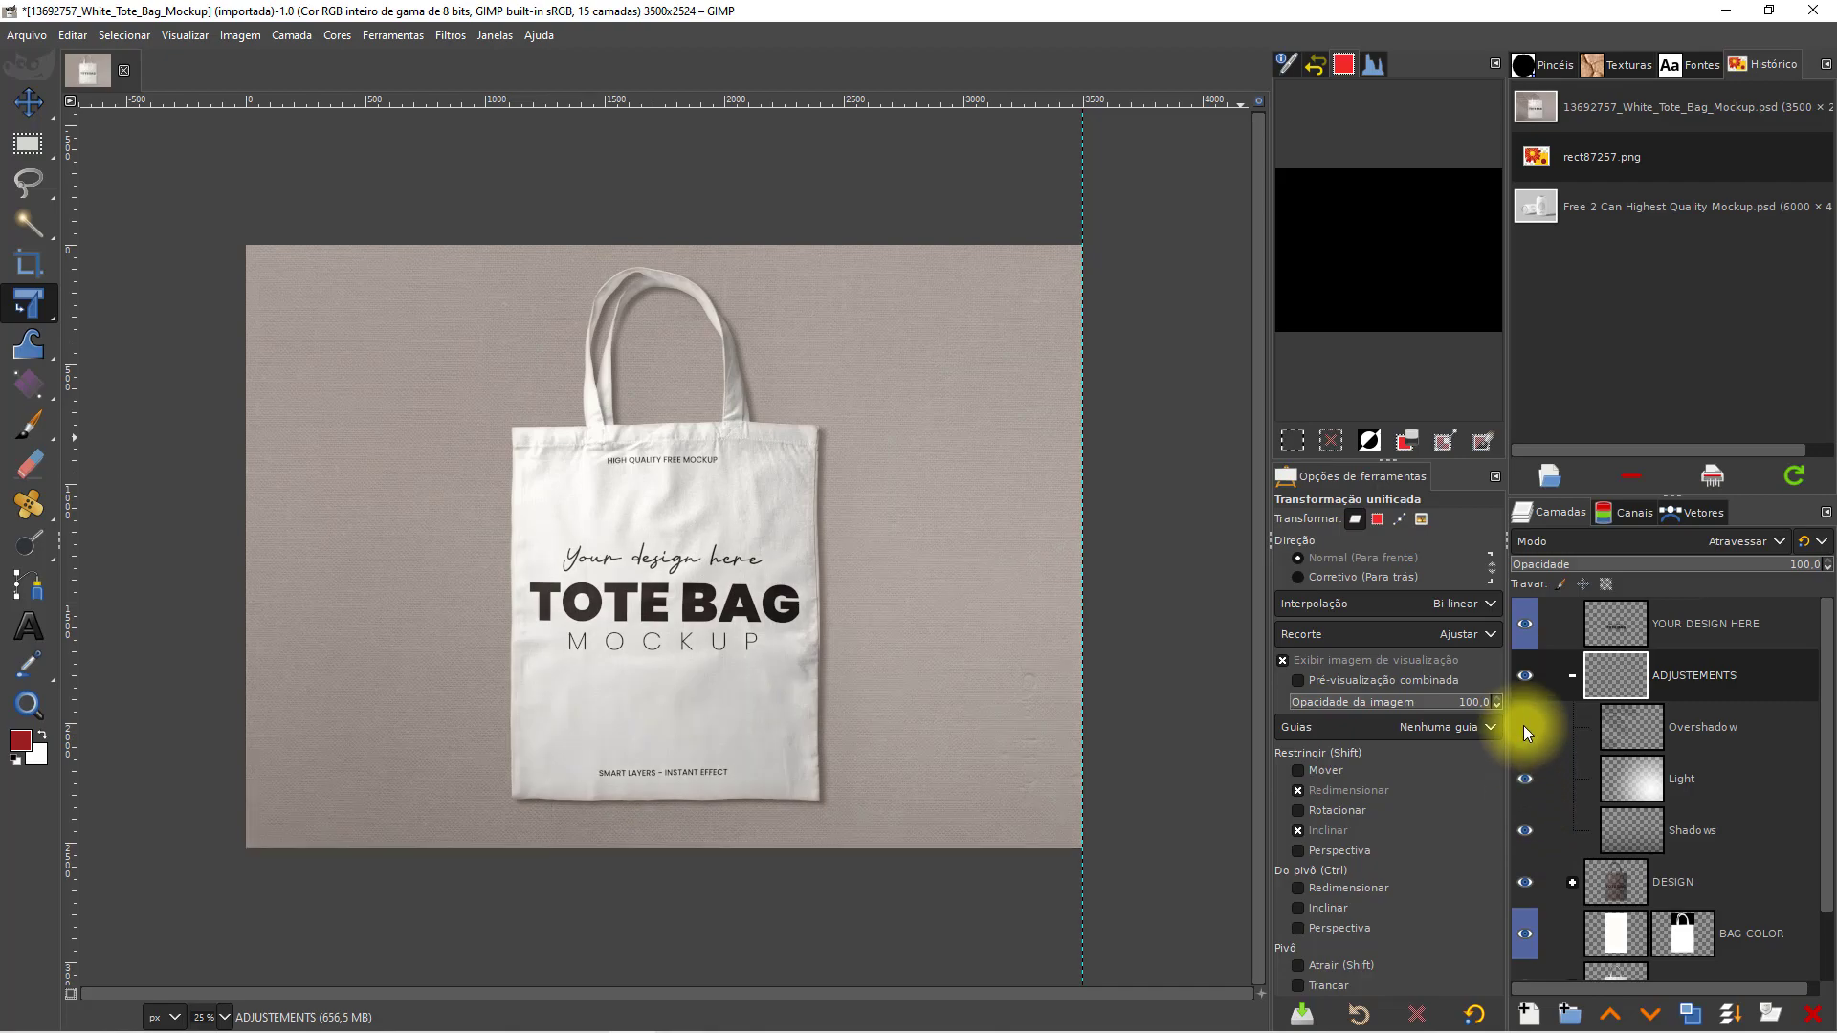
{"action": "left_click", "coordinate": [1523, 725]}
{"action": "left_click", "coordinate": [1572, 676]}
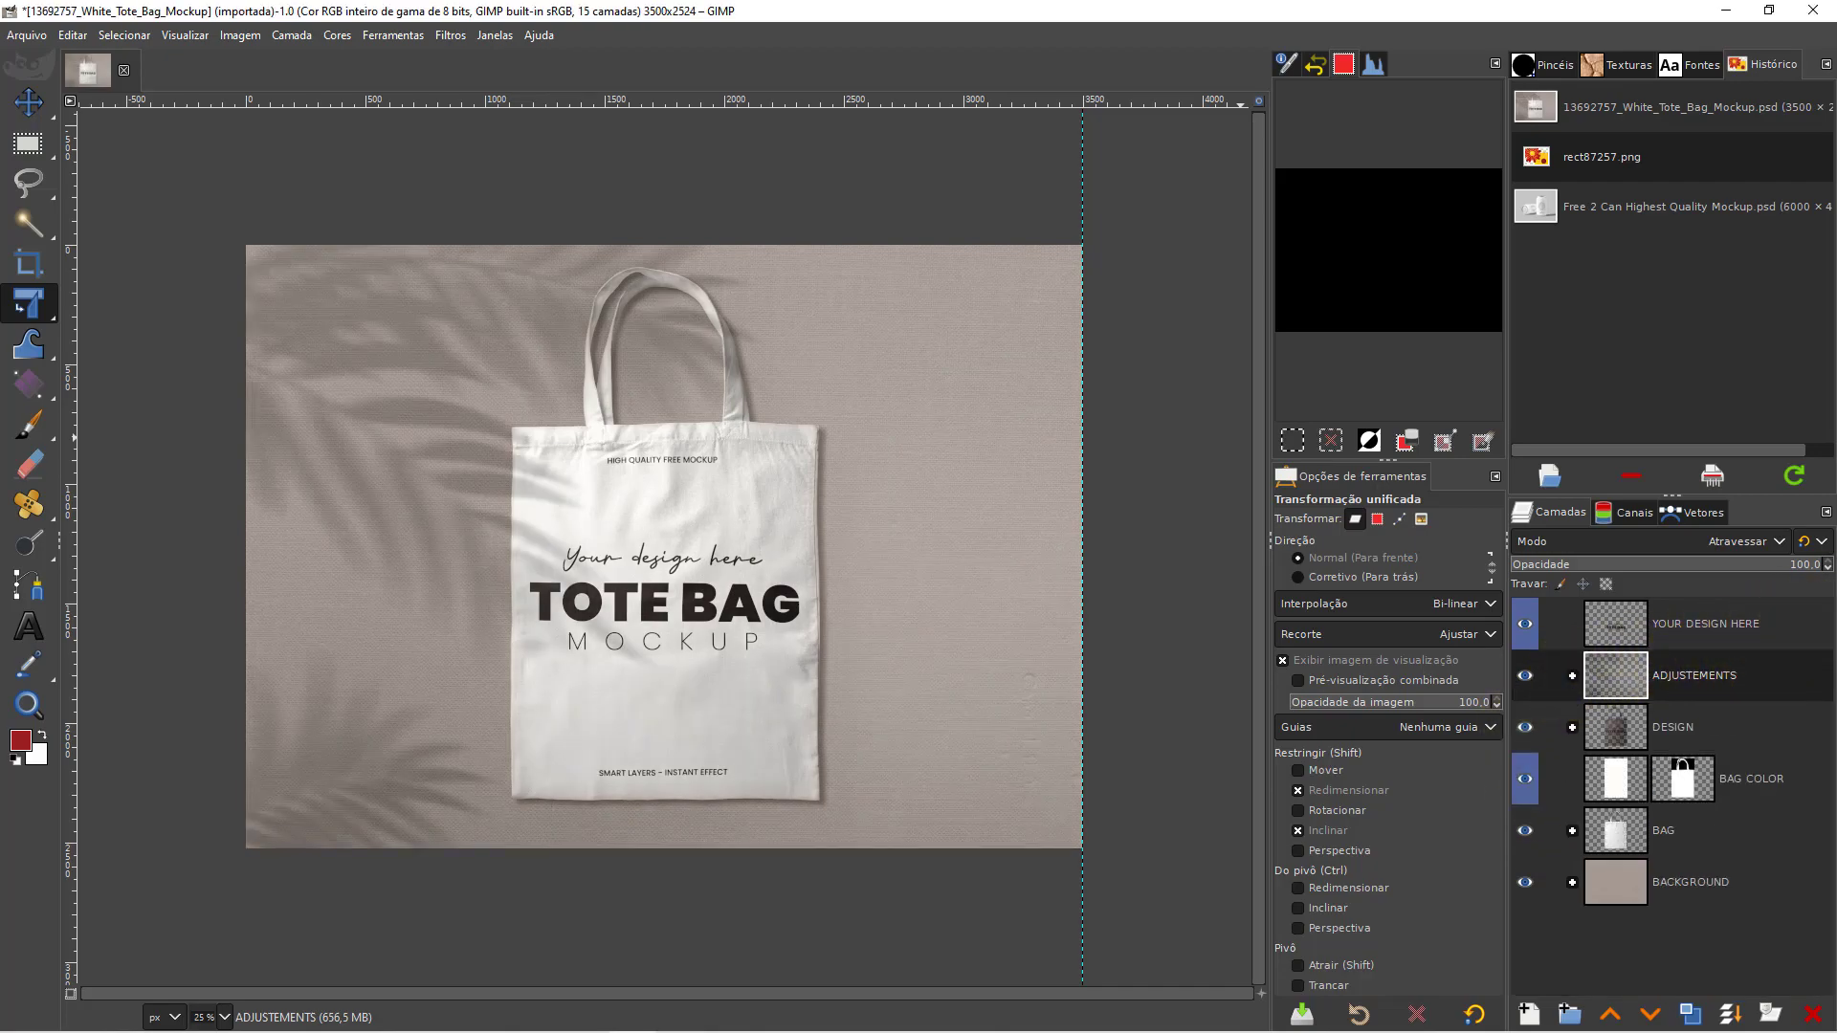
- Expand the DESIGN group and hide and reshow its Top texture layer to check how it affects the bag
{"action": "left_click", "coordinate": [1571, 727]}
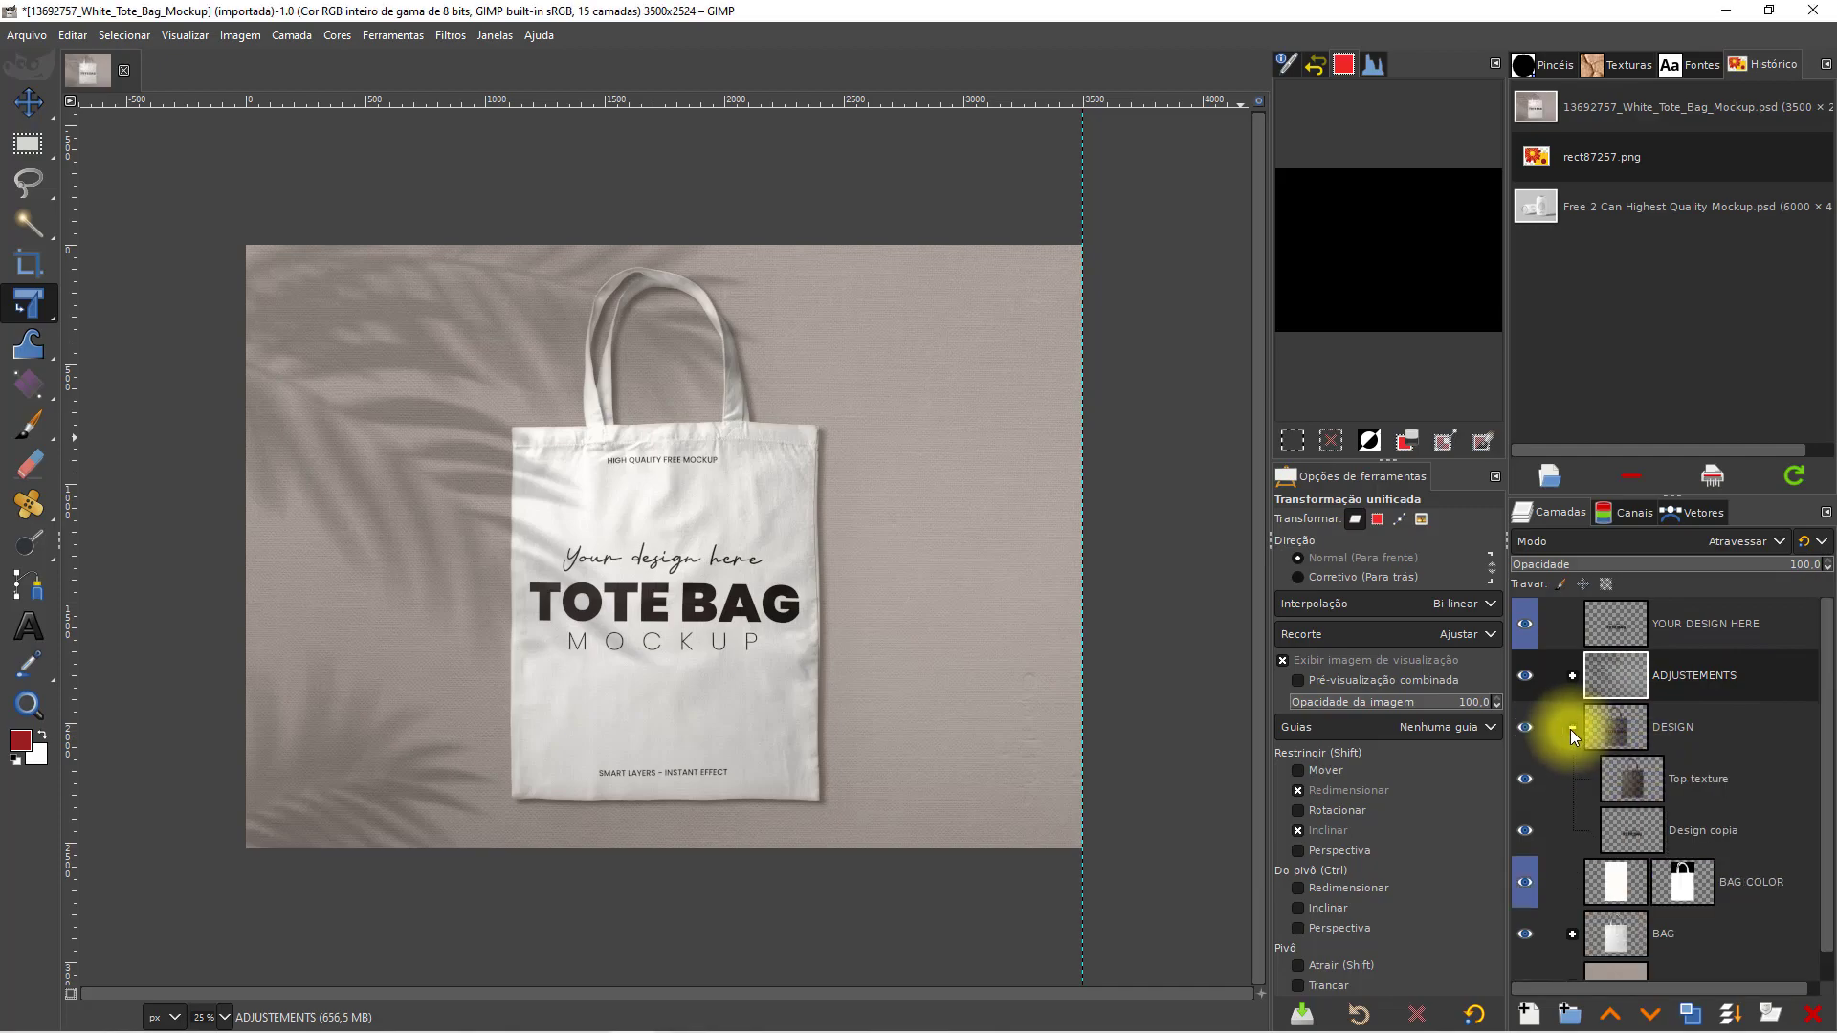
{"action": "left_click", "coordinate": [1689, 790]}
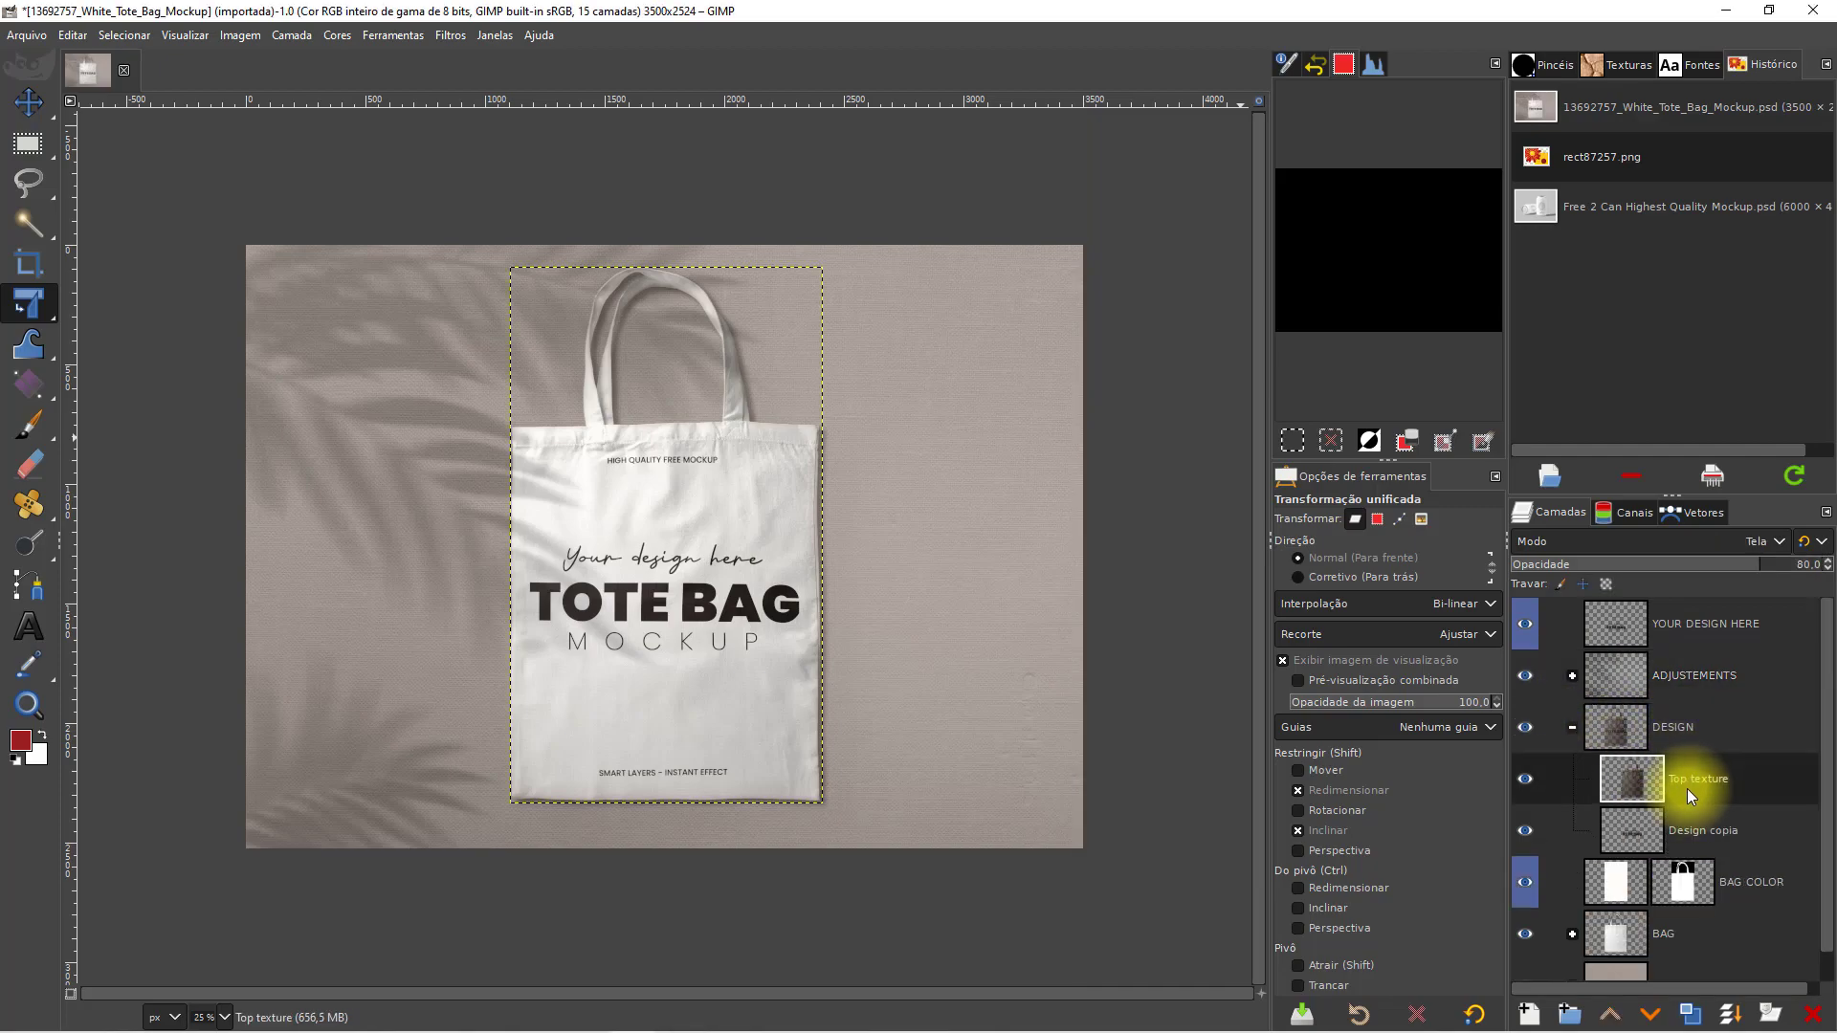
{"action": "left_click", "coordinate": [1532, 784]}
{"action": "left_click", "coordinate": [1533, 784]}
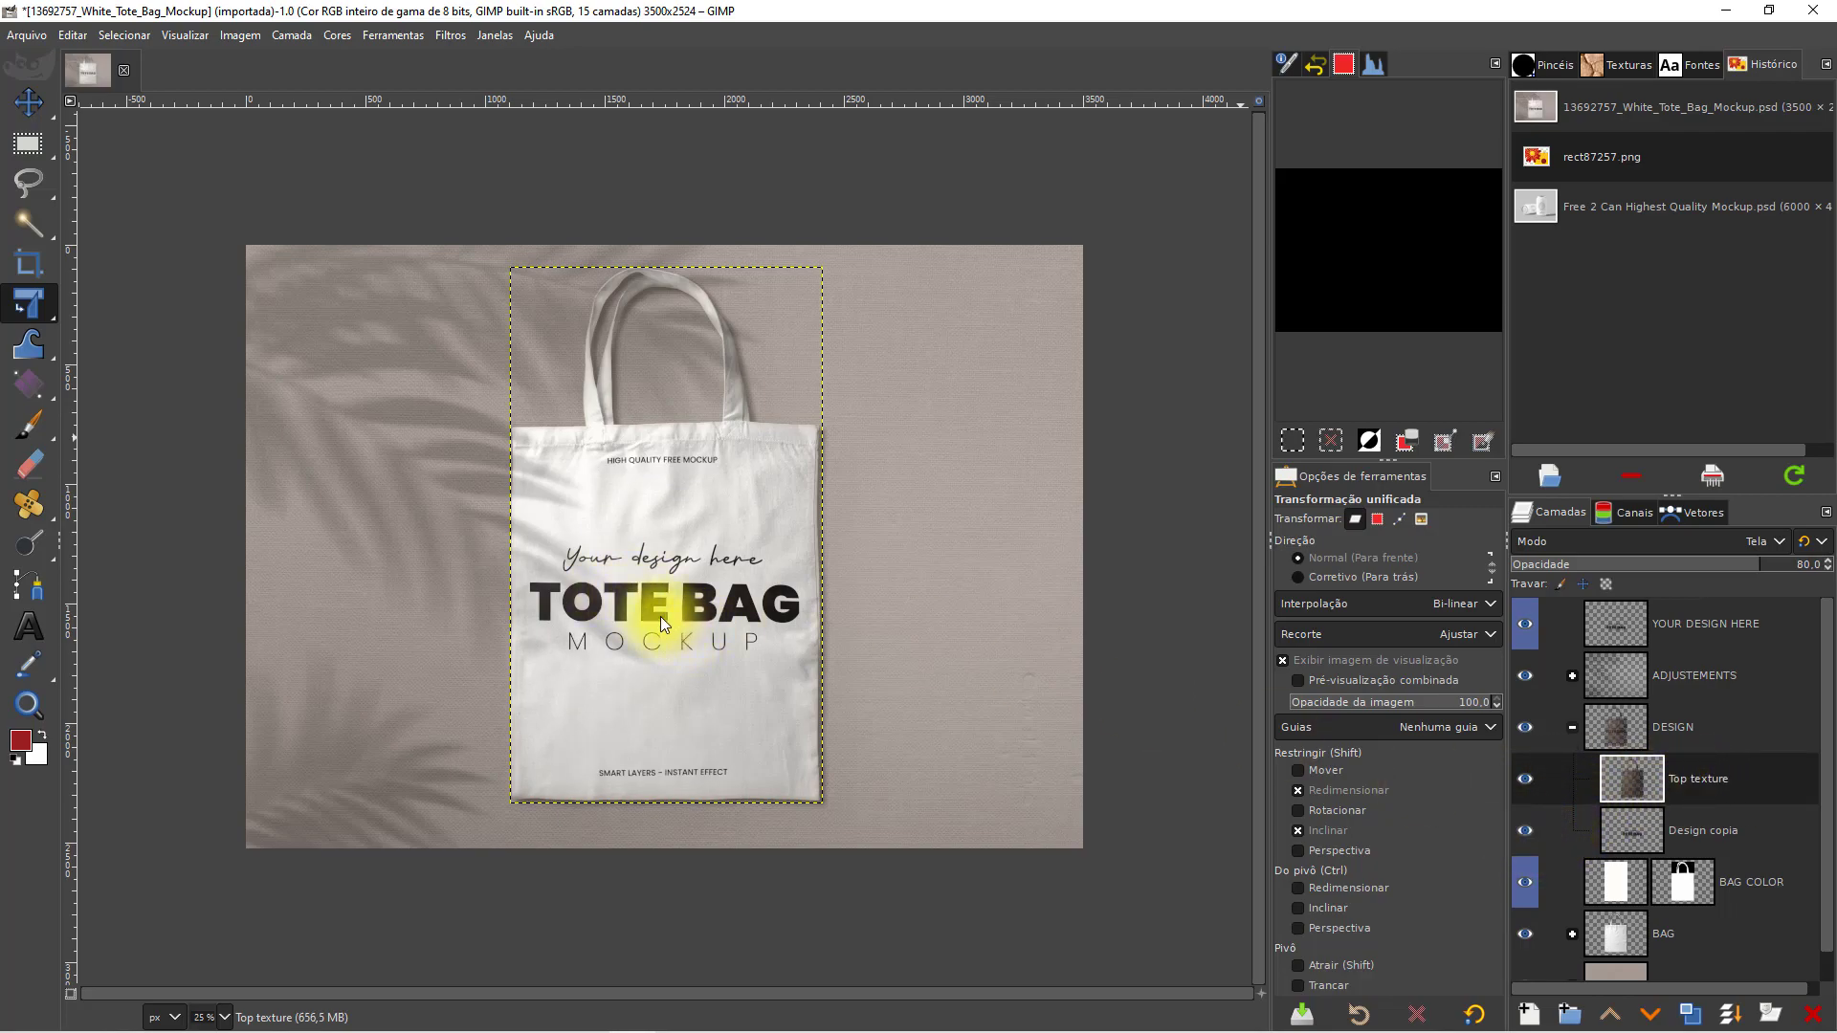
- Examine the bag's lettering up close with the Top texture and Design copia layers each hidden and shown again
{"action": "scroll", "coordinate": [664, 617], "scroll_direction": "up", "scroll_amount": 3, "text": "ctrl"}
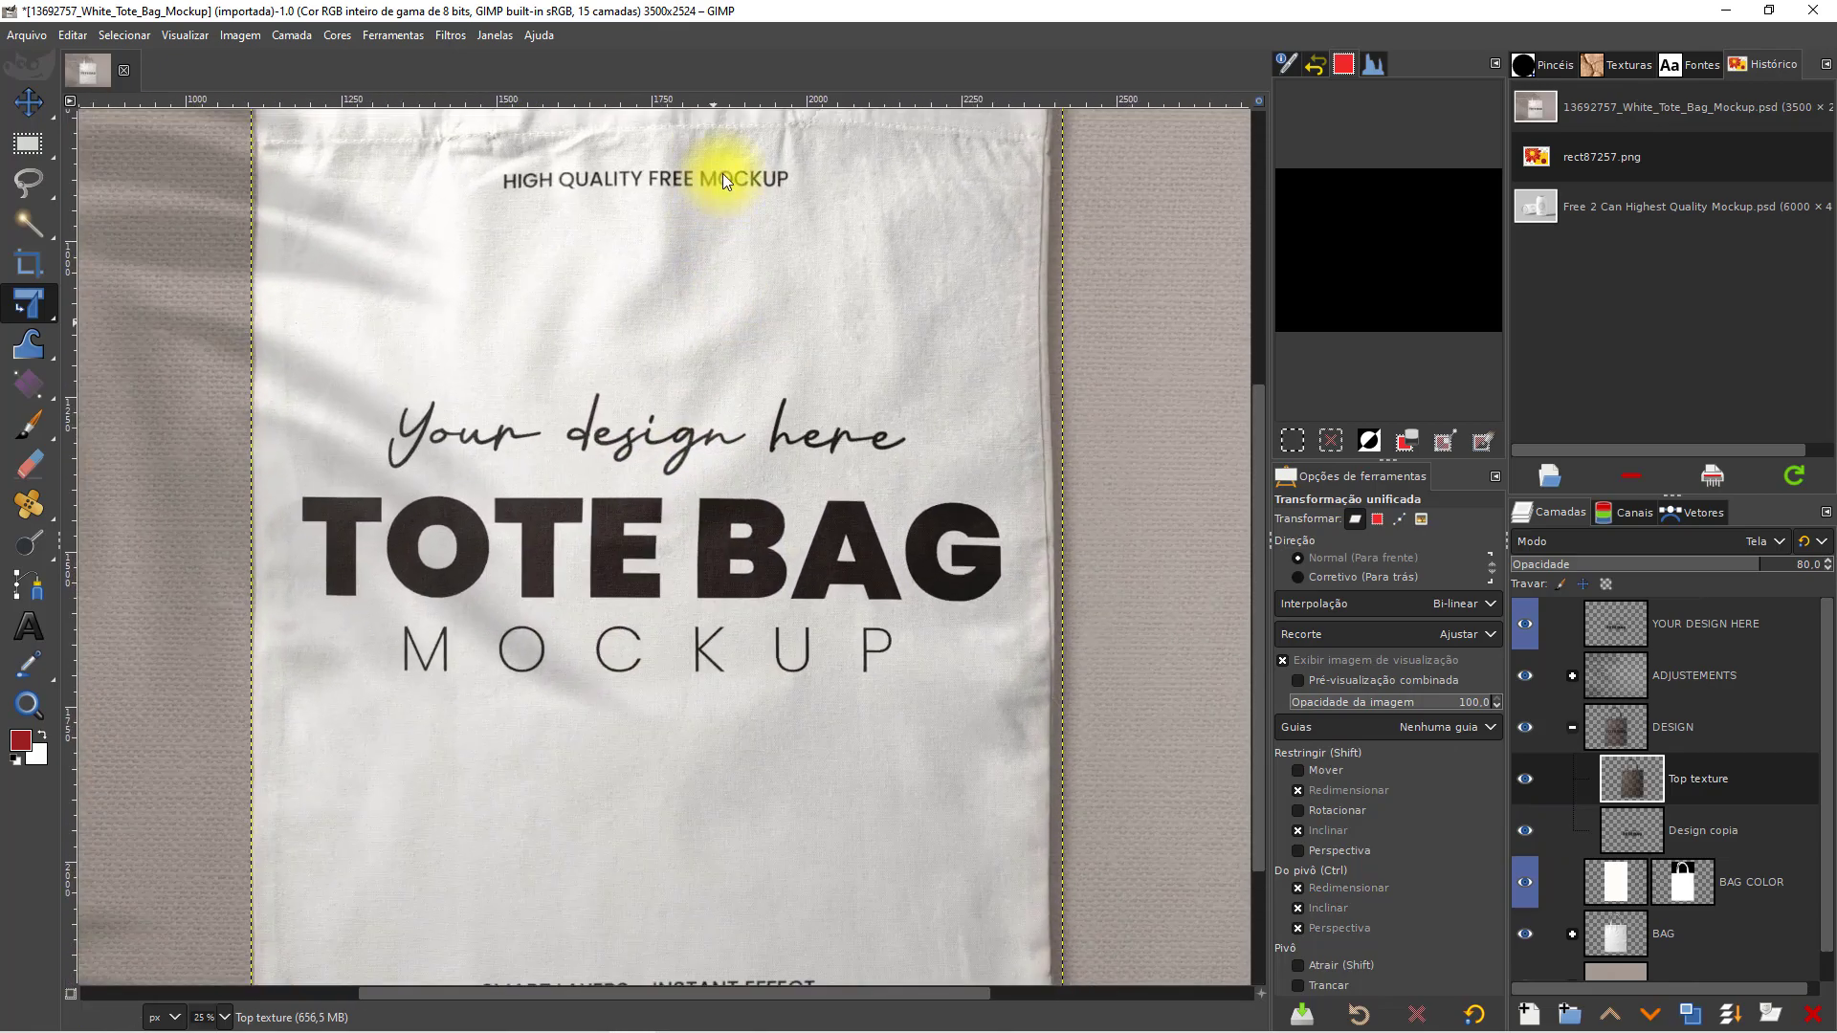
{"action": "scroll", "coordinate": [720, 178], "scroll_direction": "up", "scroll_amount": 2, "text": "ctrl"}
{"action": "scroll", "coordinate": [738, 574], "scroll_direction": "up", "scroll_amount": 3, "text": "ctrl"}
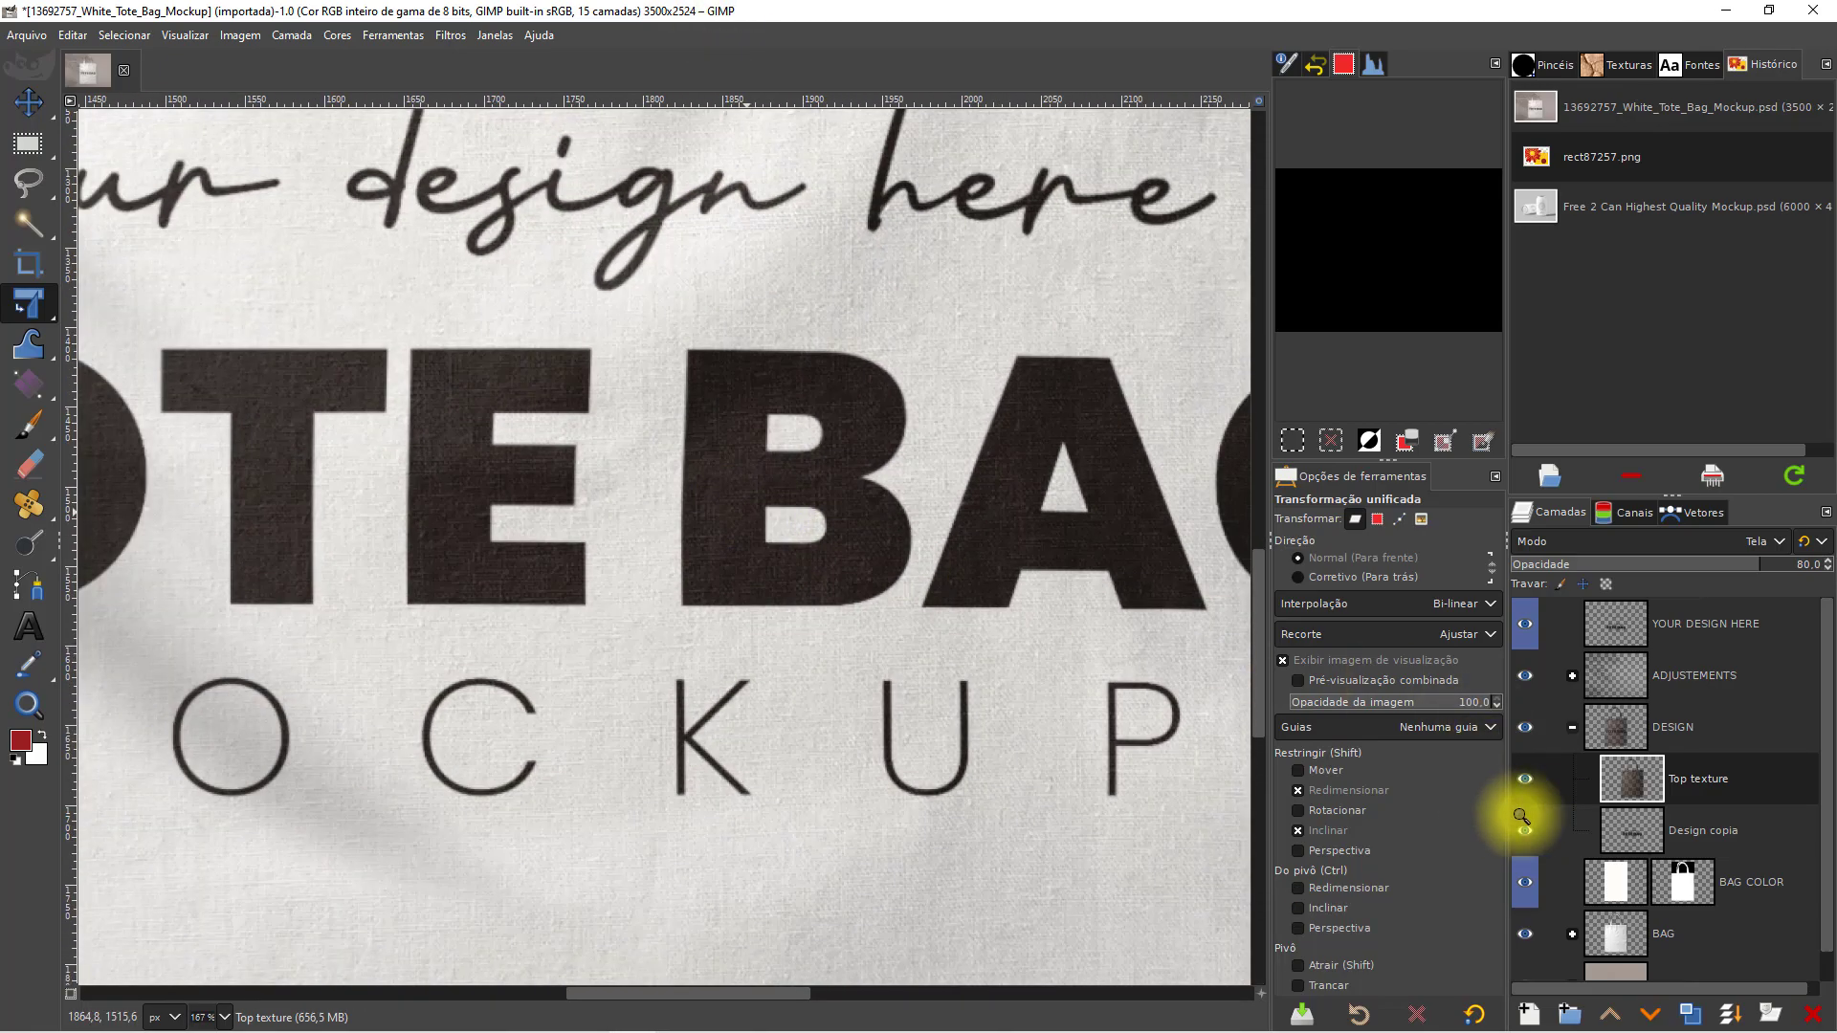
{"action": "left_click", "coordinate": [1523, 781]}
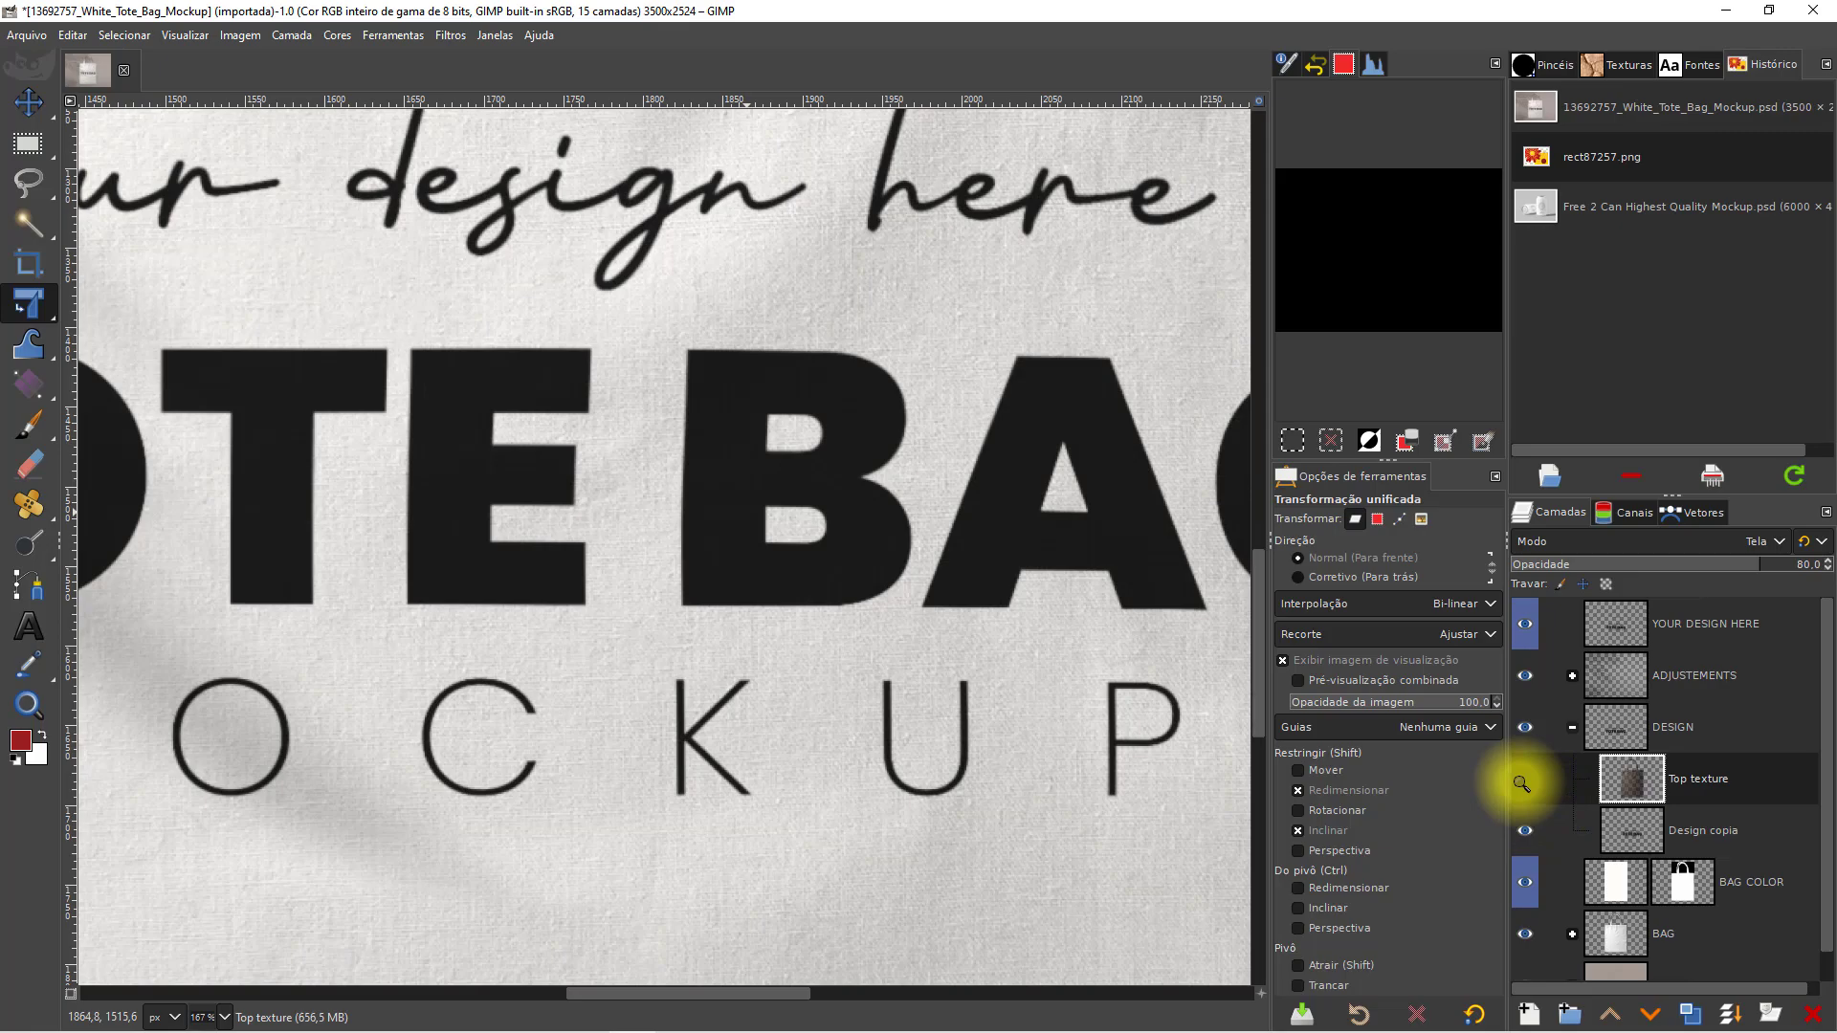
{"action": "left_click", "coordinate": [1523, 781]}
{"action": "left_click", "coordinate": [1527, 781]}
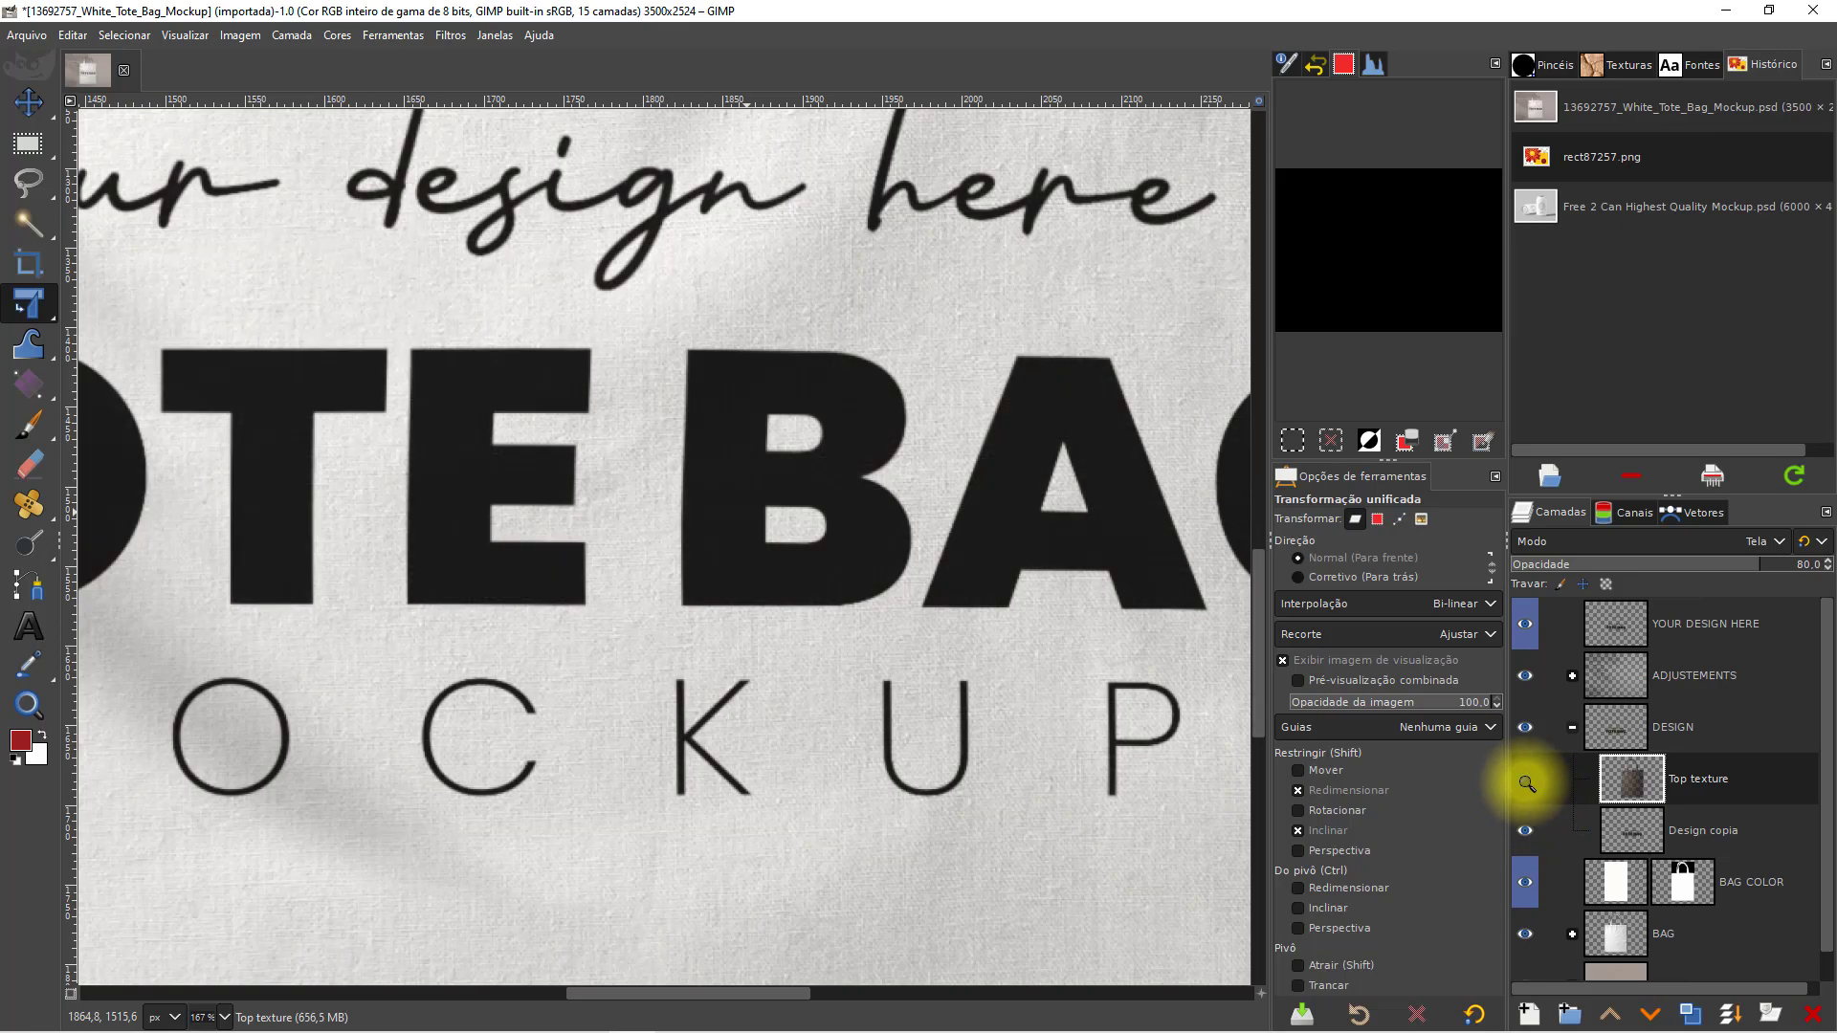
{"action": "left_click", "coordinate": [1527, 783]}
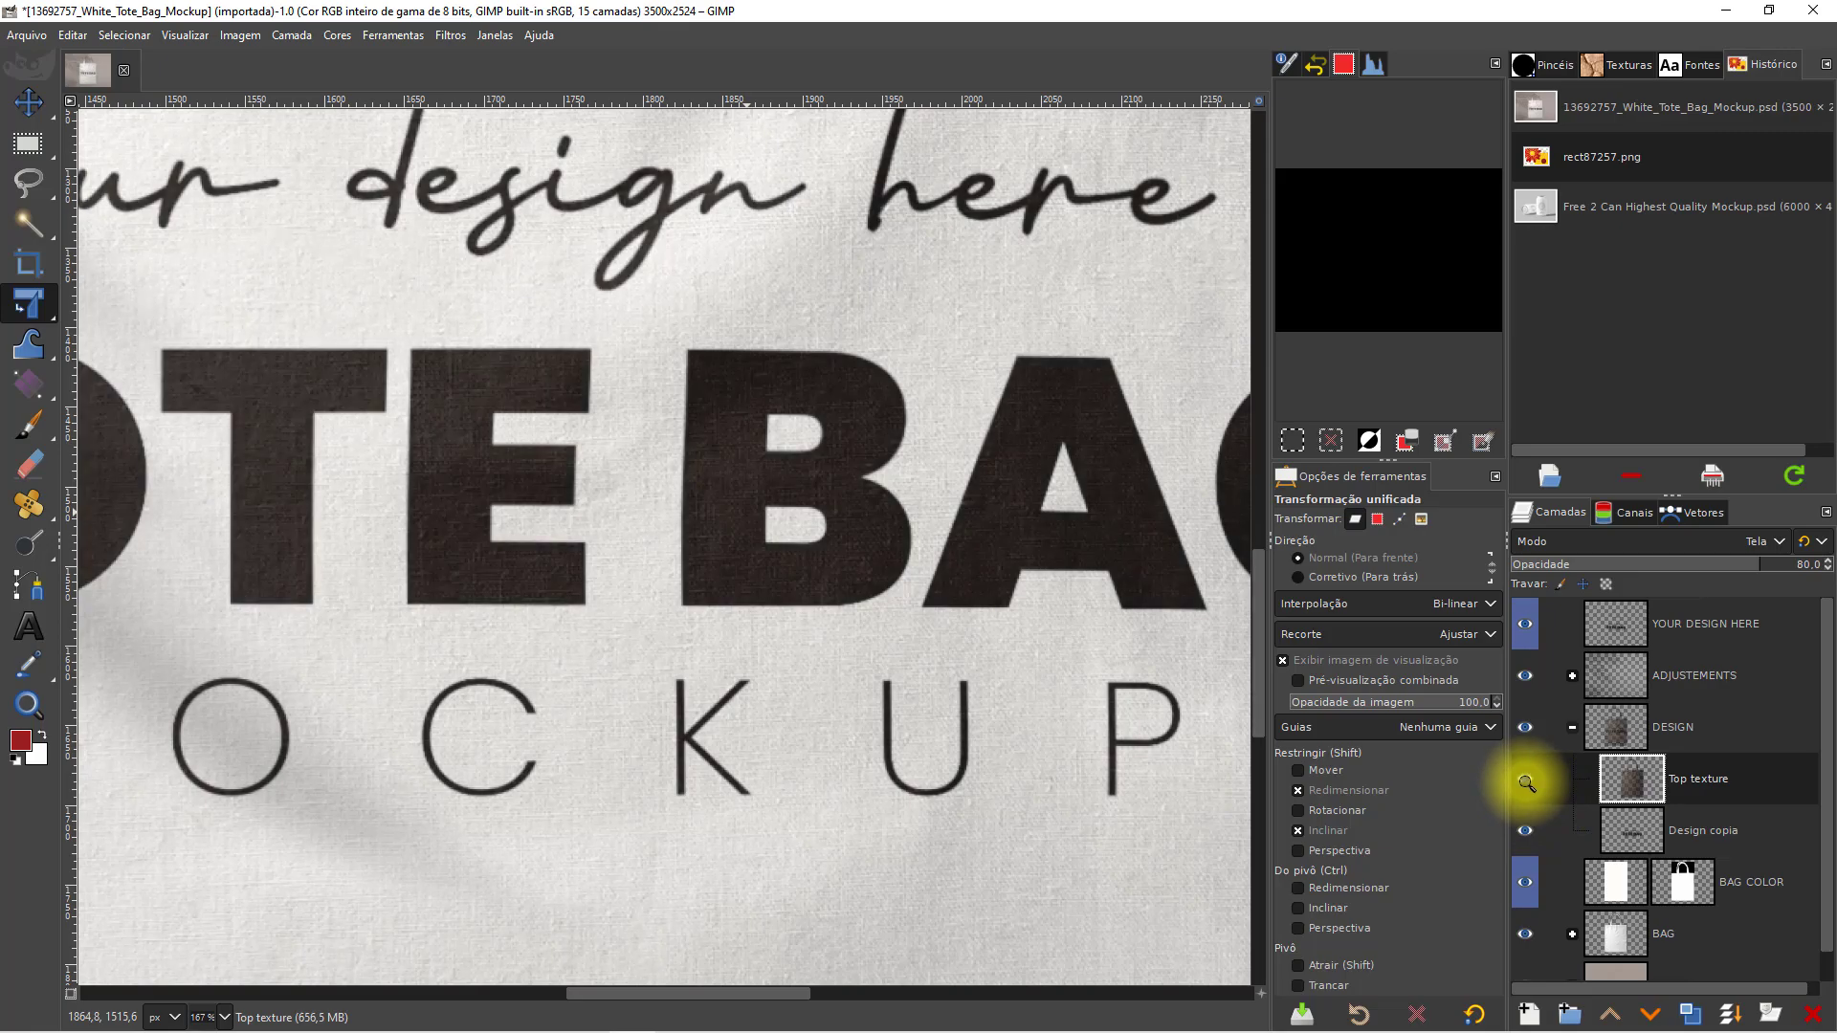
{"action": "left_click", "coordinate": [1526, 833]}
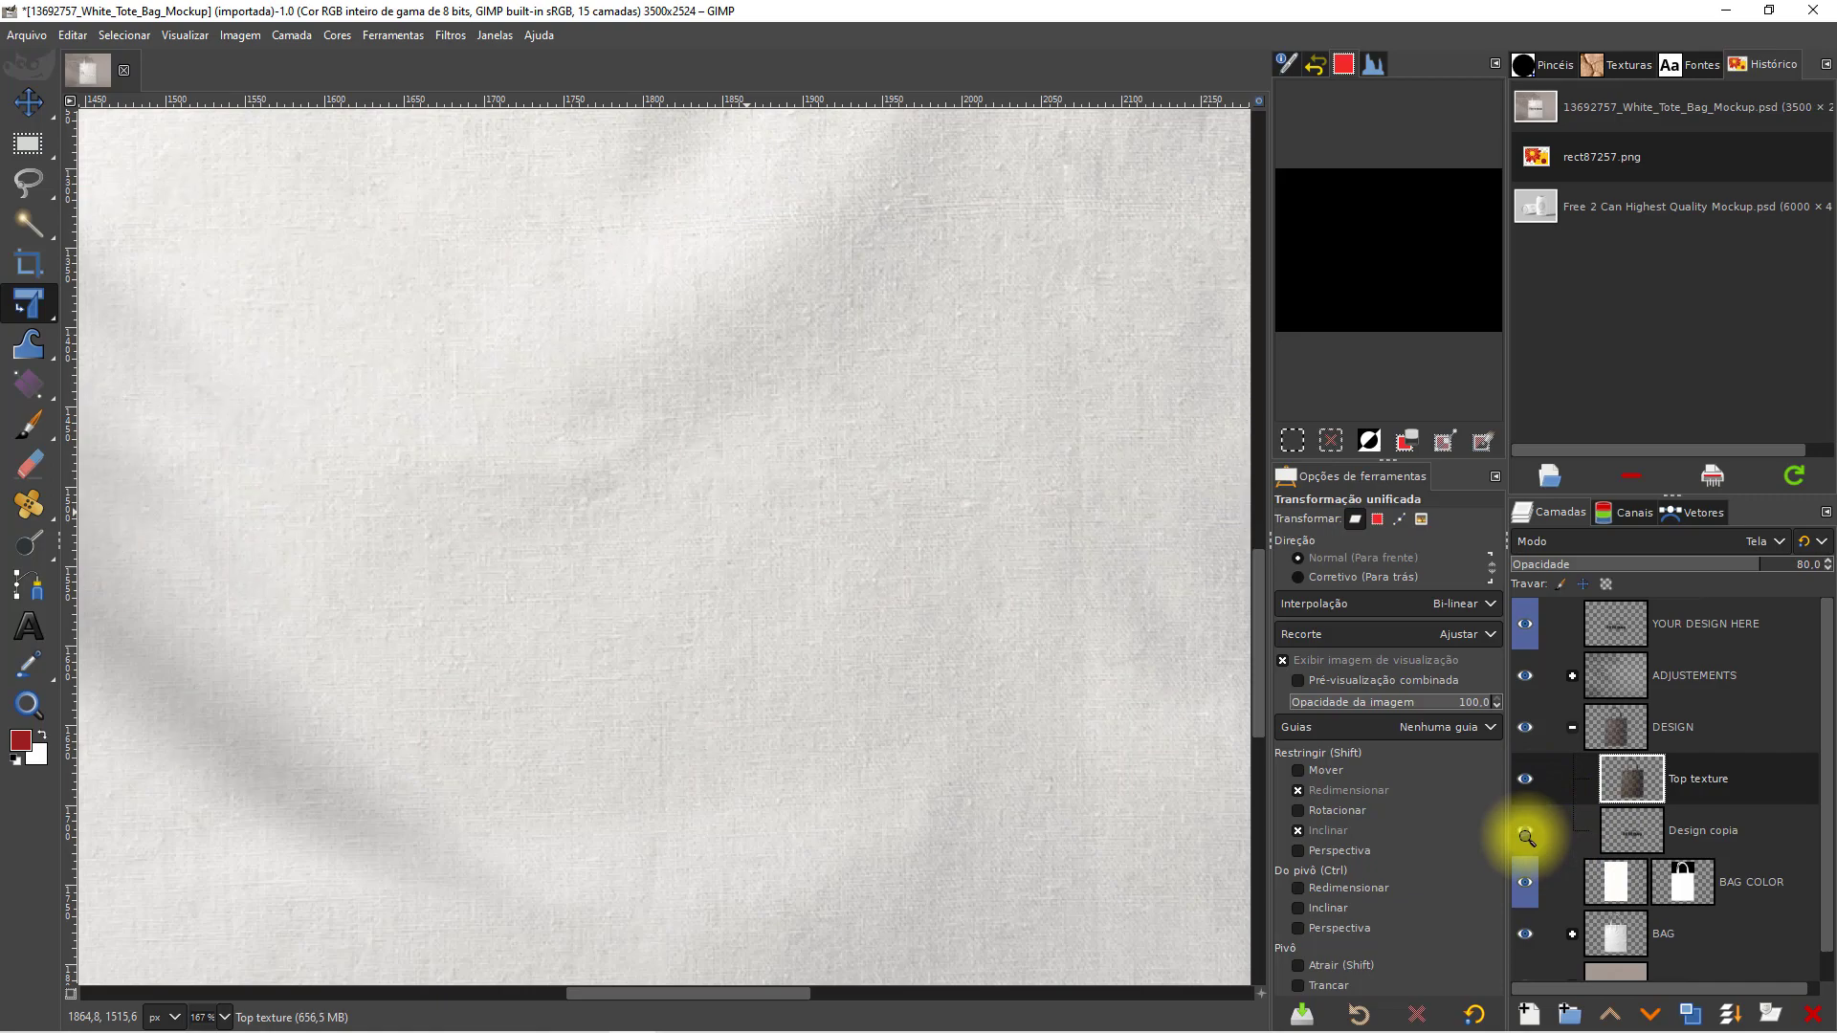
{"action": "left_click", "coordinate": [1526, 833]}
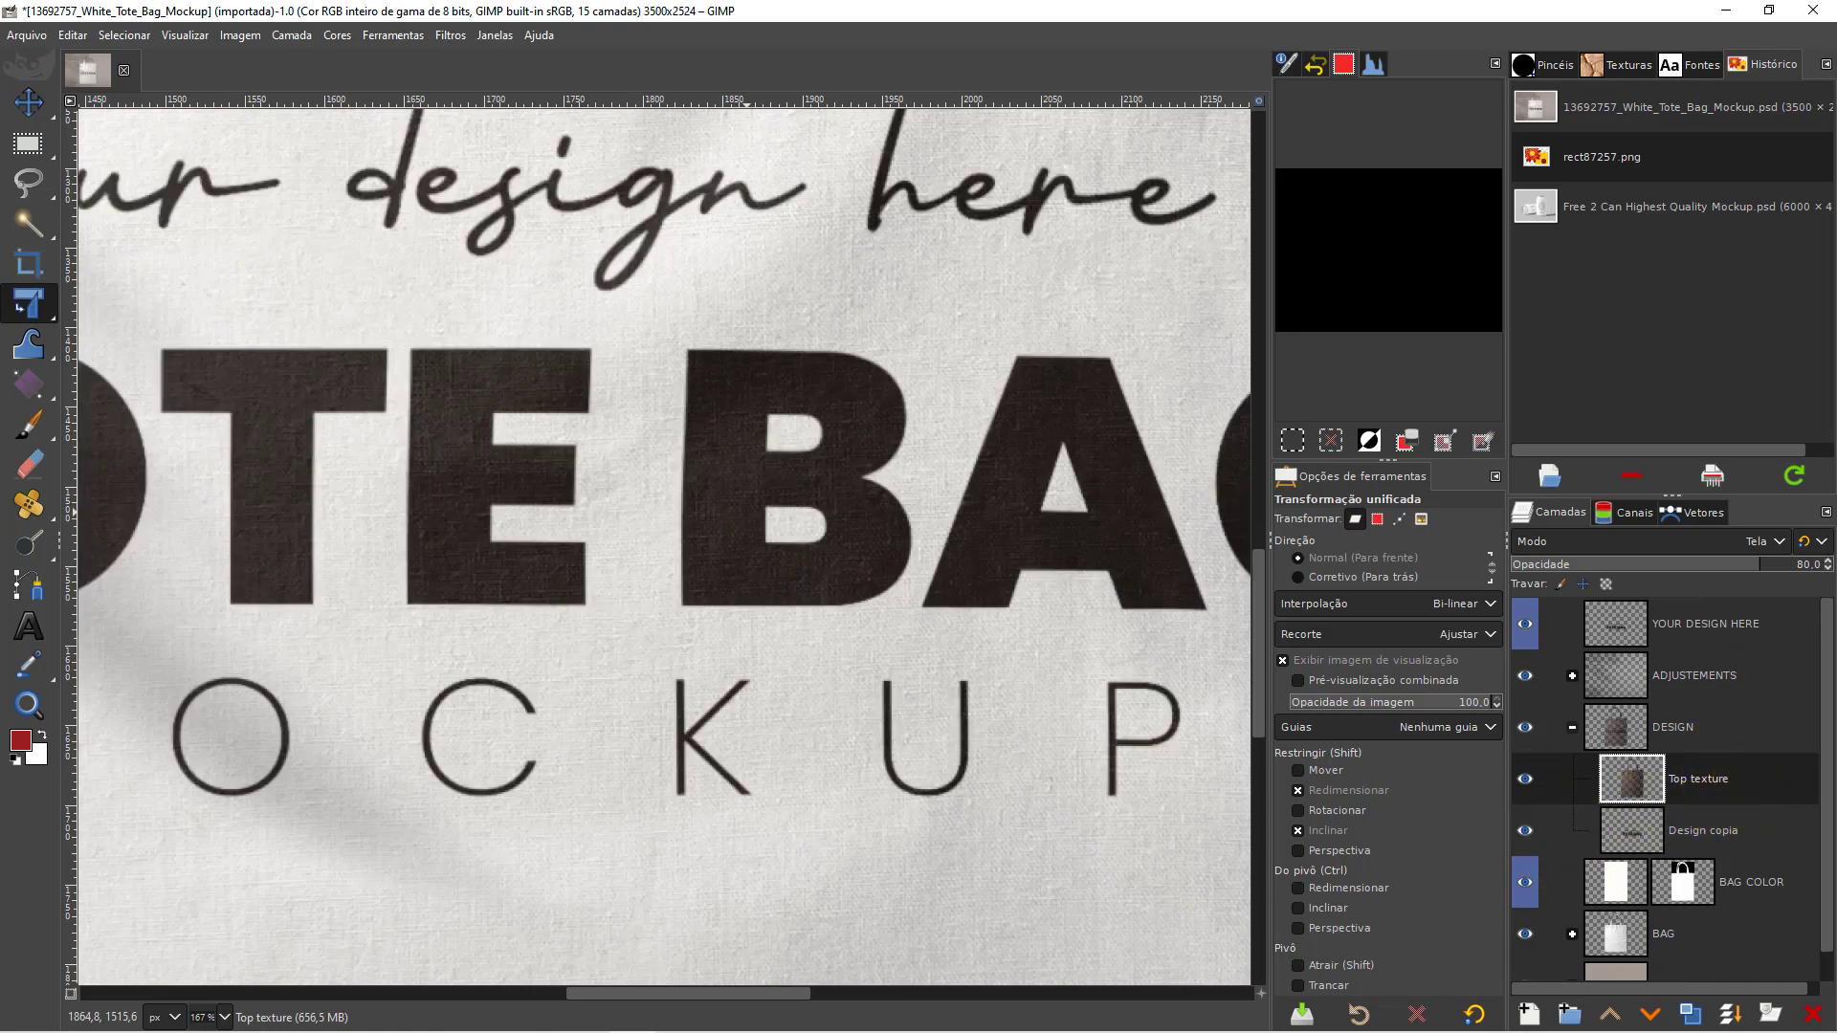
- Set the Top texture layer's blend mode to Normal and try an opacity of 100, undoing the opacity change
{"action": "left_click", "coordinate": [1782, 545]}
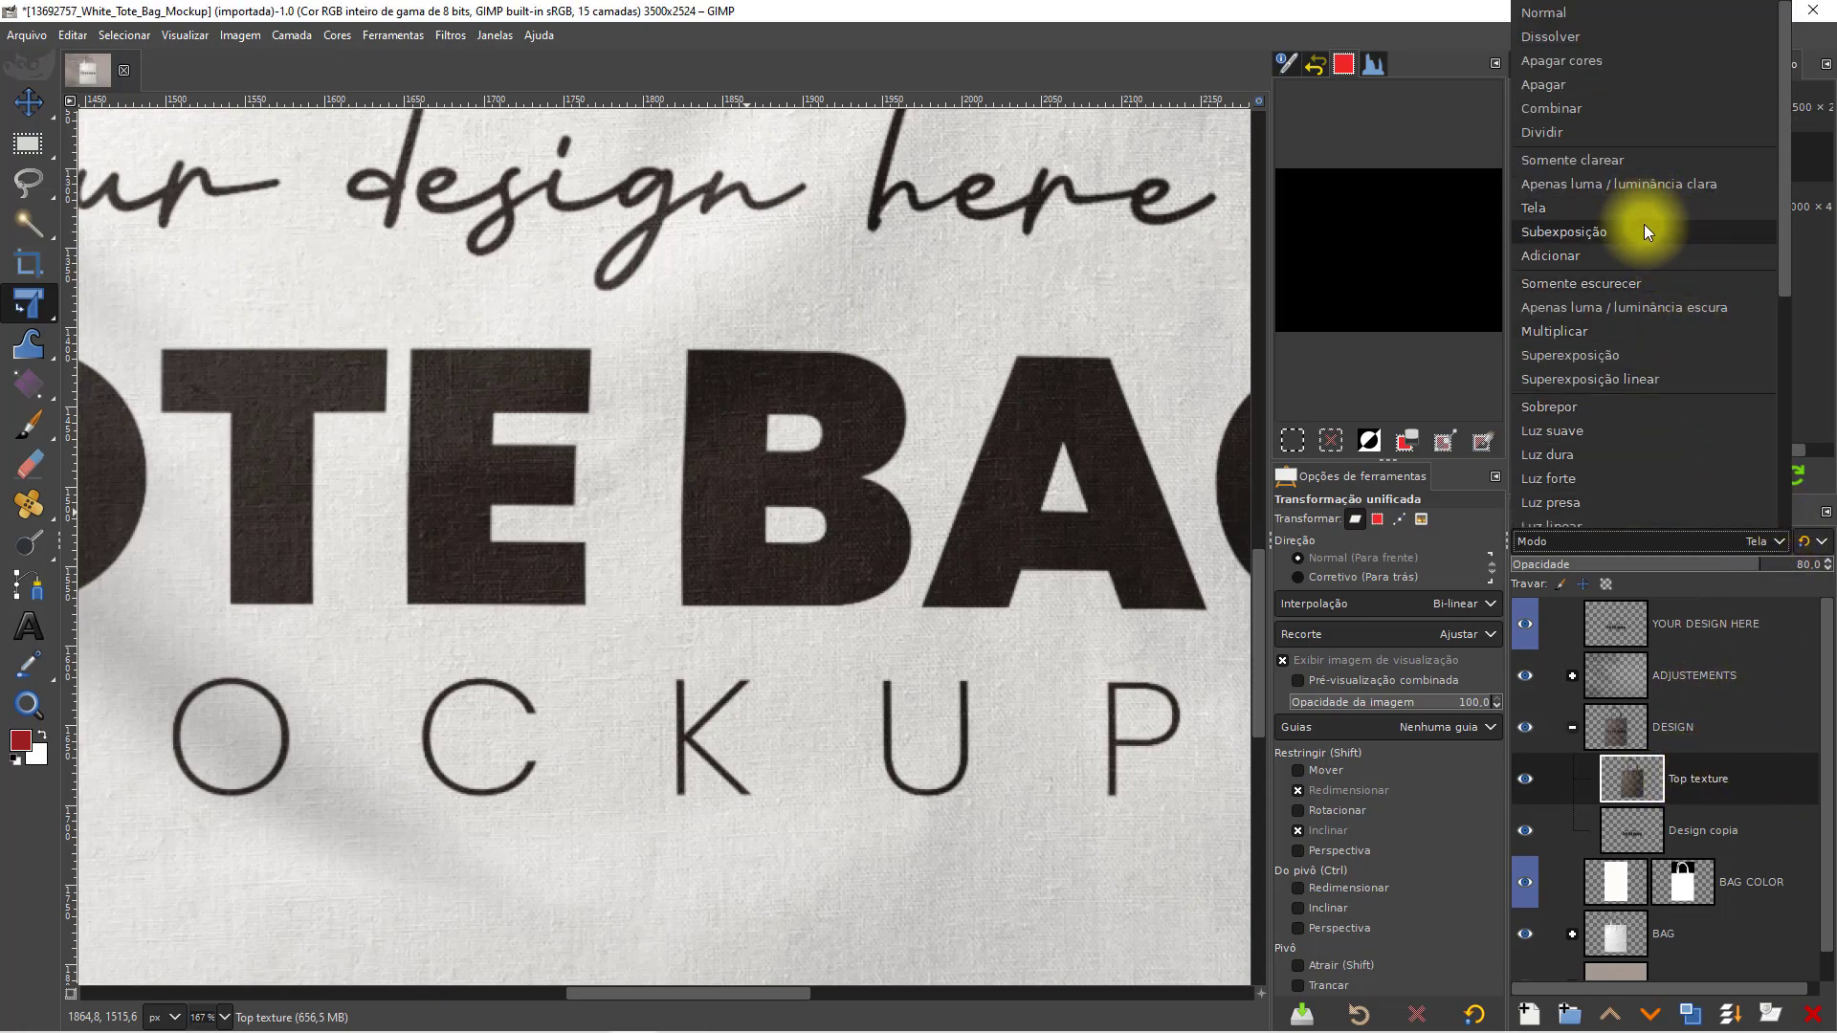
{"action": "left_click", "coordinate": [1650, 13]}
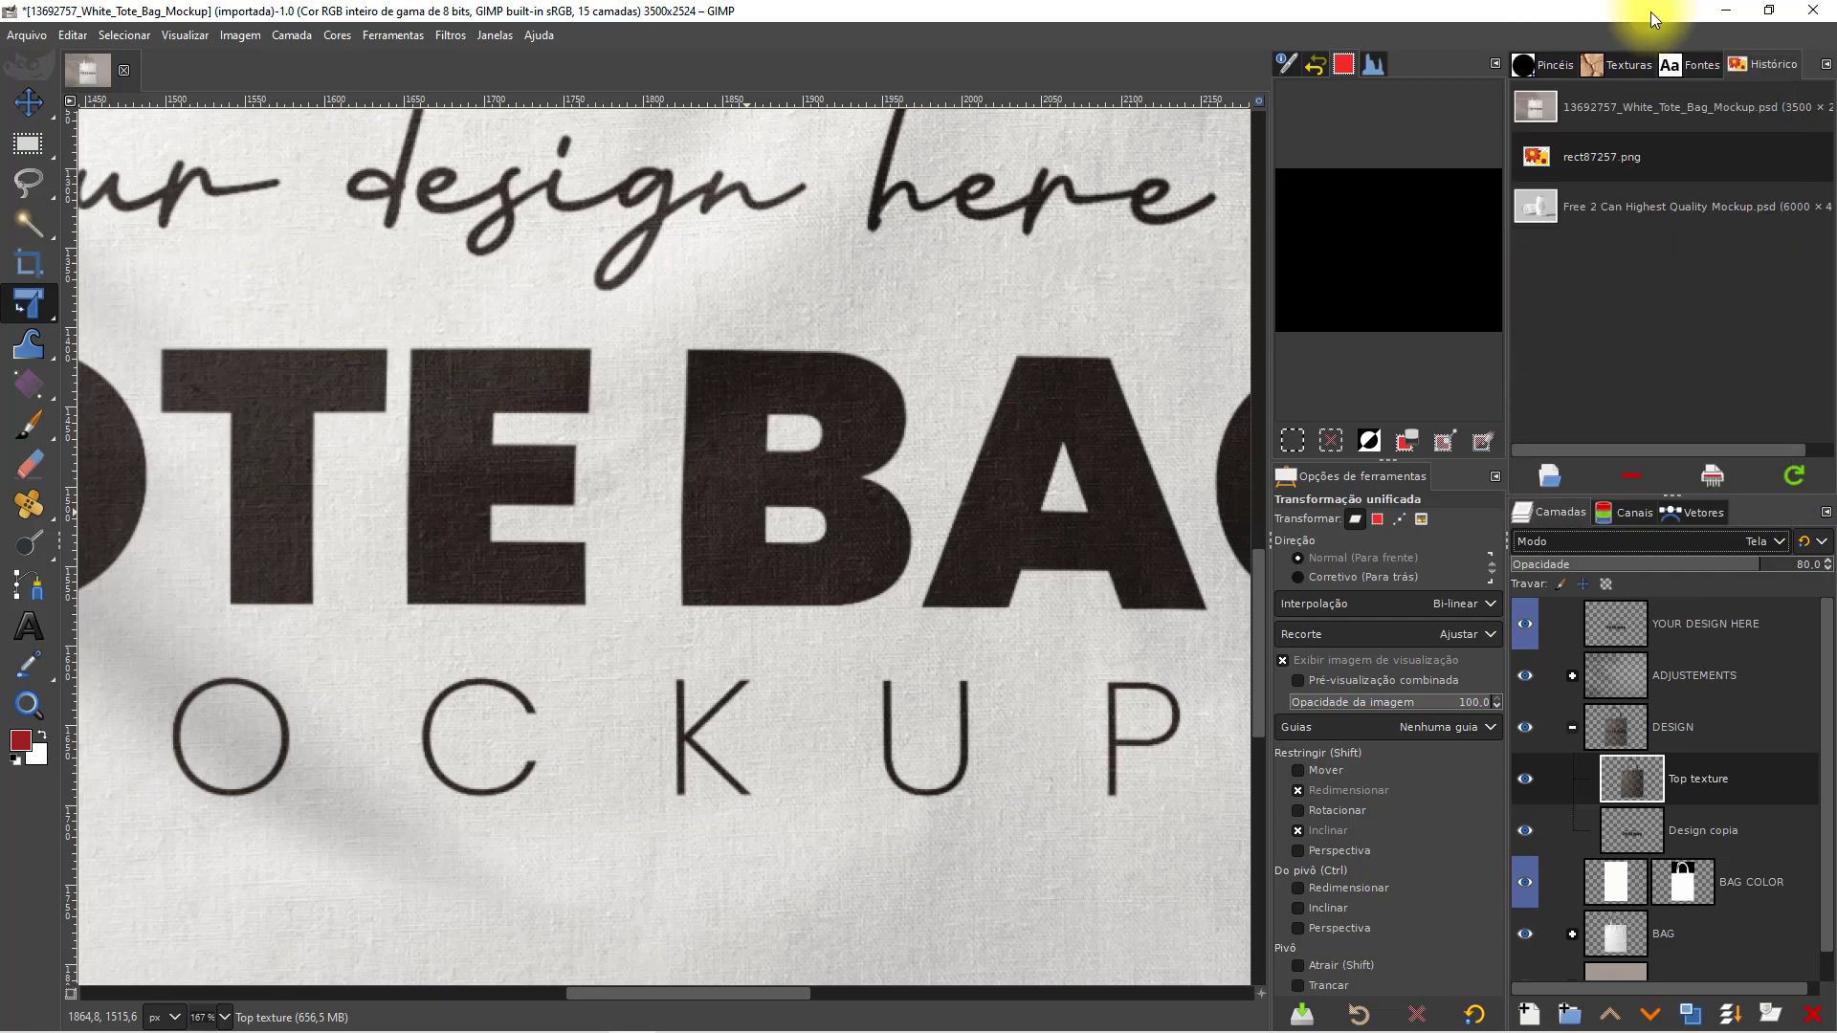
{"action": "scroll", "coordinate": [922, 573], "scroll_direction": "down", "scroll_amount": 5}
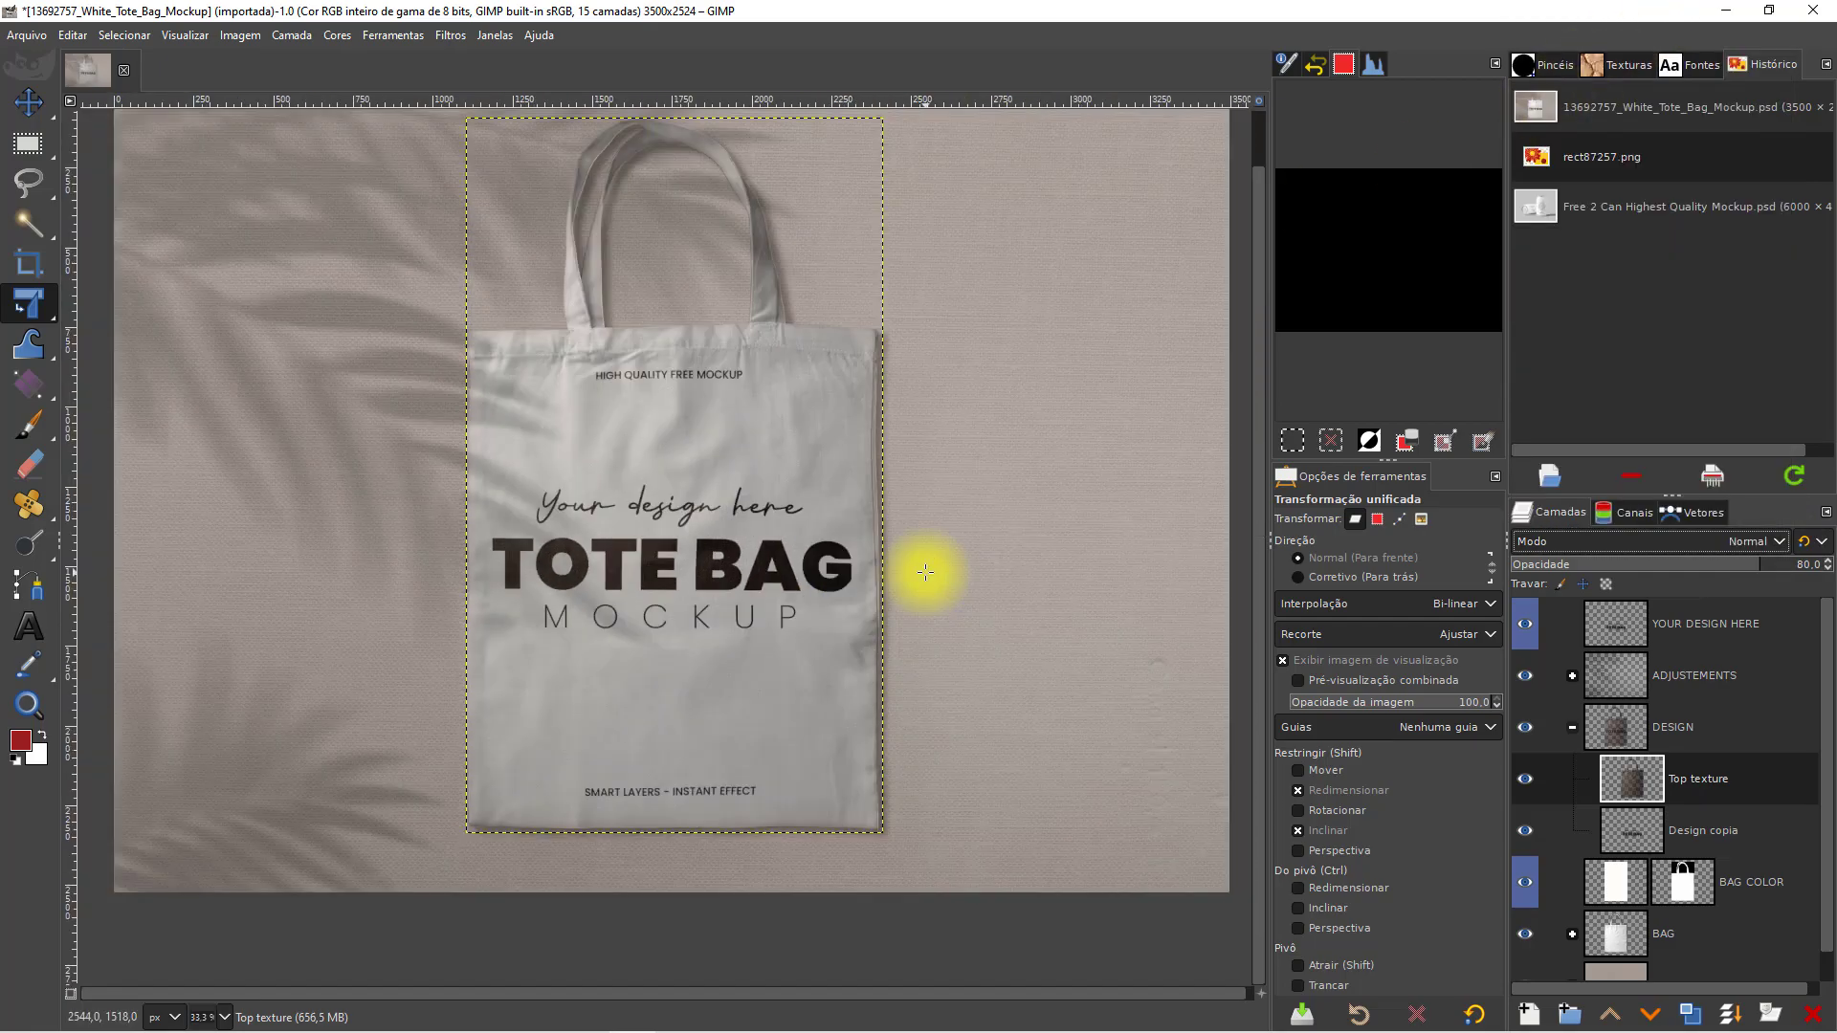
{"action": "scroll", "coordinate": [724, 580], "scroll_direction": "up", "scroll_amount": 1}
{"action": "left_click_drag", "start_coordinate": [1681, 563], "coordinate": [1822, 570]}
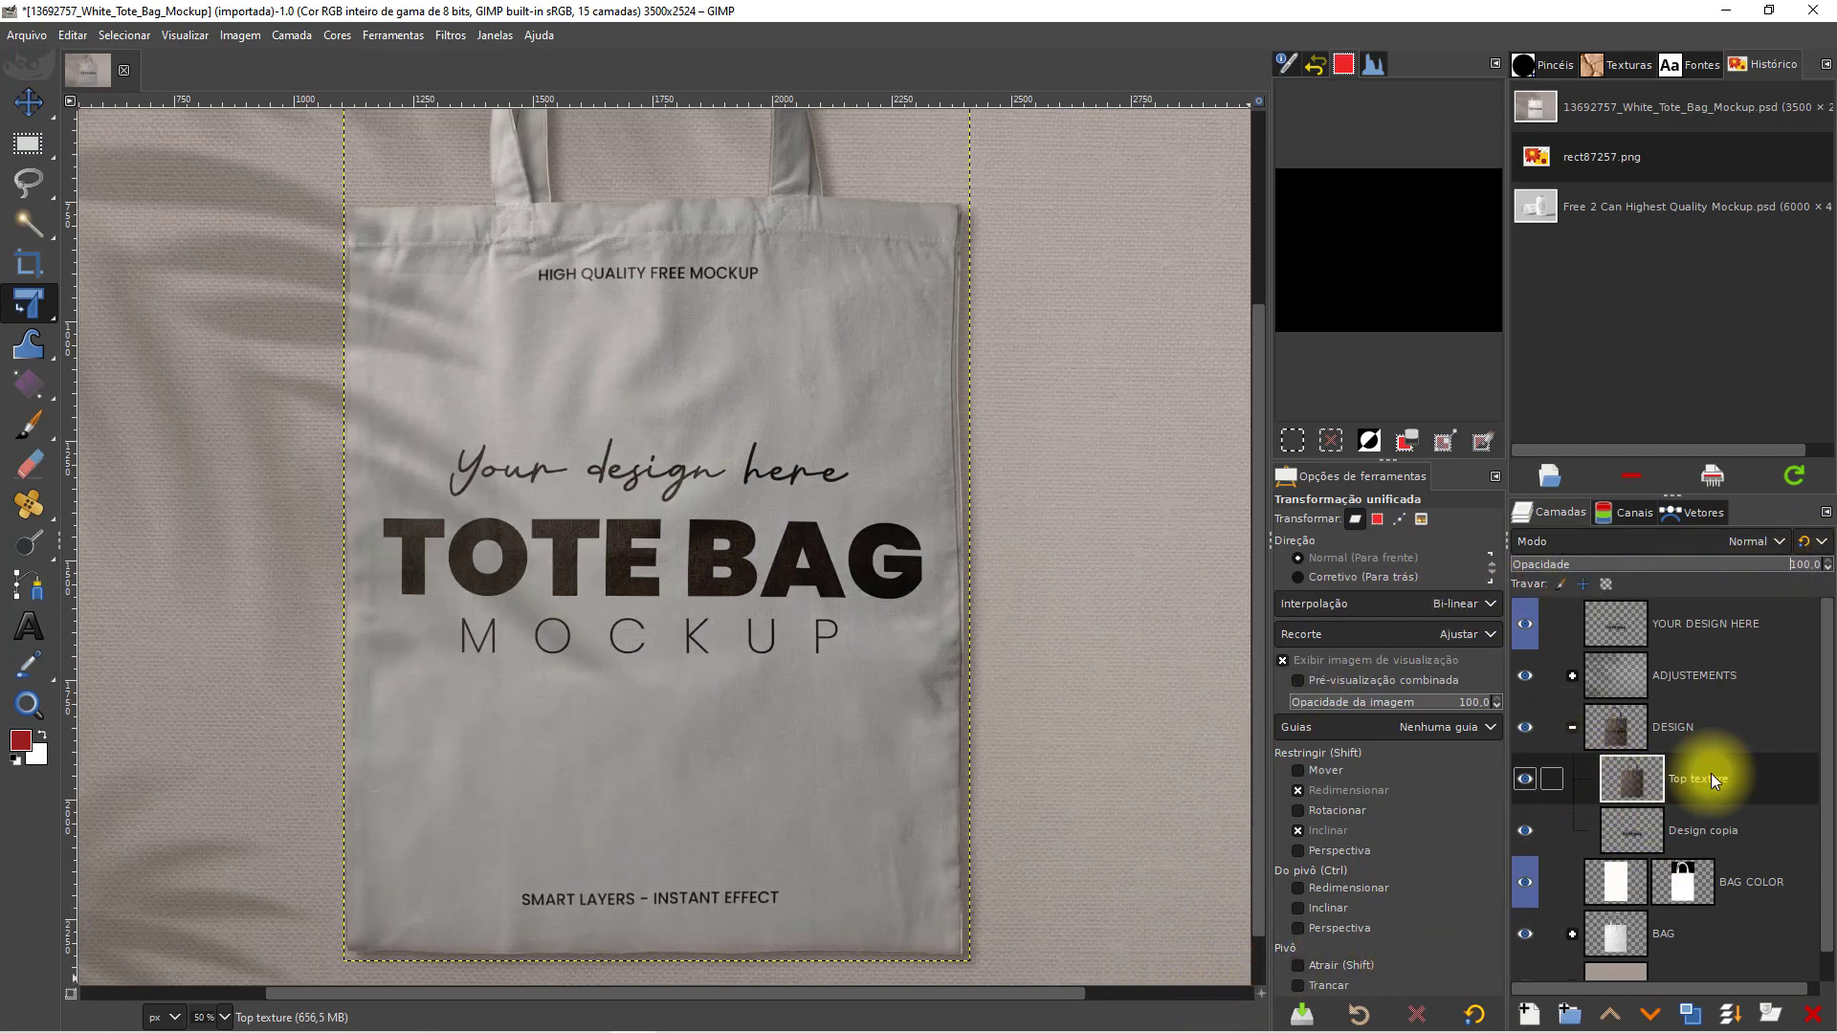
{"action": "key", "text": "ctrl+z"}
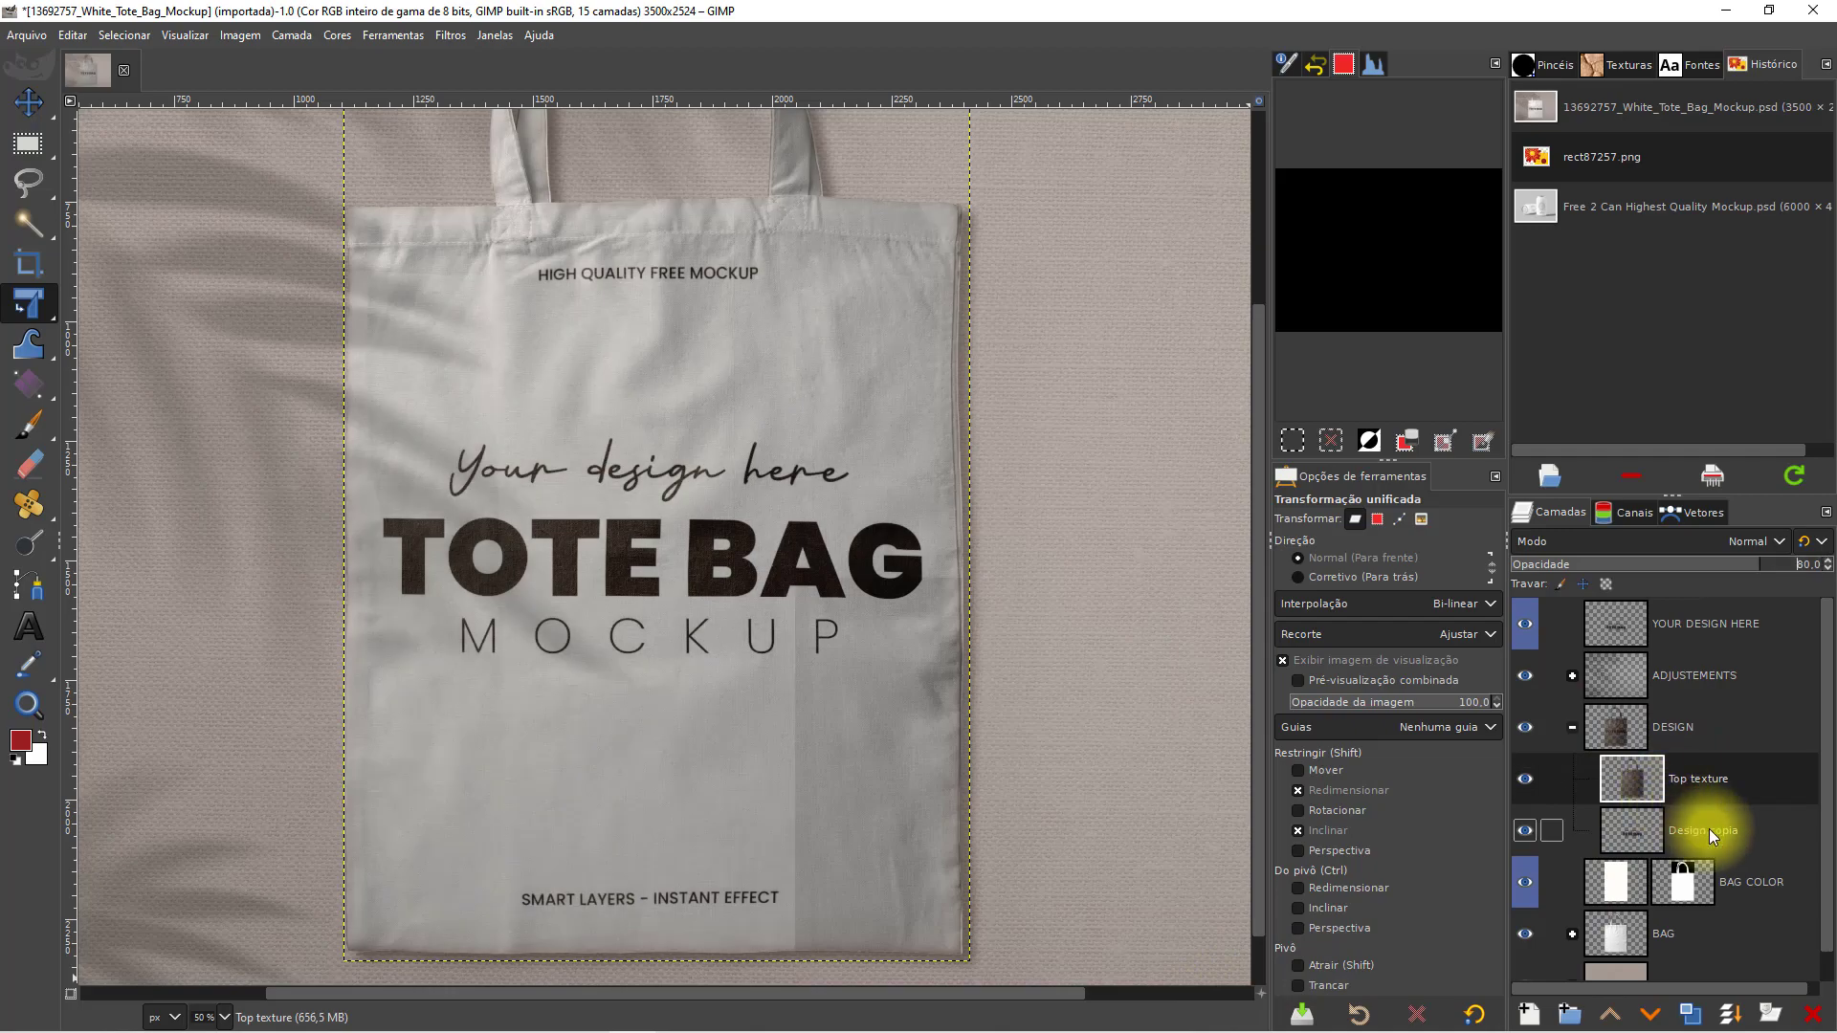
- Undo the Top texture layer's blend mode change and check the Design copia layer hidden and shown before collapsing the DESIGN group
{"action": "key", "text": "ctrl+z"}
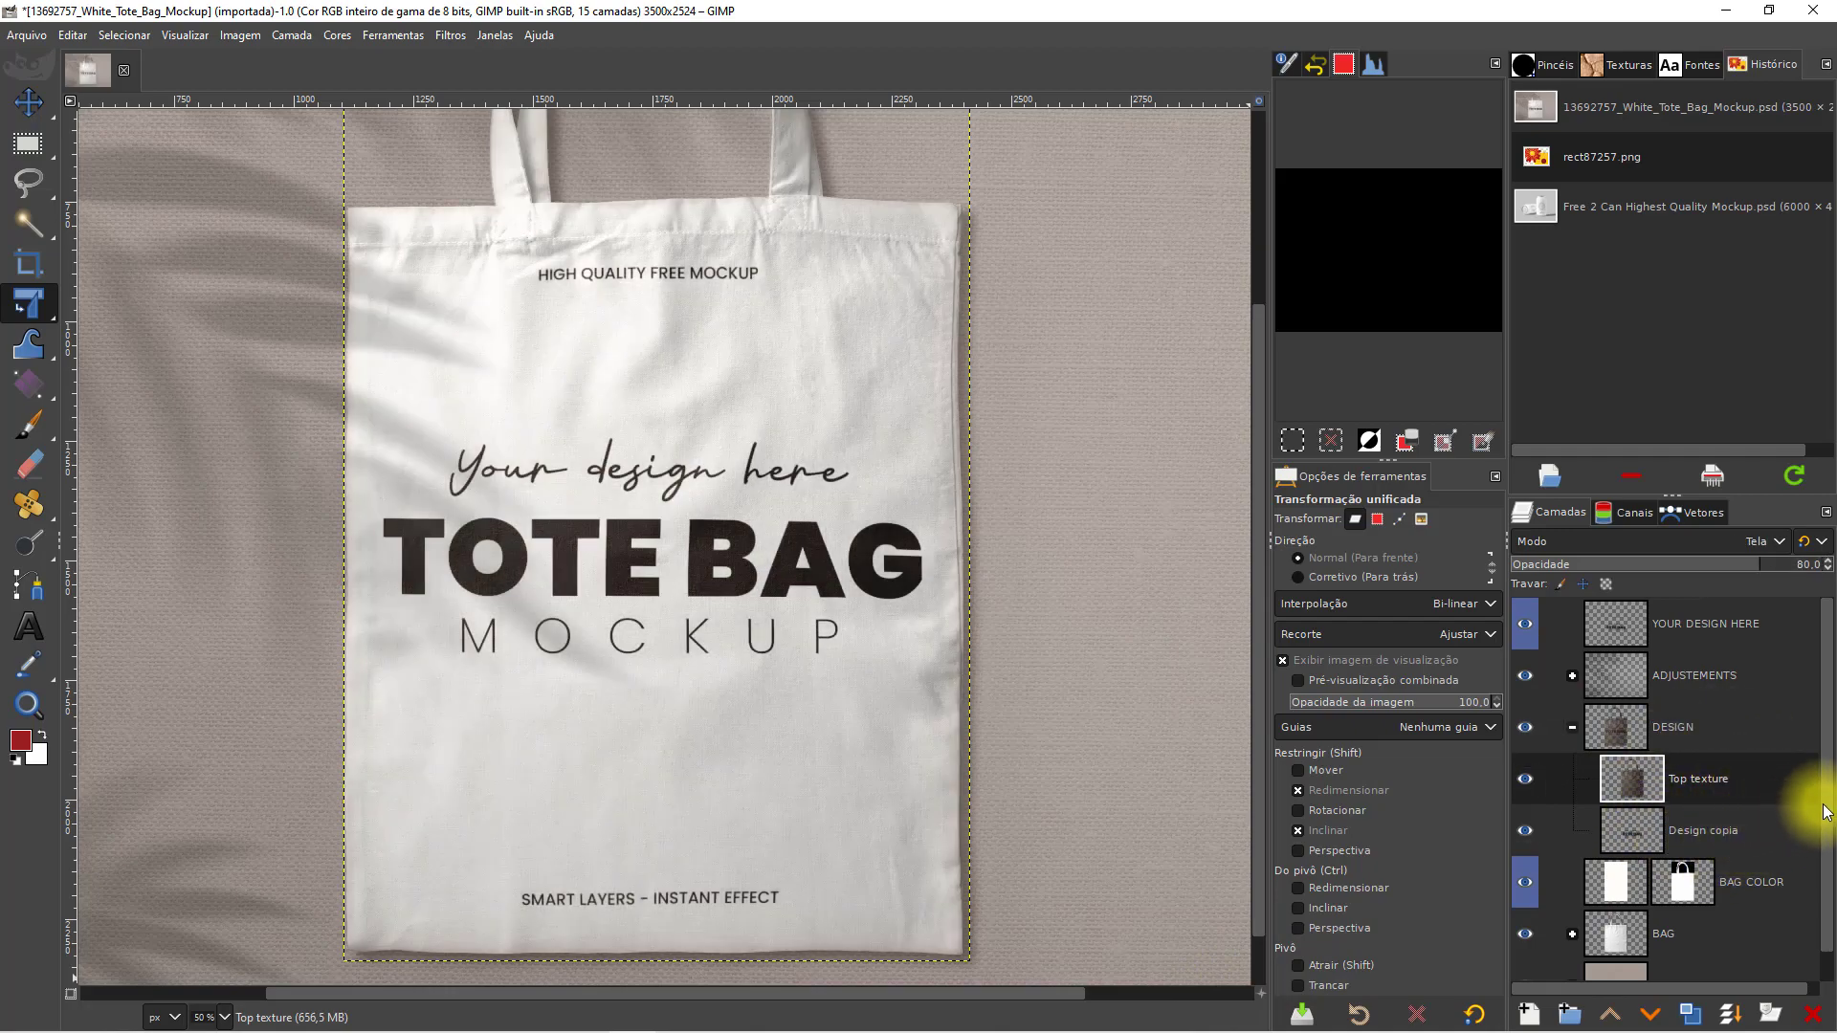
{"action": "scroll", "coordinate": [1818, 822], "scroll_direction": "down", "scroll_amount": 1}
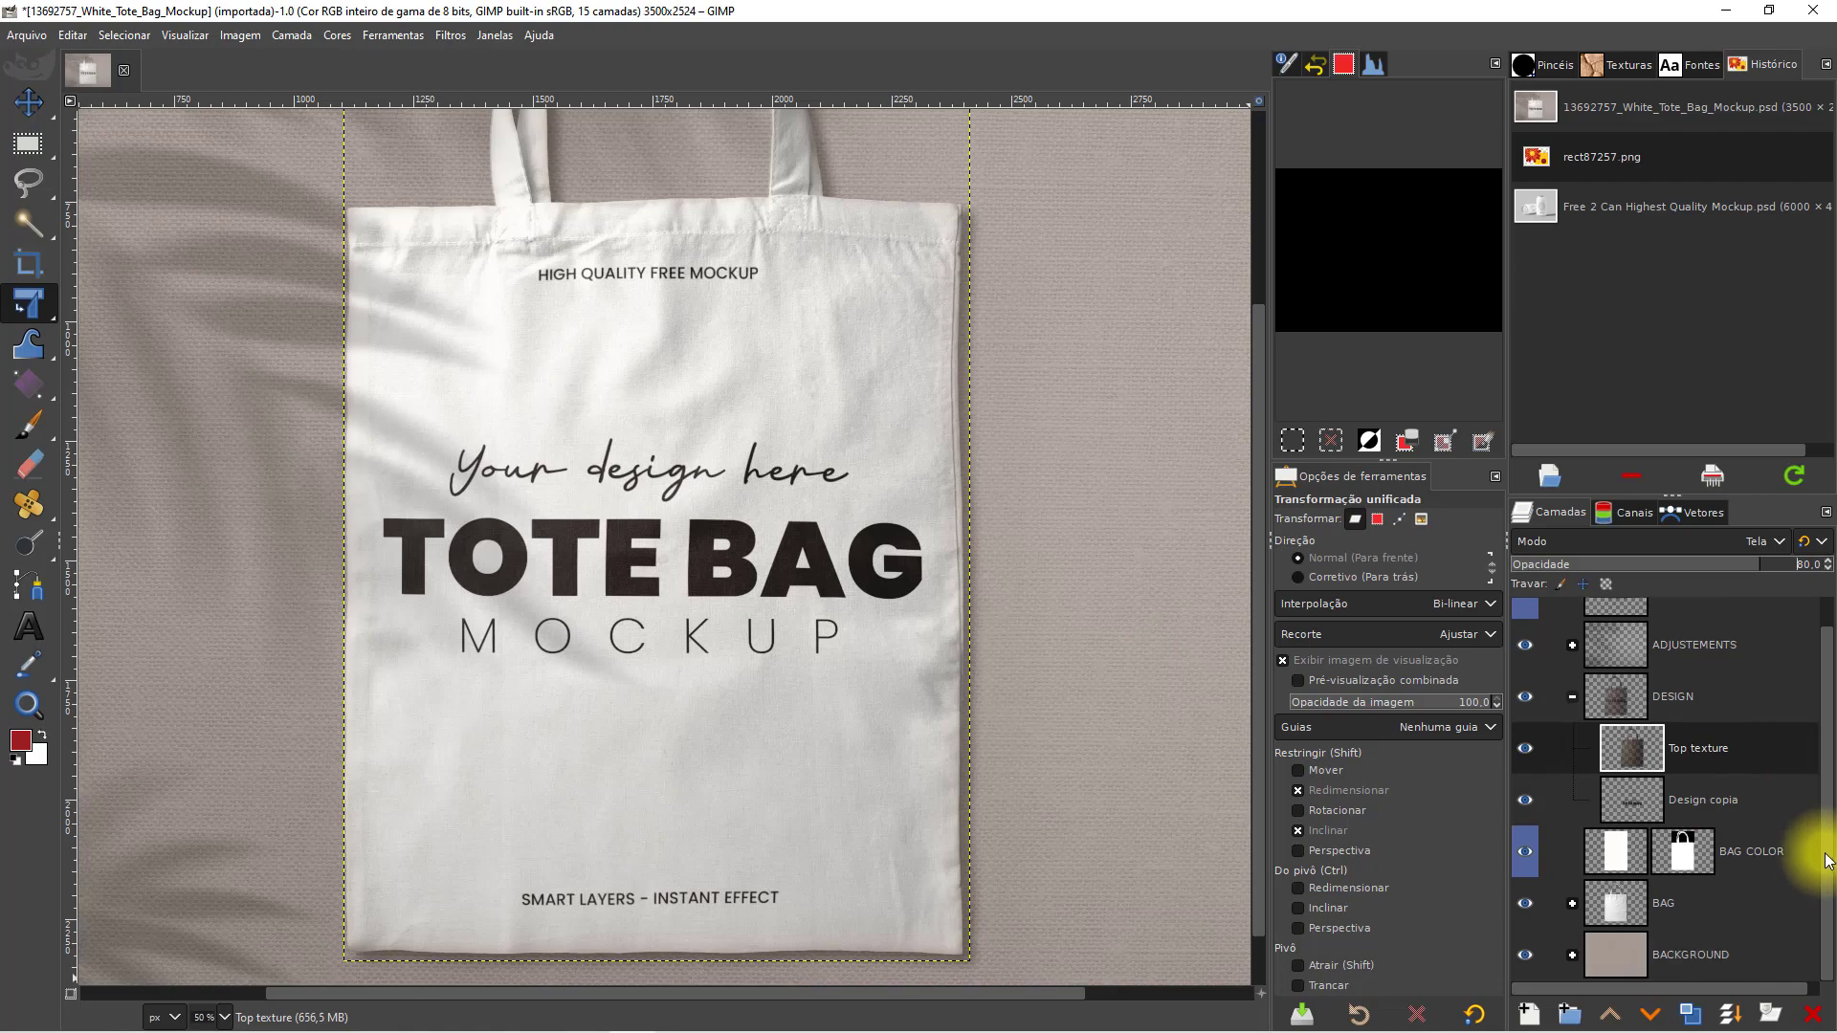
{"action": "left_click", "coordinate": [1524, 802]}
{"action": "left_click", "coordinate": [1702, 802]}
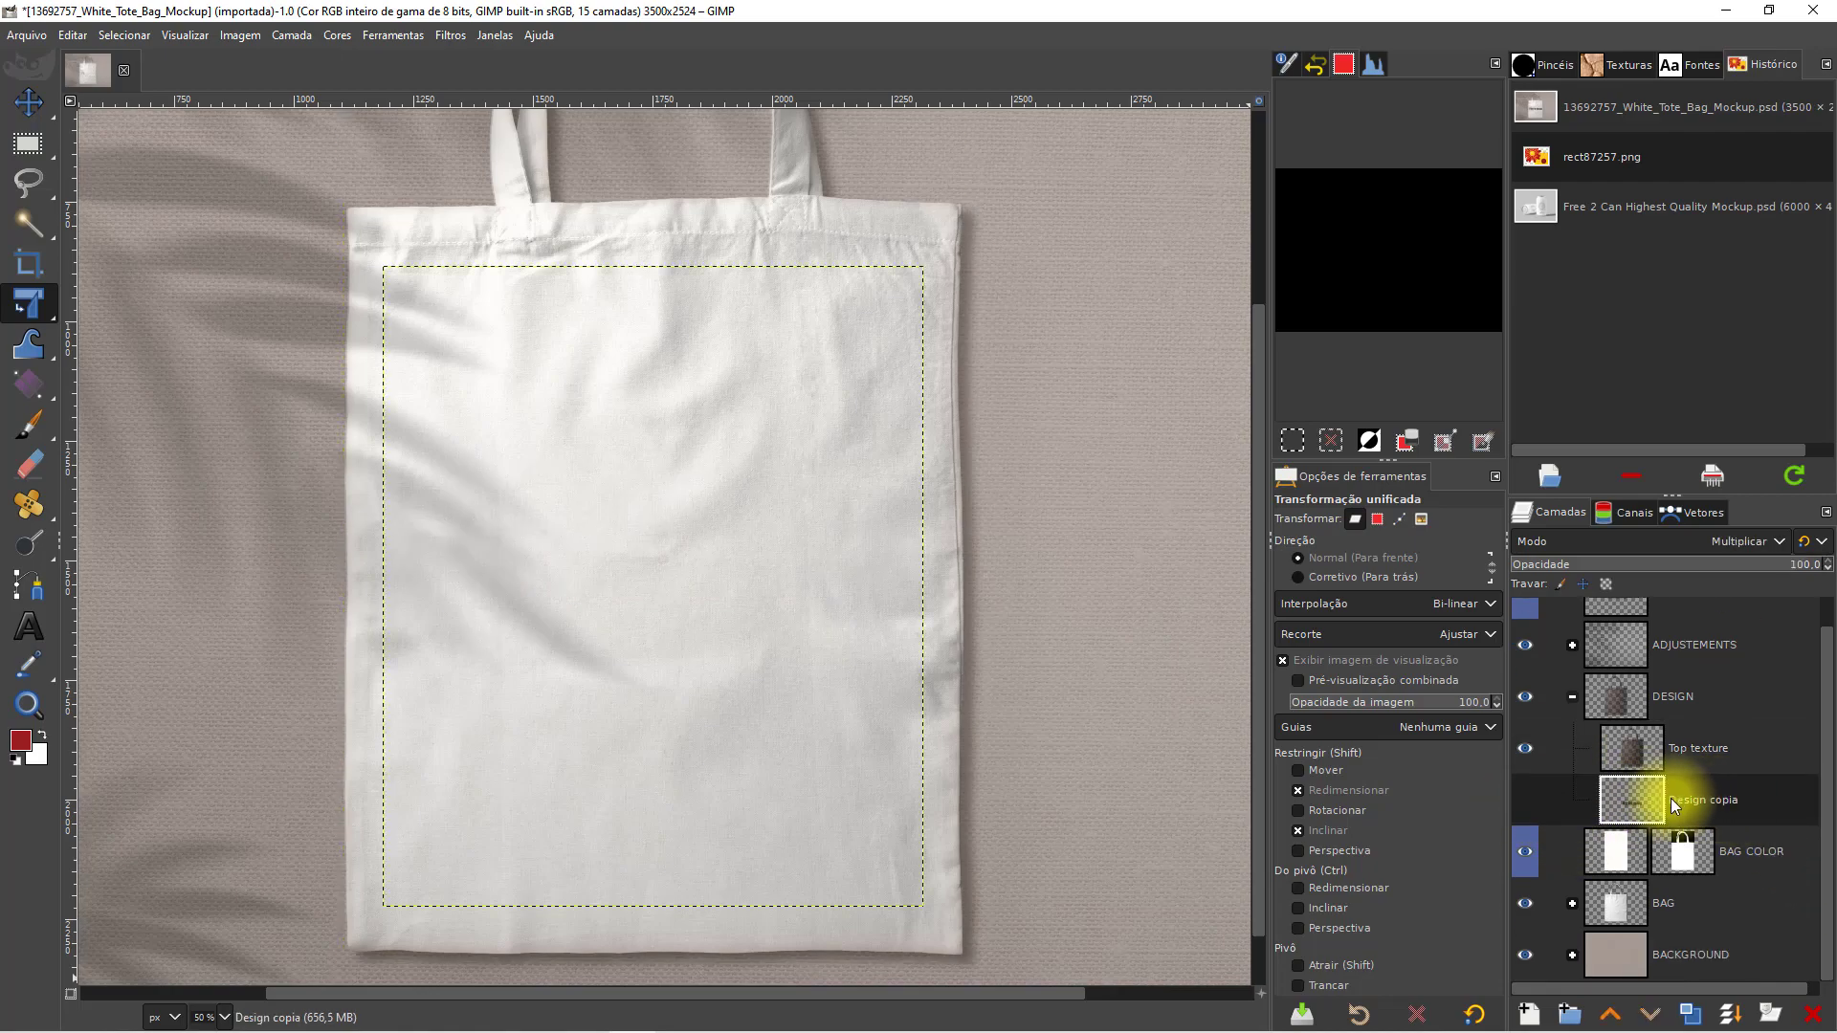
{"action": "left_click", "coordinate": [1525, 802]}
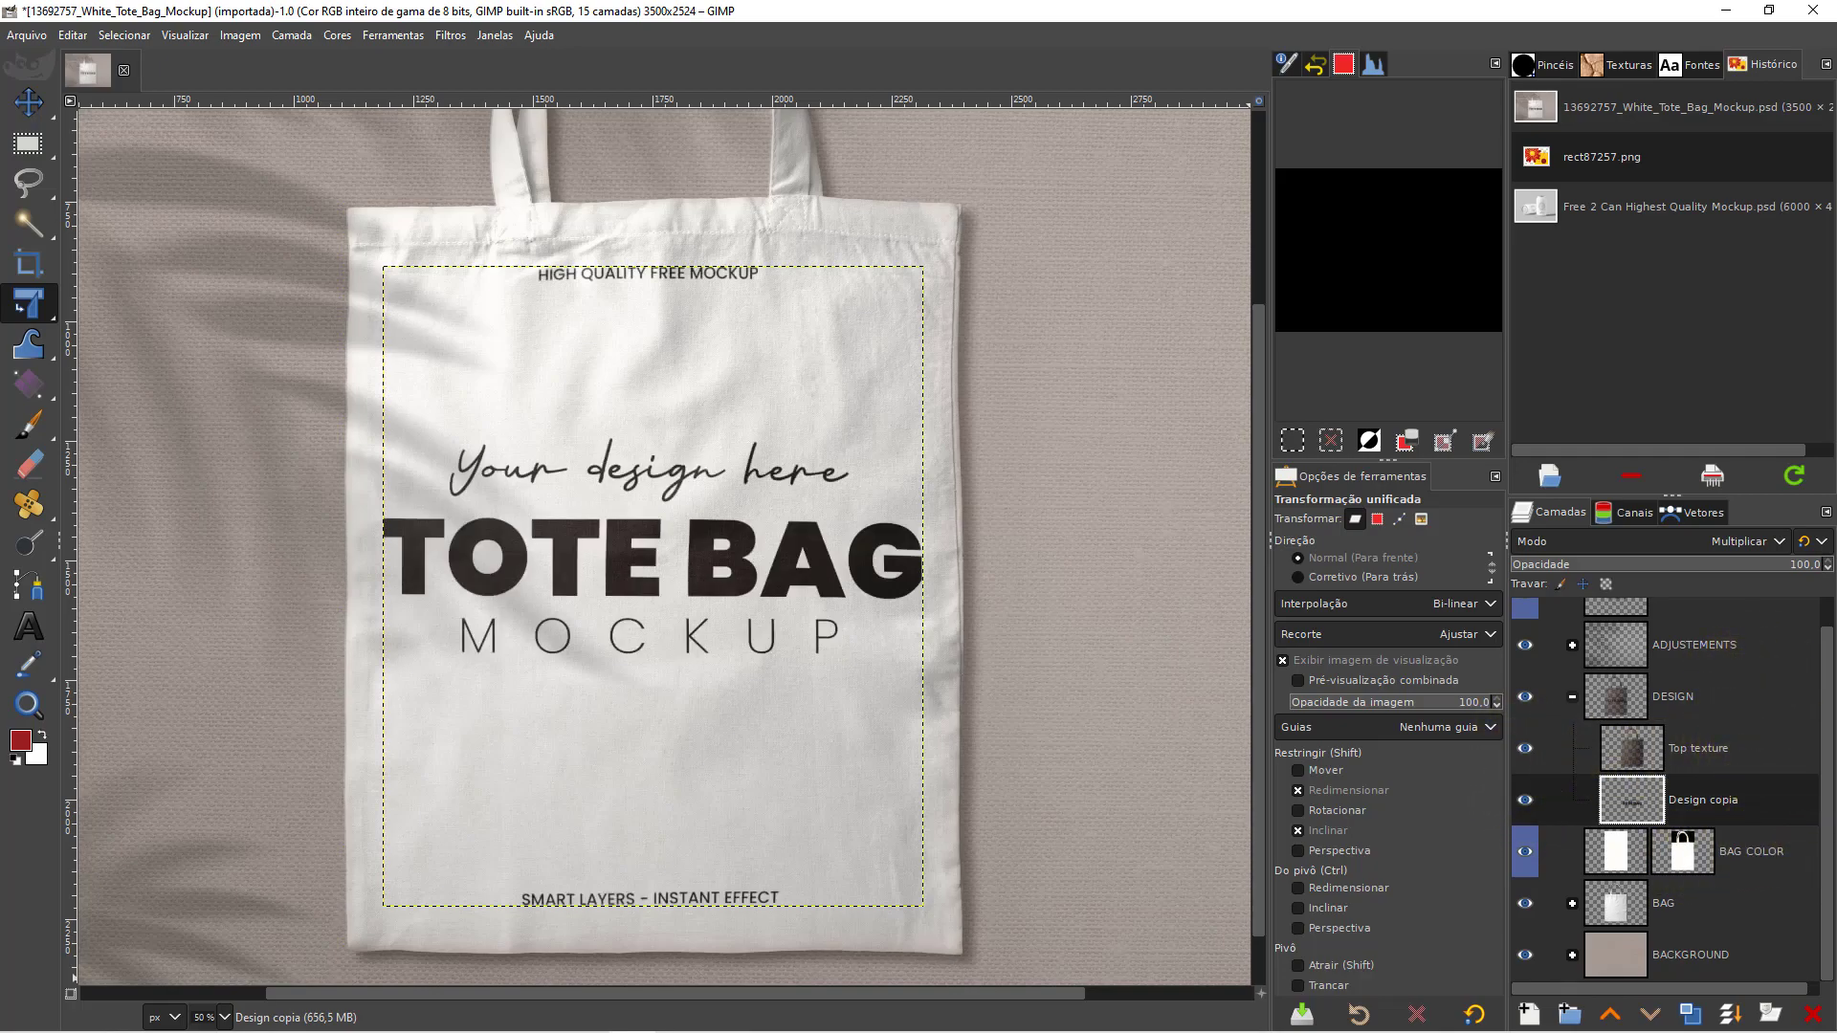
{"action": "left_click", "coordinate": [1572, 697]}
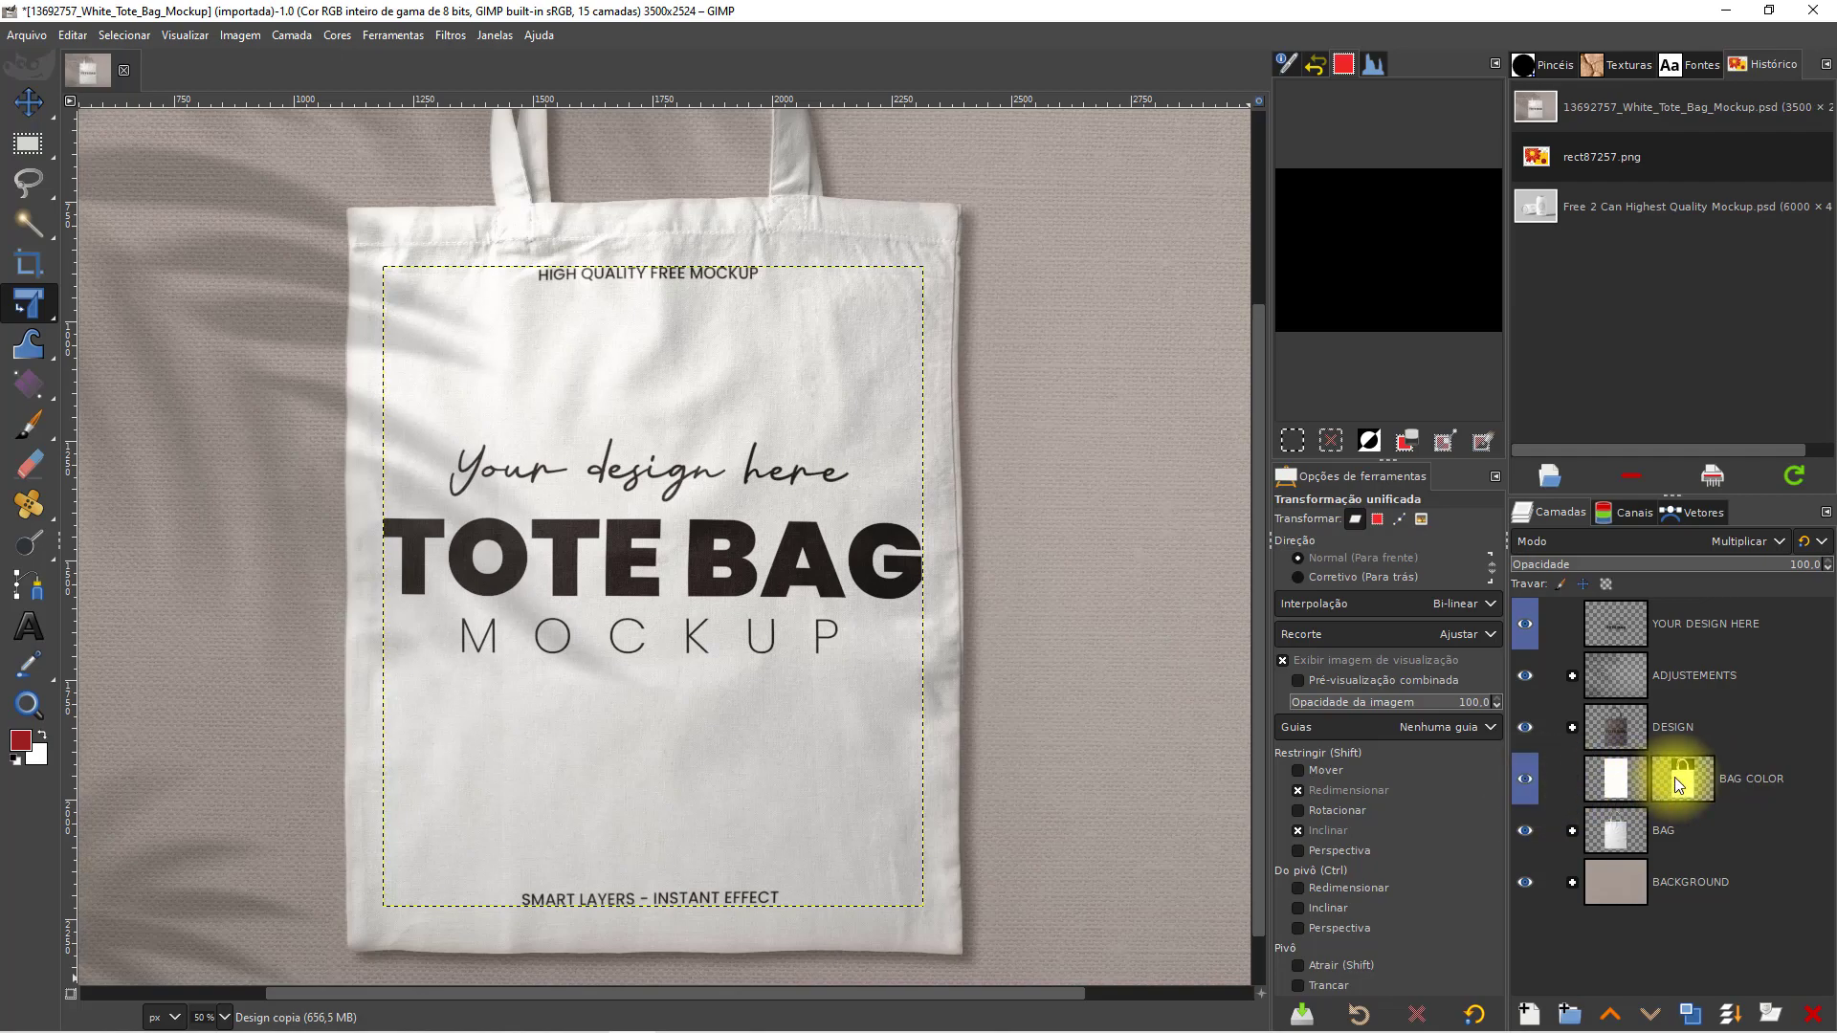
- Expand the BAG group and hide and reshow its Bag copia and Bag Shadow layers to check what they contribute
{"action": "left_click", "coordinate": [1610, 785]}
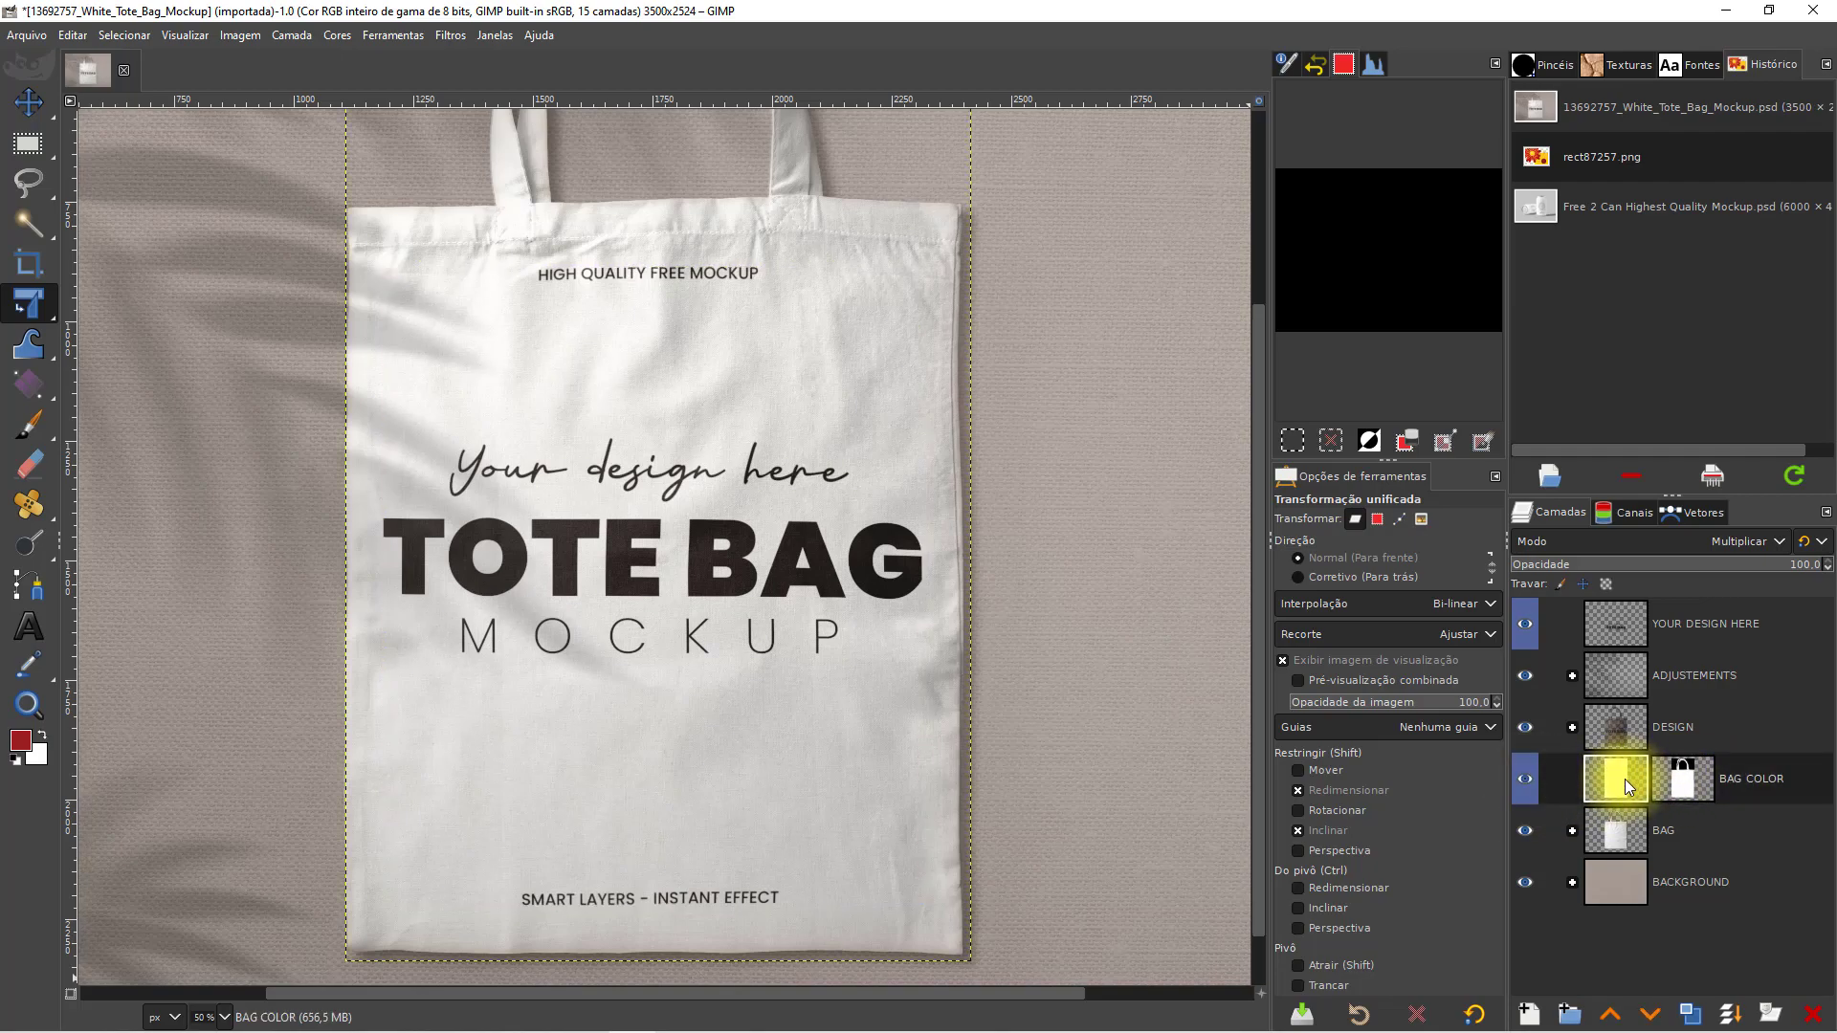
{"action": "left_click", "coordinate": [1573, 831]}
{"action": "scroll", "coordinate": [1824, 861], "scroll_direction": "down", "scroll_amount": 1}
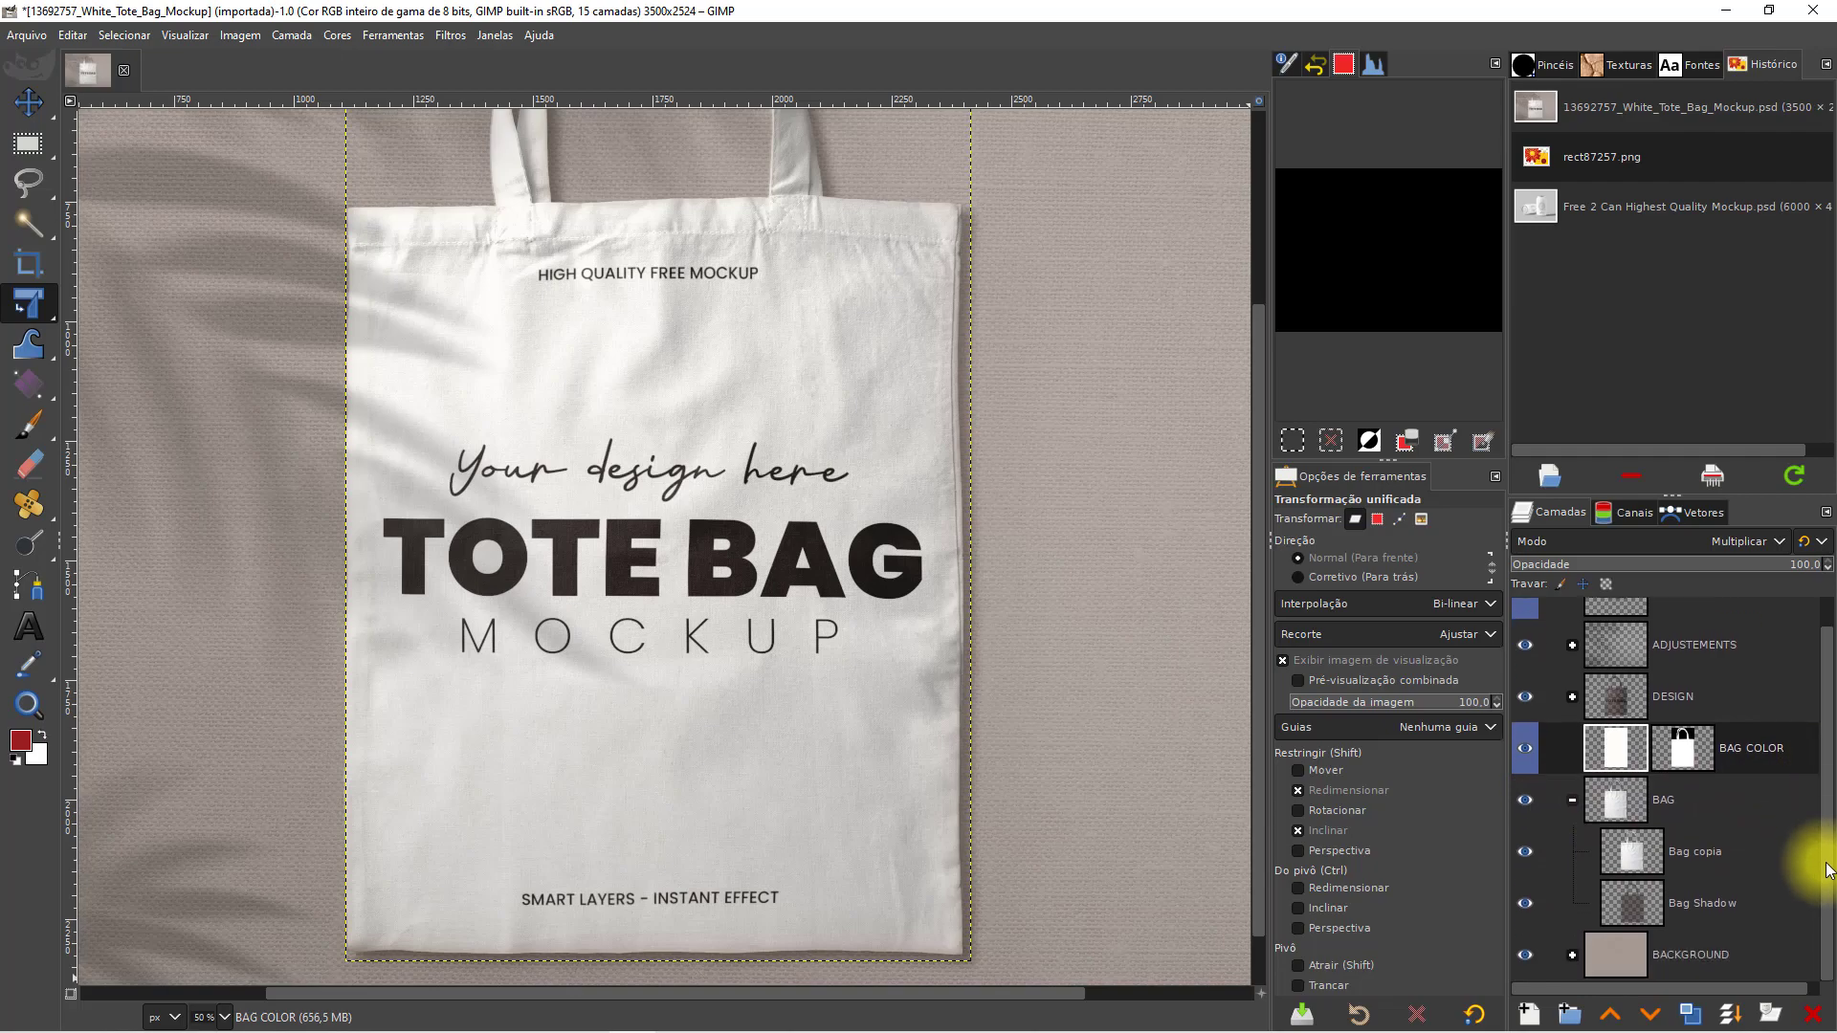
{"action": "left_click", "coordinate": [1523, 854]}
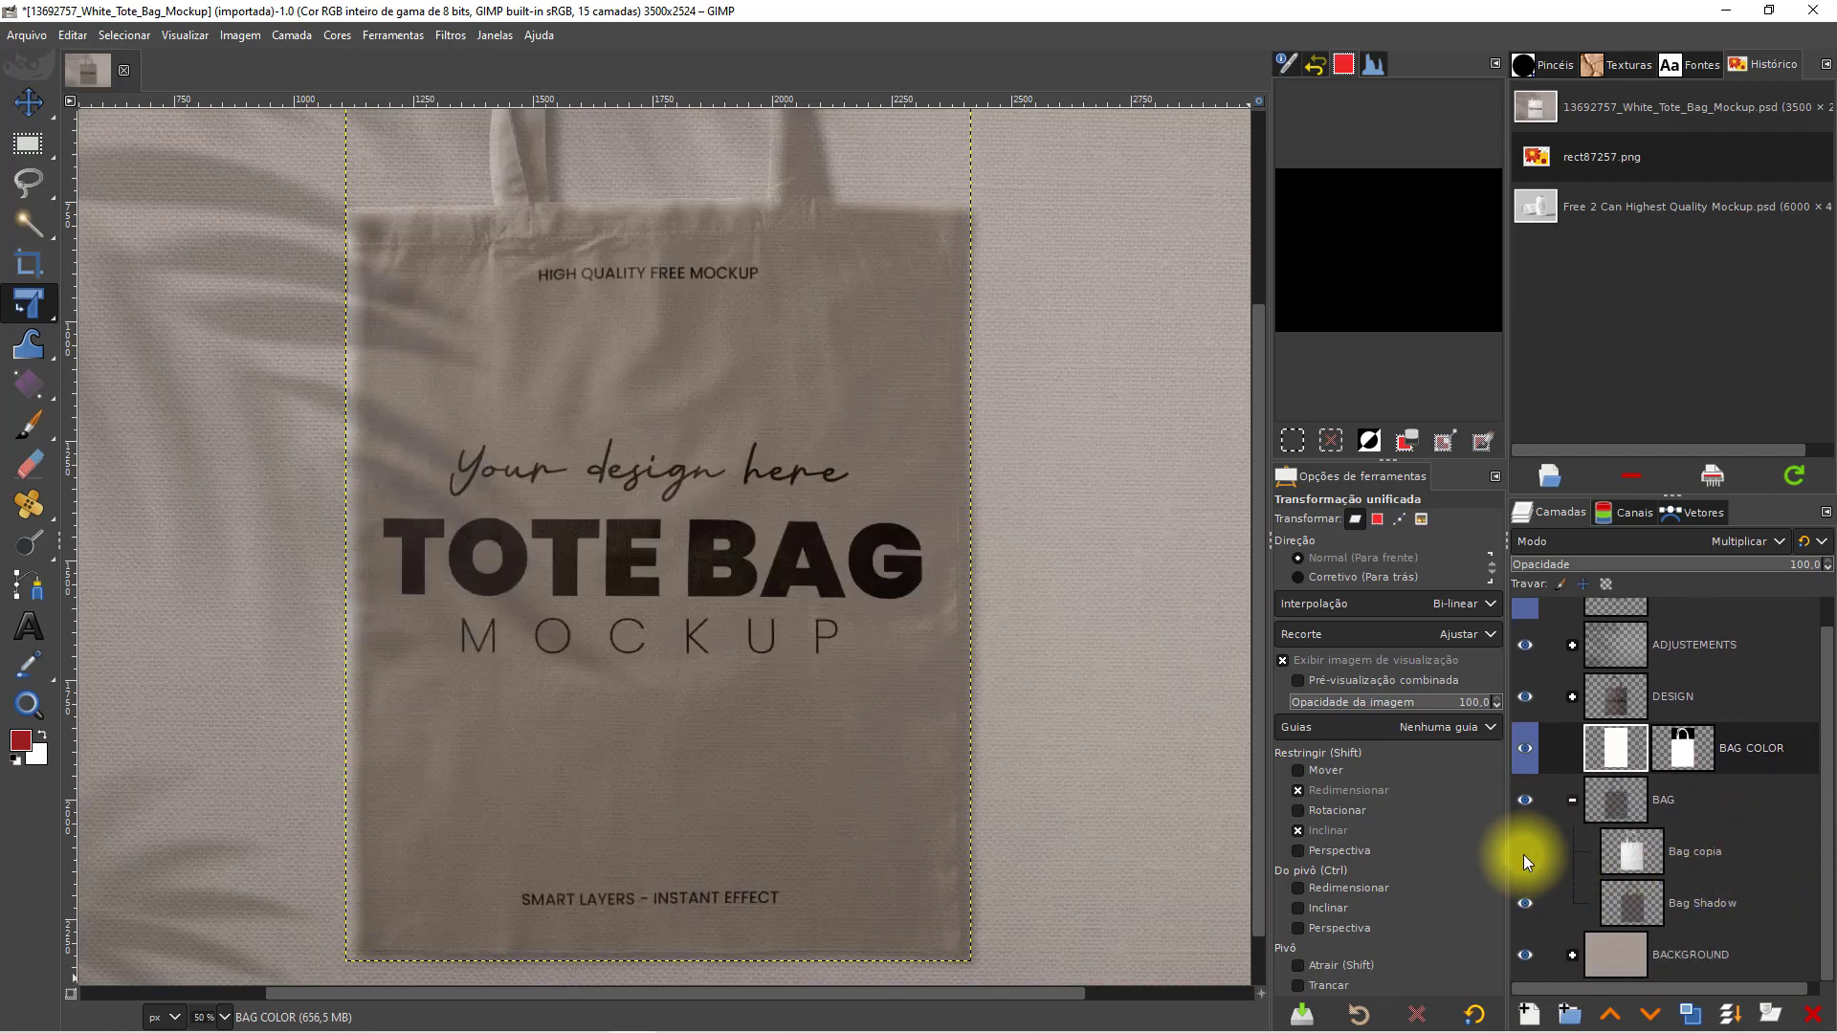
{"action": "left_click", "coordinate": [1525, 907]}
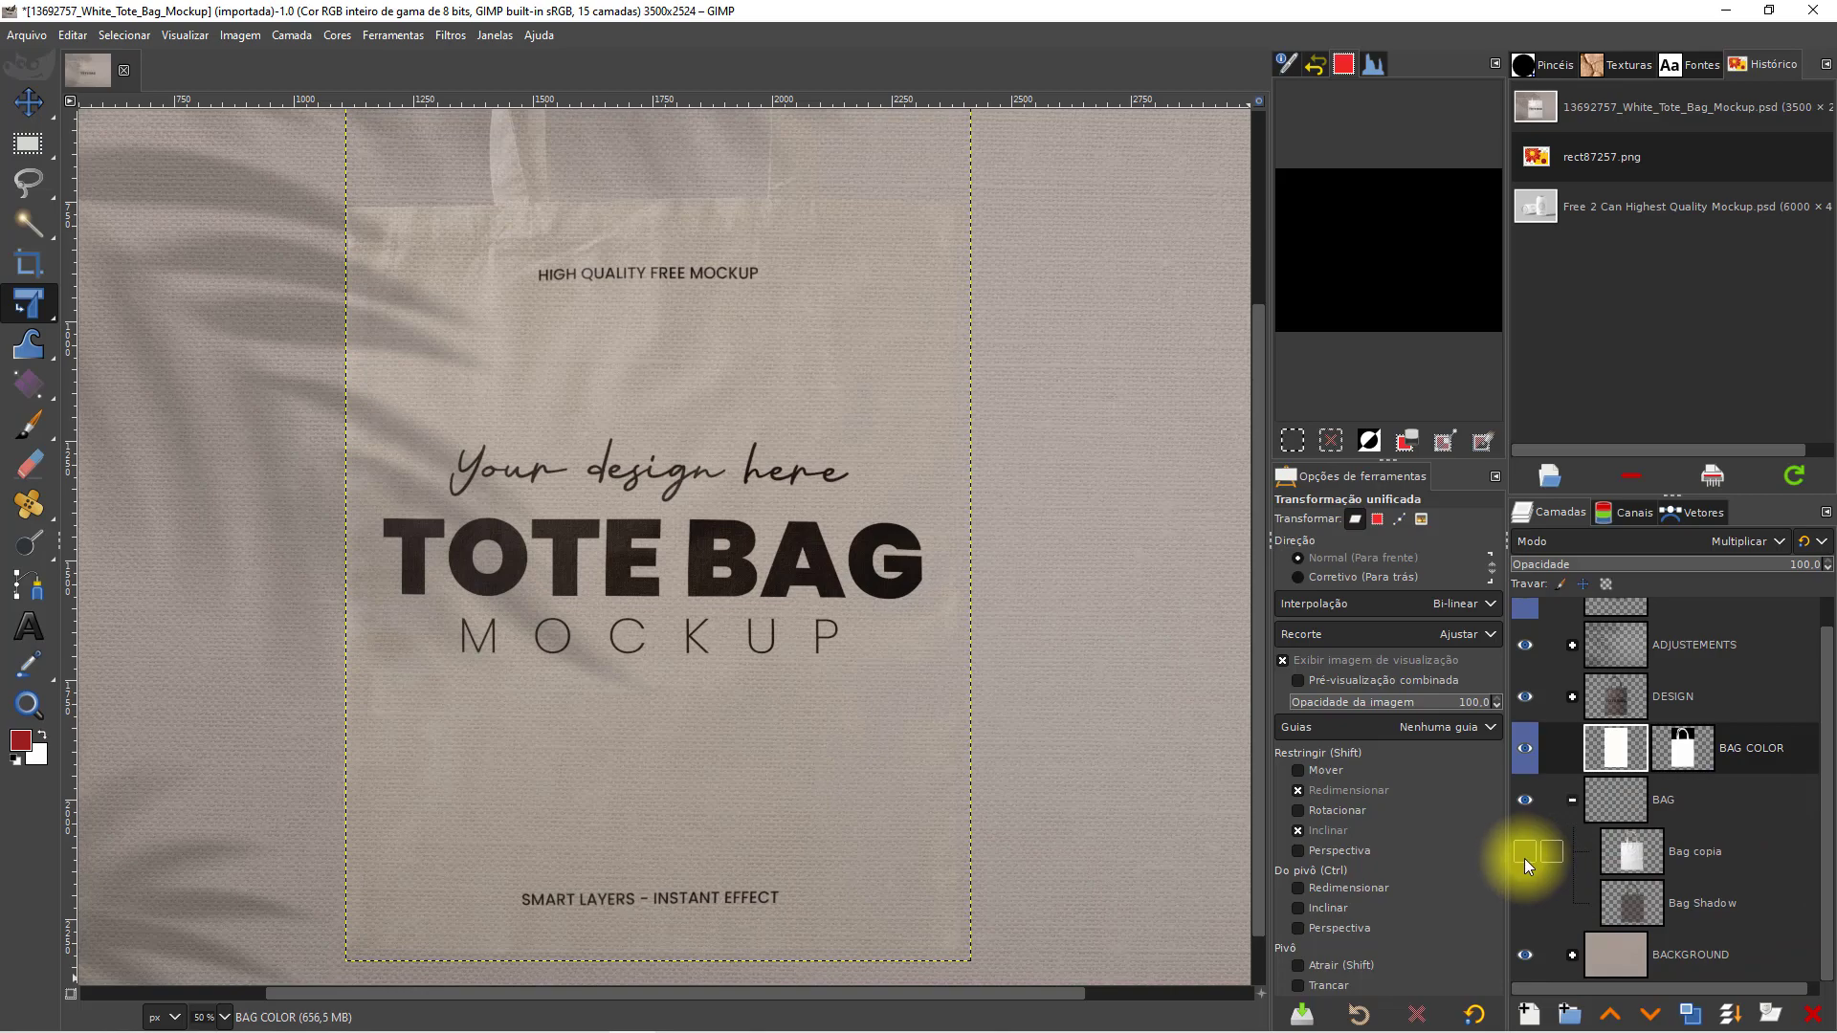
{"action": "left_click", "coordinate": [1524, 854]}
{"action": "left_click", "coordinate": [1526, 908]}
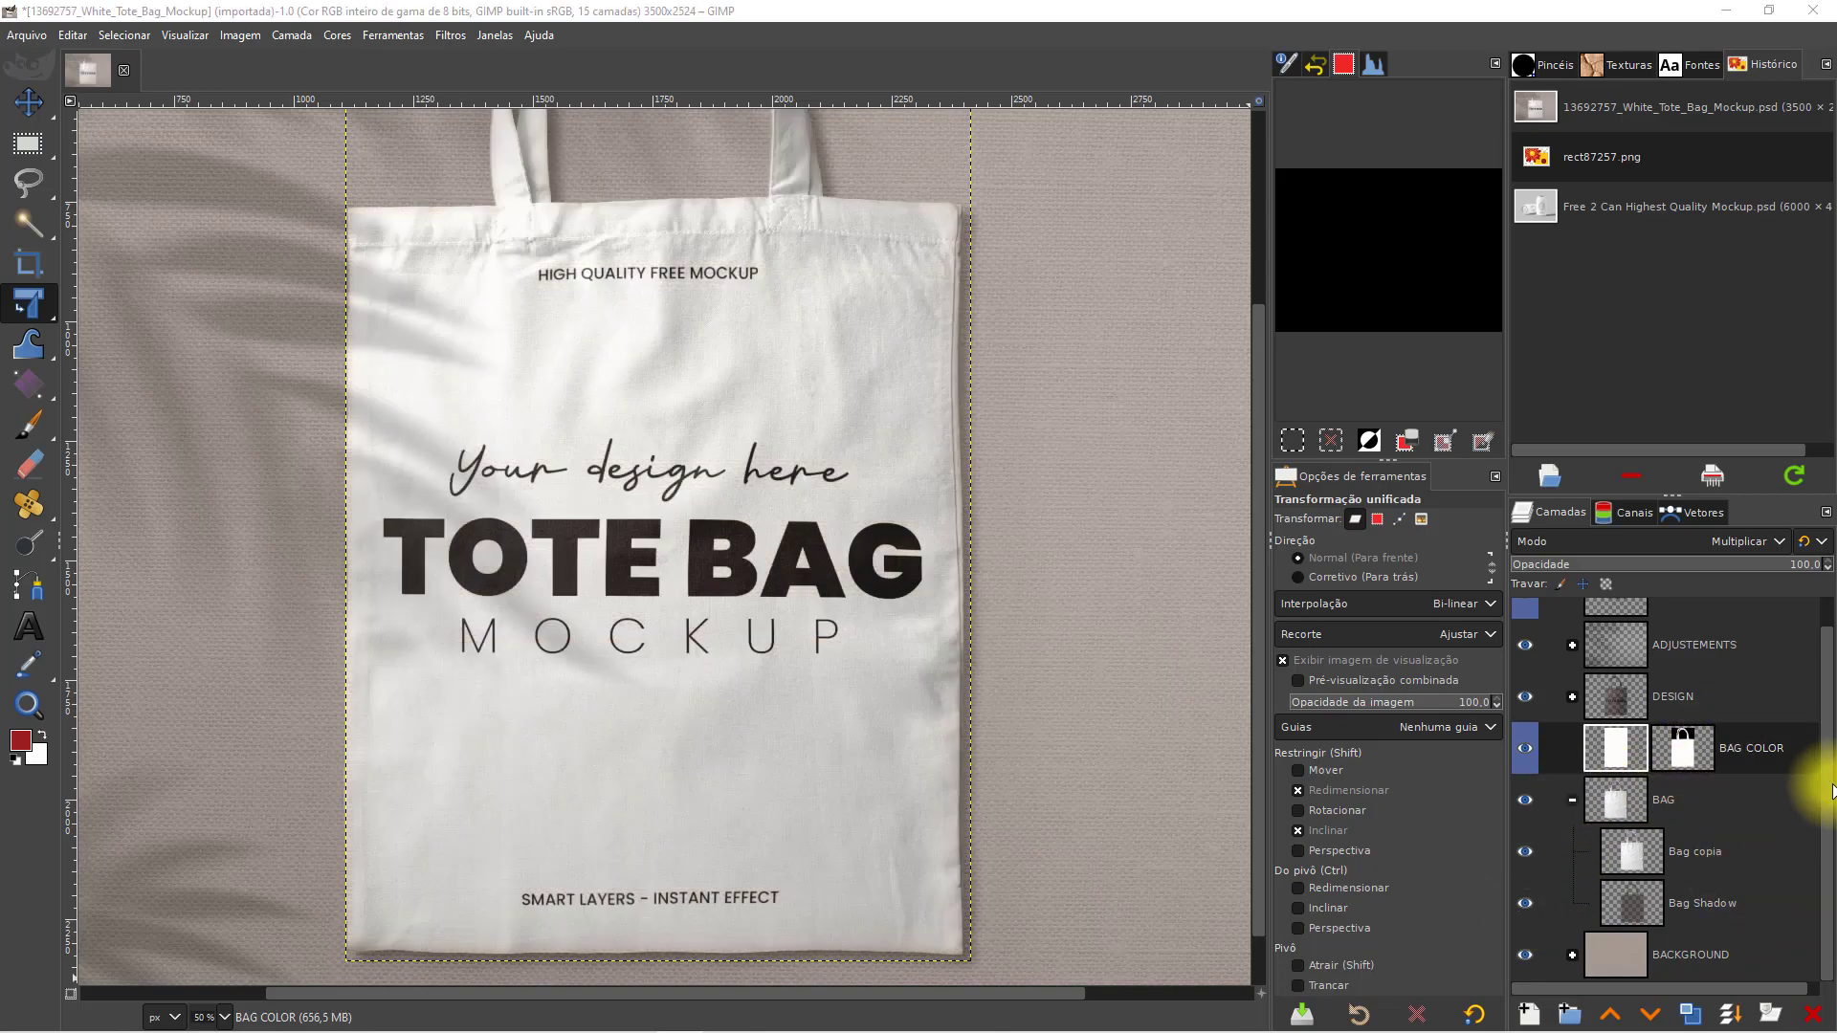
- Expand the BACKGROUND group and examine the backdrop's weave up close with the tEXTURE layer hidden and shown
{"action": "left_click", "coordinate": [1572, 955]}
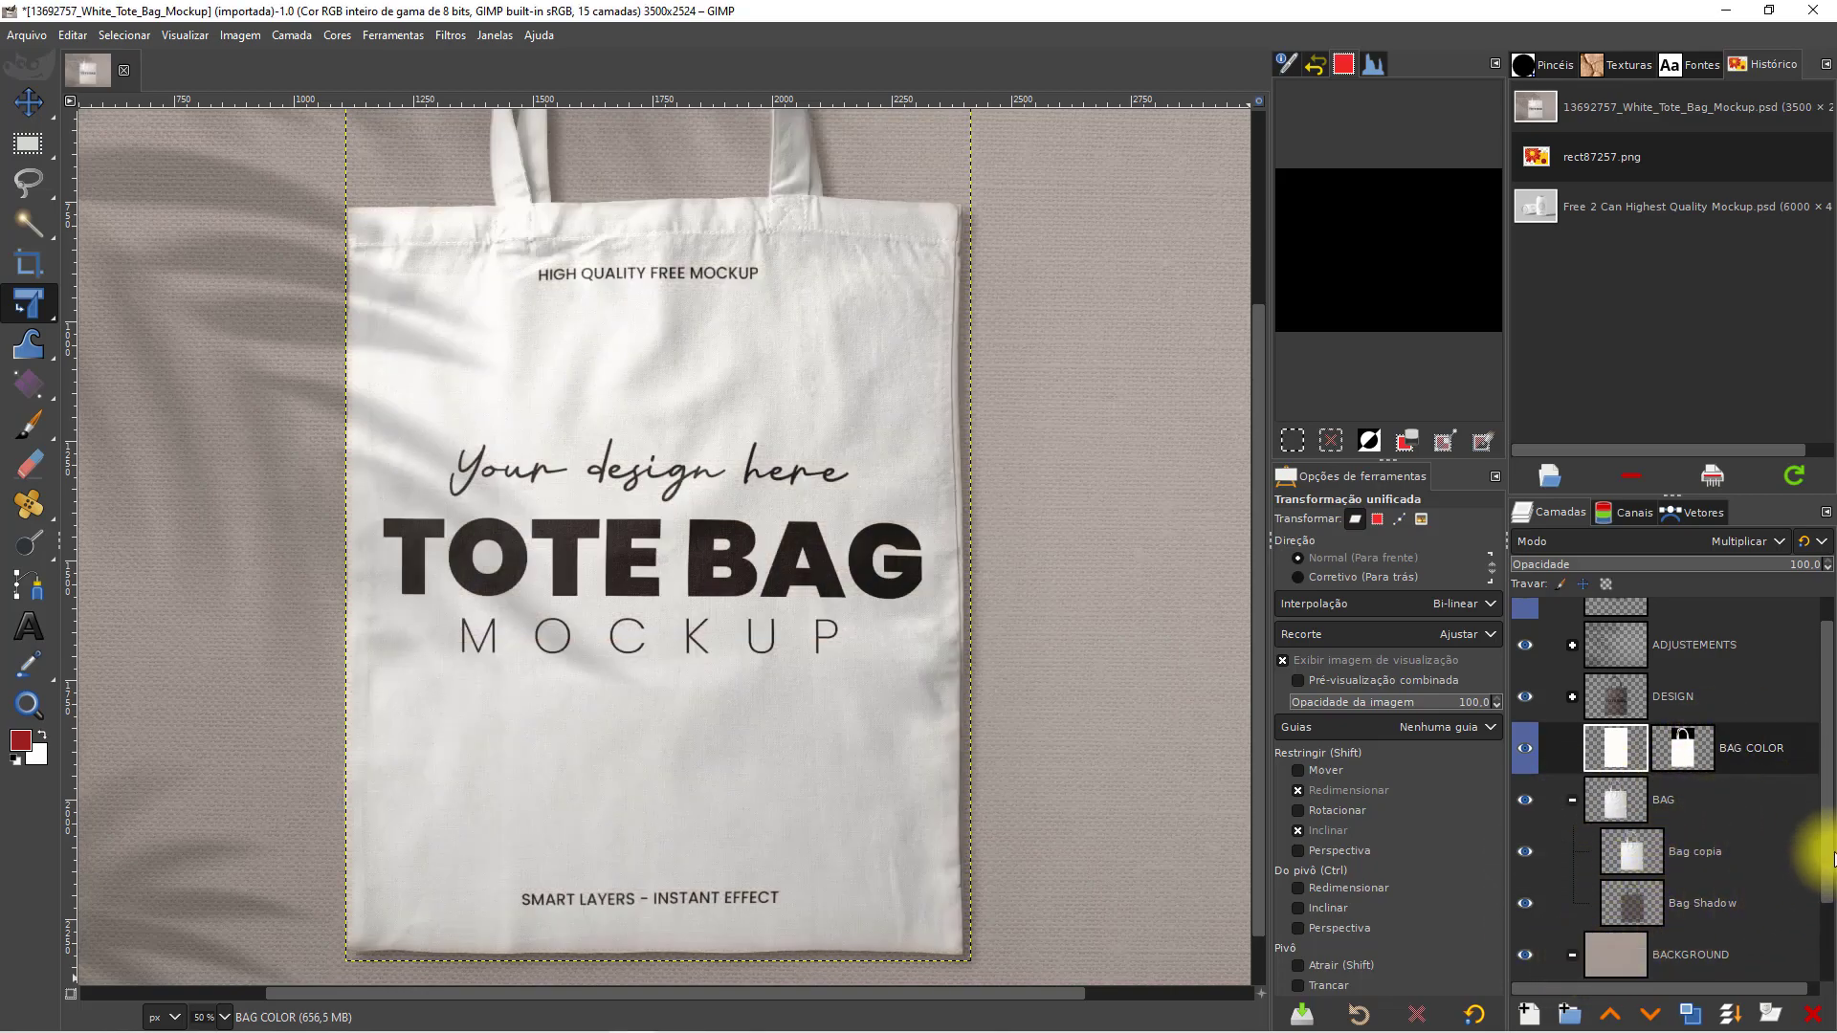
{"action": "scroll", "coordinate": [1809, 874], "scroll_direction": "down", "scroll_amount": 2}
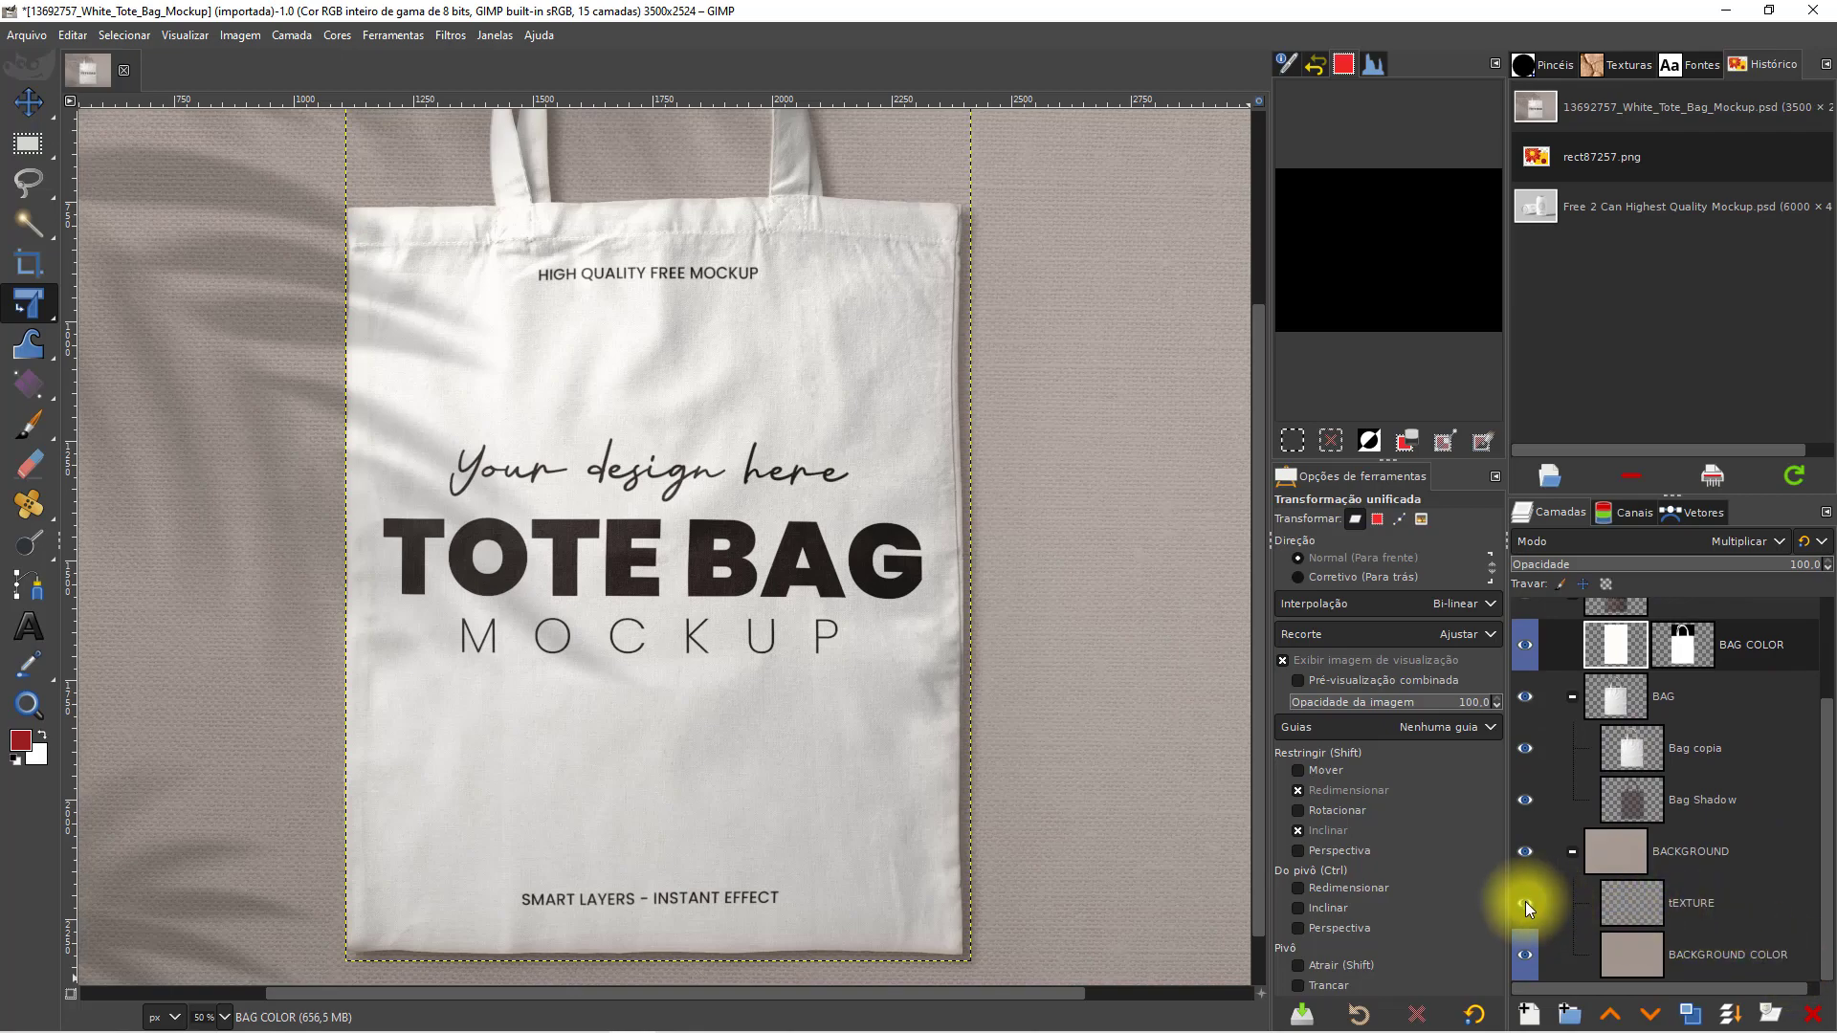
{"action": "left_click", "coordinate": [1523, 903]}
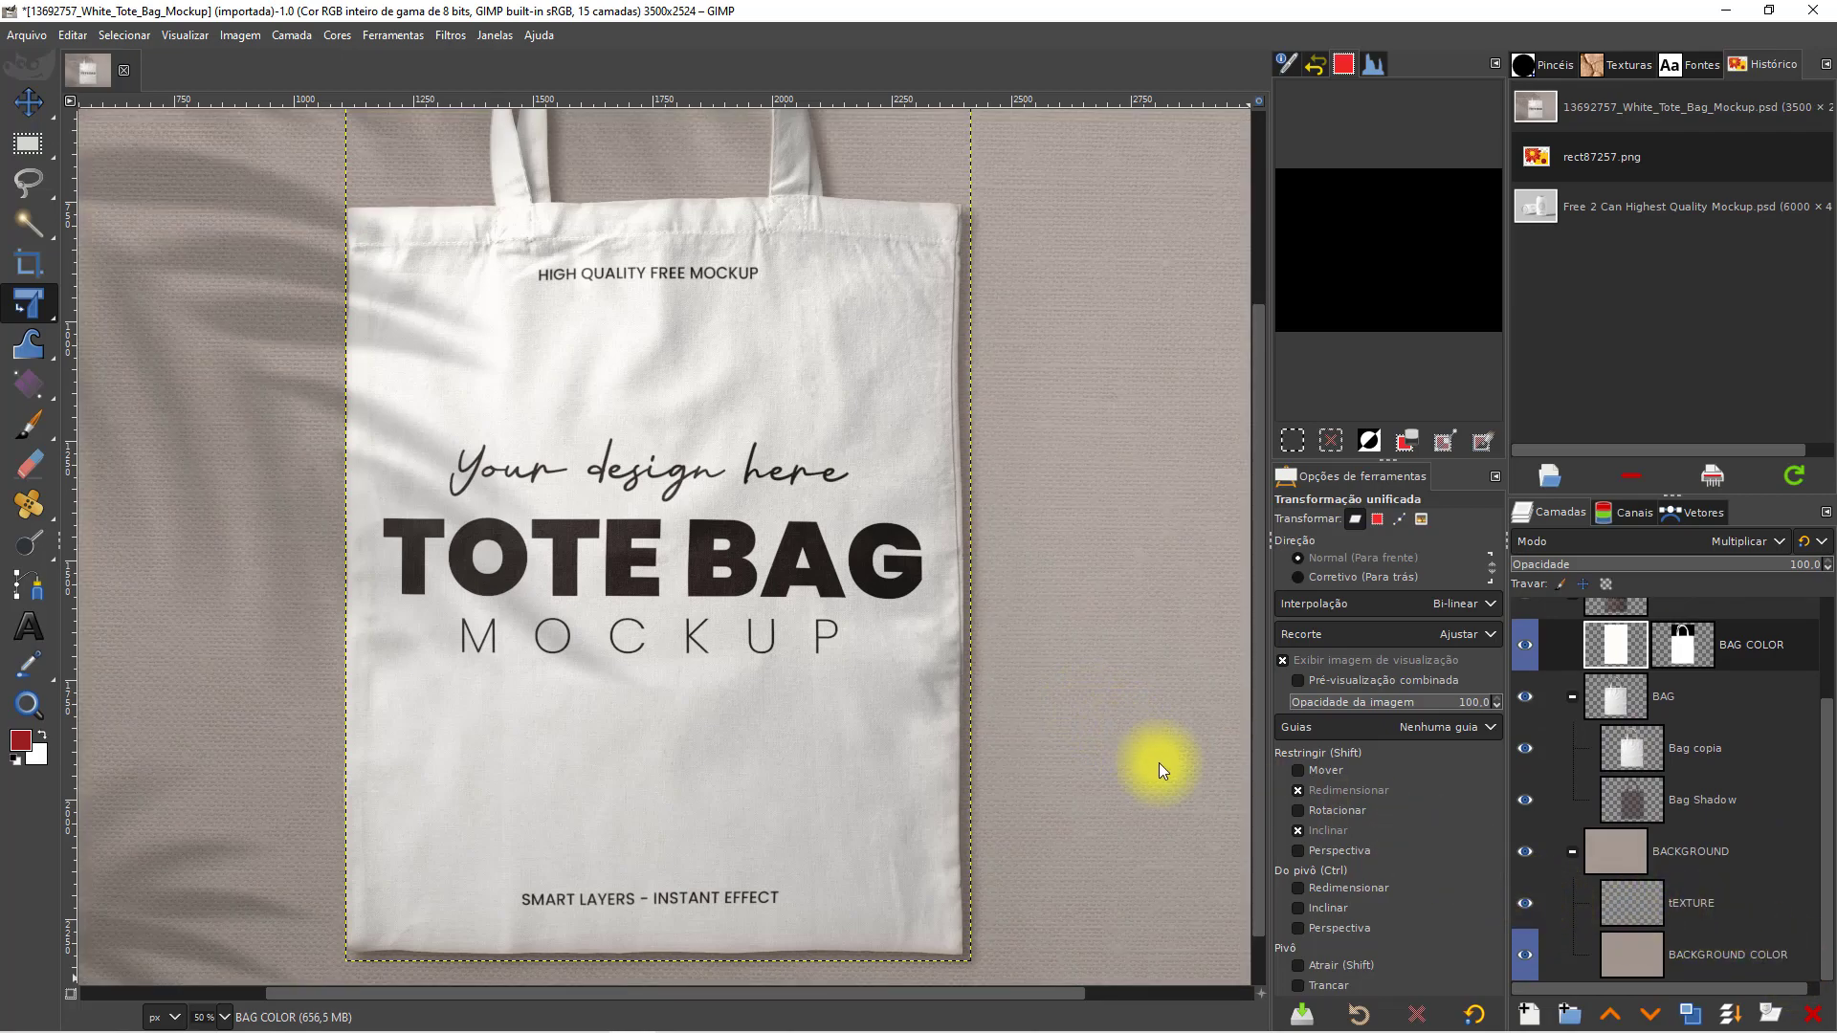
{"action": "scroll", "coordinate": [1153, 765], "scroll_direction": "up", "scroll_amount": 5}
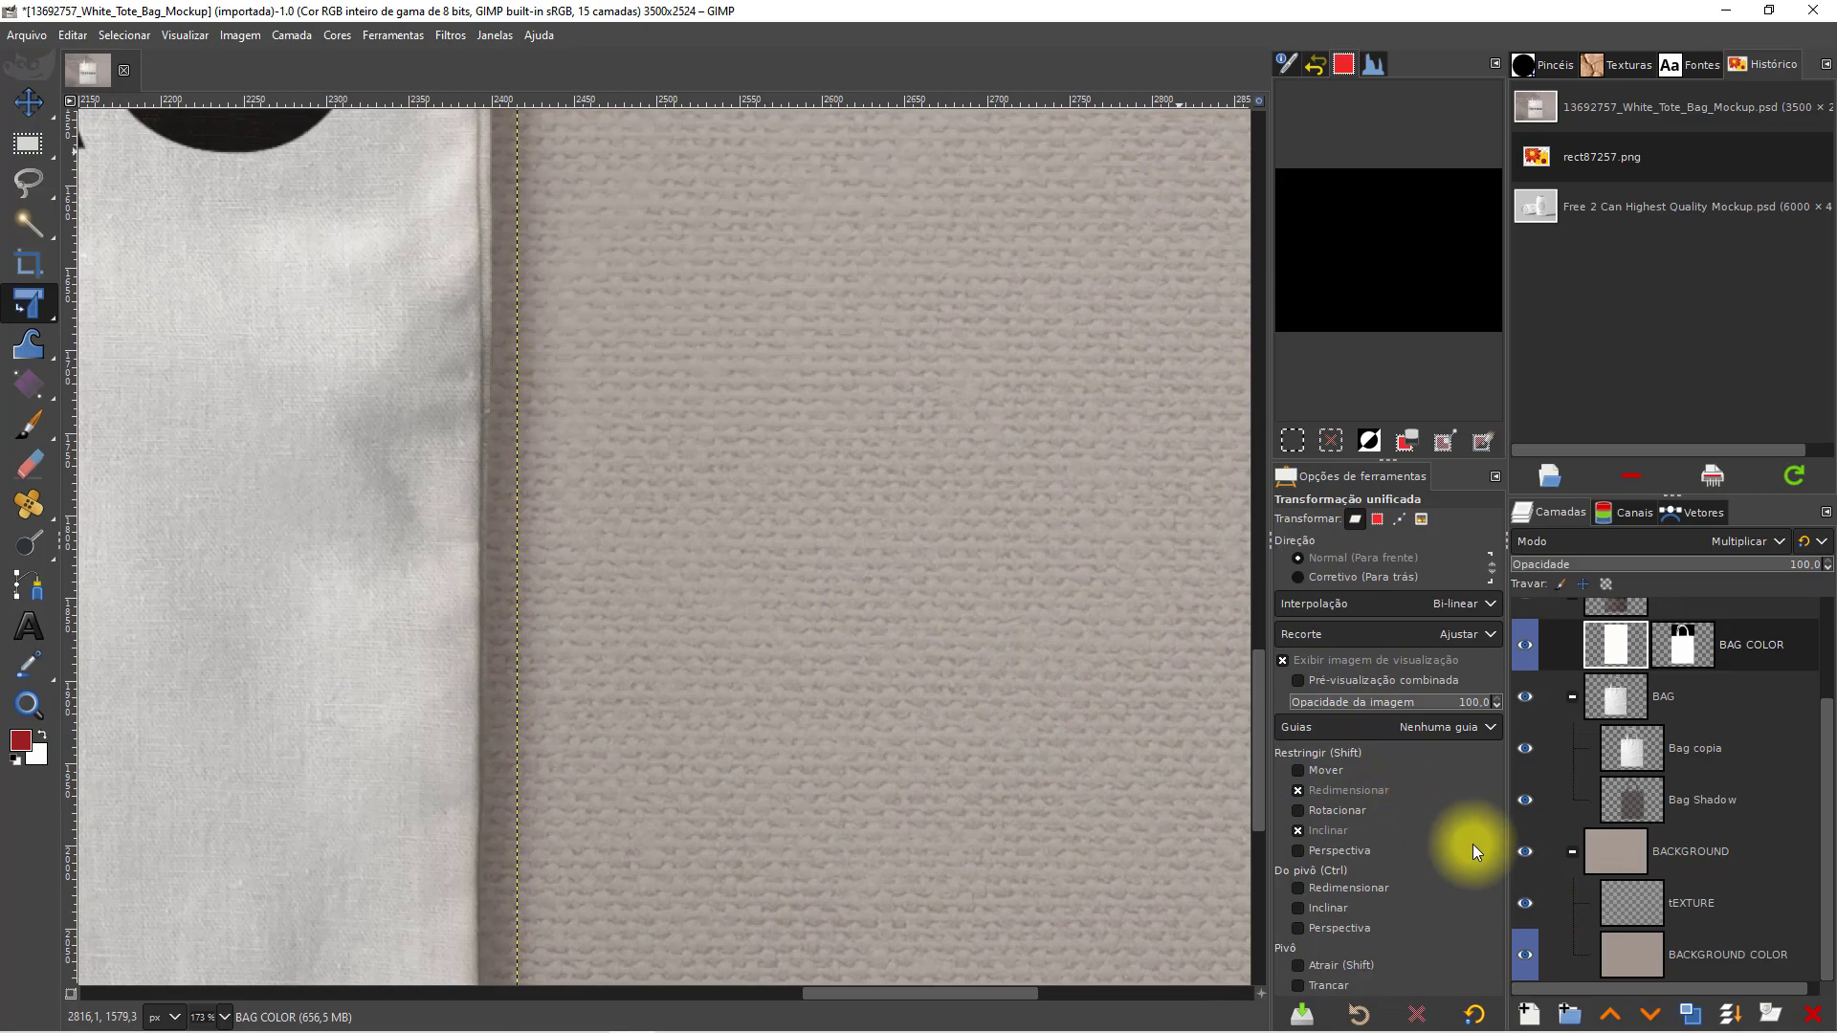
{"action": "left_click", "coordinate": [1529, 909]}
{"action": "left_click", "coordinate": [1529, 909]}
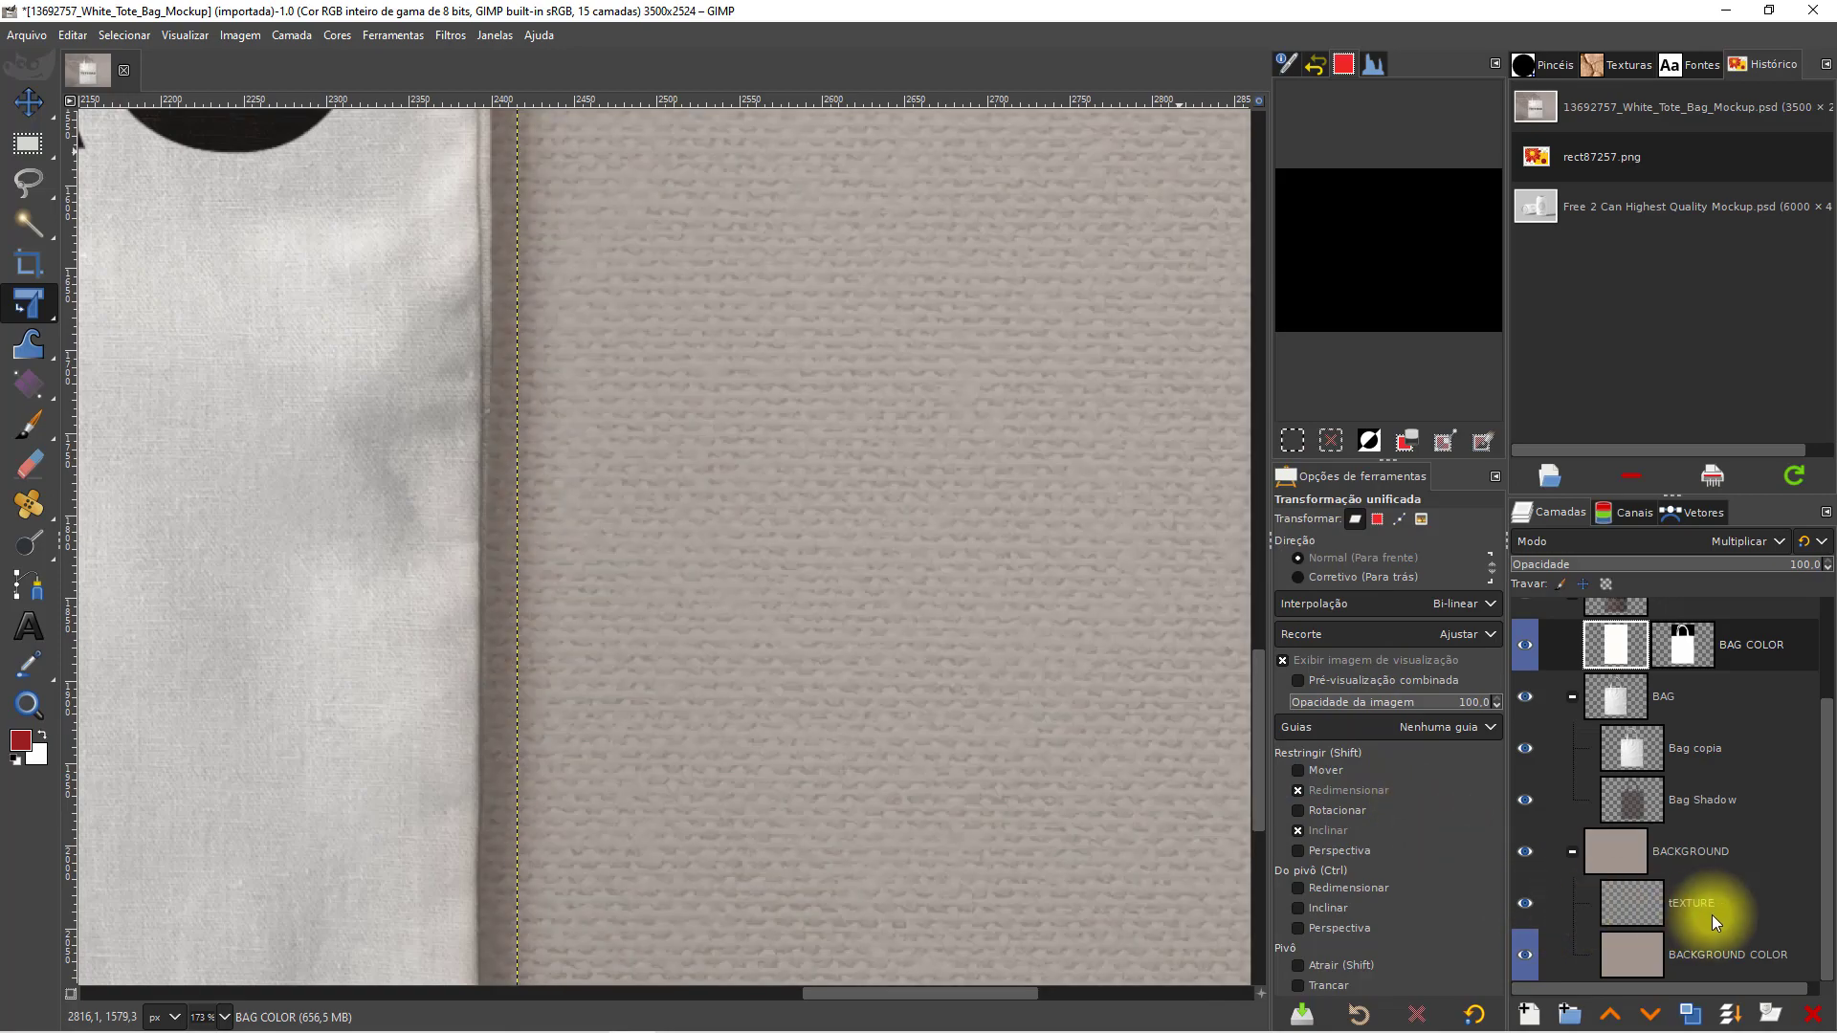
- Try the Normal blend mode on the tEXTURE layer, compare the backdrop, and set the mode back to Sobrepor
{"action": "left_click", "coordinate": [1713, 911]}
{"action": "left_click", "coordinate": [1782, 541]}
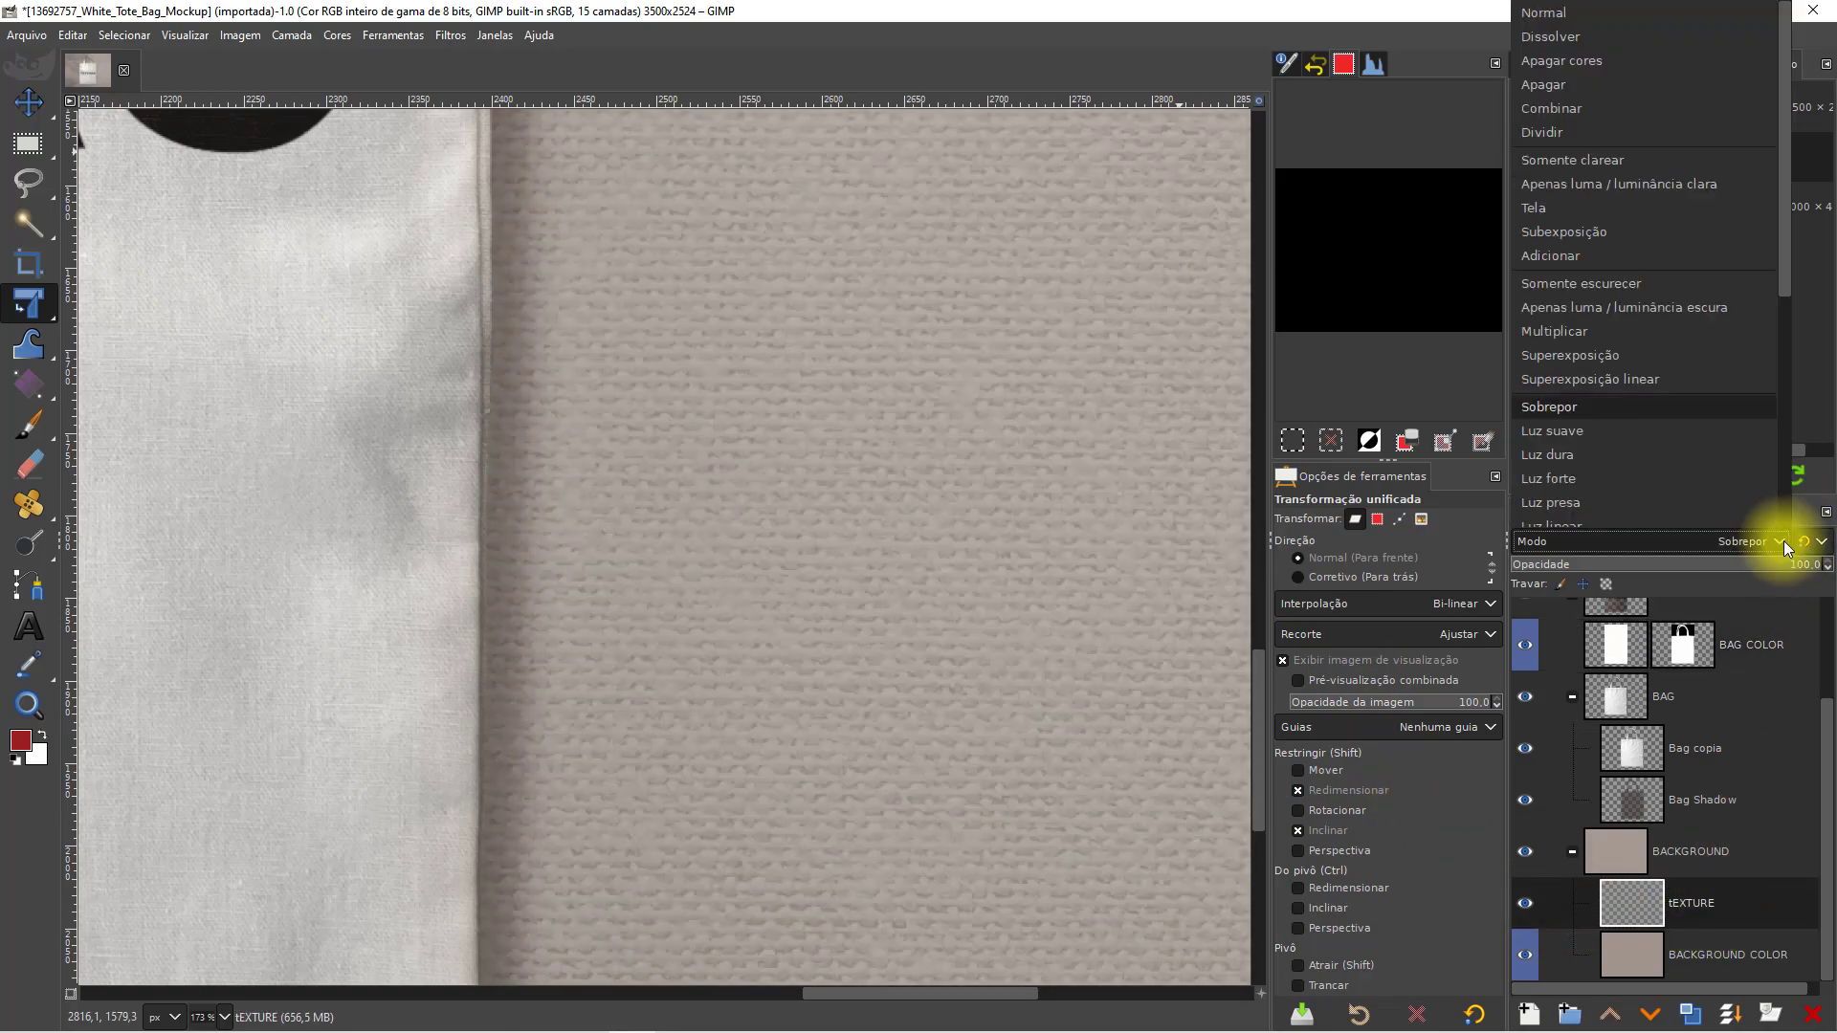
{"action": "left_click", "coordinate": [1663, 10]}
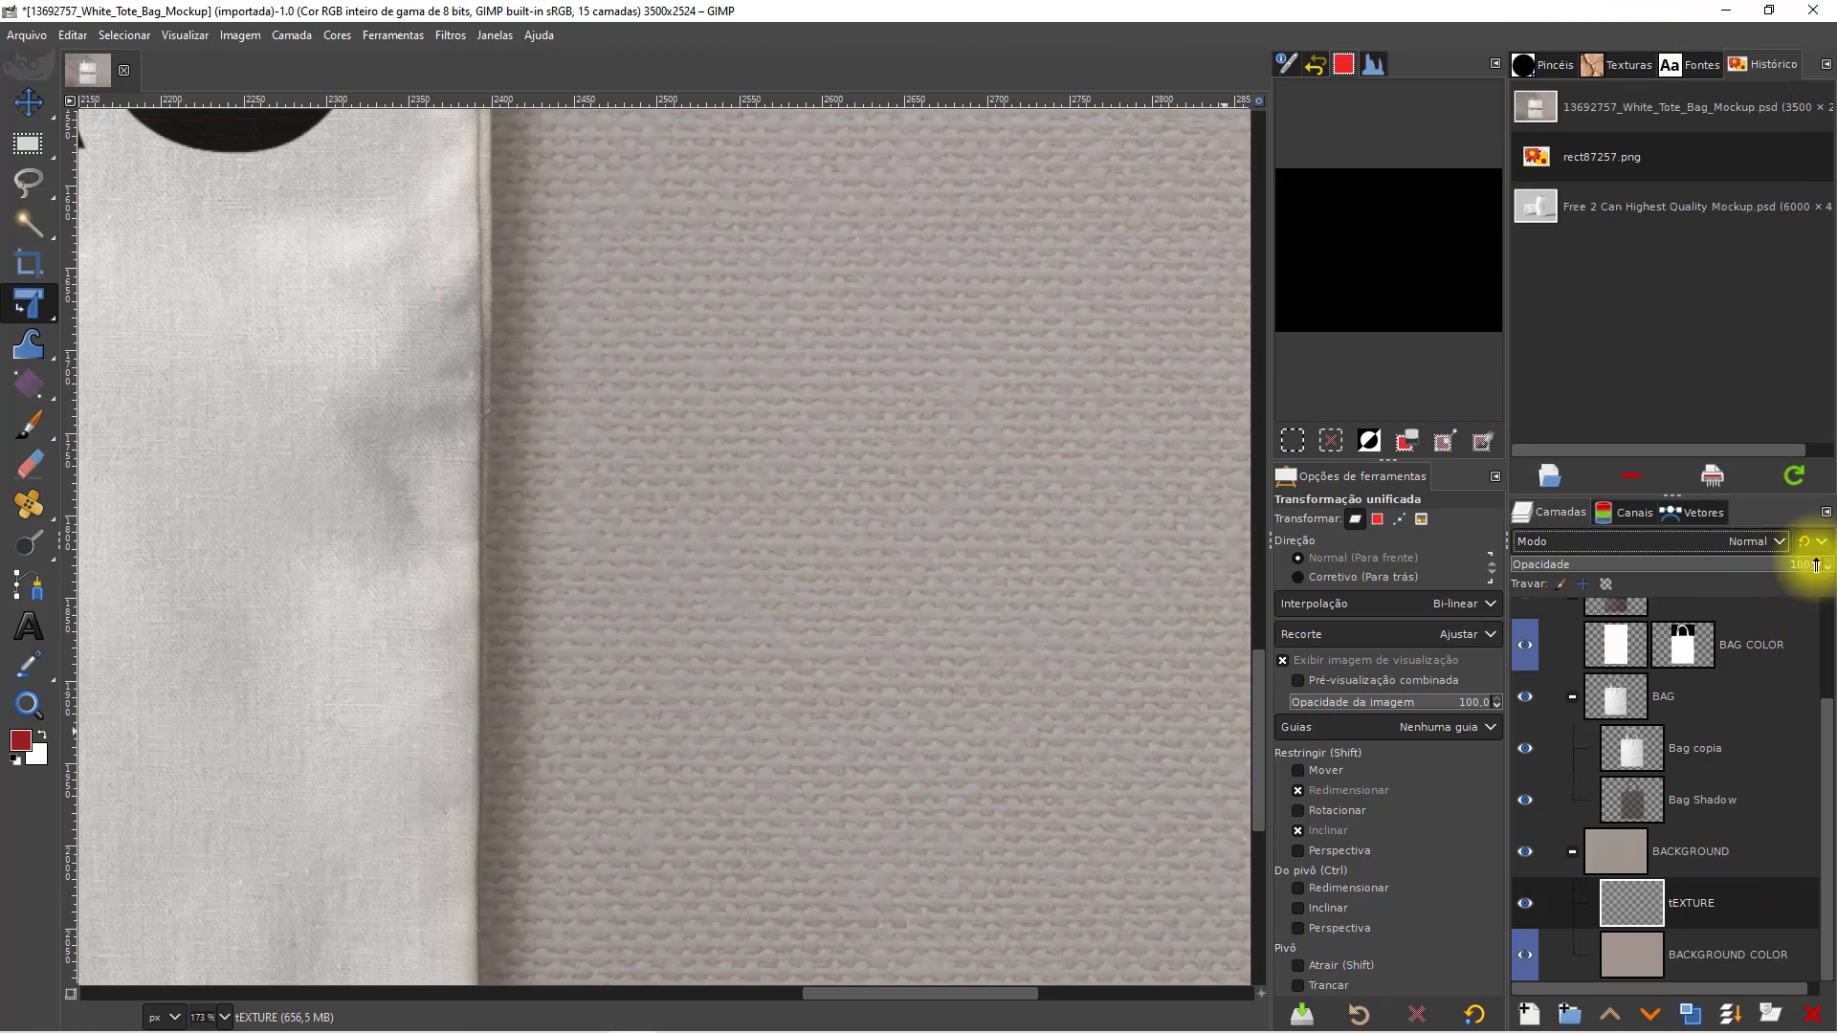
{"action": "scroll", "coordinate": [1025, 641], "scroll_direction": "down", "scroll_amount": 5}
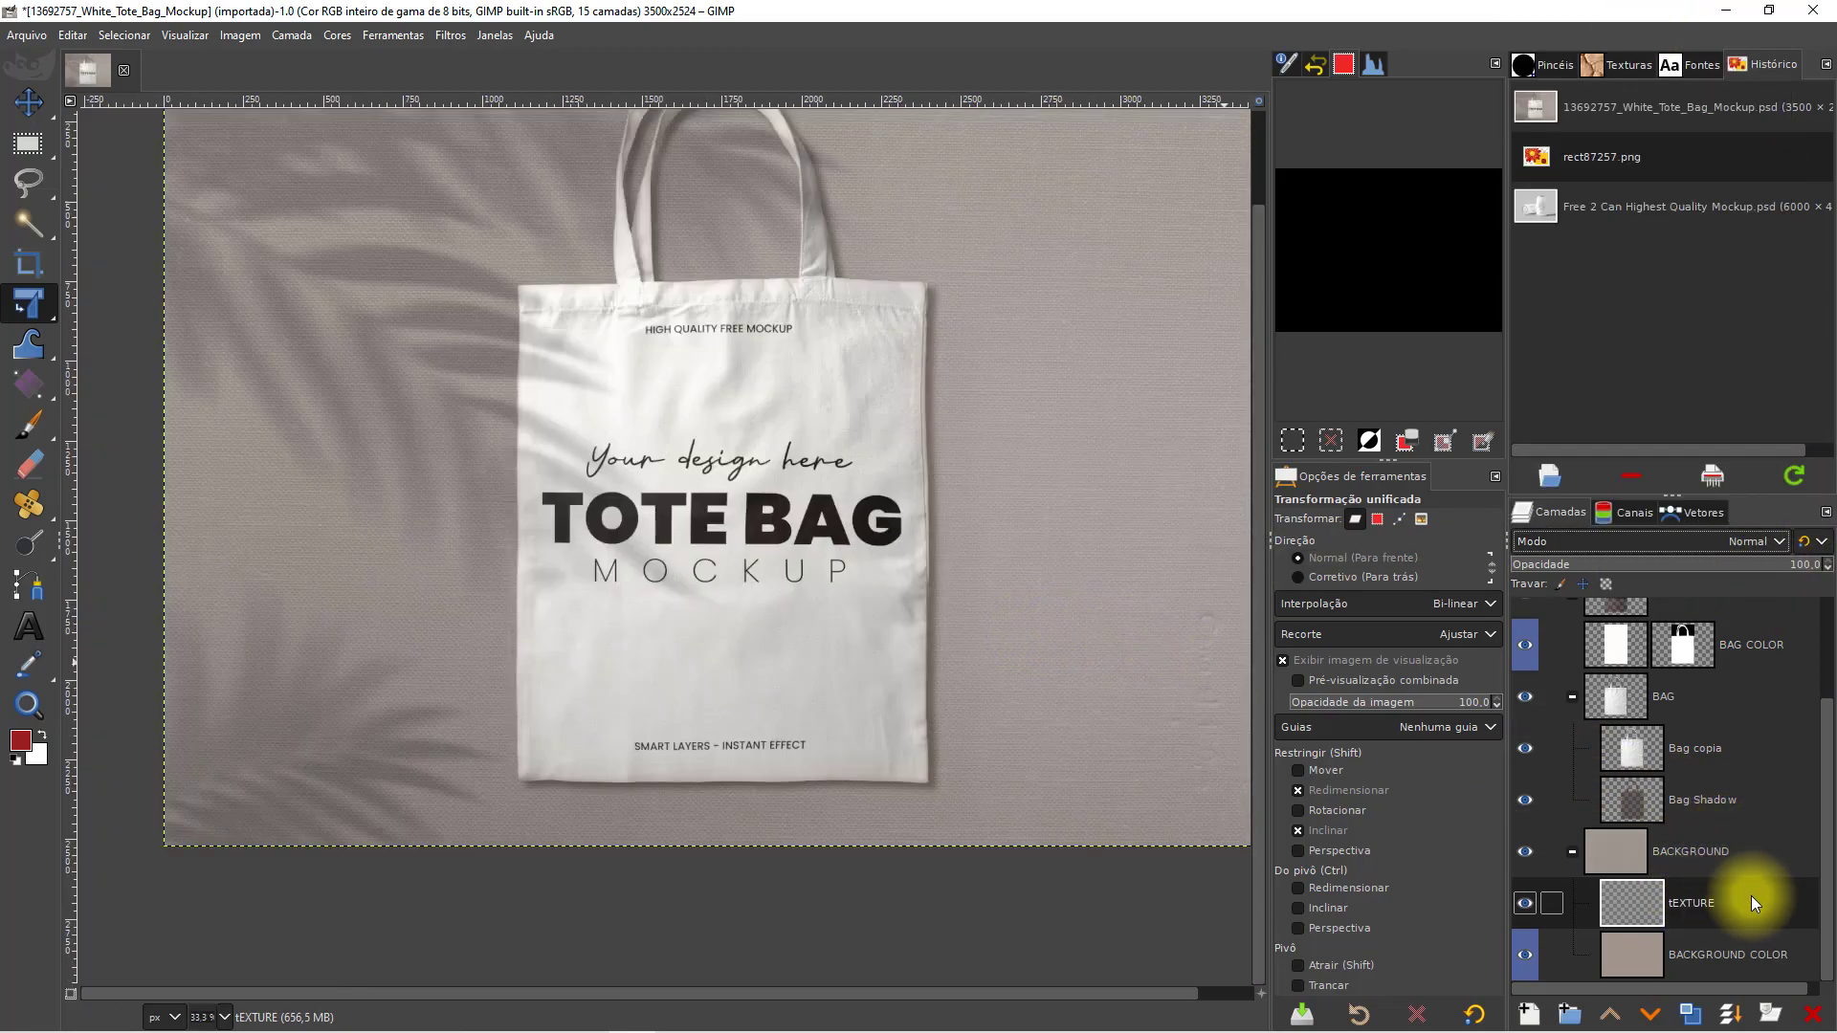
{"action": "left_click", "coordinate": [1779, 540]}
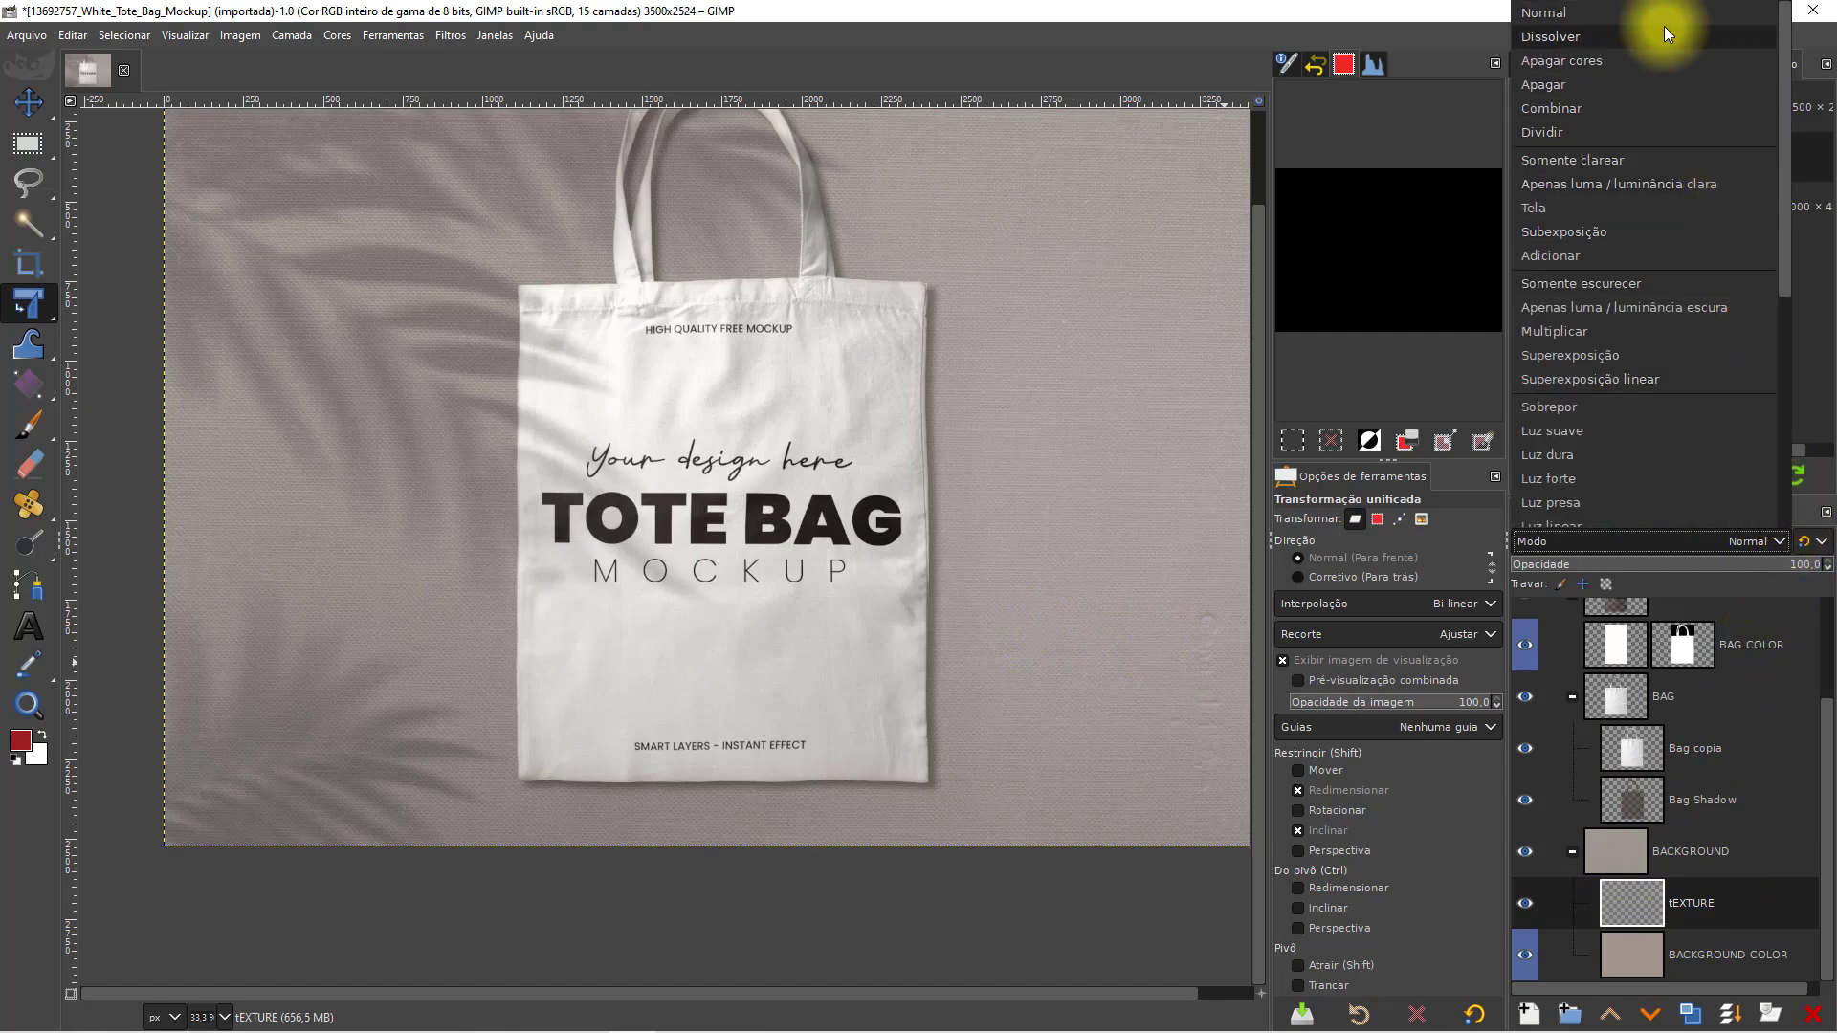
{"action": "left_click", "coordinate": [1726, 408]}
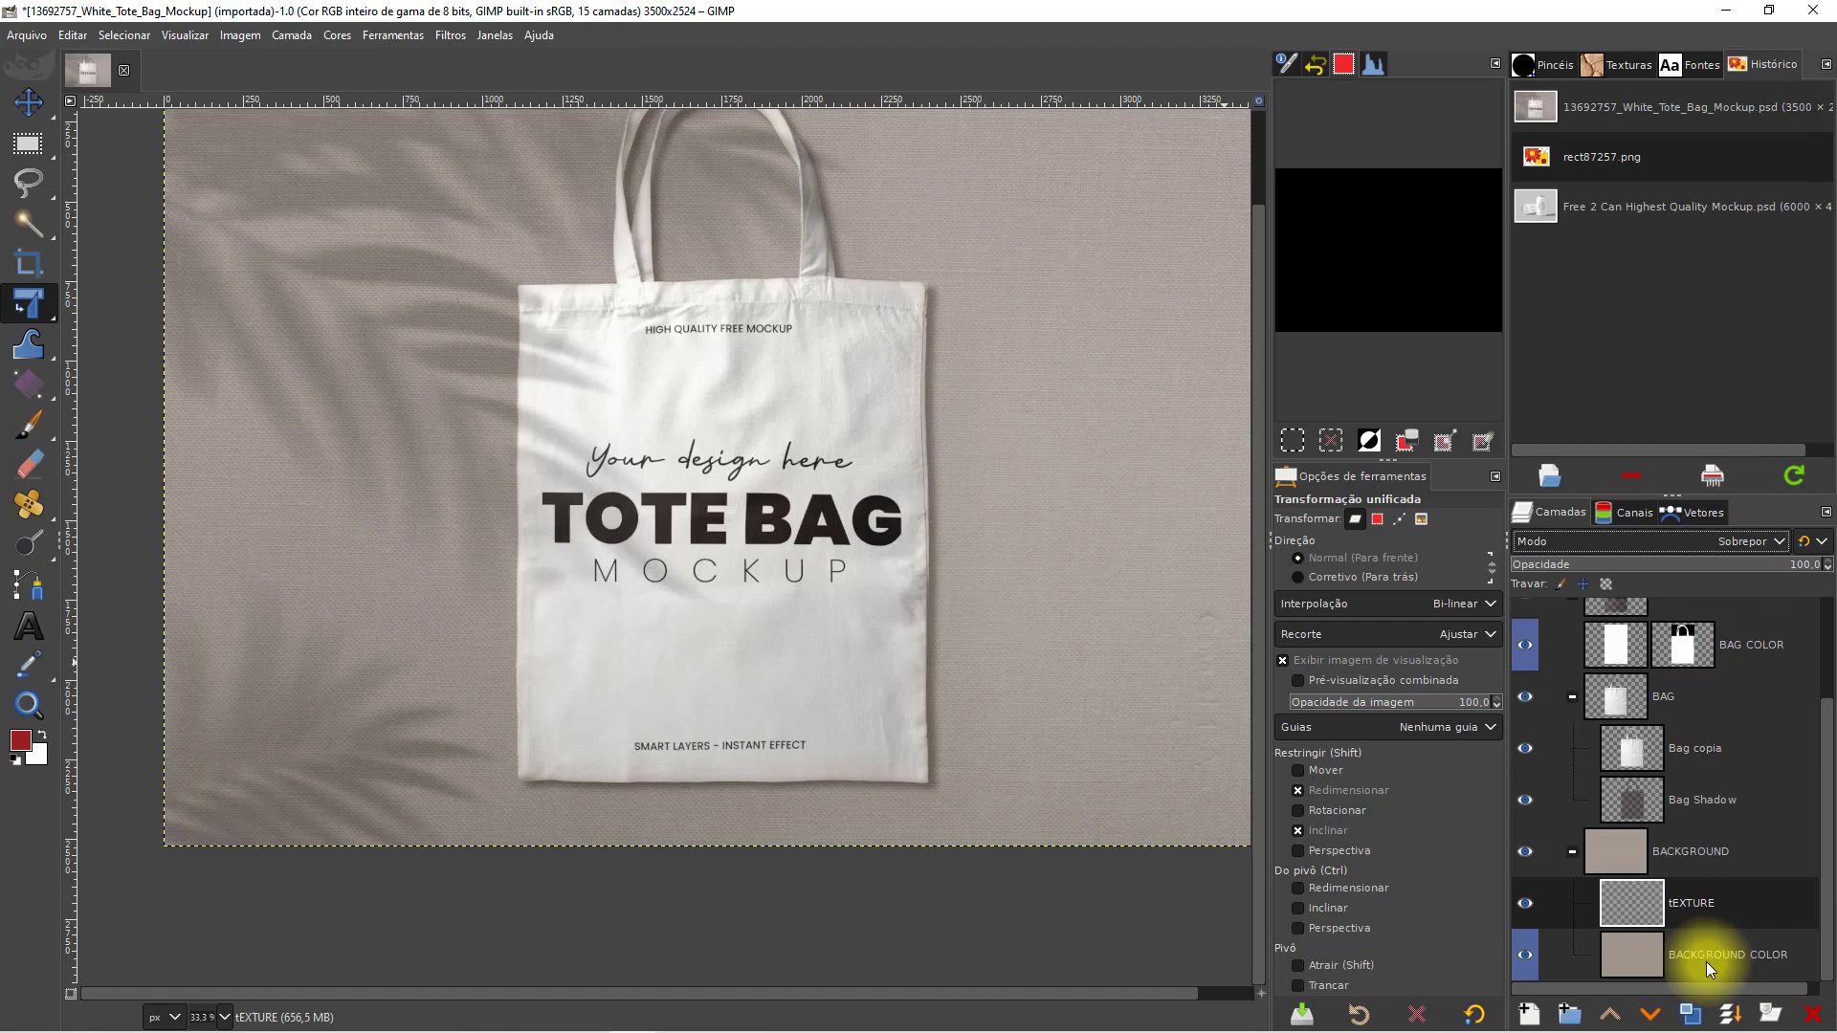
- Compare the whole backdrop with the tEXTURE layer hidden and shown, and select the BACKGROUND COLOR layer
{"action": "left_click", "coordinate": [1521, 959]}
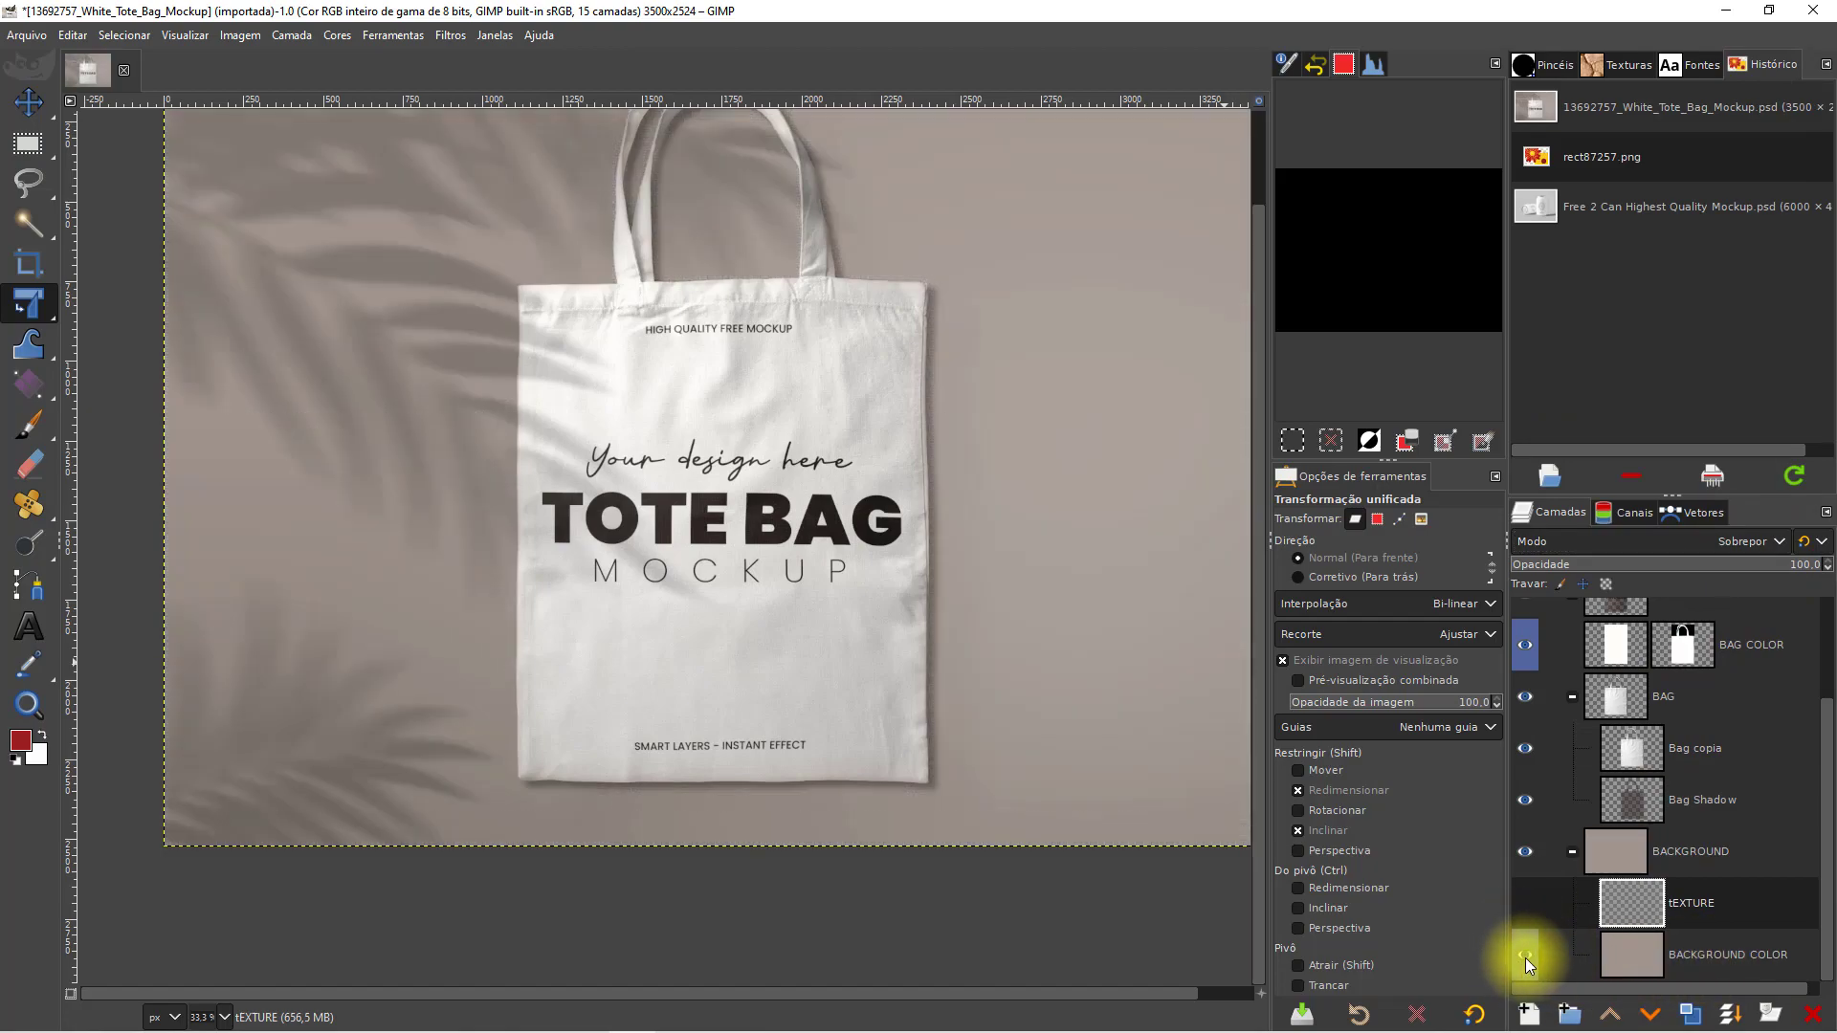
{"action": "left_click_drag", "start_coordinate": [1093, 686], "coordinate": [1090, 746]}
{"action": "left_click", "coordinate": [1513, 933]}
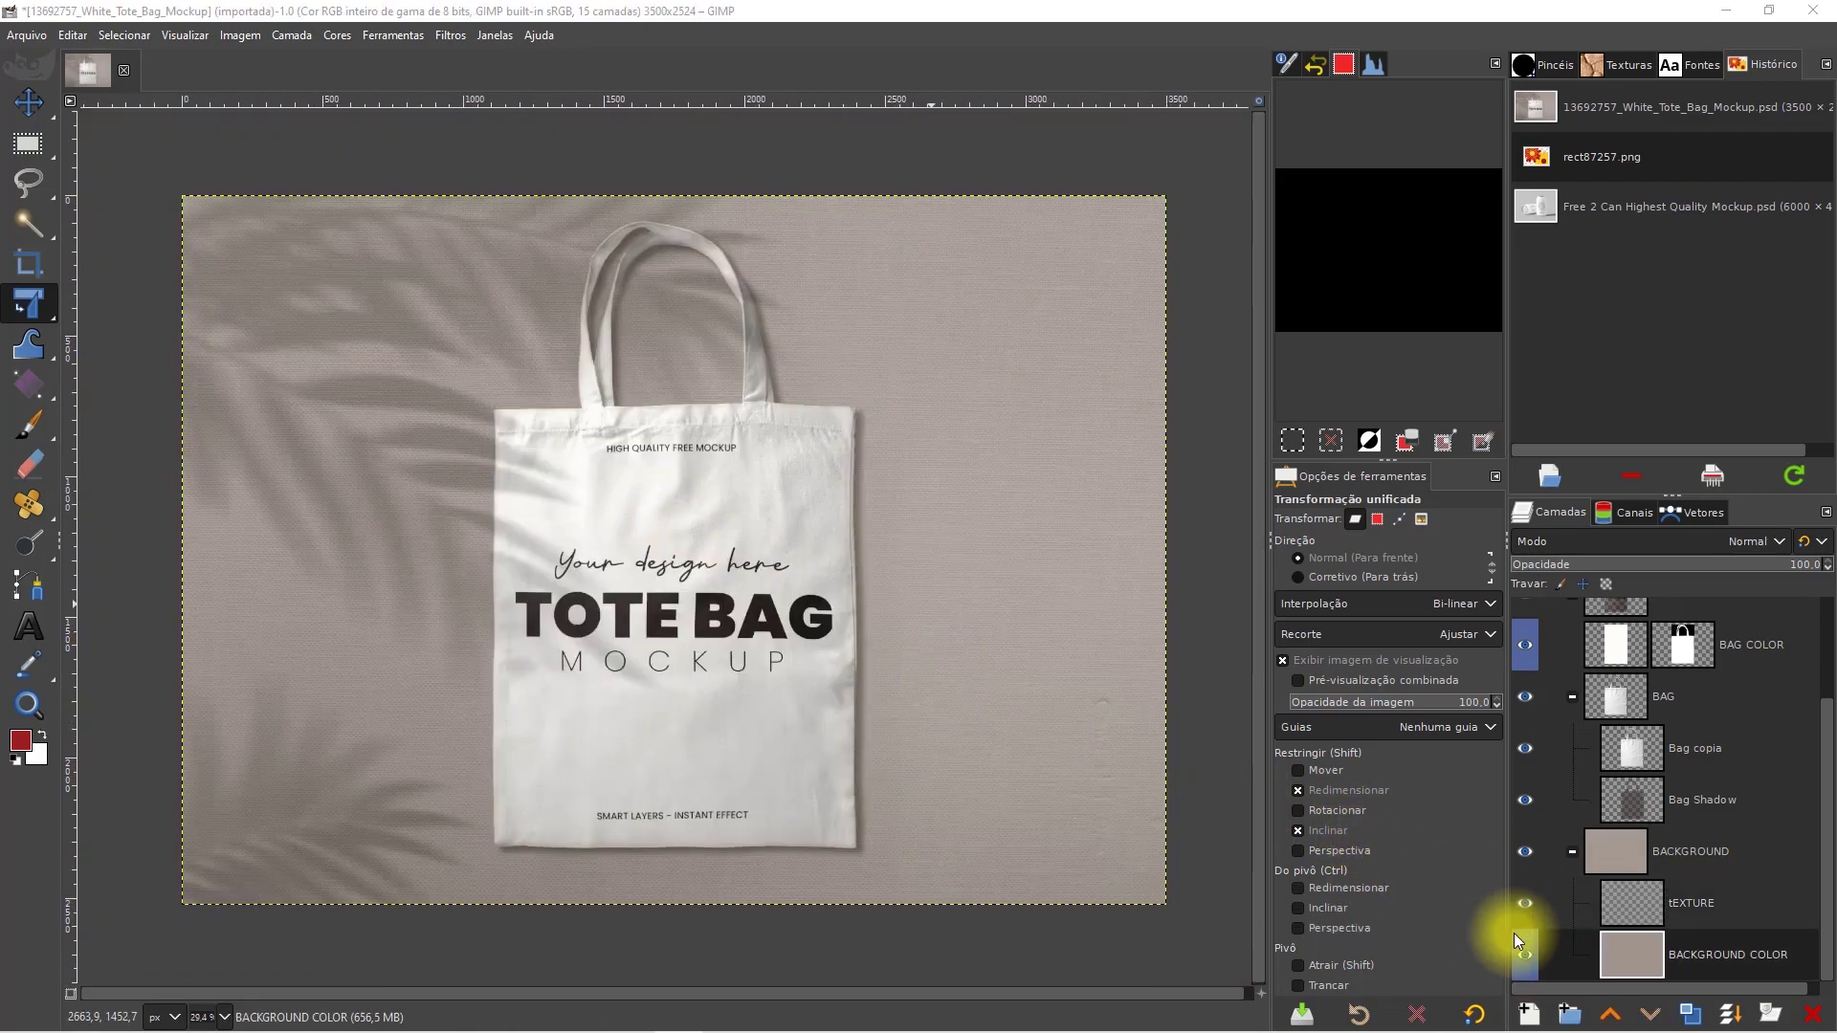
- Set the foreground colour to orange ee7600 and fill the BACKGROUND COLOR layer with it
{"action": "left_click", "coordinate": [19, 744]}
{"action": "left_click_drag", "start_coordinate": [1407, 232], "coordinate": [922, 257]}
{"action": "left_click_drag", "start_coordinate": [899, 379], "coordinate": [851, 308]}
{"action": "left_click_drag", "start_coordinate": [943, 411], "coordinate": [913, 300]}
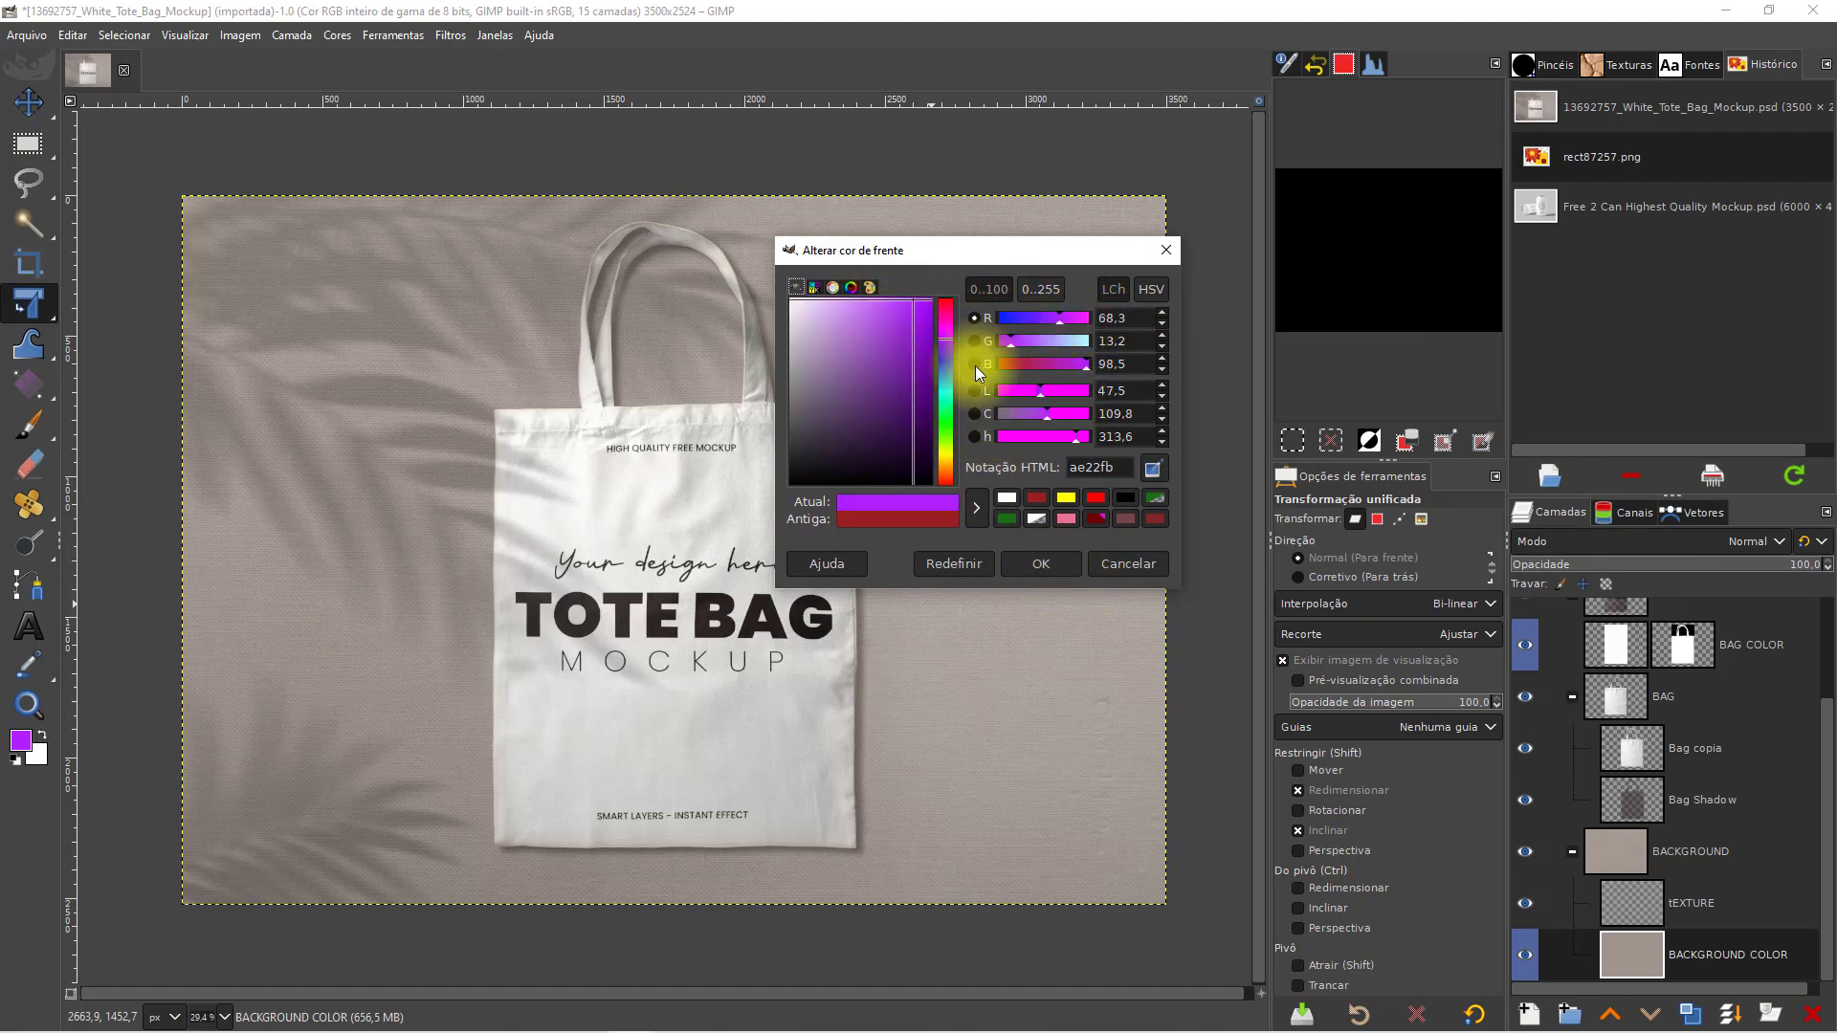
{"action": "left_click", "coordinate": [851, 287]}
{"action": "left_click", "coordinate": [888, 406]}
{"action": "left_click_drag", "start_coordinate": [899, 405], "coordinate": [929, 484]}
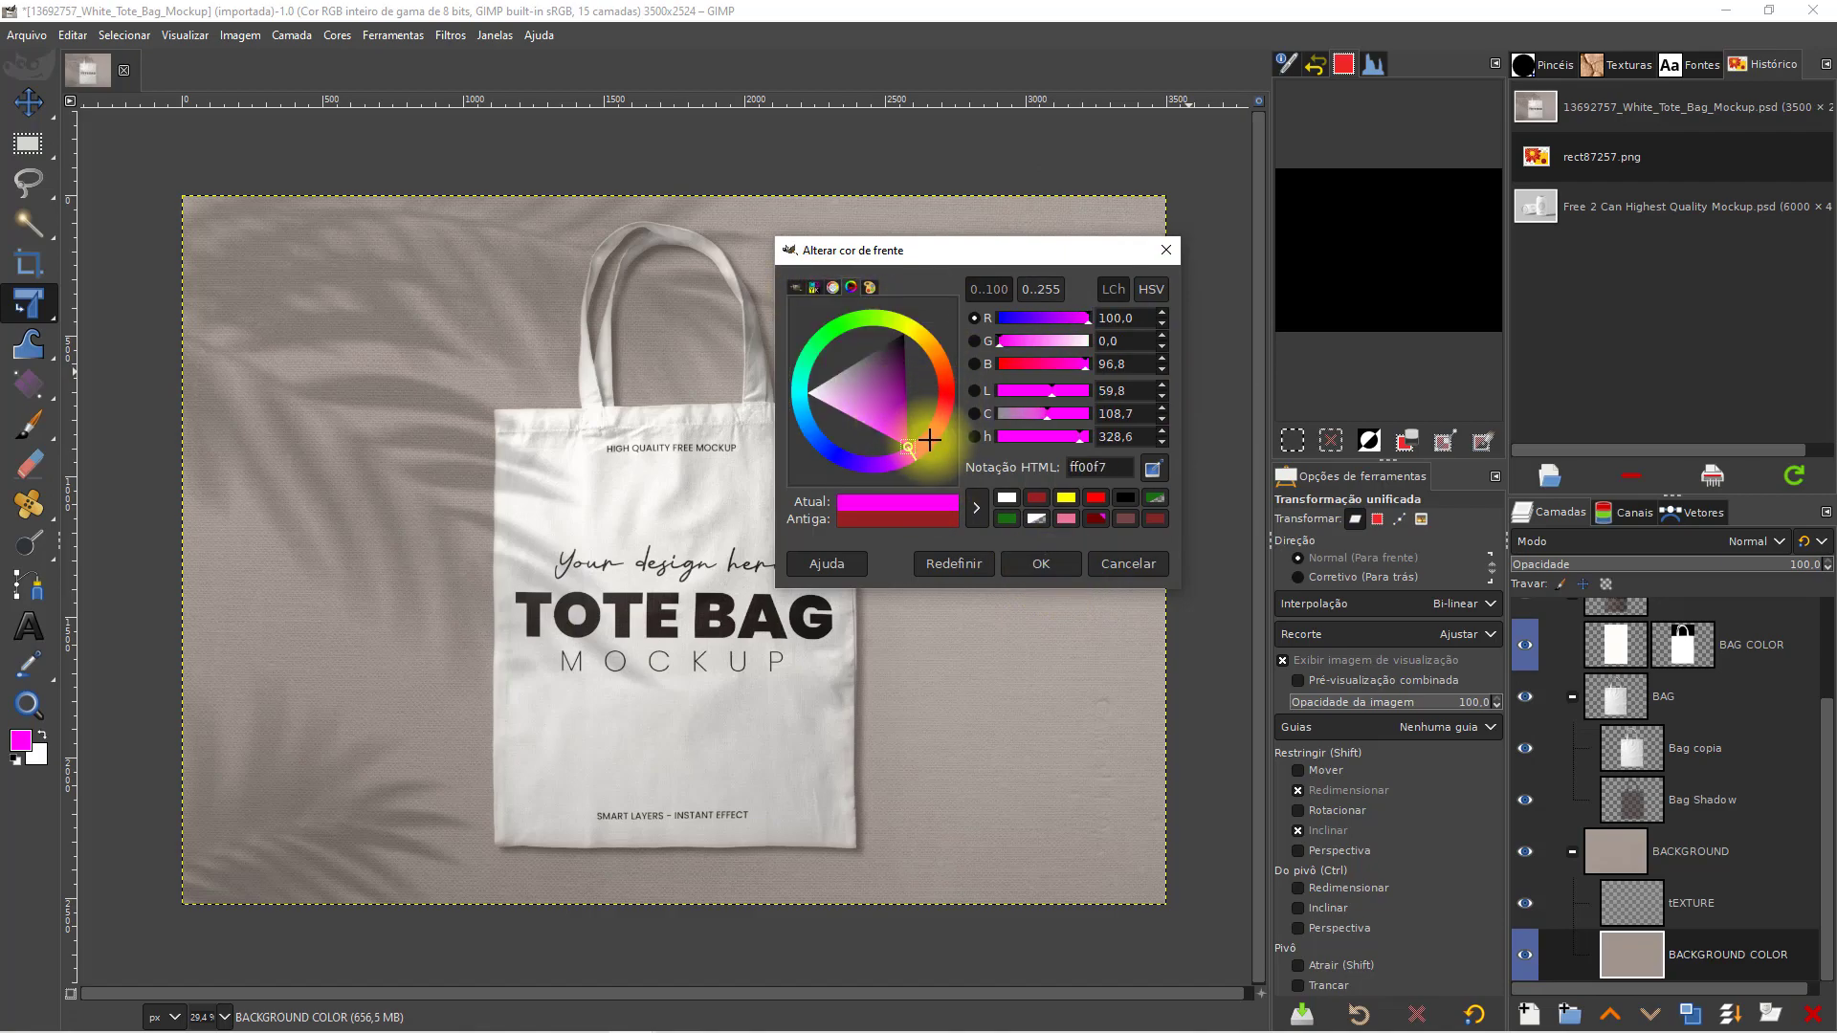
{"action": "mouse_move", "coordinate": [959, 402]}
{"action": "left_mouse_down"}
{"action": "mouse_move", "coordinate": [948, 348]}
{"action": "mouse_move", "coordinate": [816, 347]}
{"action": "mouse_move", "coordinate": [933, 342]}
{"action": "mouse_move", "coordinate": [875, 435]}
{"action": "mouse_move", "coordinate": [907, 377]}
{"action": "mouse_move", "coordinate": [845, 402]}
{"action": "mouse_move", "coordinate": [930, 360]}
{"action": "mouse_move", "coordinate": [907, 357]}
{"action": "mouse_move", "coordinate": [921, 343]}
{"action": "left_mouse_up"}
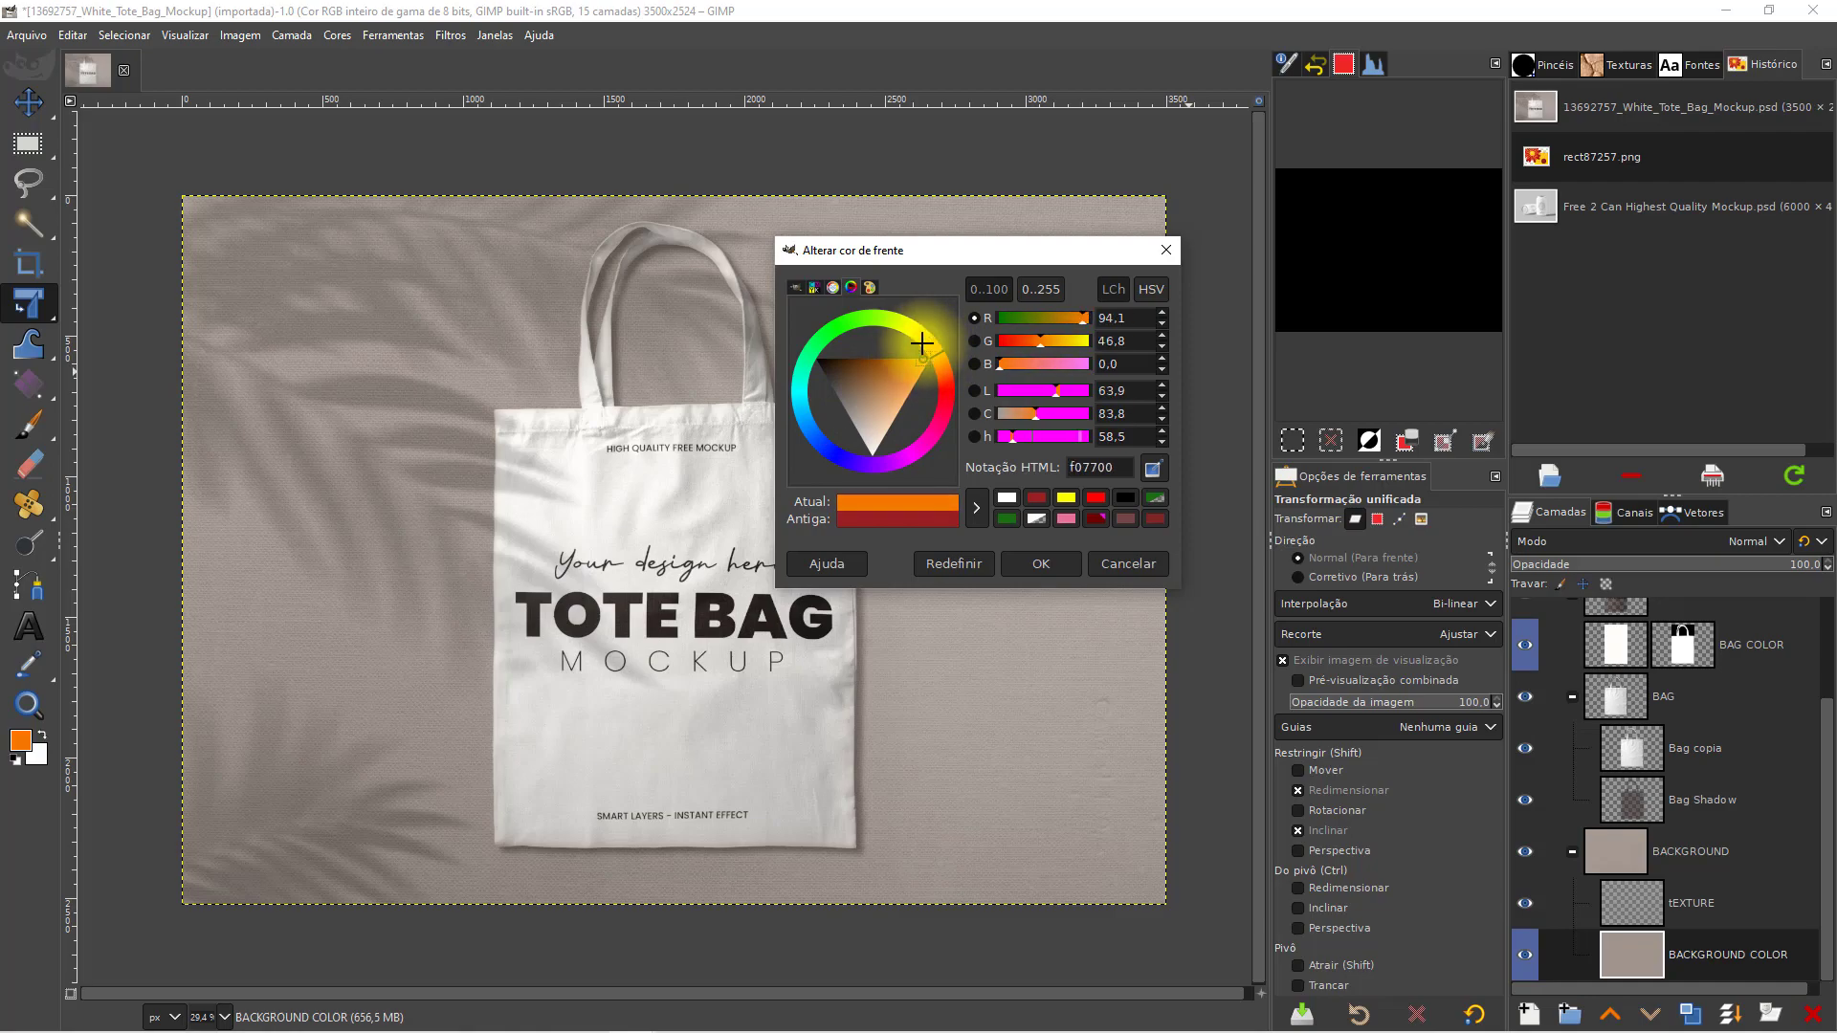
{"action": "left_click", "coordinate": [1050, 563]}
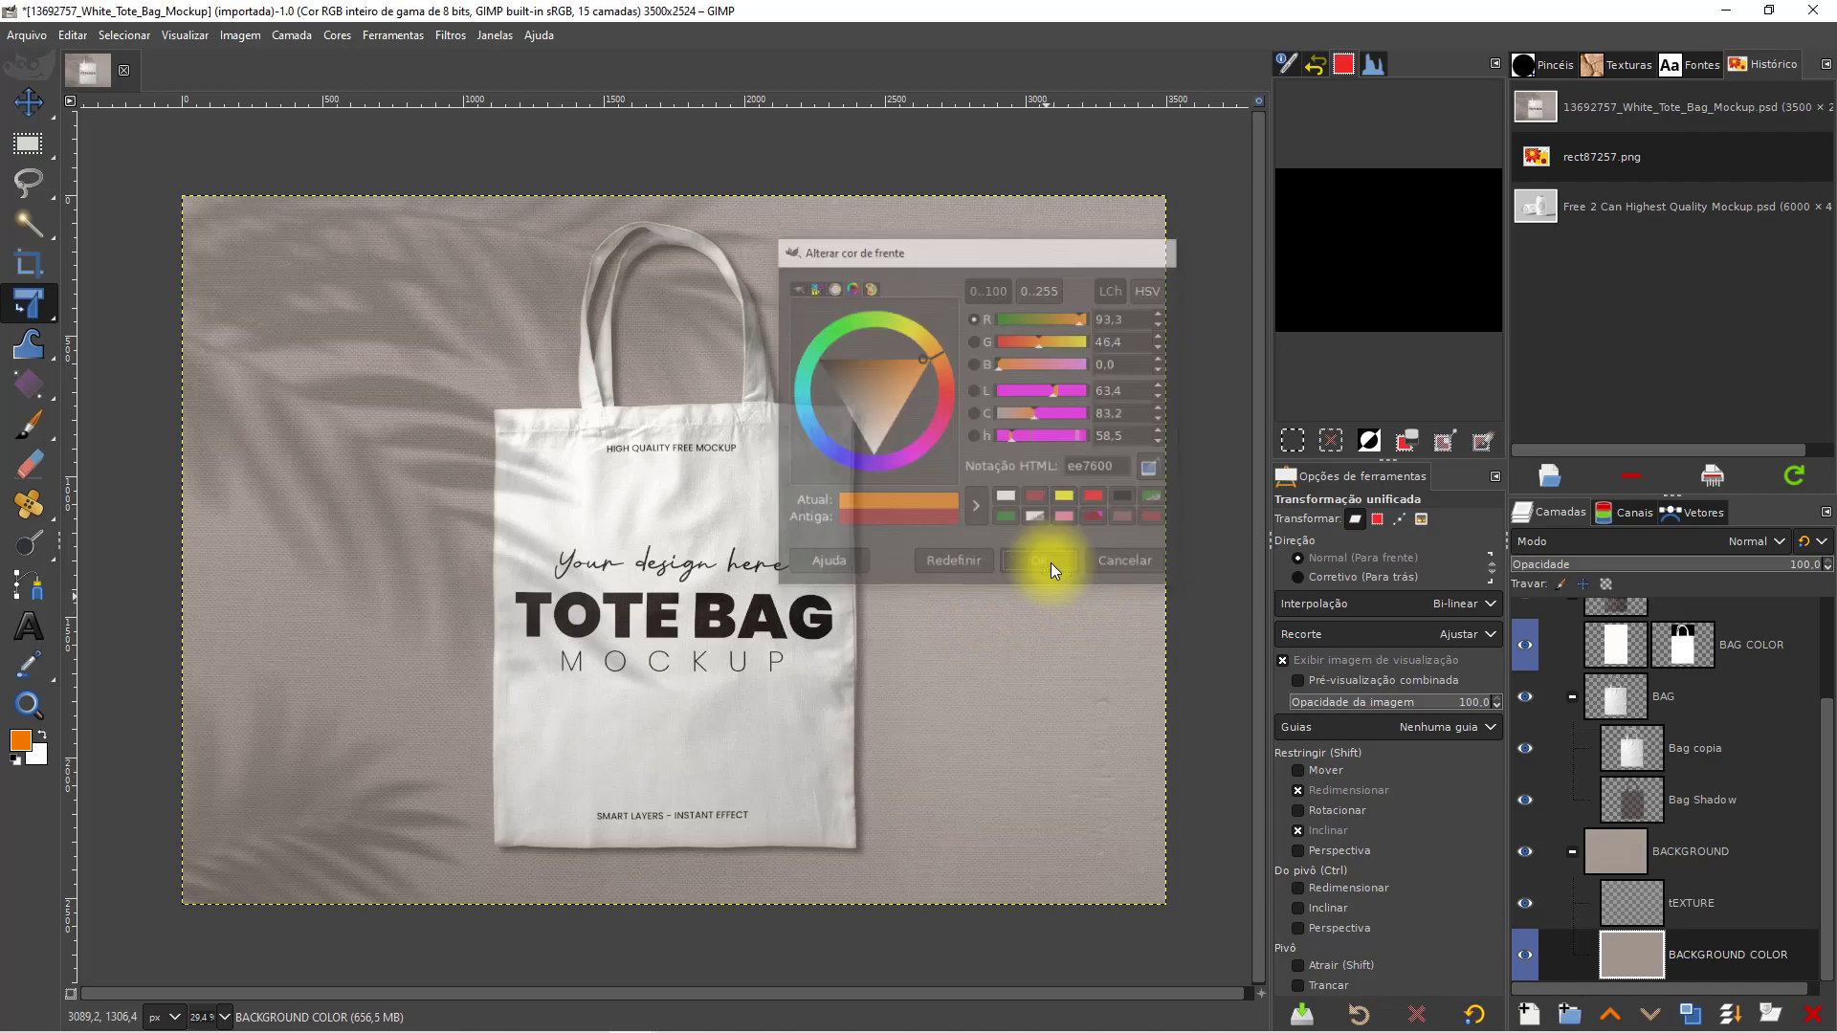
{"action": "left_click", "coordinate": [73, 35]}
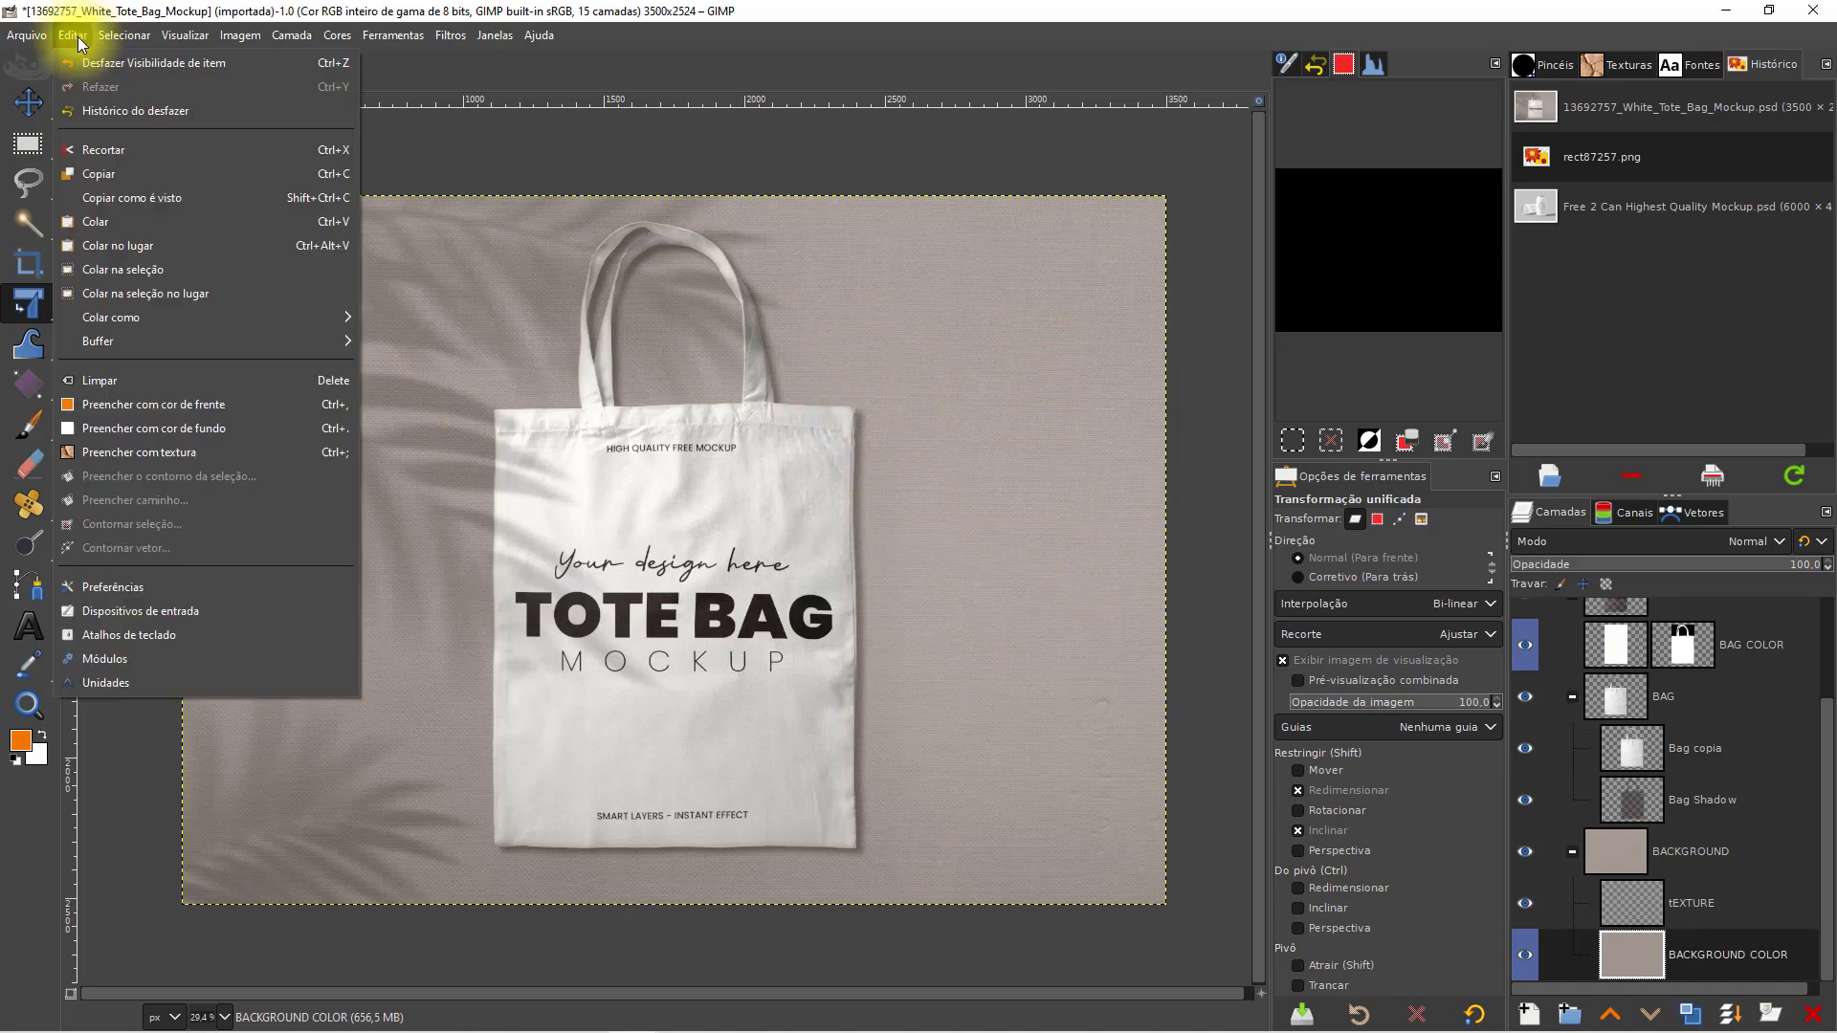
{"action": "left_click", "coordinate": [206, 406]}
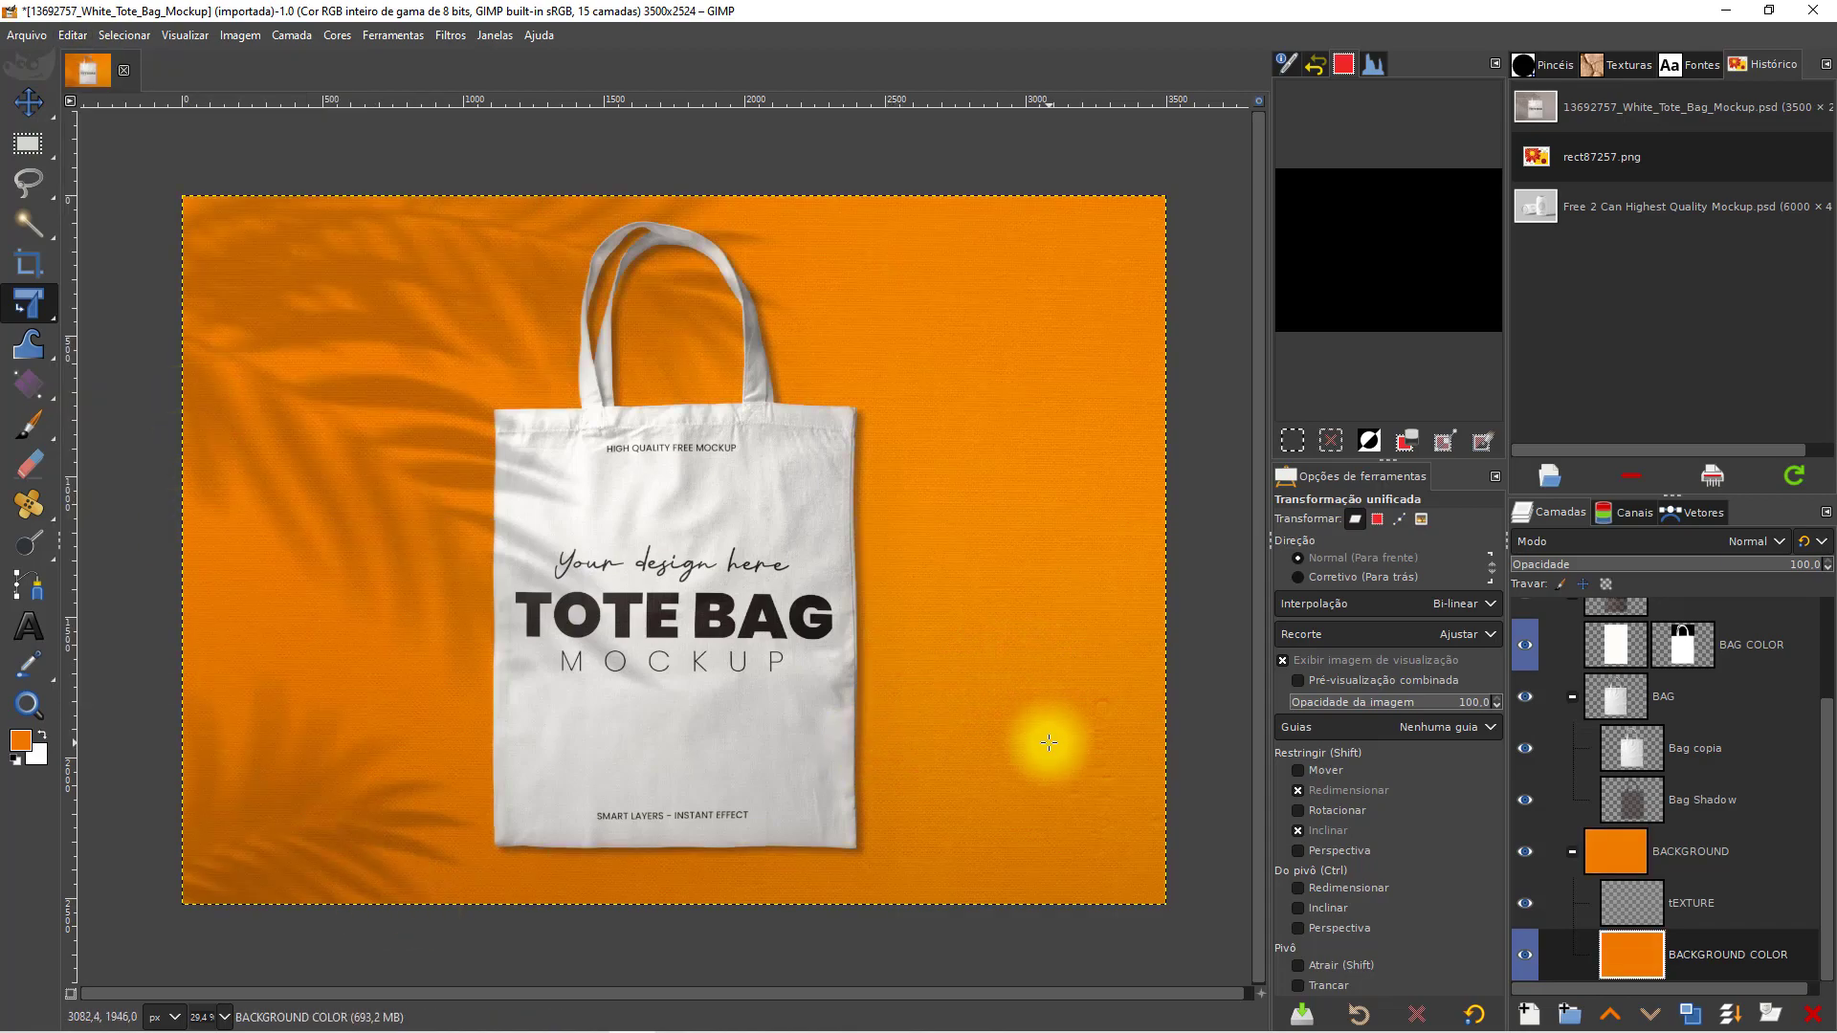
- Examine the weave on the orange backdrop up close with the tEXTURE layer hidden and shown again
{"action": "scroll", "coordinate": [1052, 727], "scroll_direction": "up", "scroll_amount": 5}
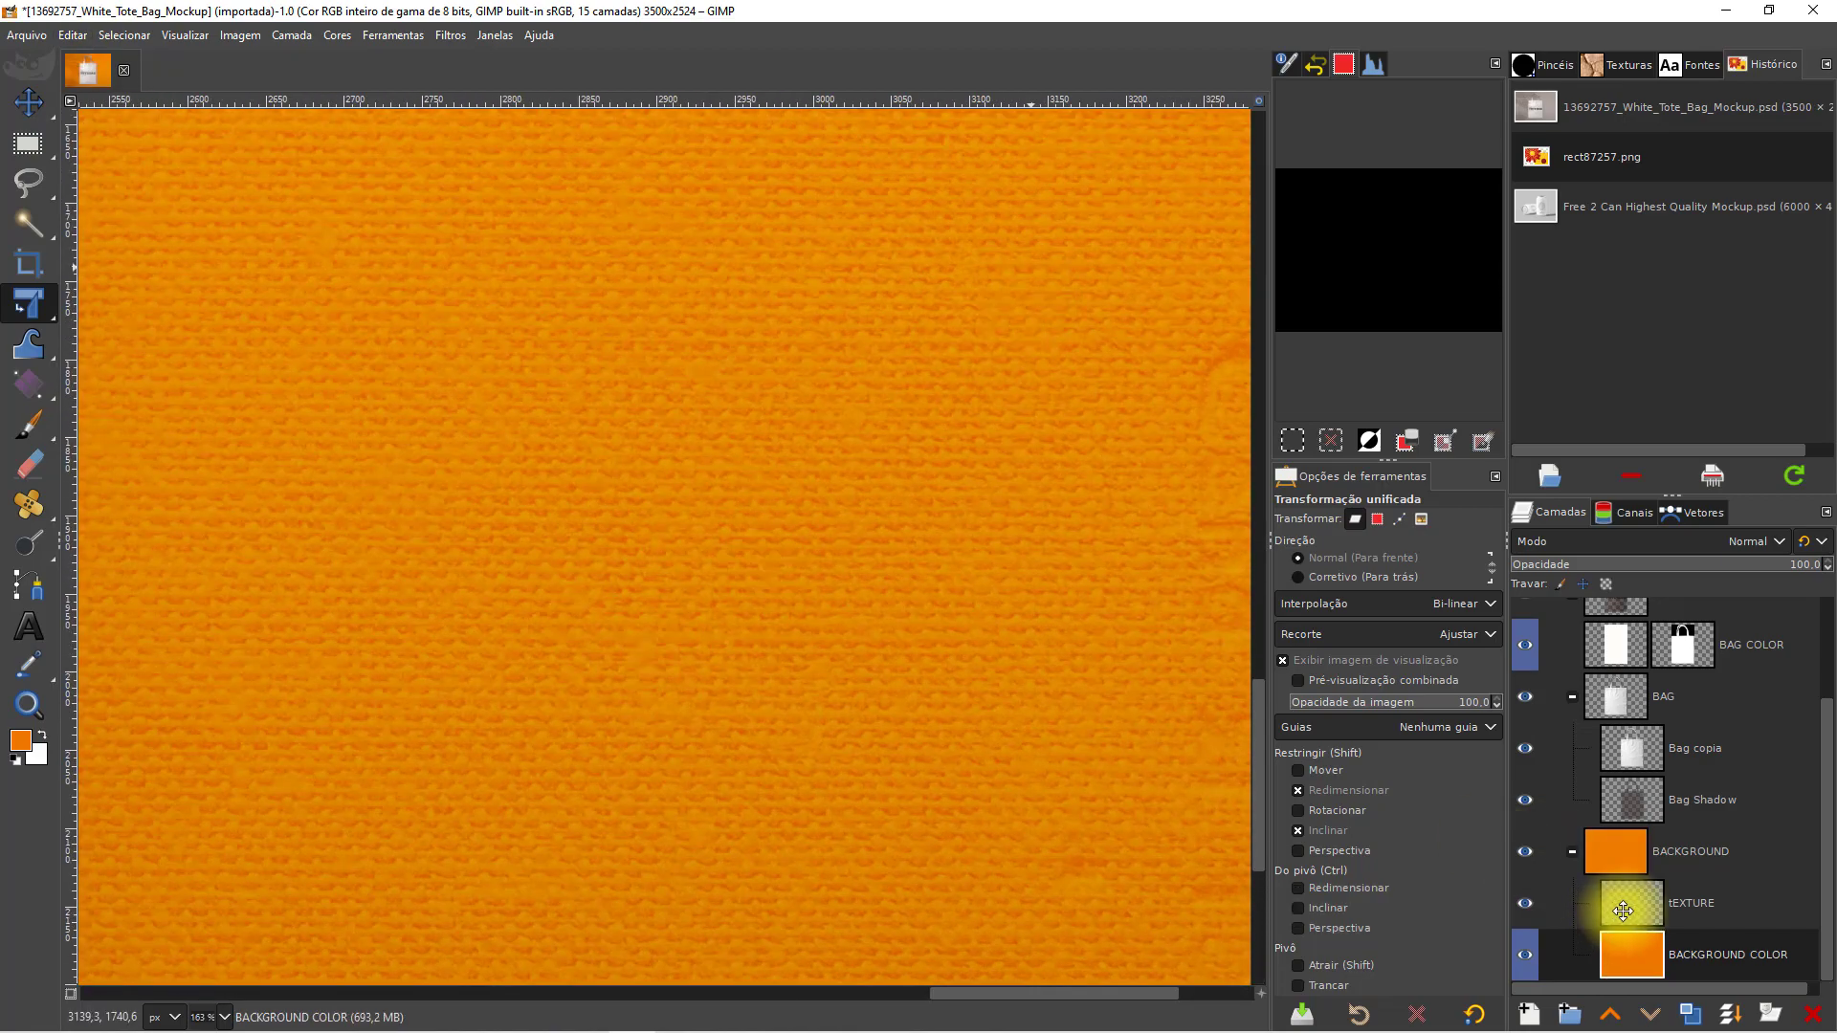
{"action": "left_click", "coordinate": [1525, 904]}
{"action": "left_click", "coordinate": [1525, 903]}
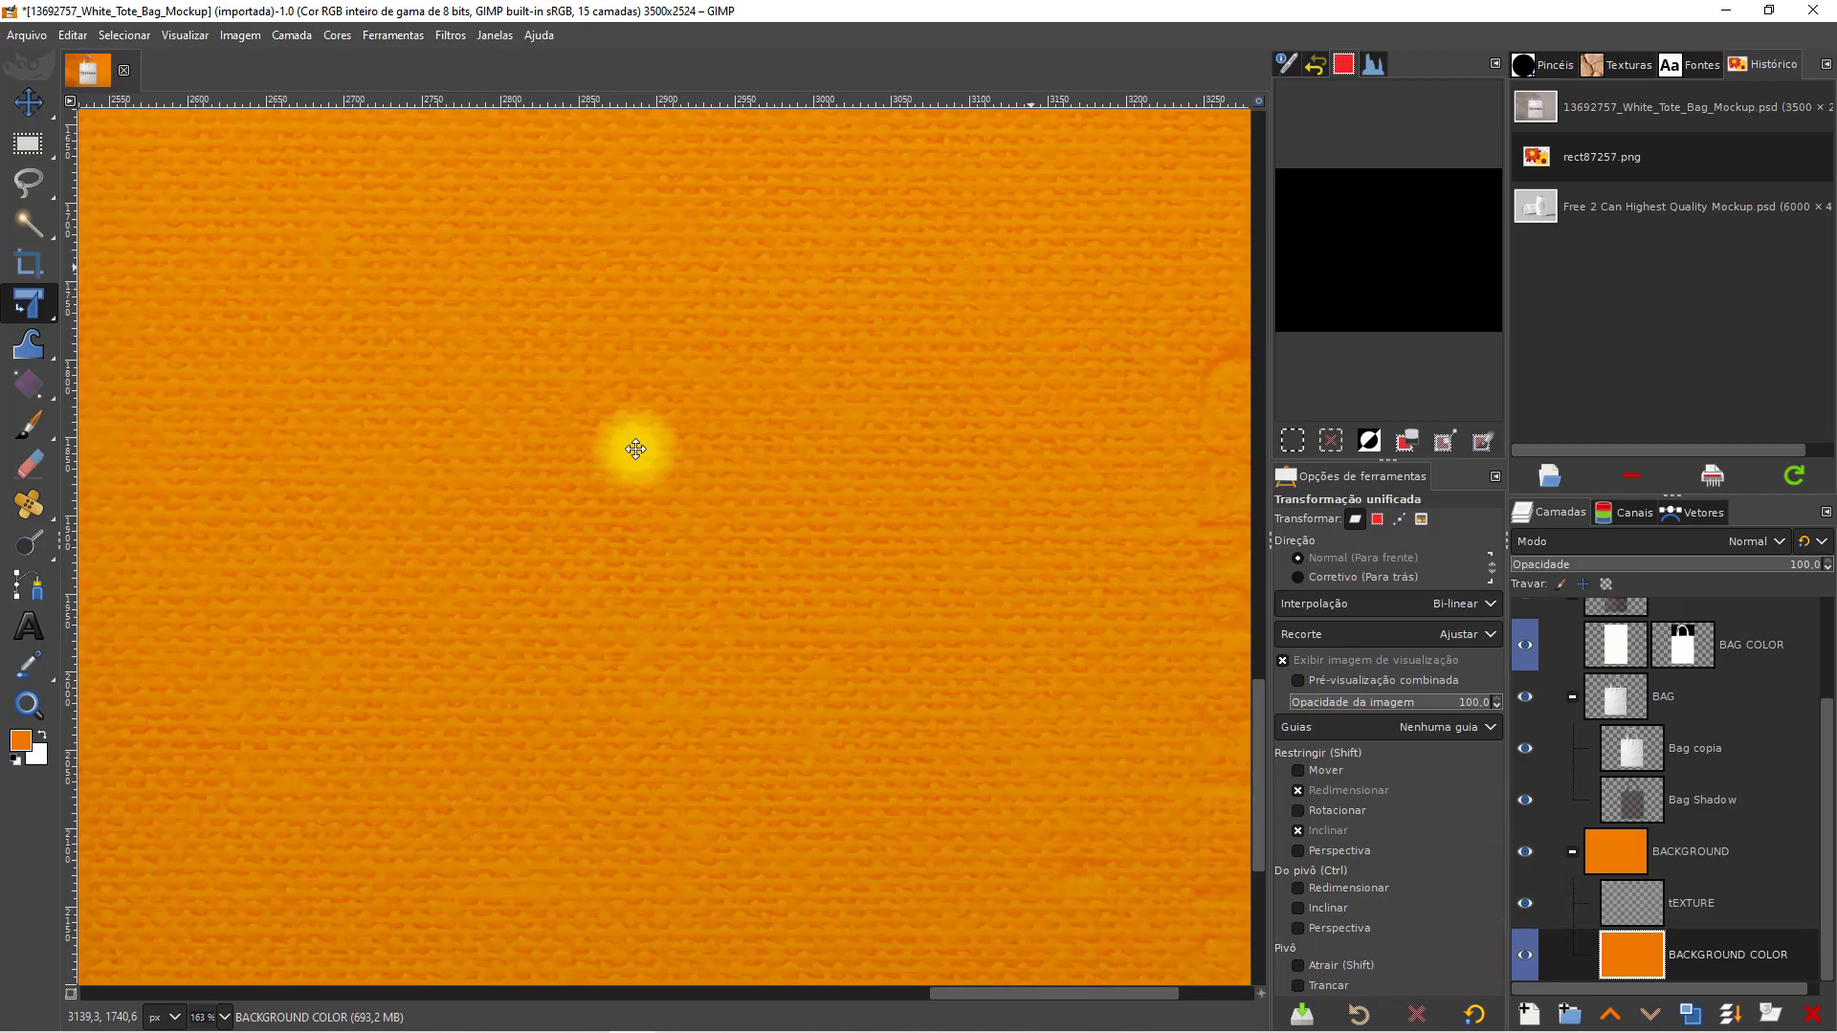
{"action": "scroll", "coordinate": [698, 705], "scroll_direction": "down", "scroll_amount": 6}
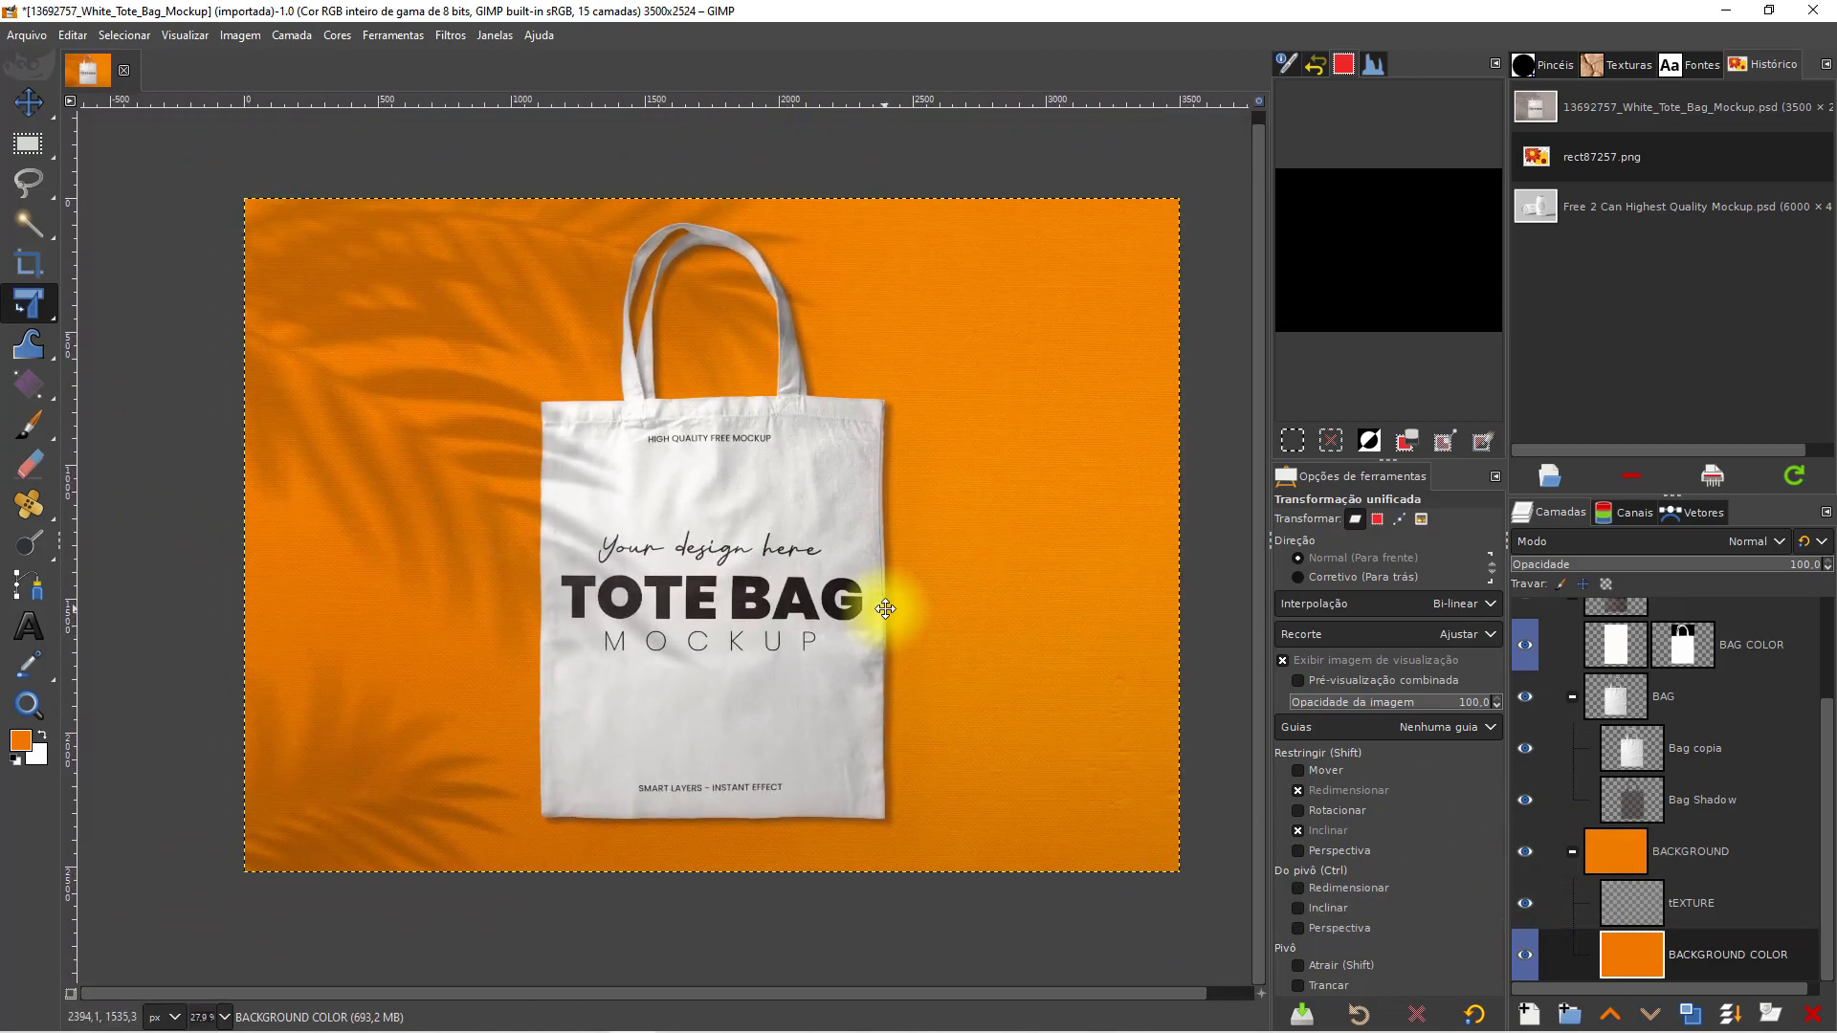
{"action": "left_click_drag", "start_coordinate": [885, 608], "coordinate": [883, 607]}
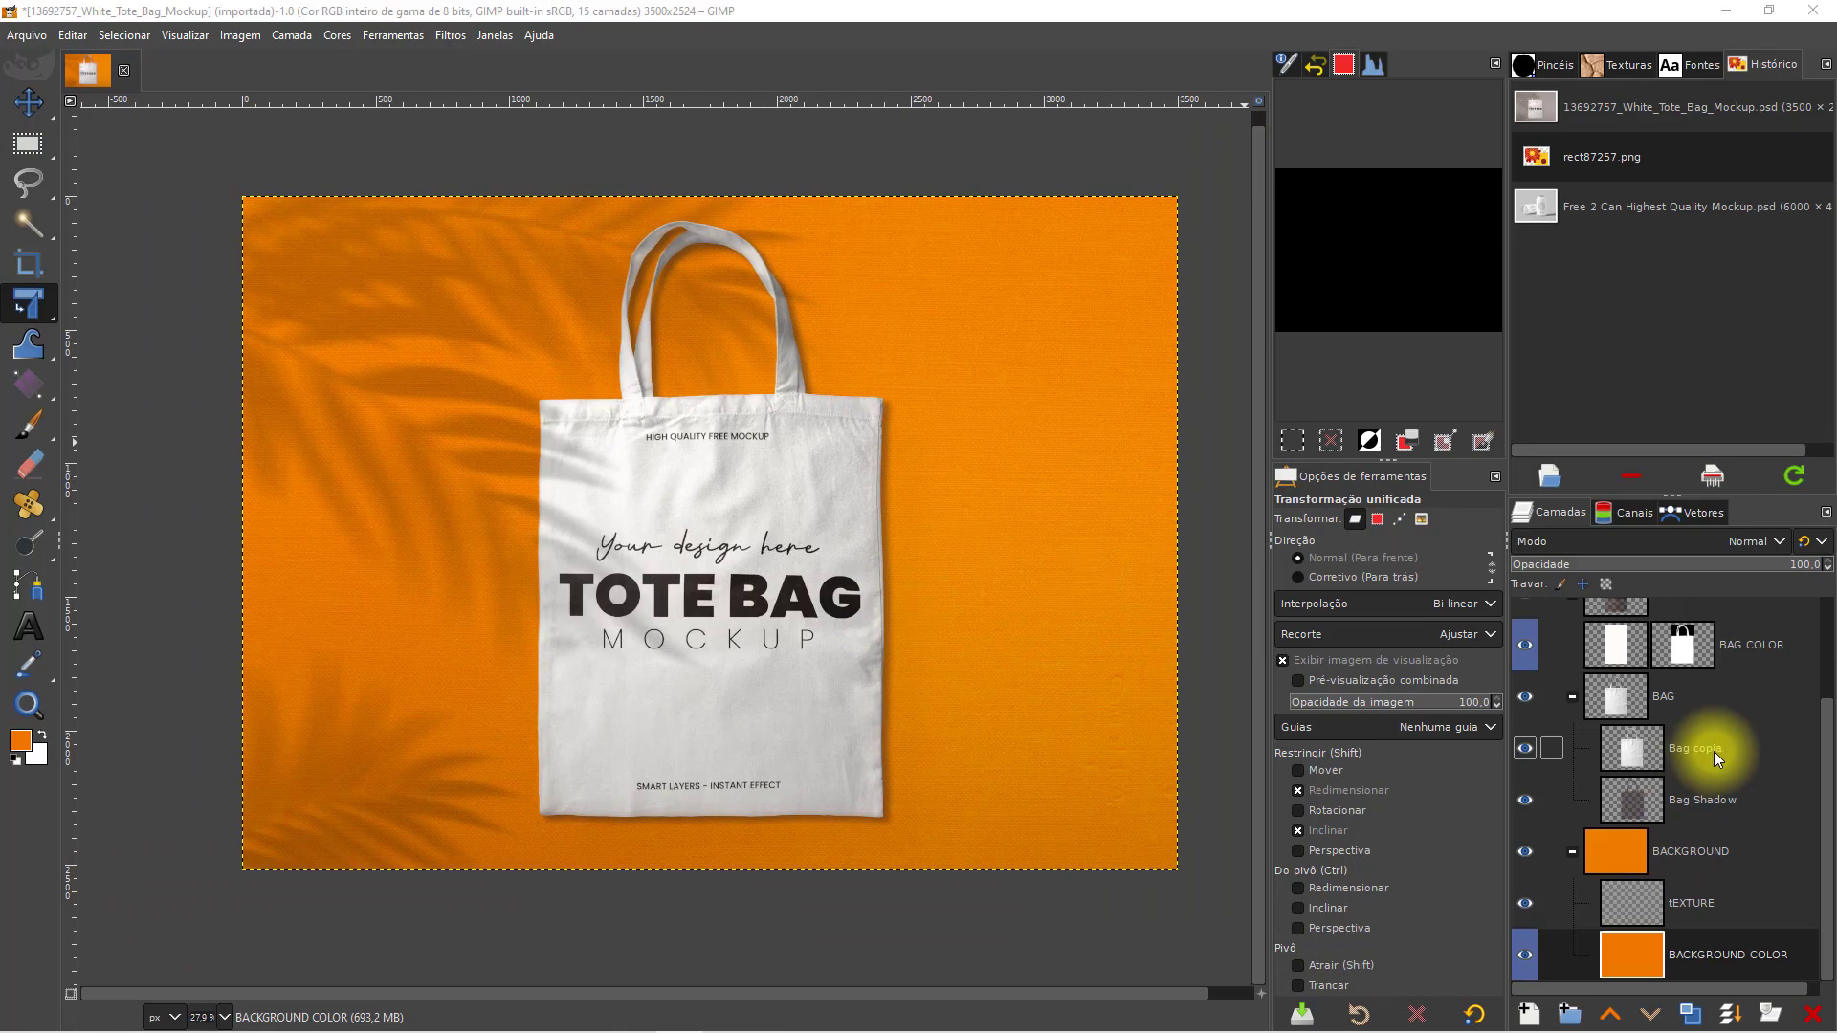
- Set the foreground colour to dark blue 000889 and fill the BAG COLOR layer with it
{"action": "scroll", "coordinate": [1813, 742], "scroll_direction": "up", "scroll_amount": 2}
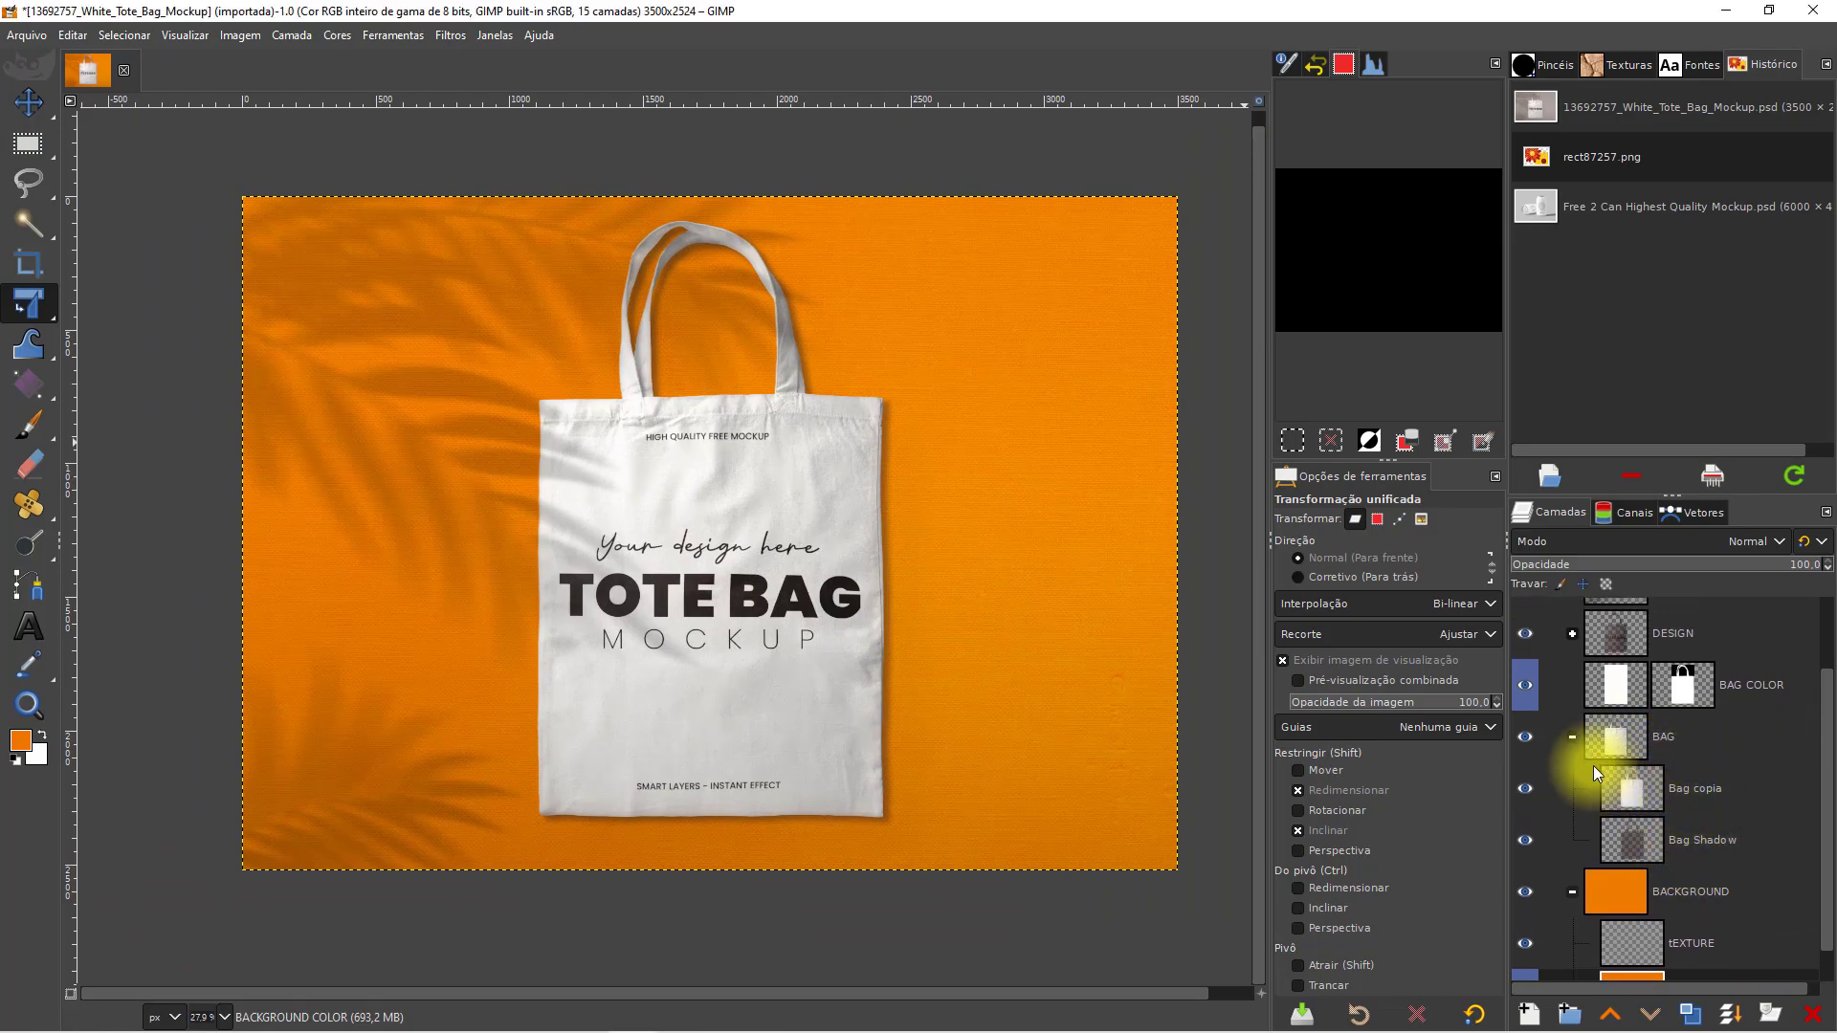
{"action": "left_click", "coordinate": [1627, 685]}
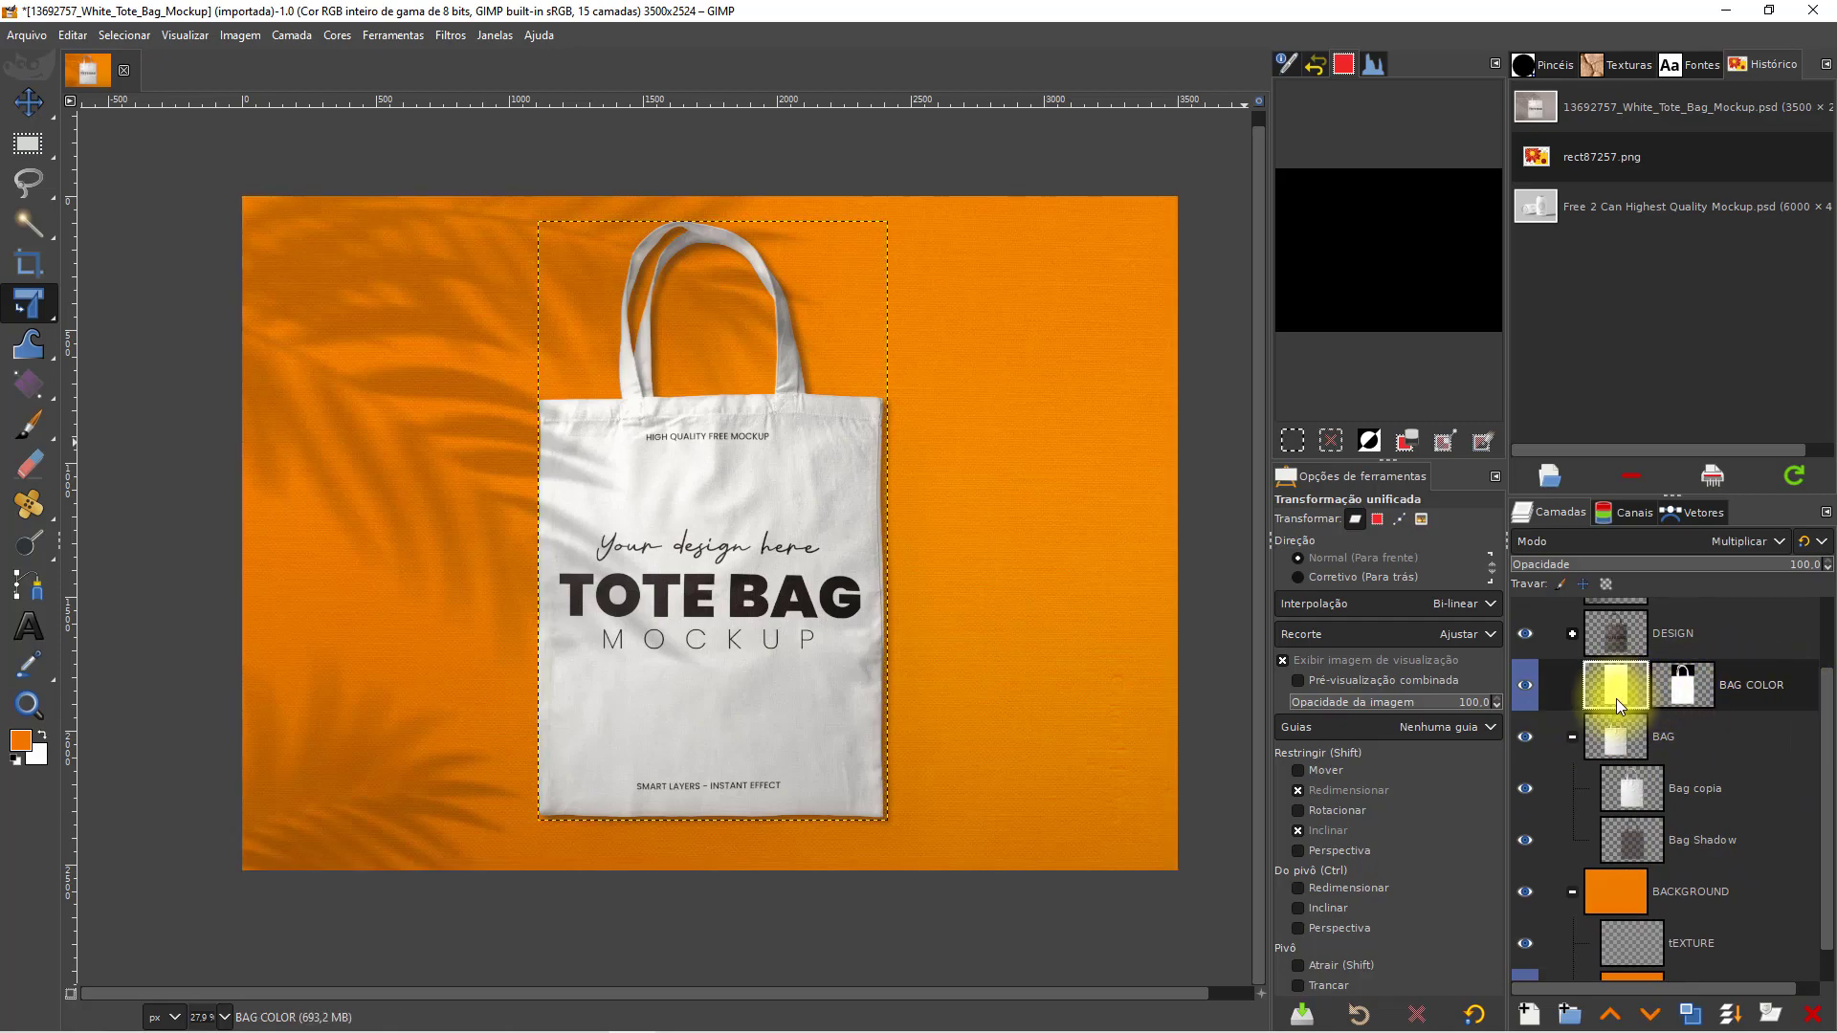
{"action": "left_click", "coordinate": [20, 739]}
{"action": "left_click_drag", "start_coordinate": [937, 353], "coordinate": [884, 422]}
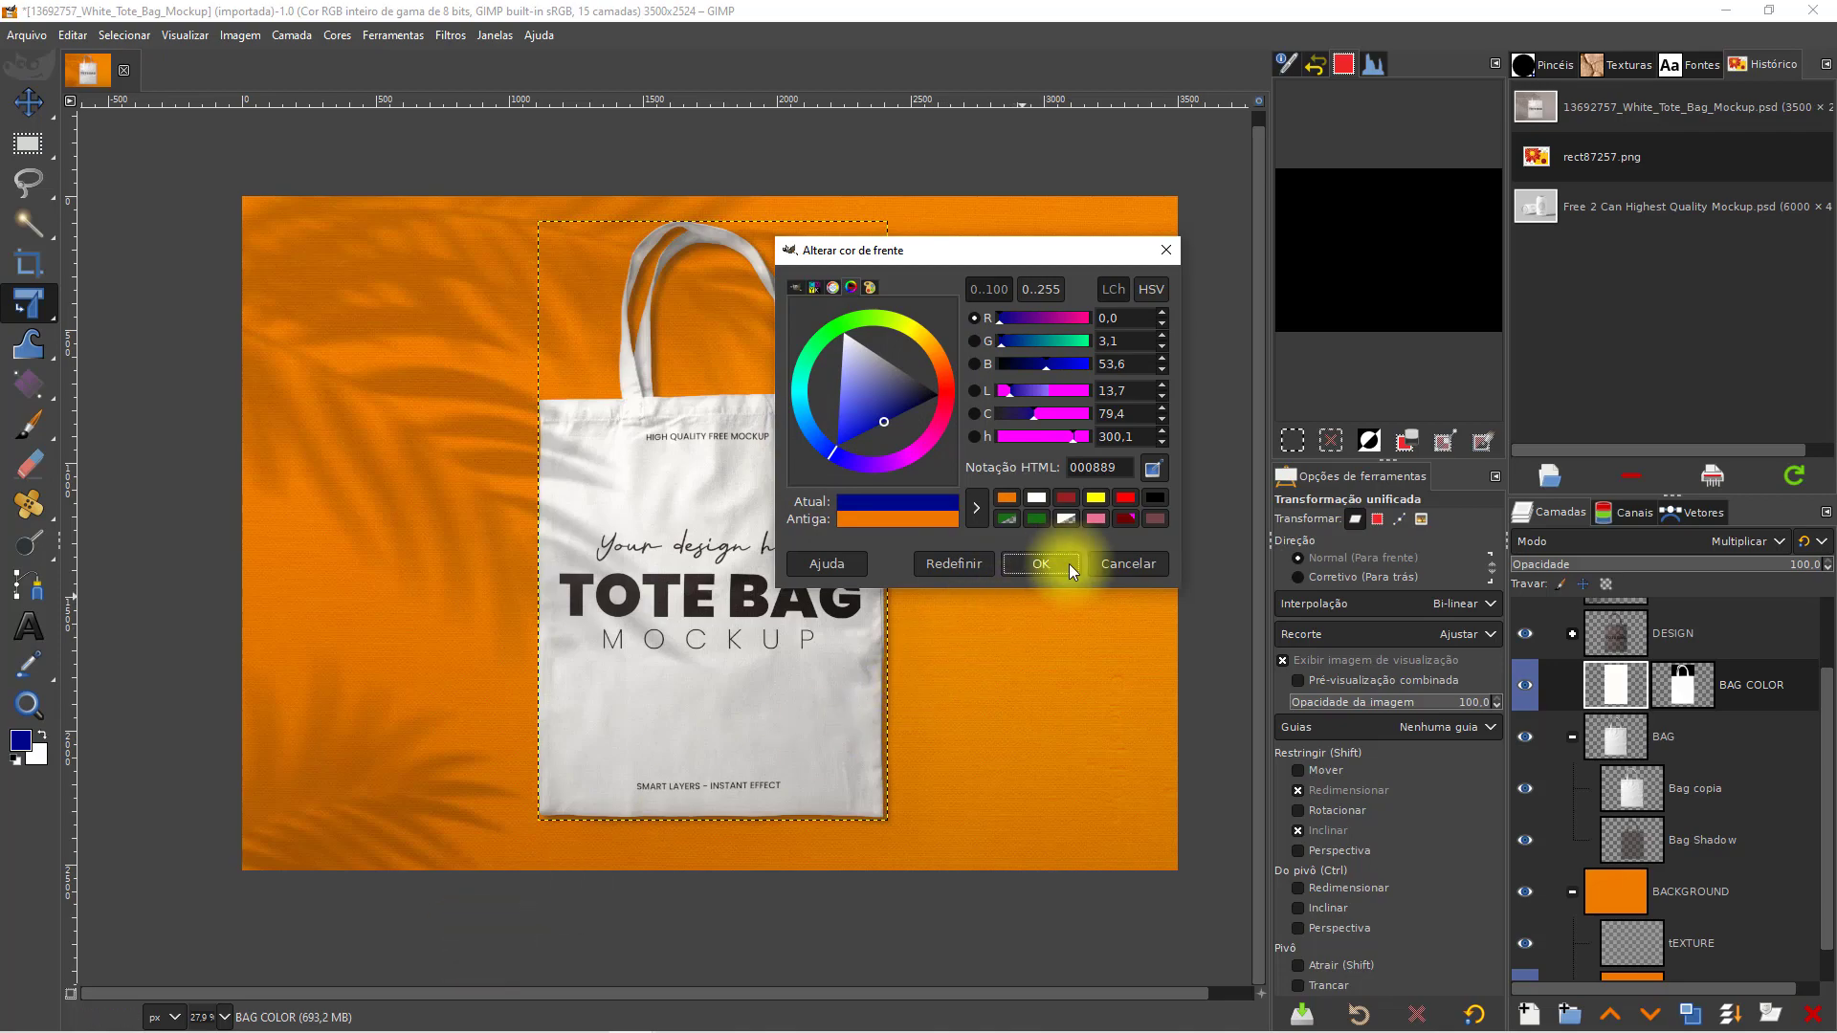
{"action": "left_click", "coordinate": [1053, 563]}
{"action": "left_click", "coordinate": [72, 36]}
{"action": "left_click", "coordinate": [192, 404]}
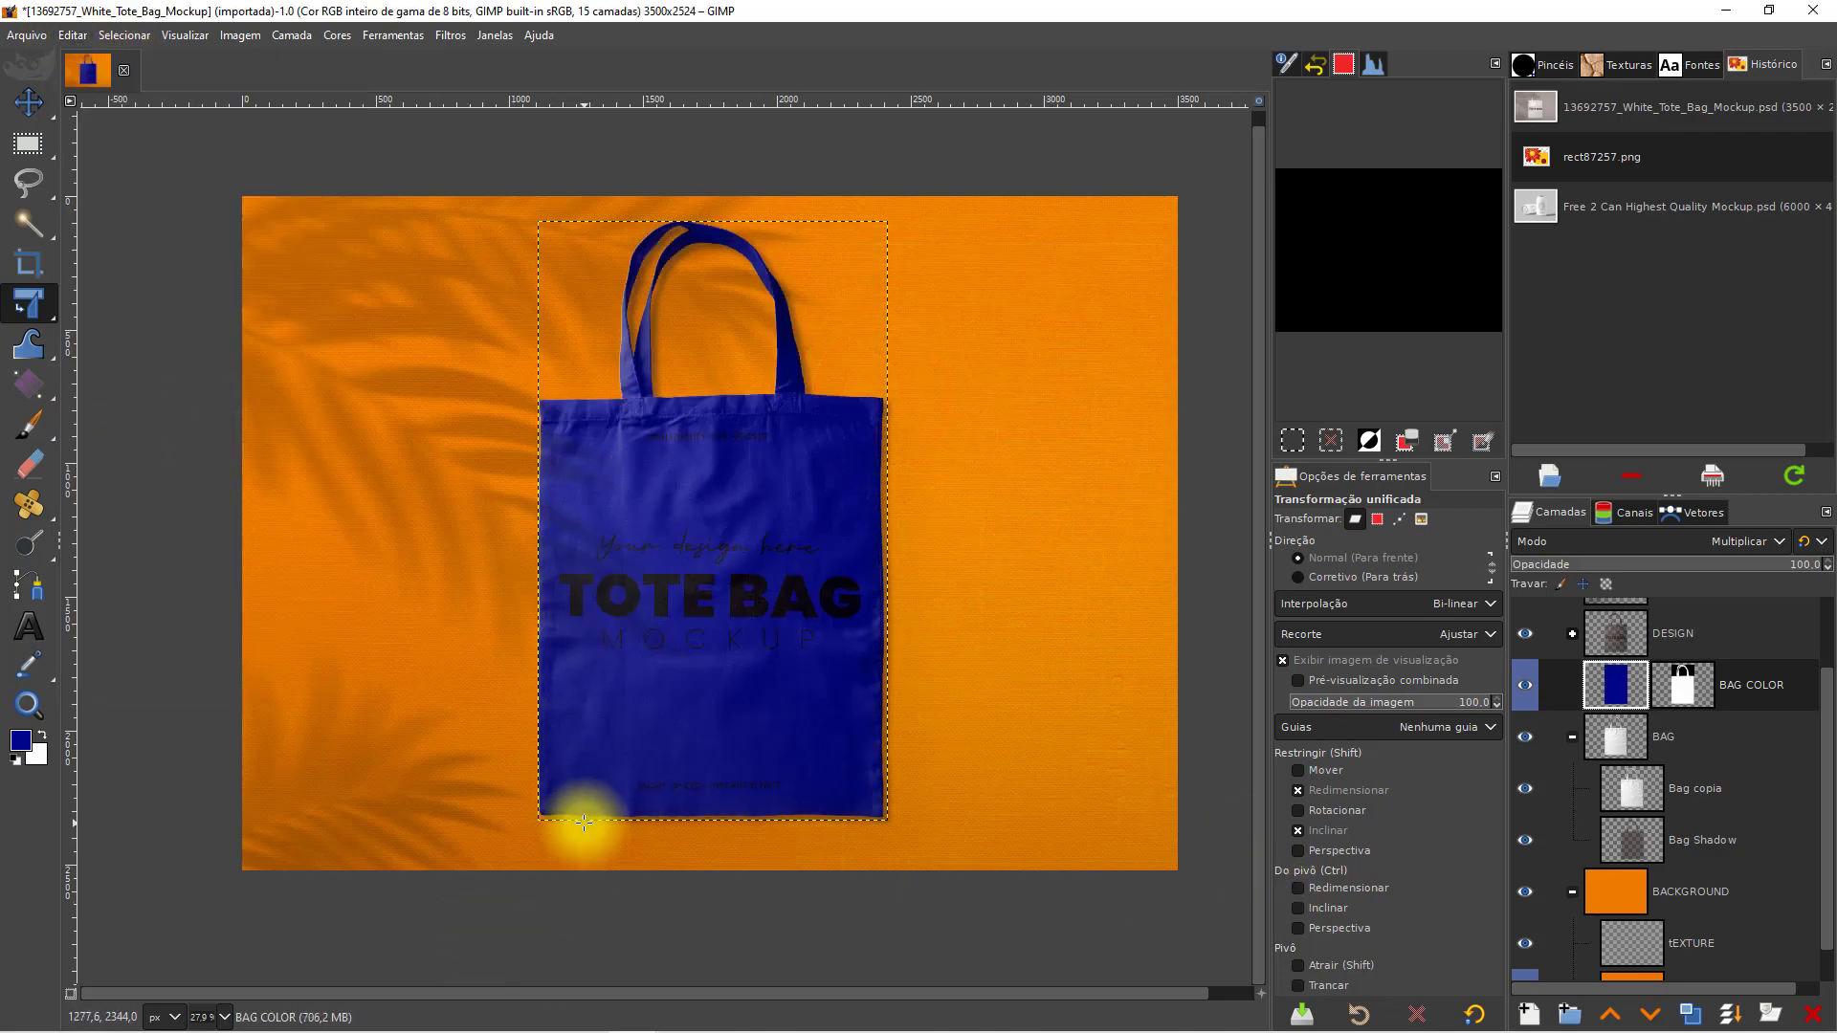
- Compare the bag with the DESIGN group hidden and shown, and again with only its Top texture layer hidden and shown
{"action": "scroll", "coordinate": [1525, 729], "scroll_direction": "up", "scroll_amount": 2}
{"action": "left_click", "coordinate": [1525, 727]}
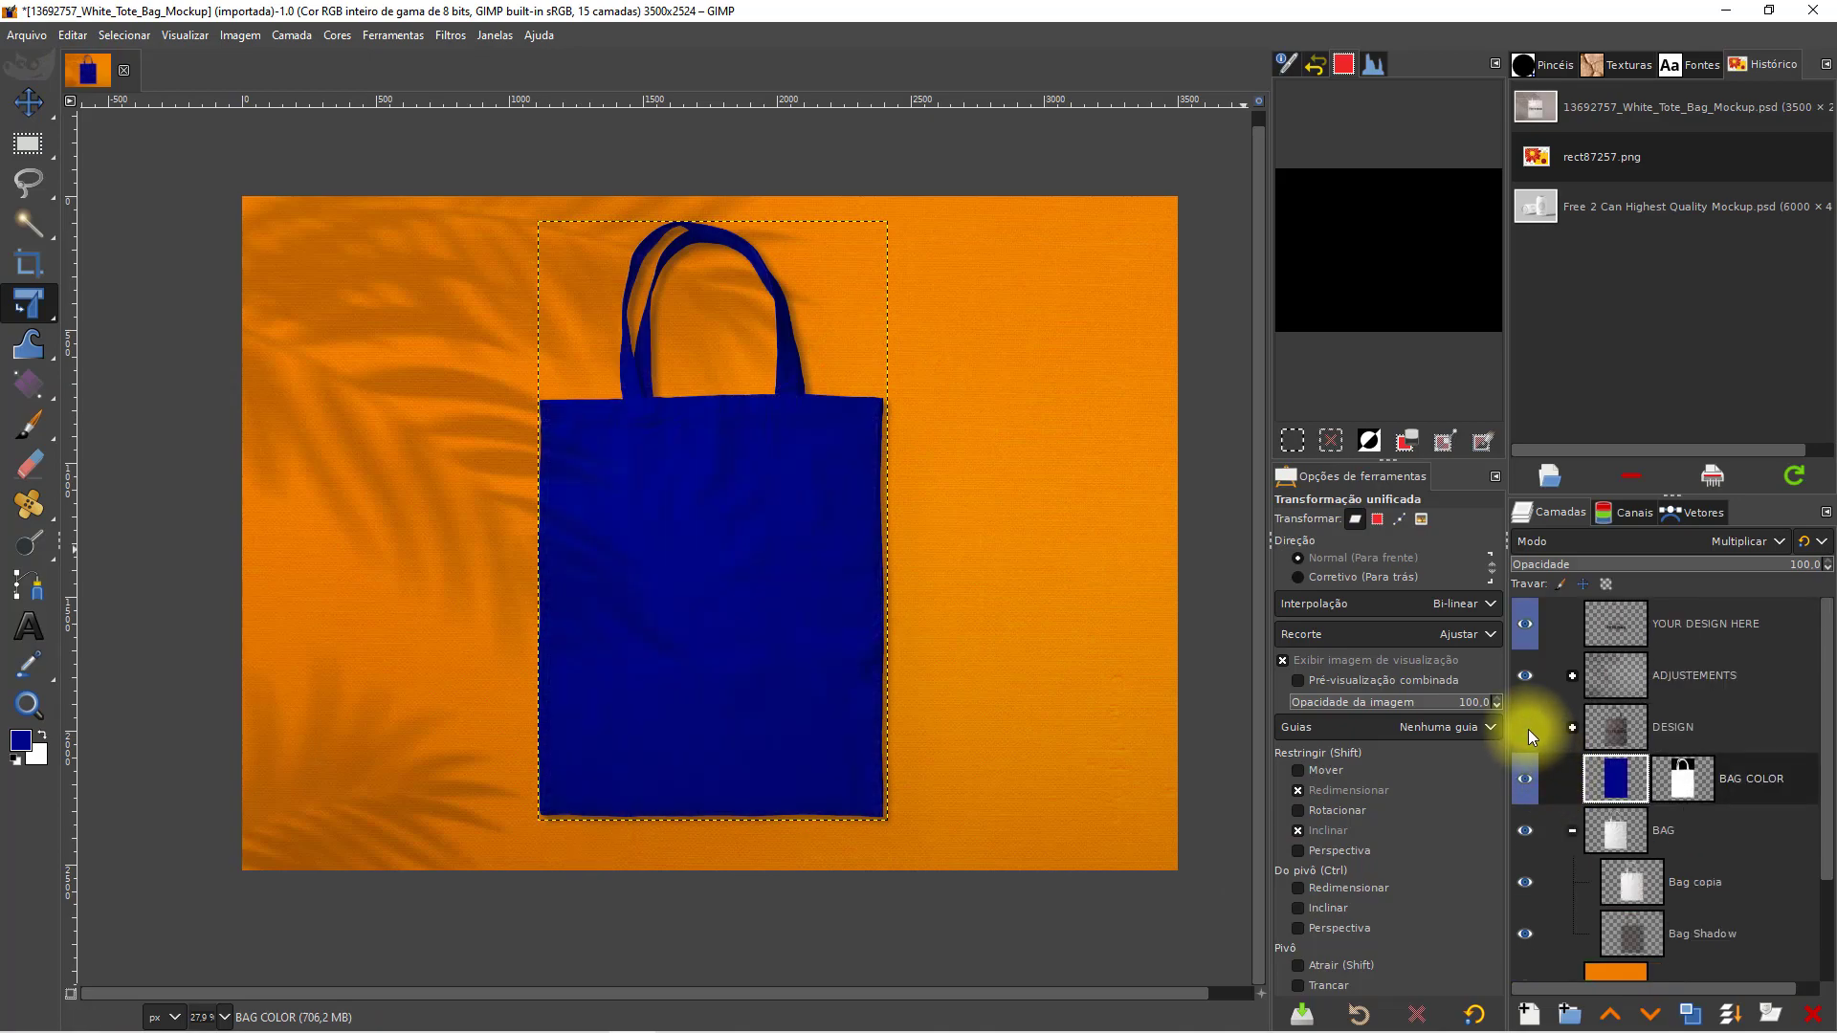
{"action": "left_click", "coordinate": [1527, 728]}
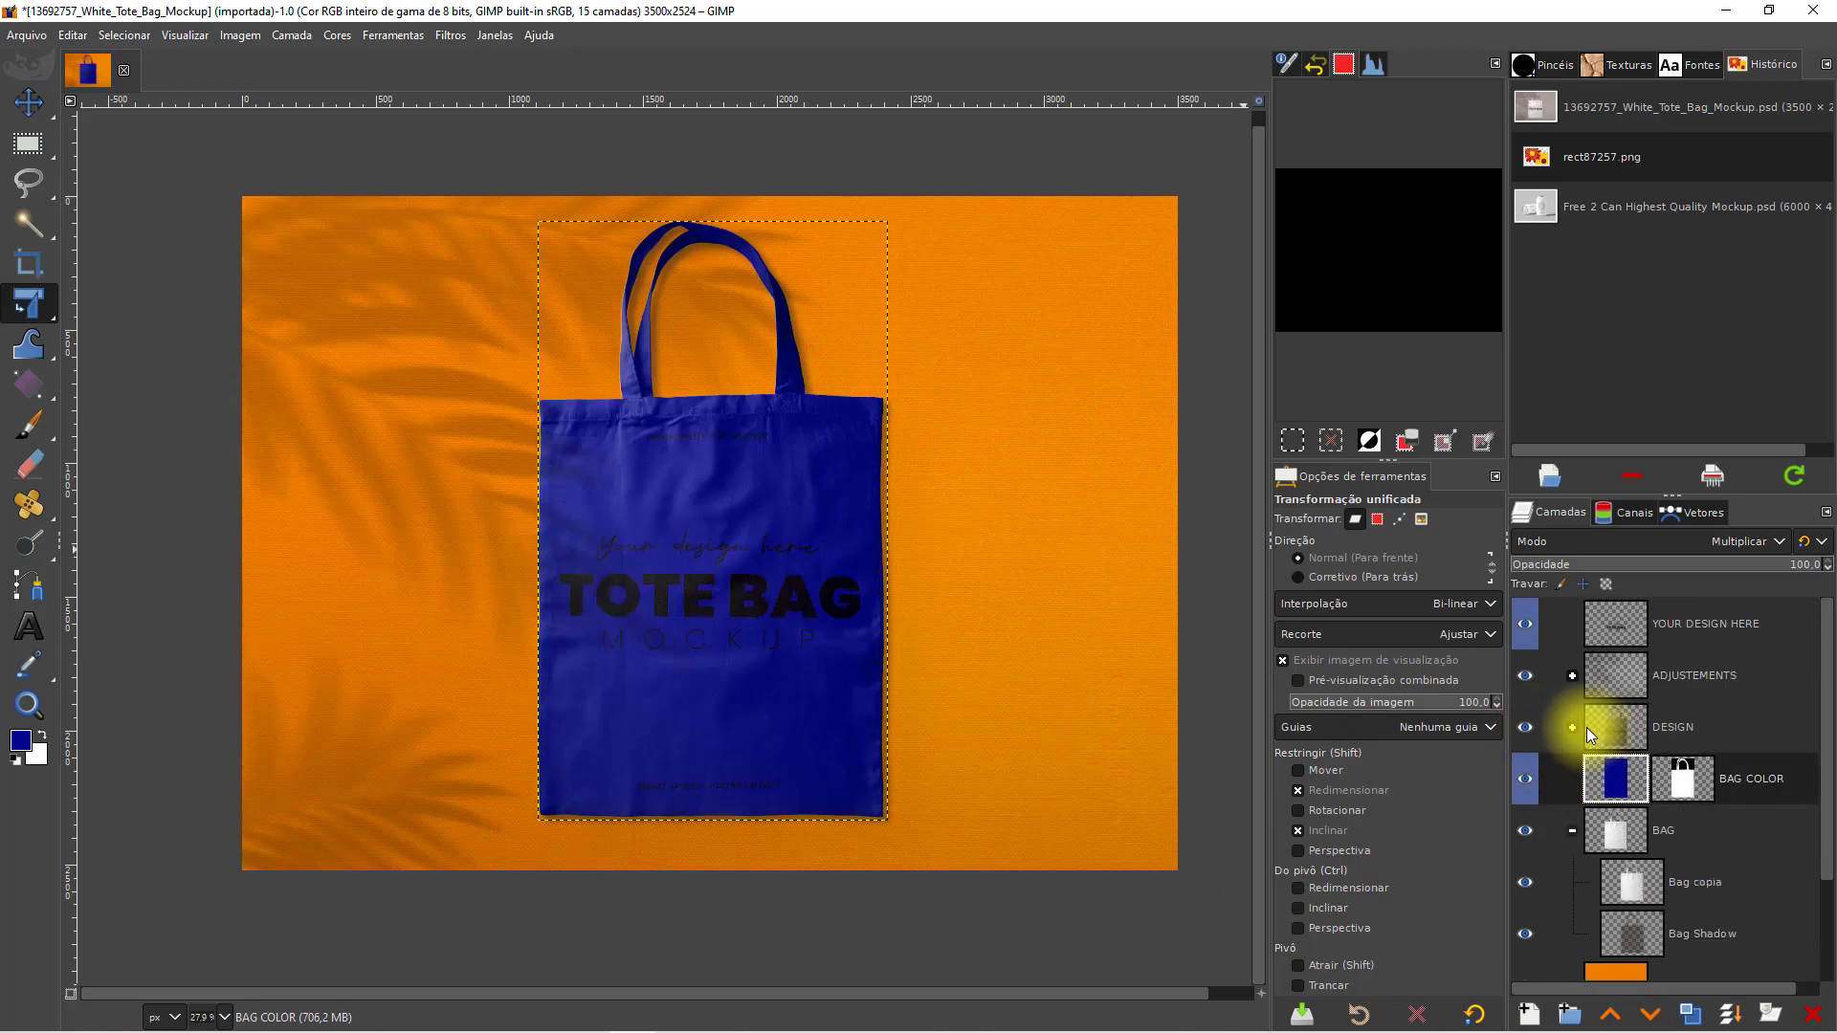
{"action": "left_click", "coordinate": [1580, 727]}
{"action": "left_click", "coordinate": [1571, 728]}
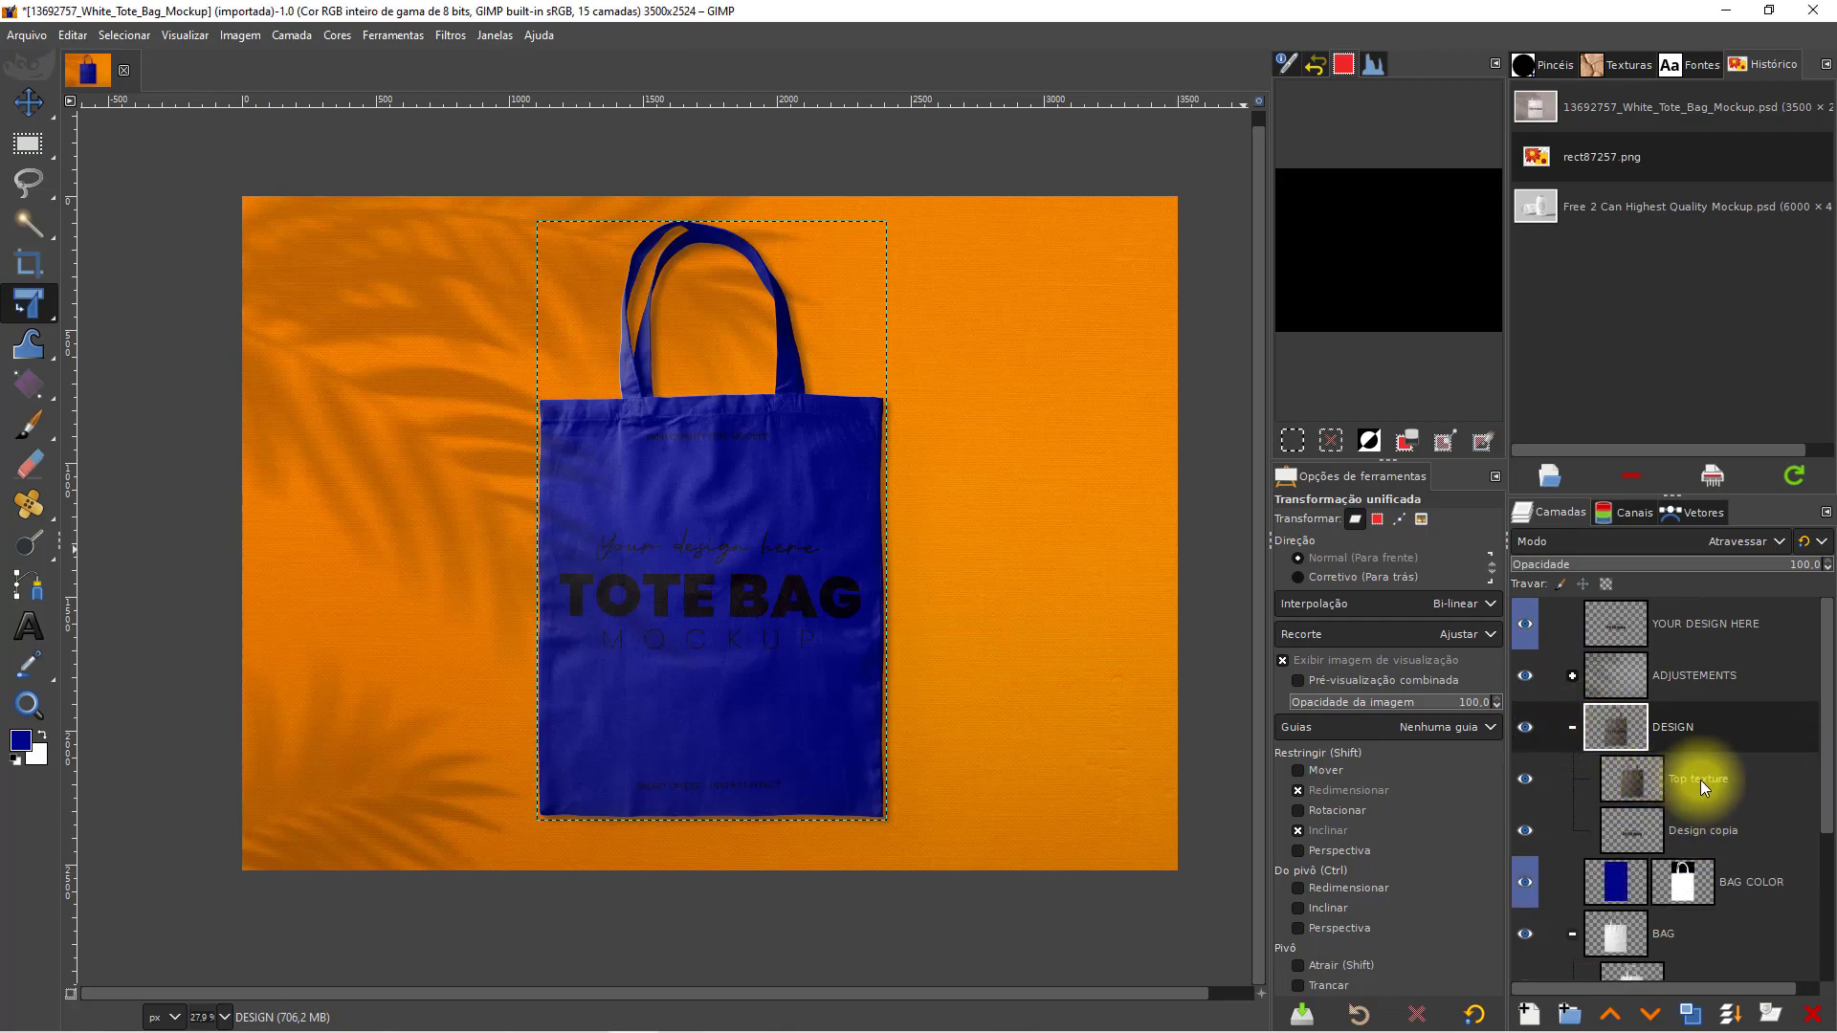
{"action": "left_click", "coordinate": [1525, 780]}
{"action": "left_click", "coordinate": [1523, 779]}
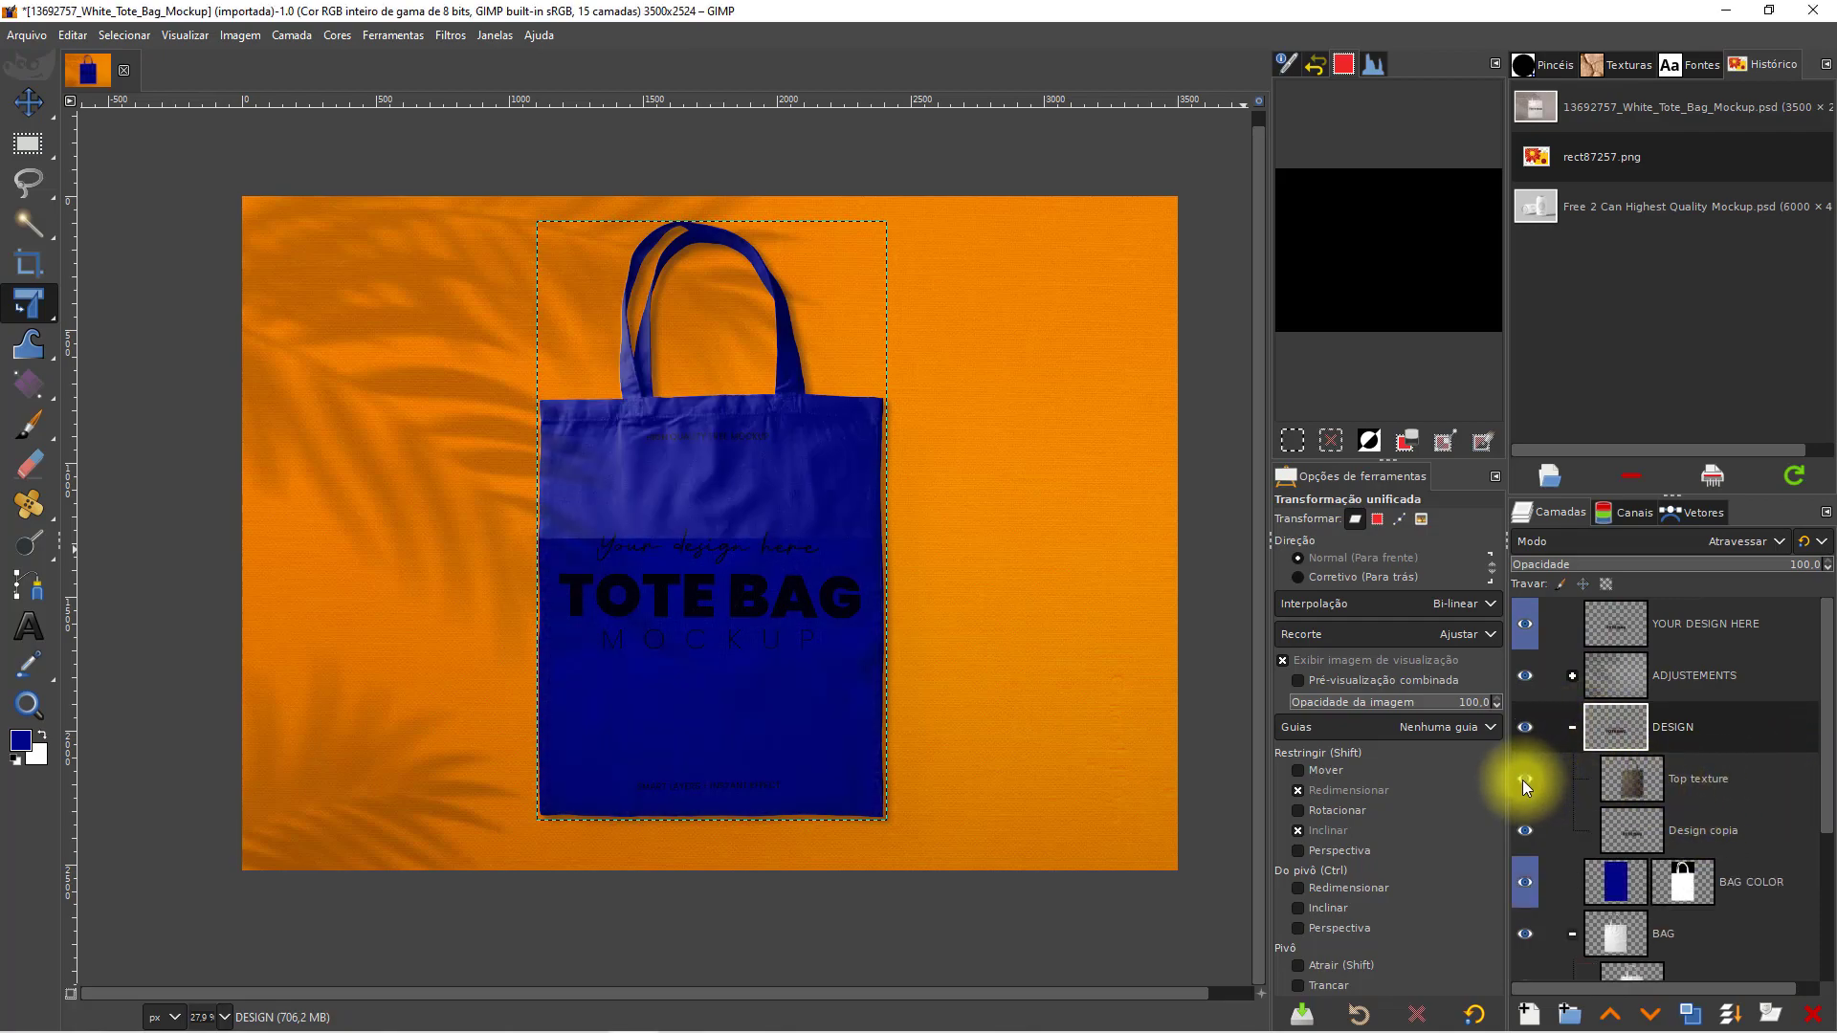
- Copy the whole Logo.png image and paste it into the mockup's DESIGN group as a new layer directly above Design copia
{"action": "left_click", "coordinate": [1710, 832]}
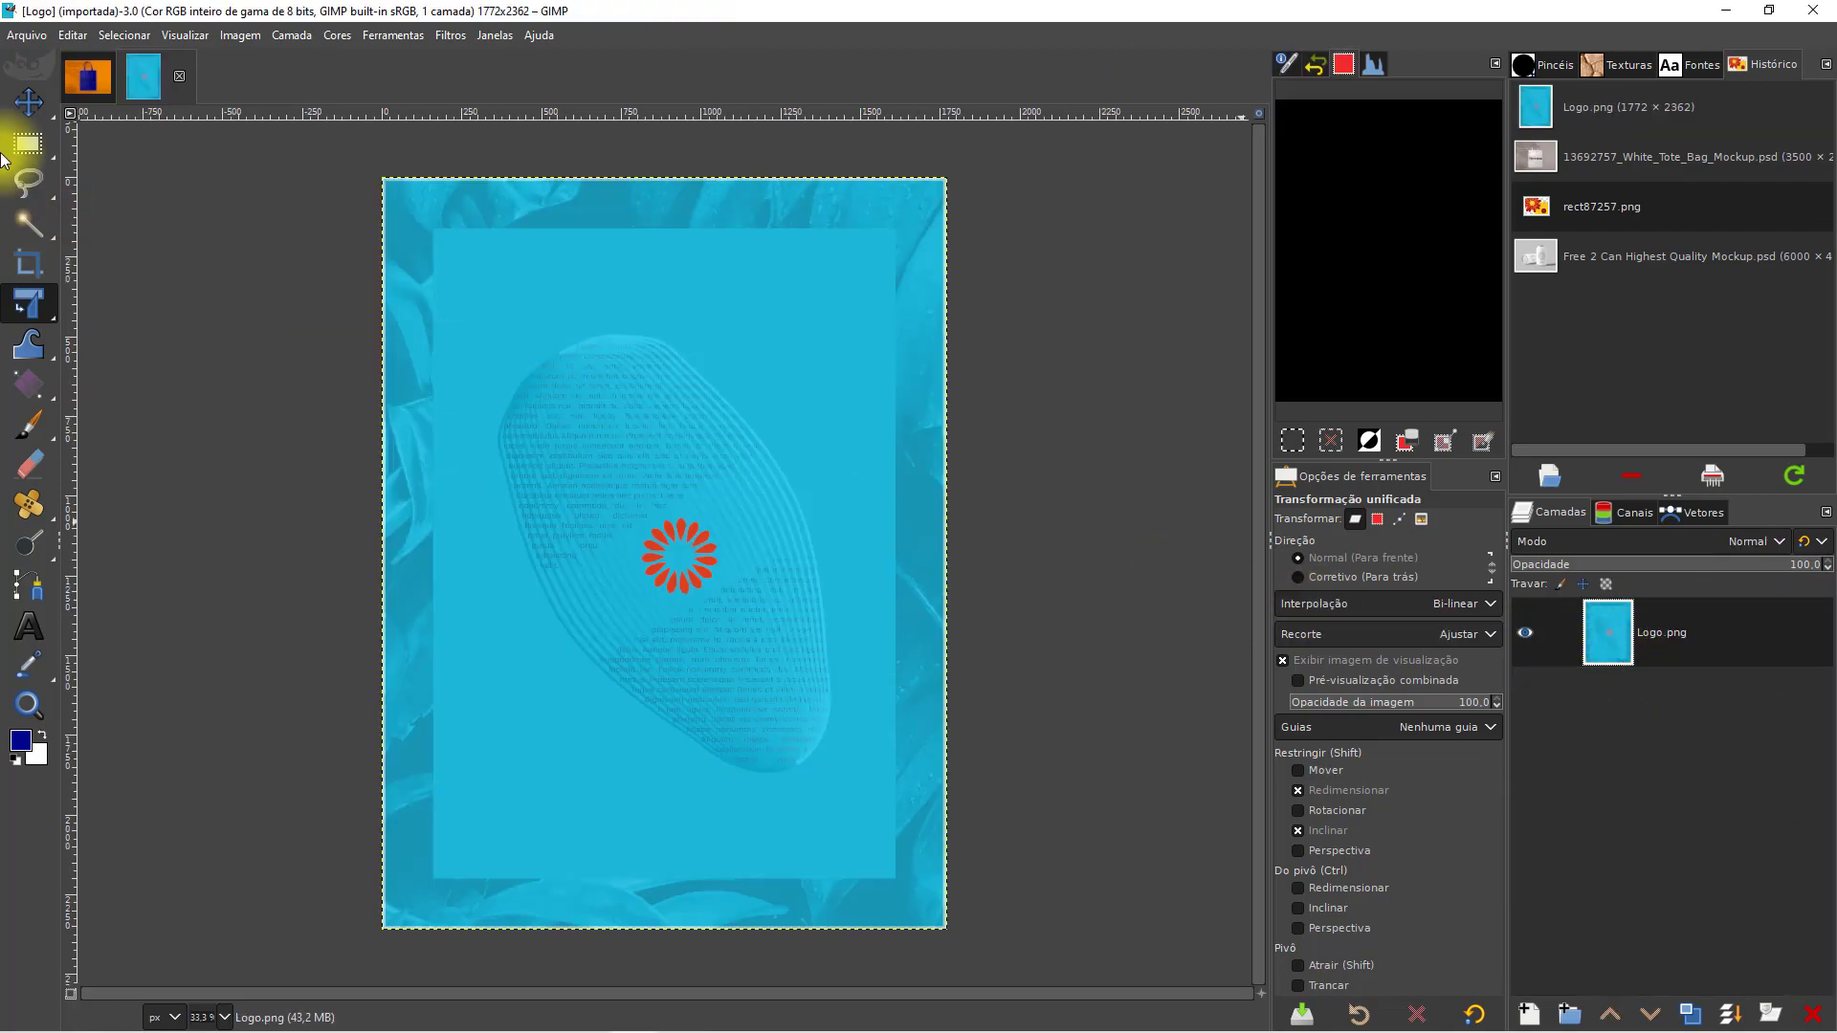
{"action": "left_click", "coordinate": [72, 34]}
{"action": "left_click", "coordinate": [123, 176]}
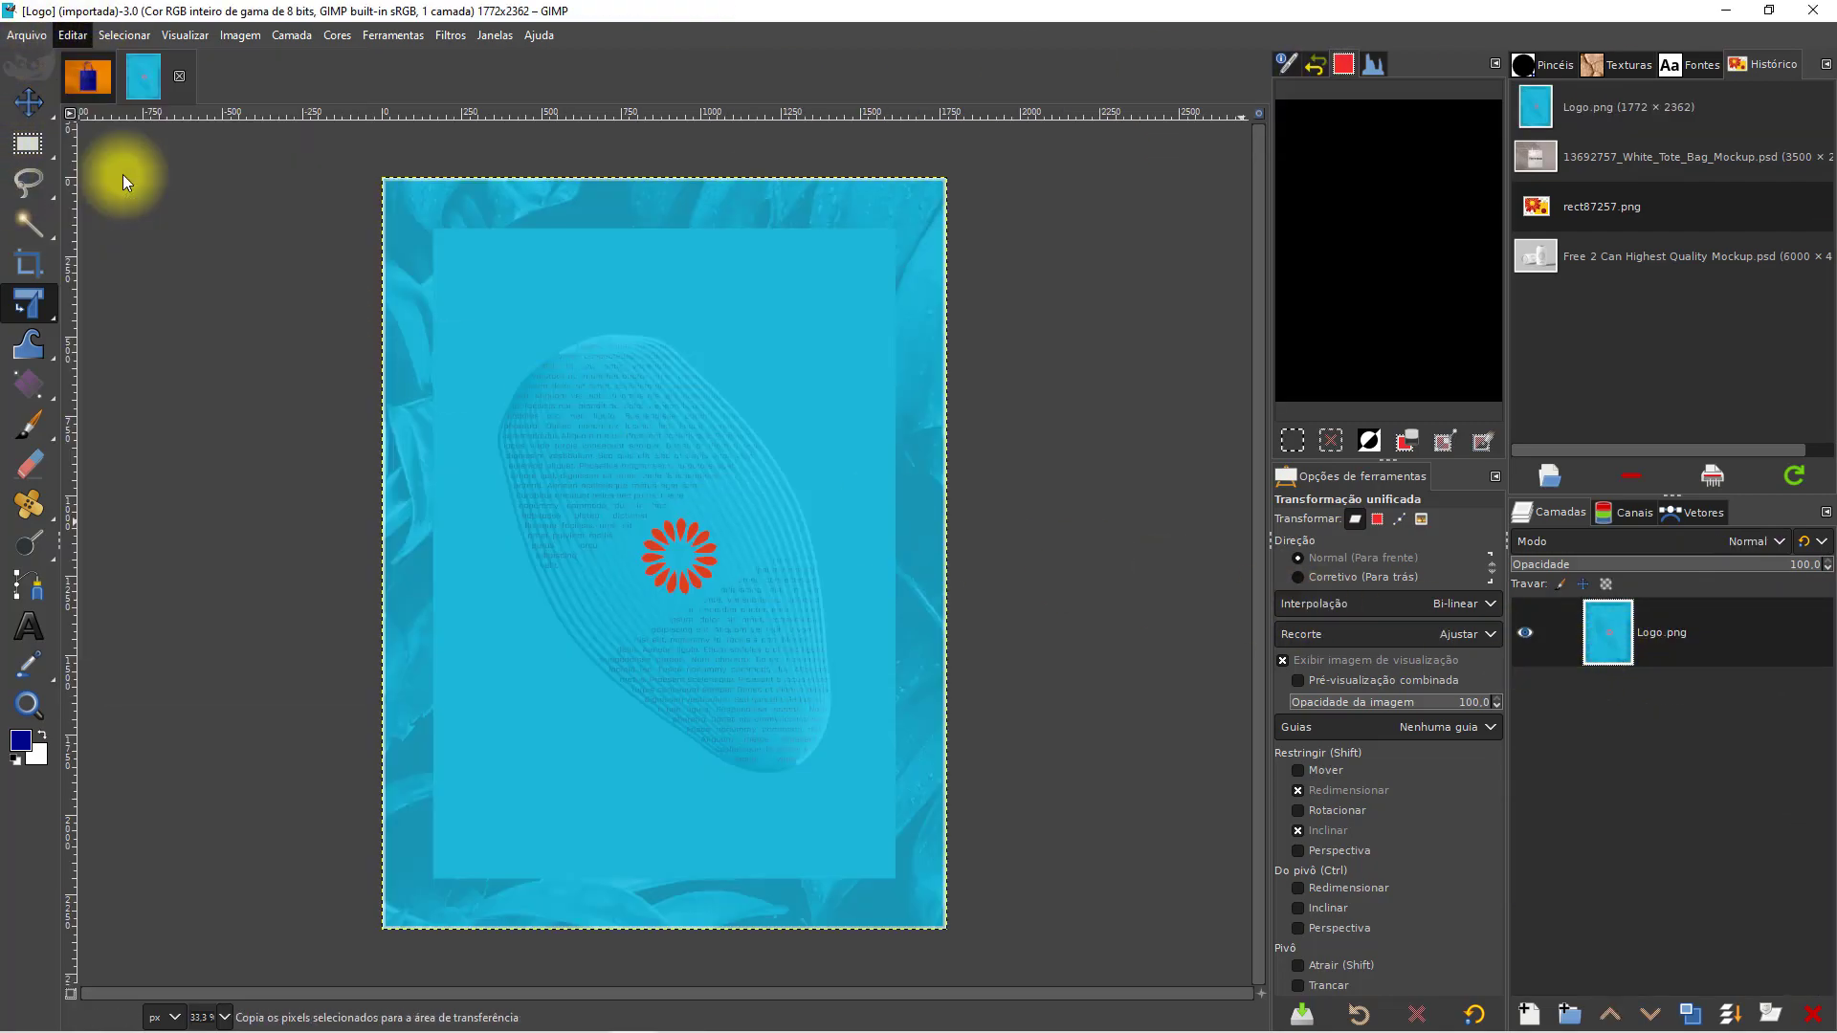
{"action": "left_click", "coordinate": [84, 84]}
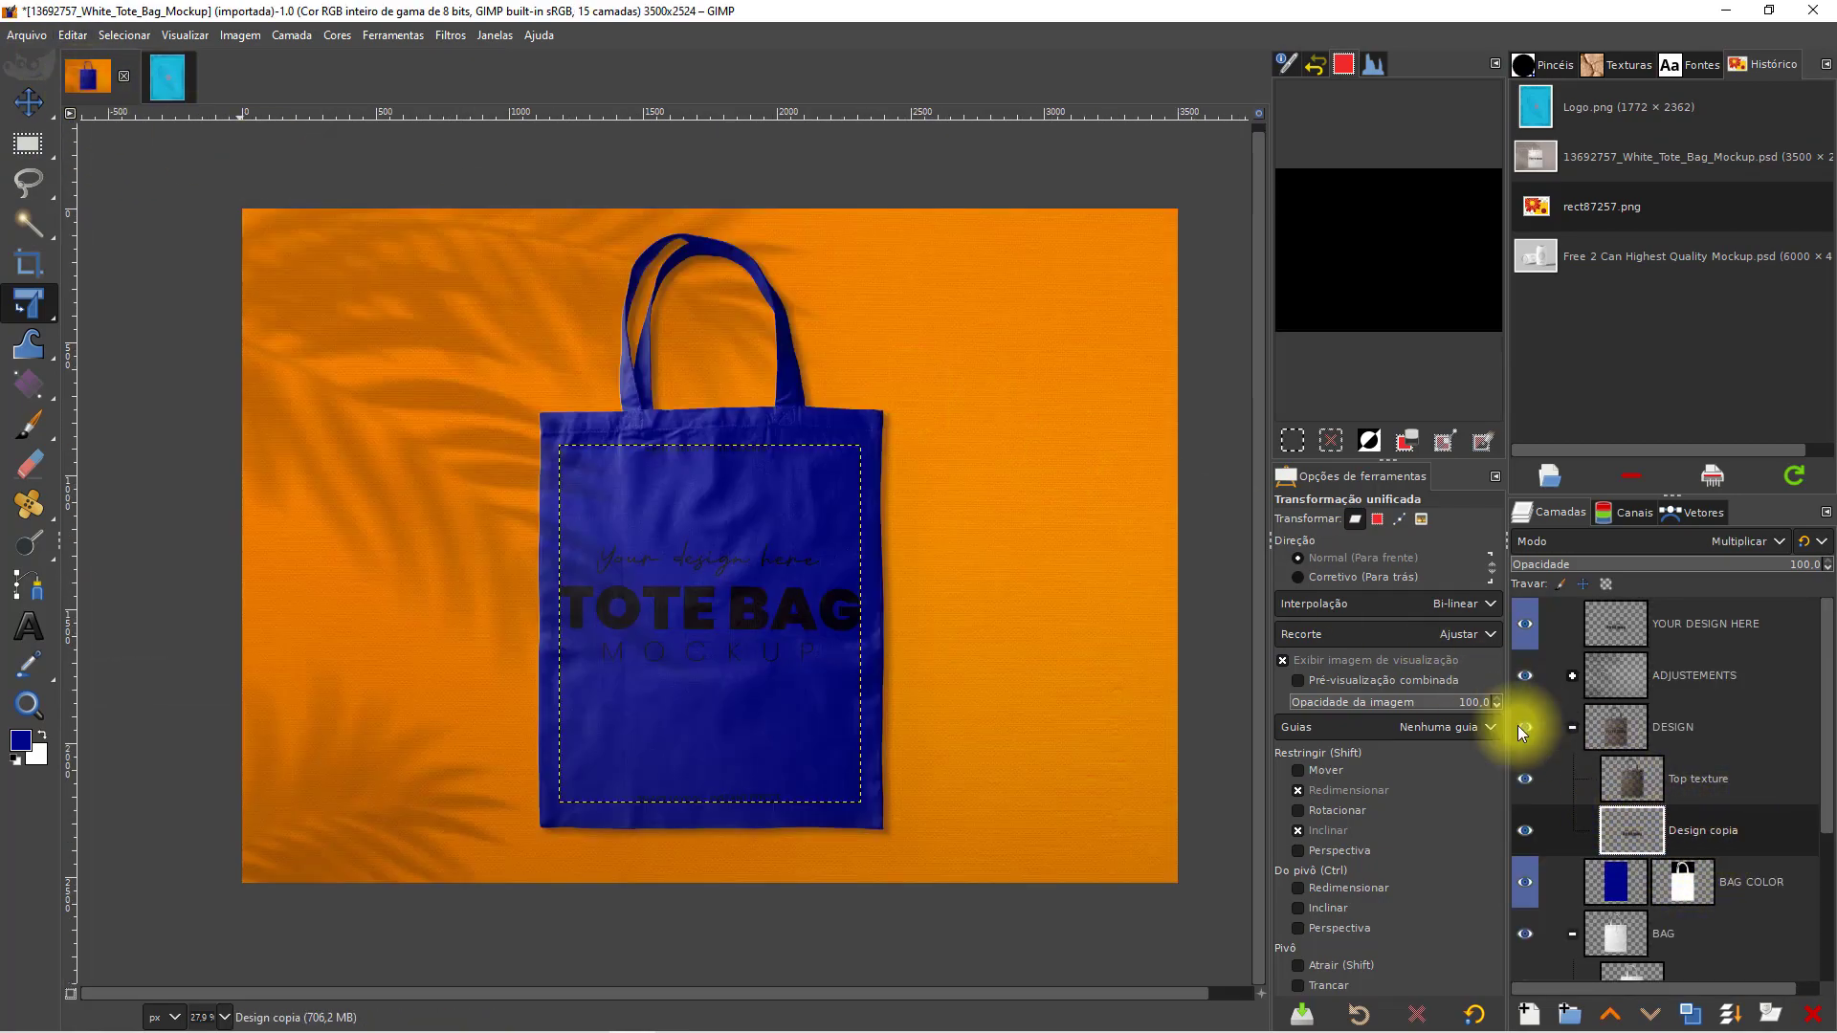
{"action": "left_click", "coordinate": [71, 37]}
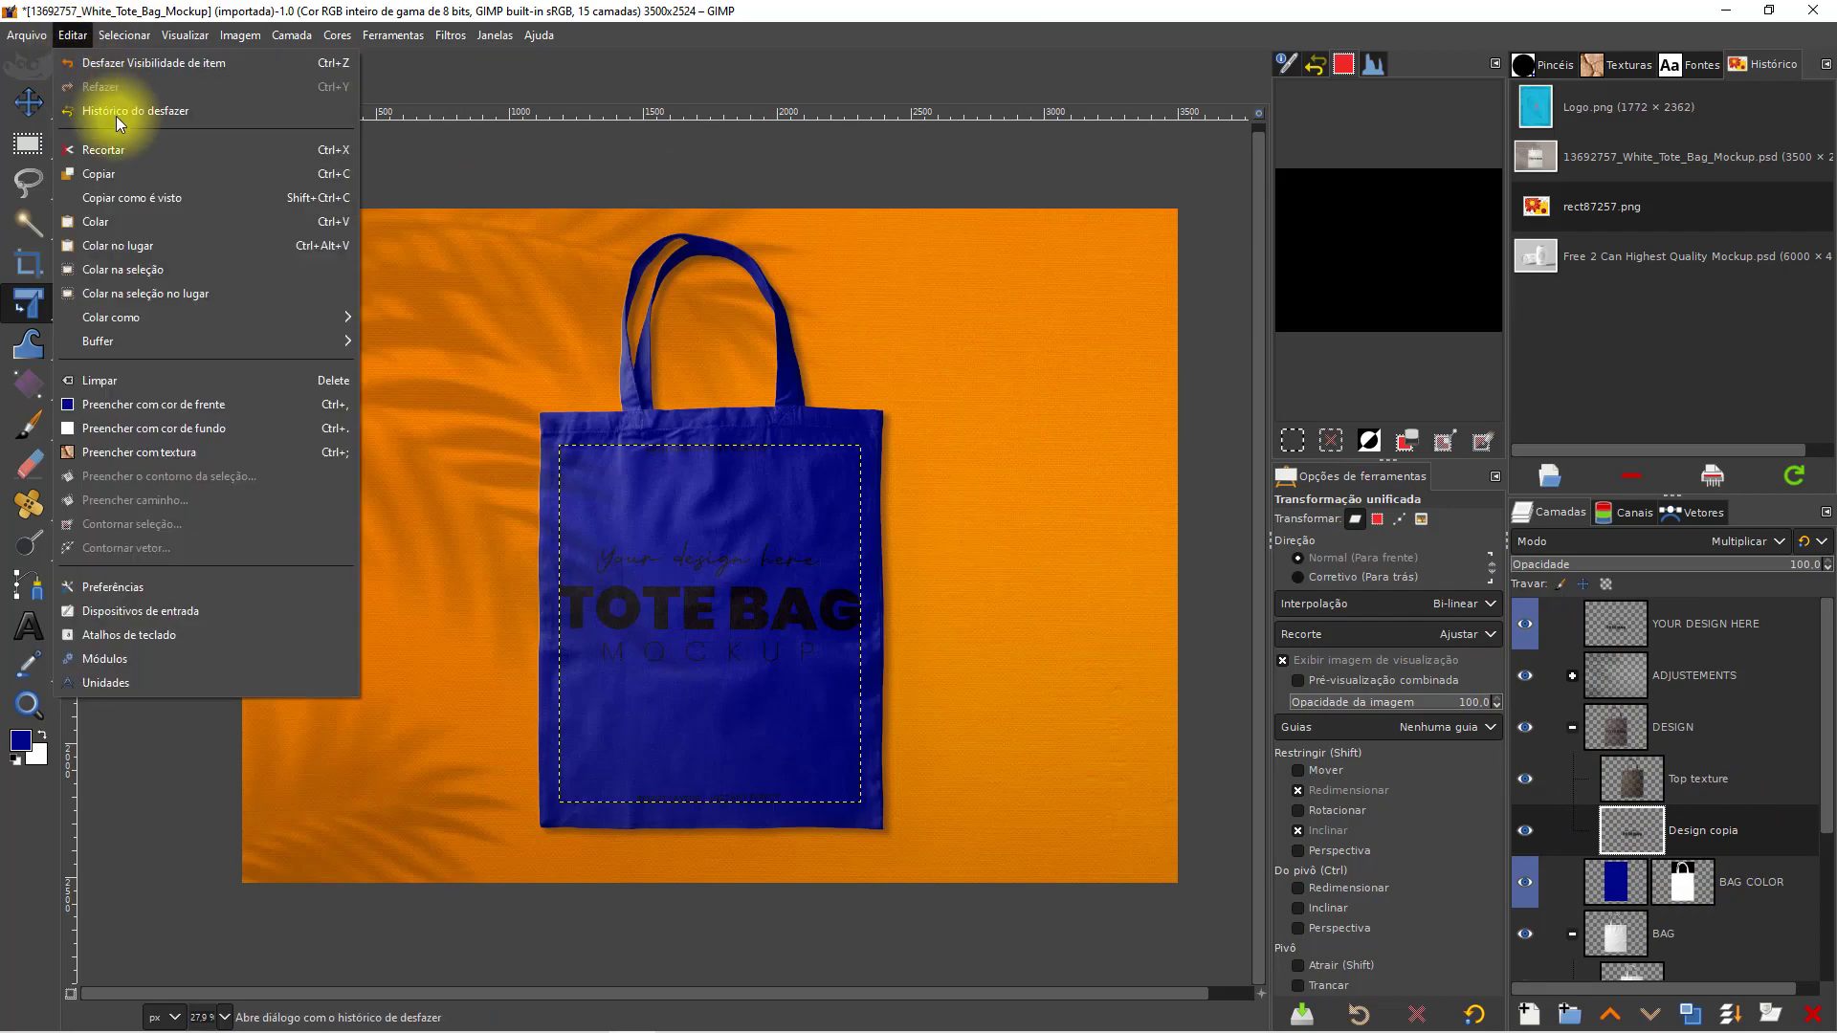
{"action": "left_click", "coordinate": [172, 222]}
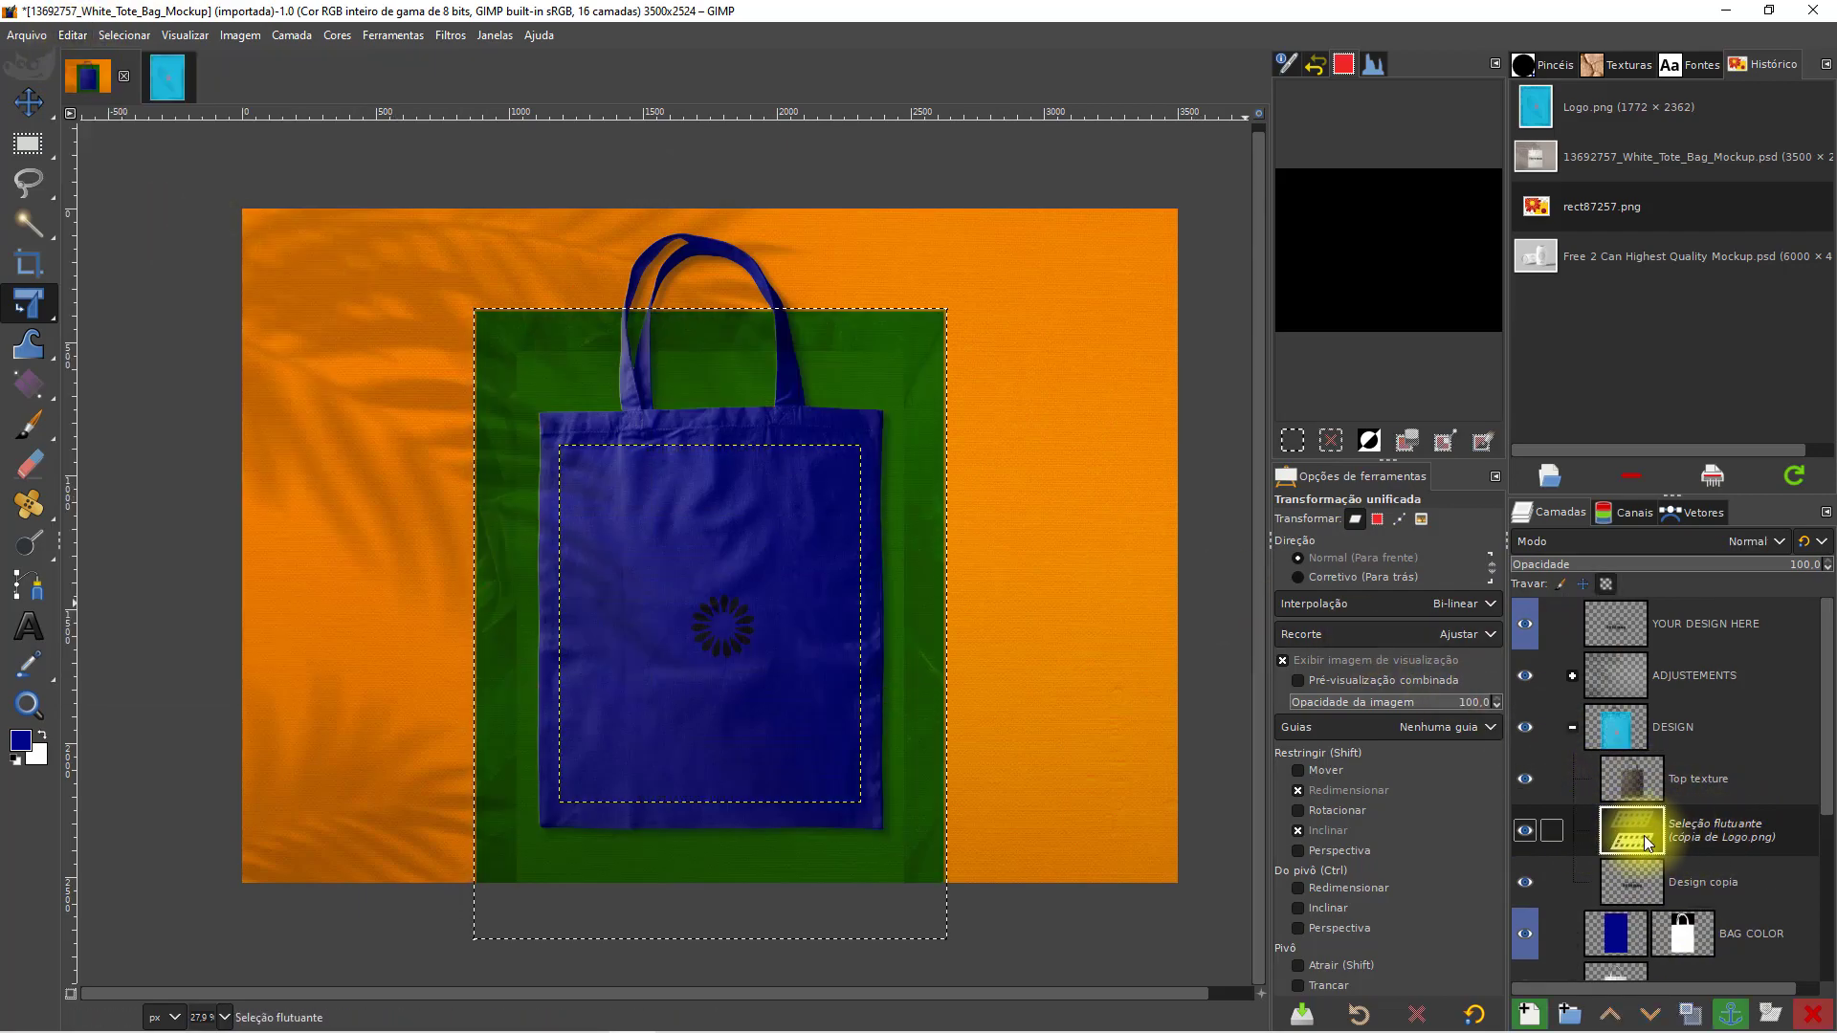
{"action": "left_click", "coordinate": [1528, 1017]}
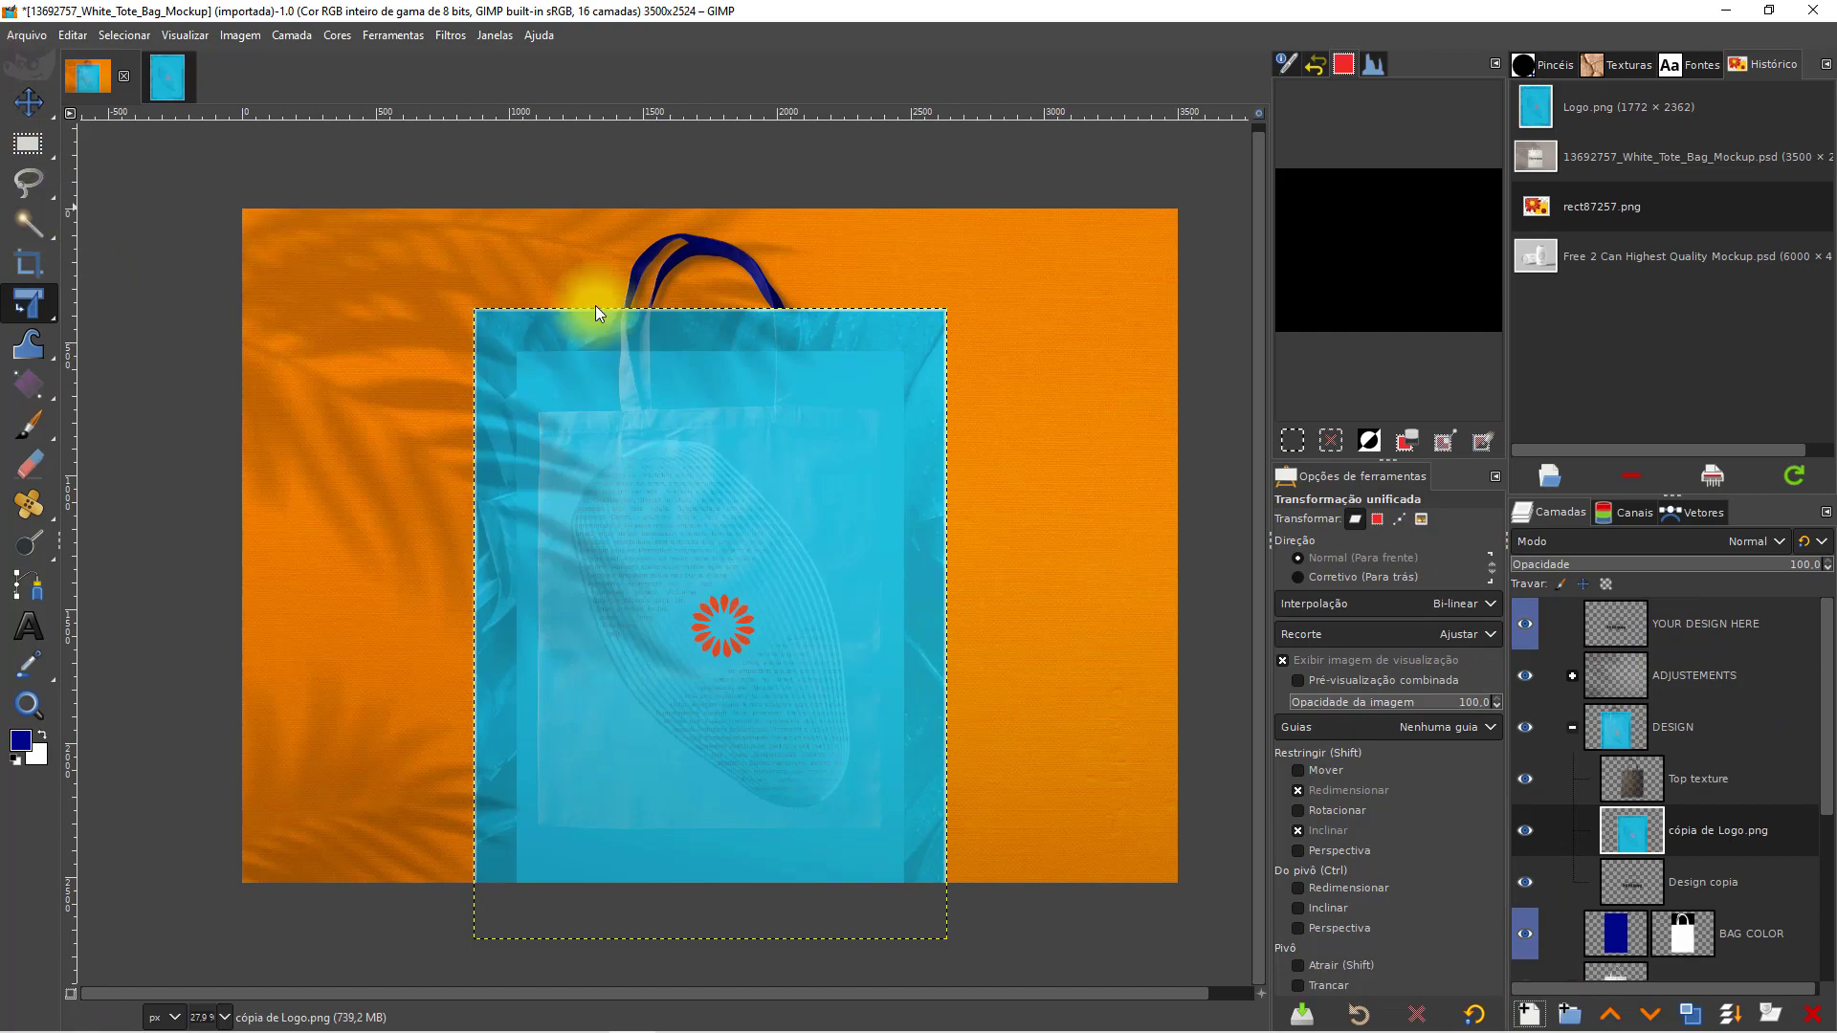
- Hide the Design copia layer and scale the pasted logo layer to about half its size, centred on the bag front
{"action": "left_click", "coordinate": [1525, 881]}
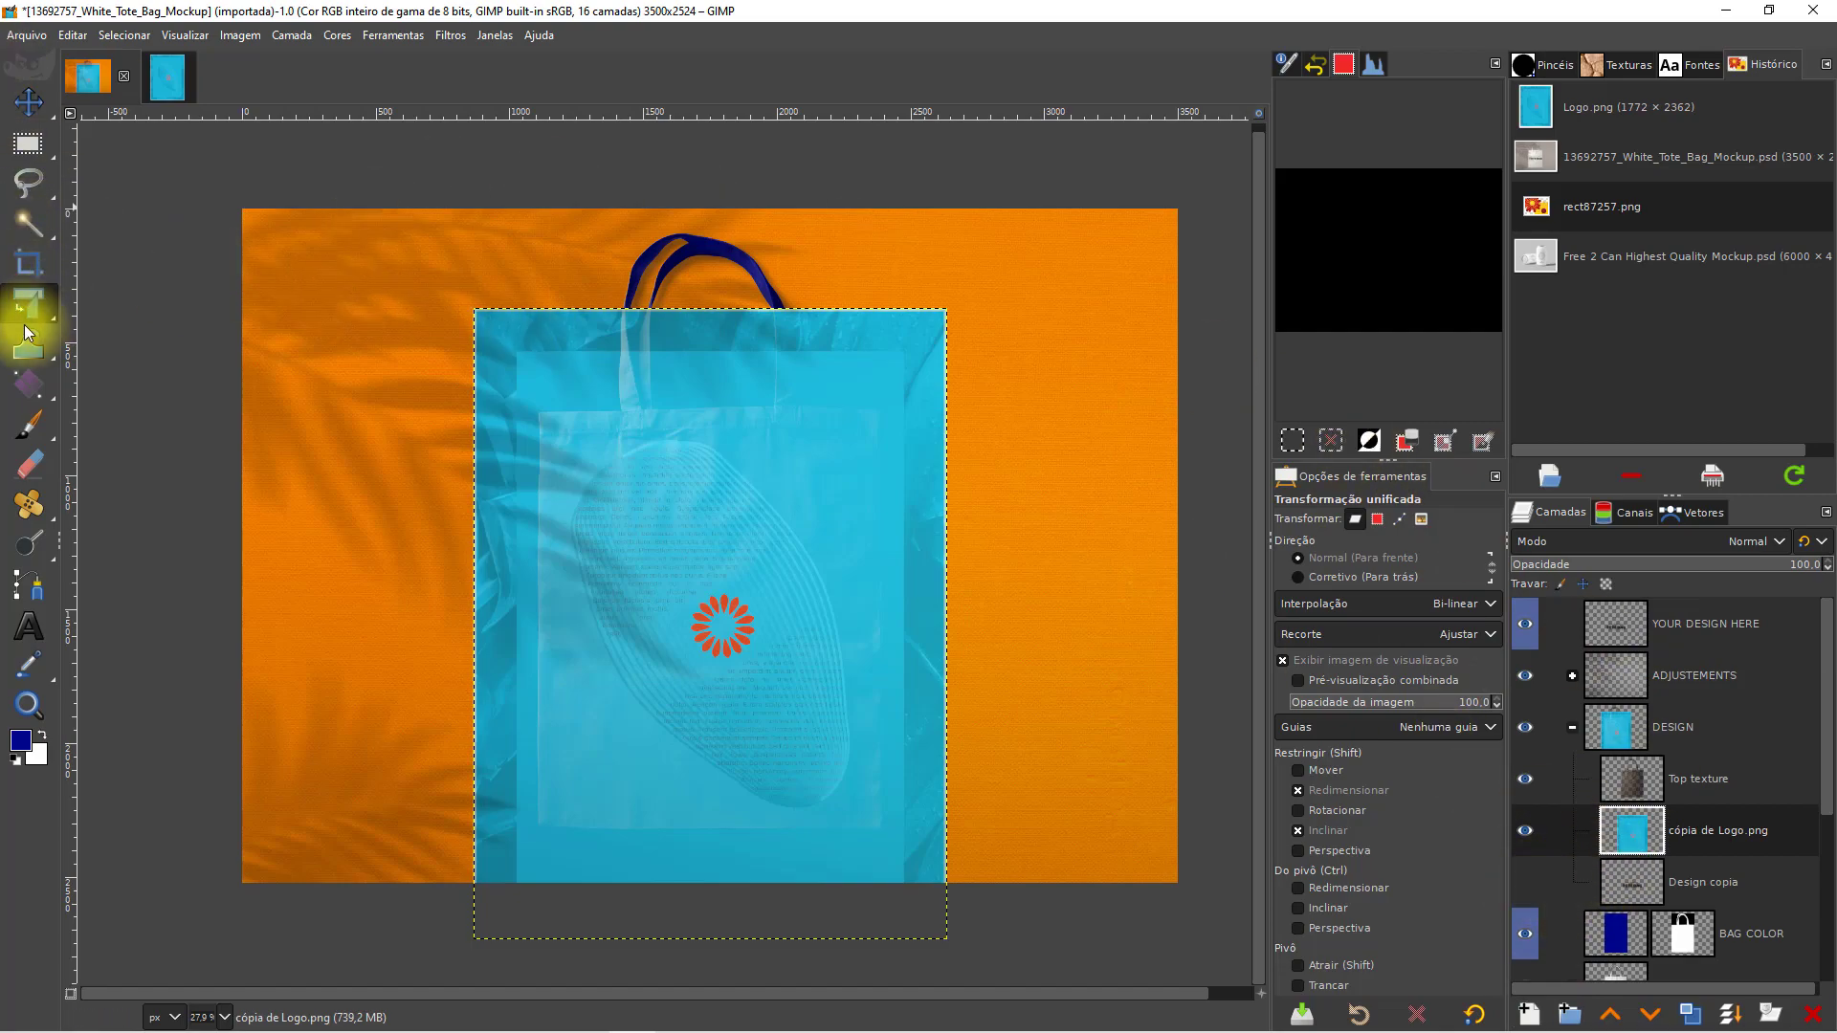
{"action": "mouse_move", "coordinate": [25, 312]}
{"action": "left_click", "coordinate": [176, 387]}
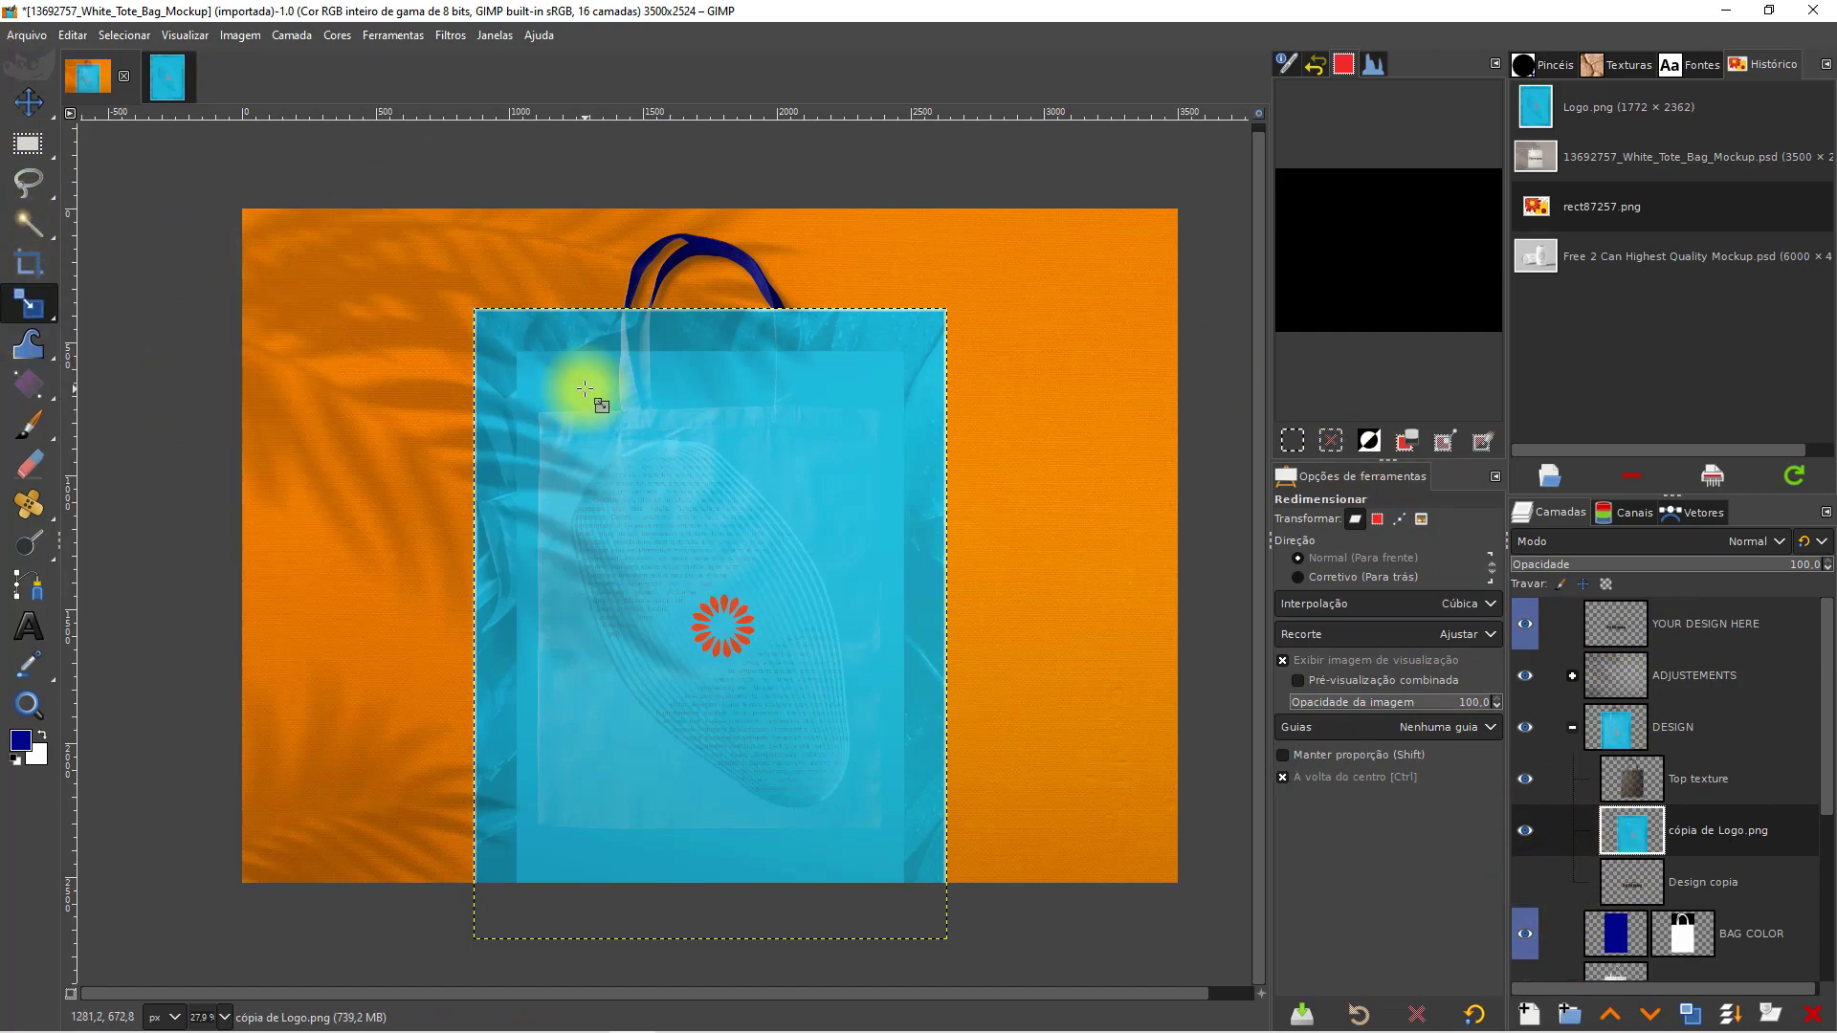
{"action": "left_click", "coordinate": [585, 388]}
{"action": "left_click_drag", "start_coordinate": [484, 934], "coordinate": [752, 652]}
{"action": "key", "text": "Return"}
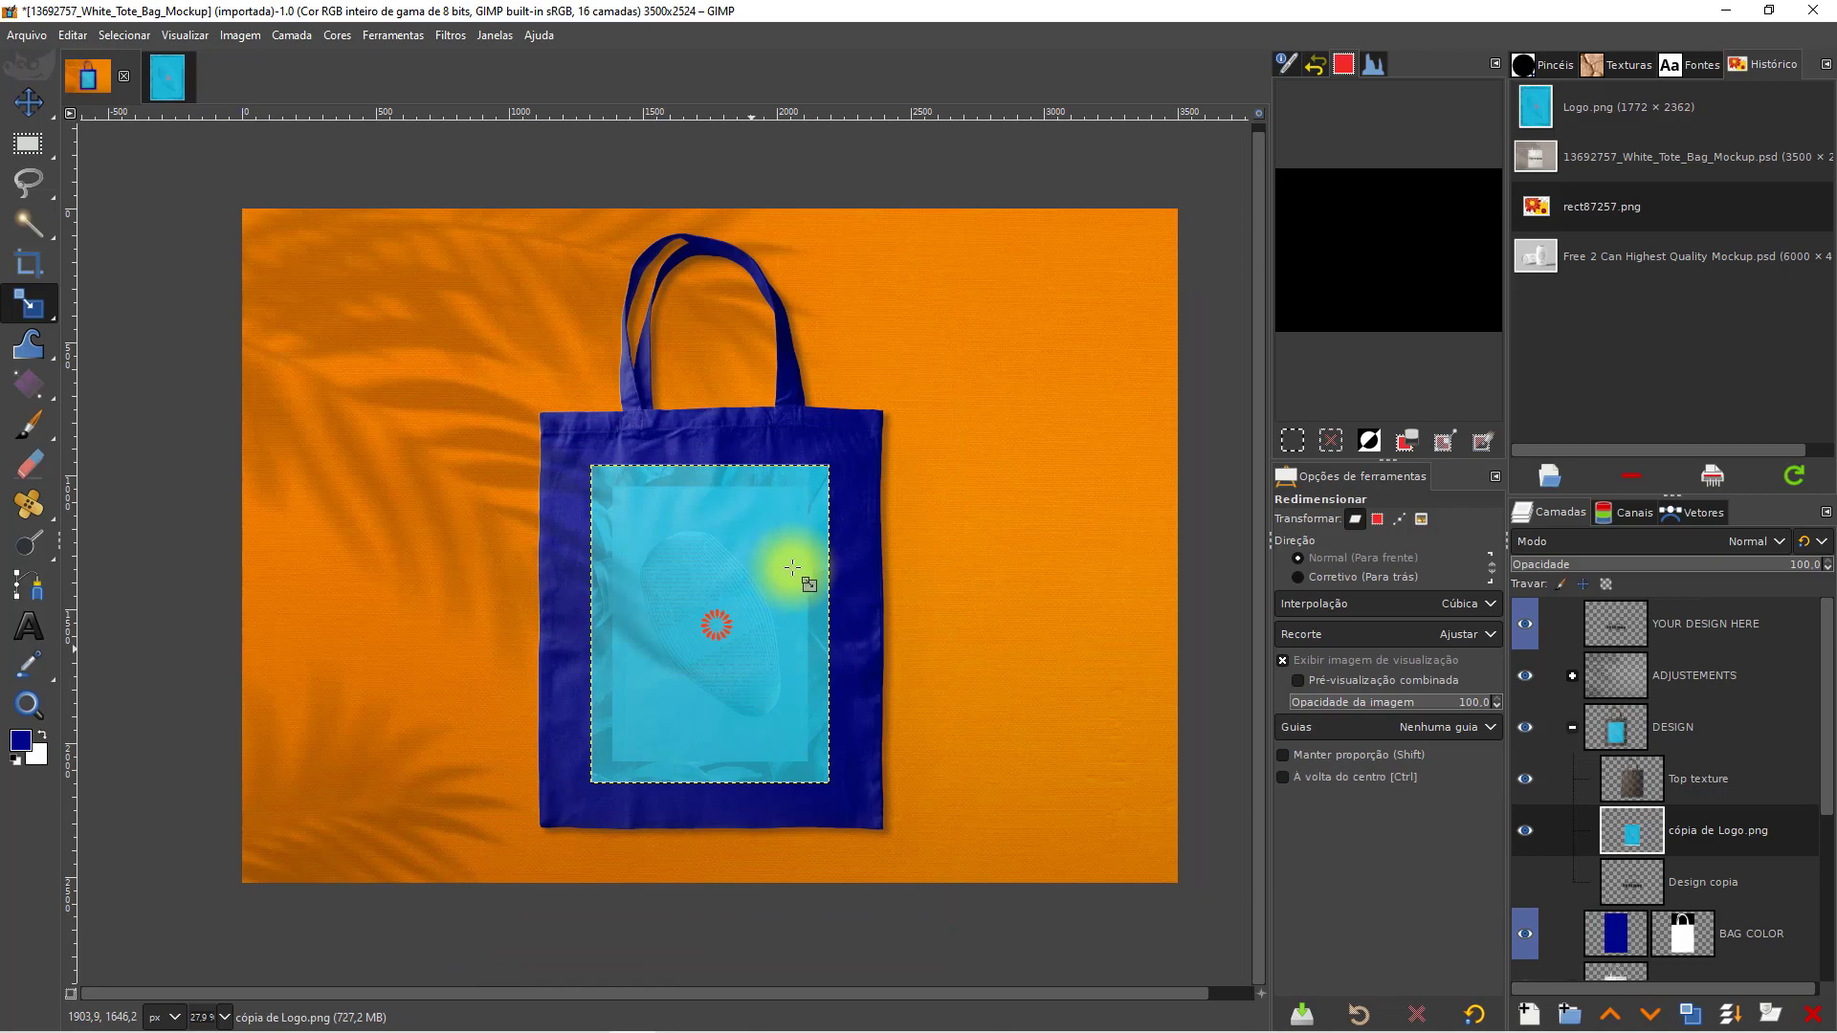
- Examine the fabric weave on the pasted logo up close and check the Design copia layer's blend mode
{"action": "scroll", "coordinate": [797, 581], "scroll_direction": "up", "scroll_amount": 8}
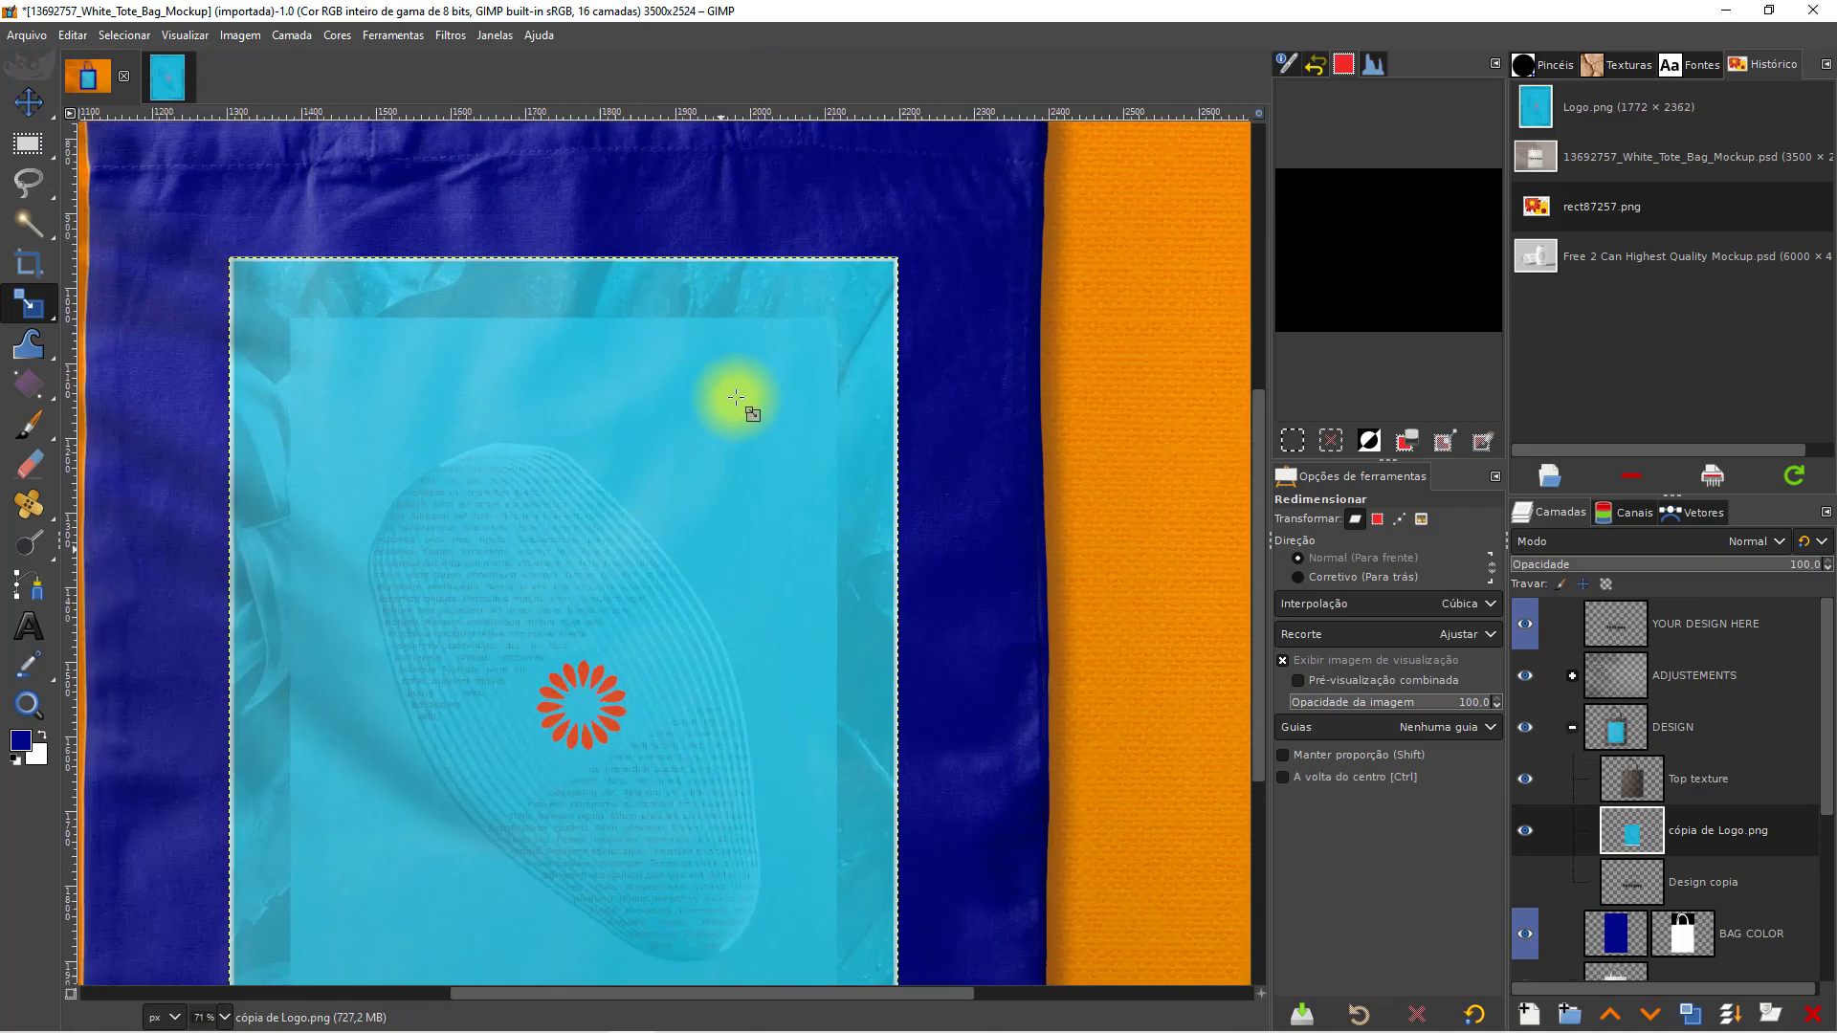
{"action": "scroll", "coordinate": [810, 582], "scroll_direction": "up", "scroll_amount": 8}
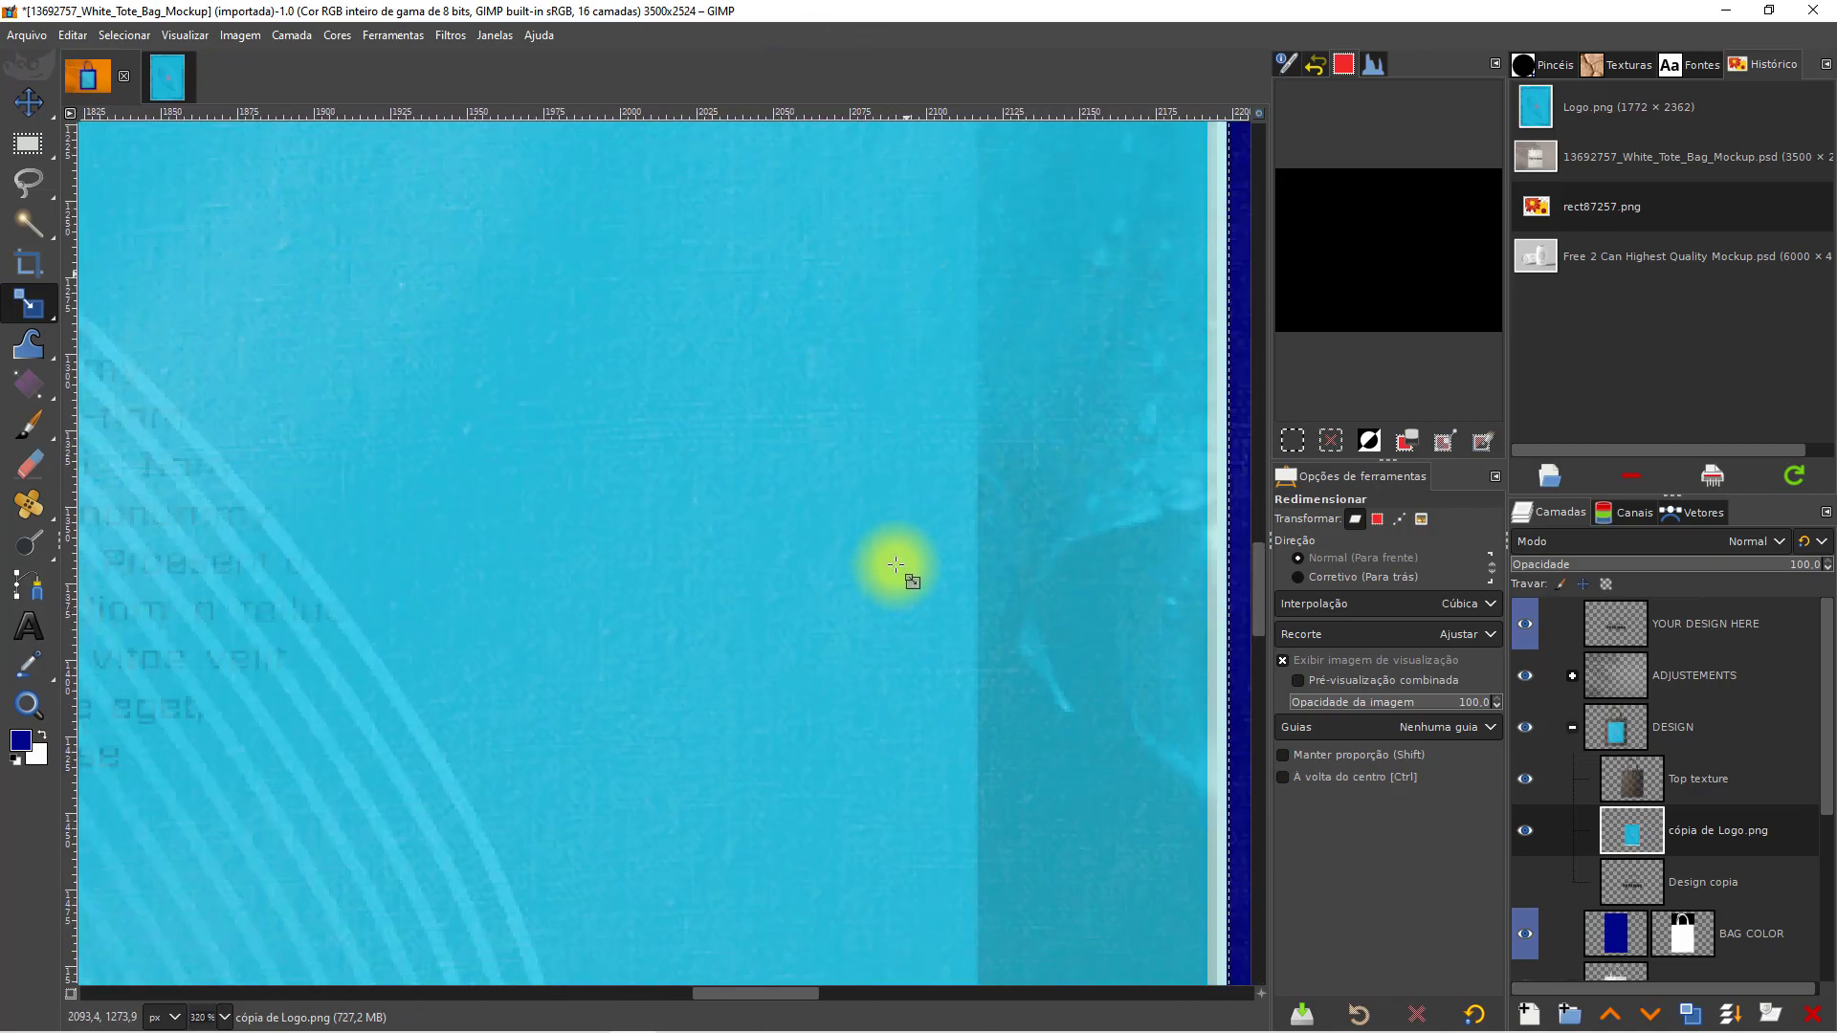
{"action": "scroll", "coordinate": [889, 522], "scroll_direction": "down", "scroll_amount": 6}
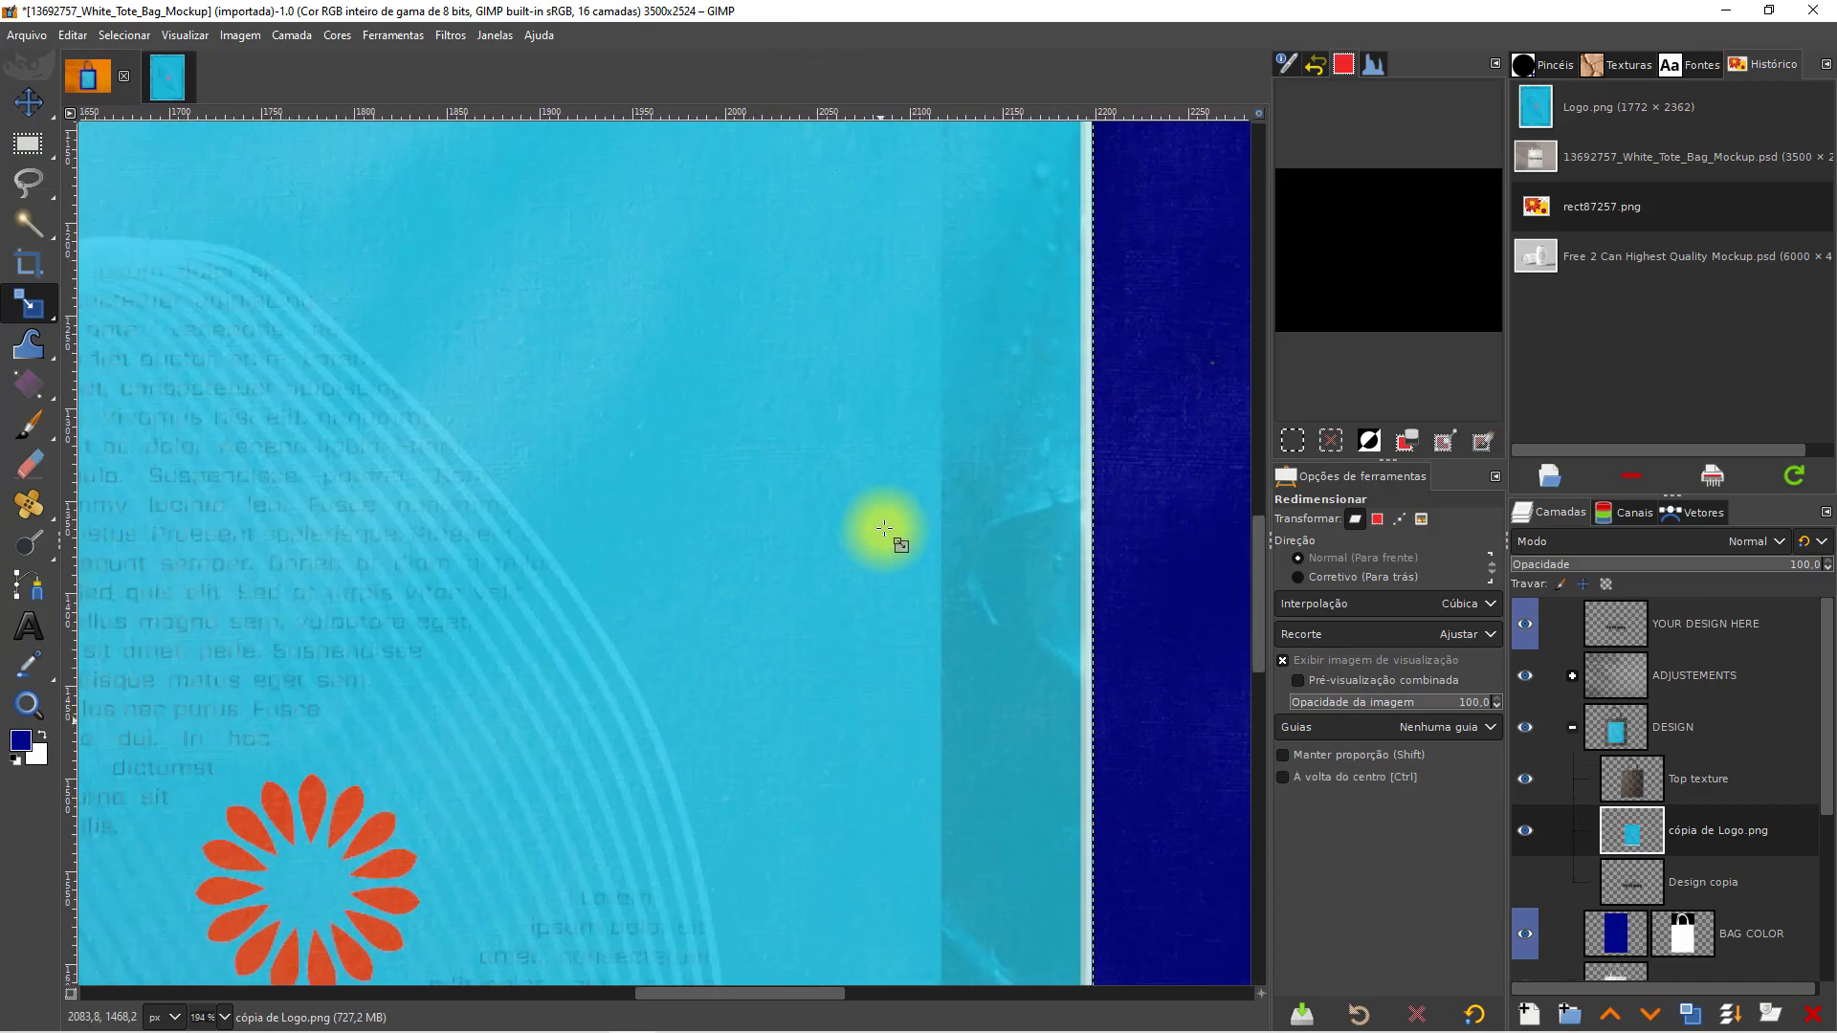
{"action": "scroll", "coordinate": [883, 633], "scroll_direction": "down", "scroll_amount": 7}
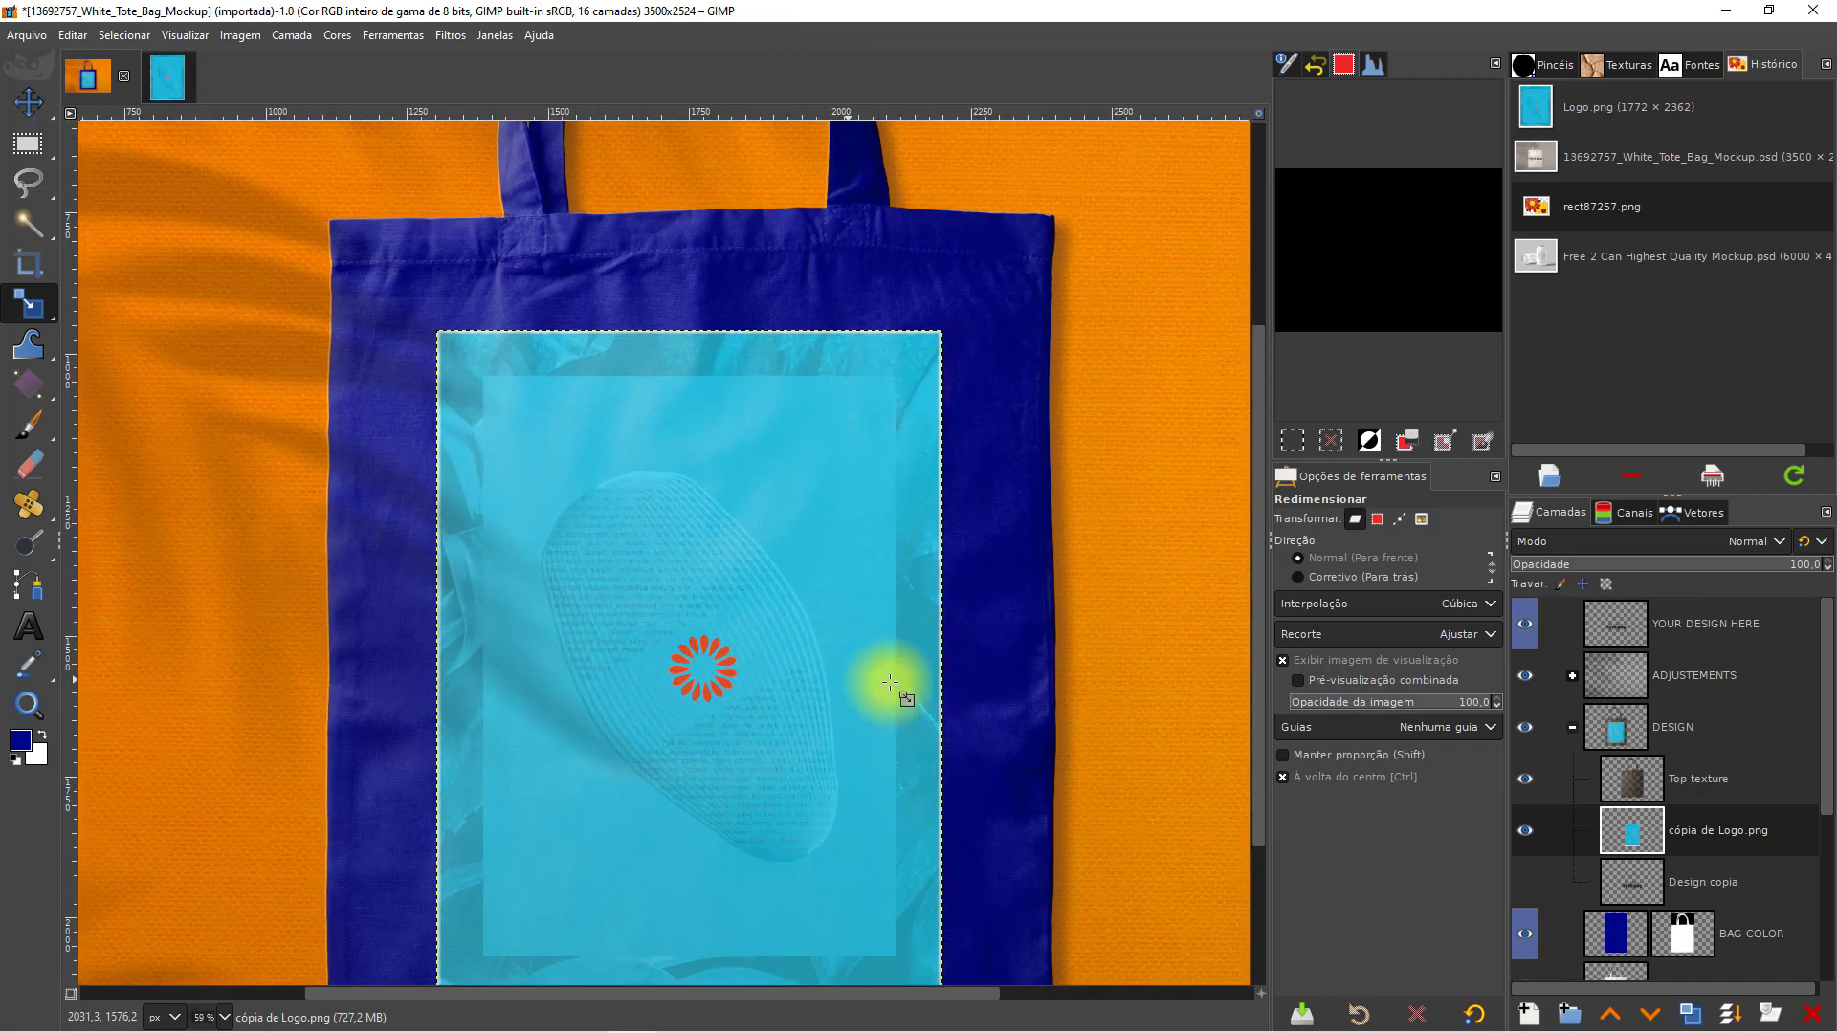
{"action": "left_click", "coordinate": [1719, 884]}
{"action": "left_click", "coordinate": [1617, 821]}
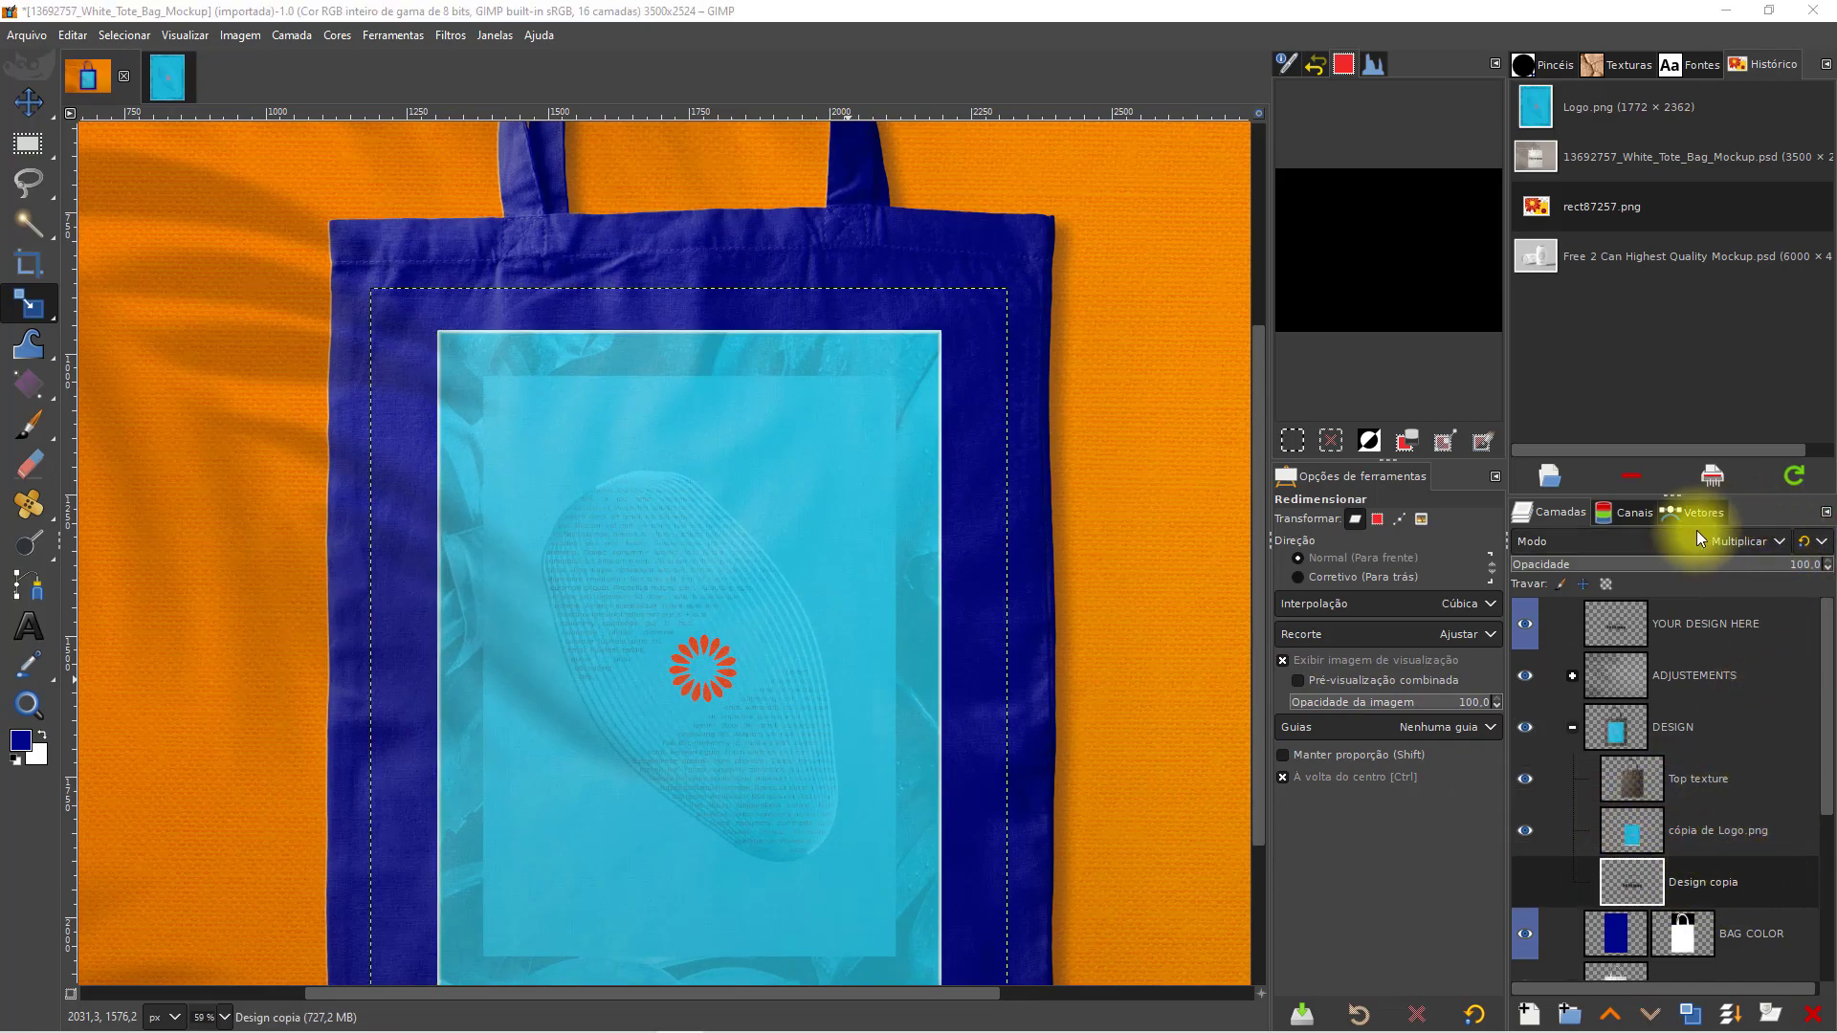
- Try the Multiplicar blend mode on the cópia de Logo.png layer and compare its settings with the Design copia layer
{"action": "left_click", "coordinate": [1715, 831]}
{"action": "left_click_drag", "start_coordinate": [788, 603], "coordinate": [788, 515]}
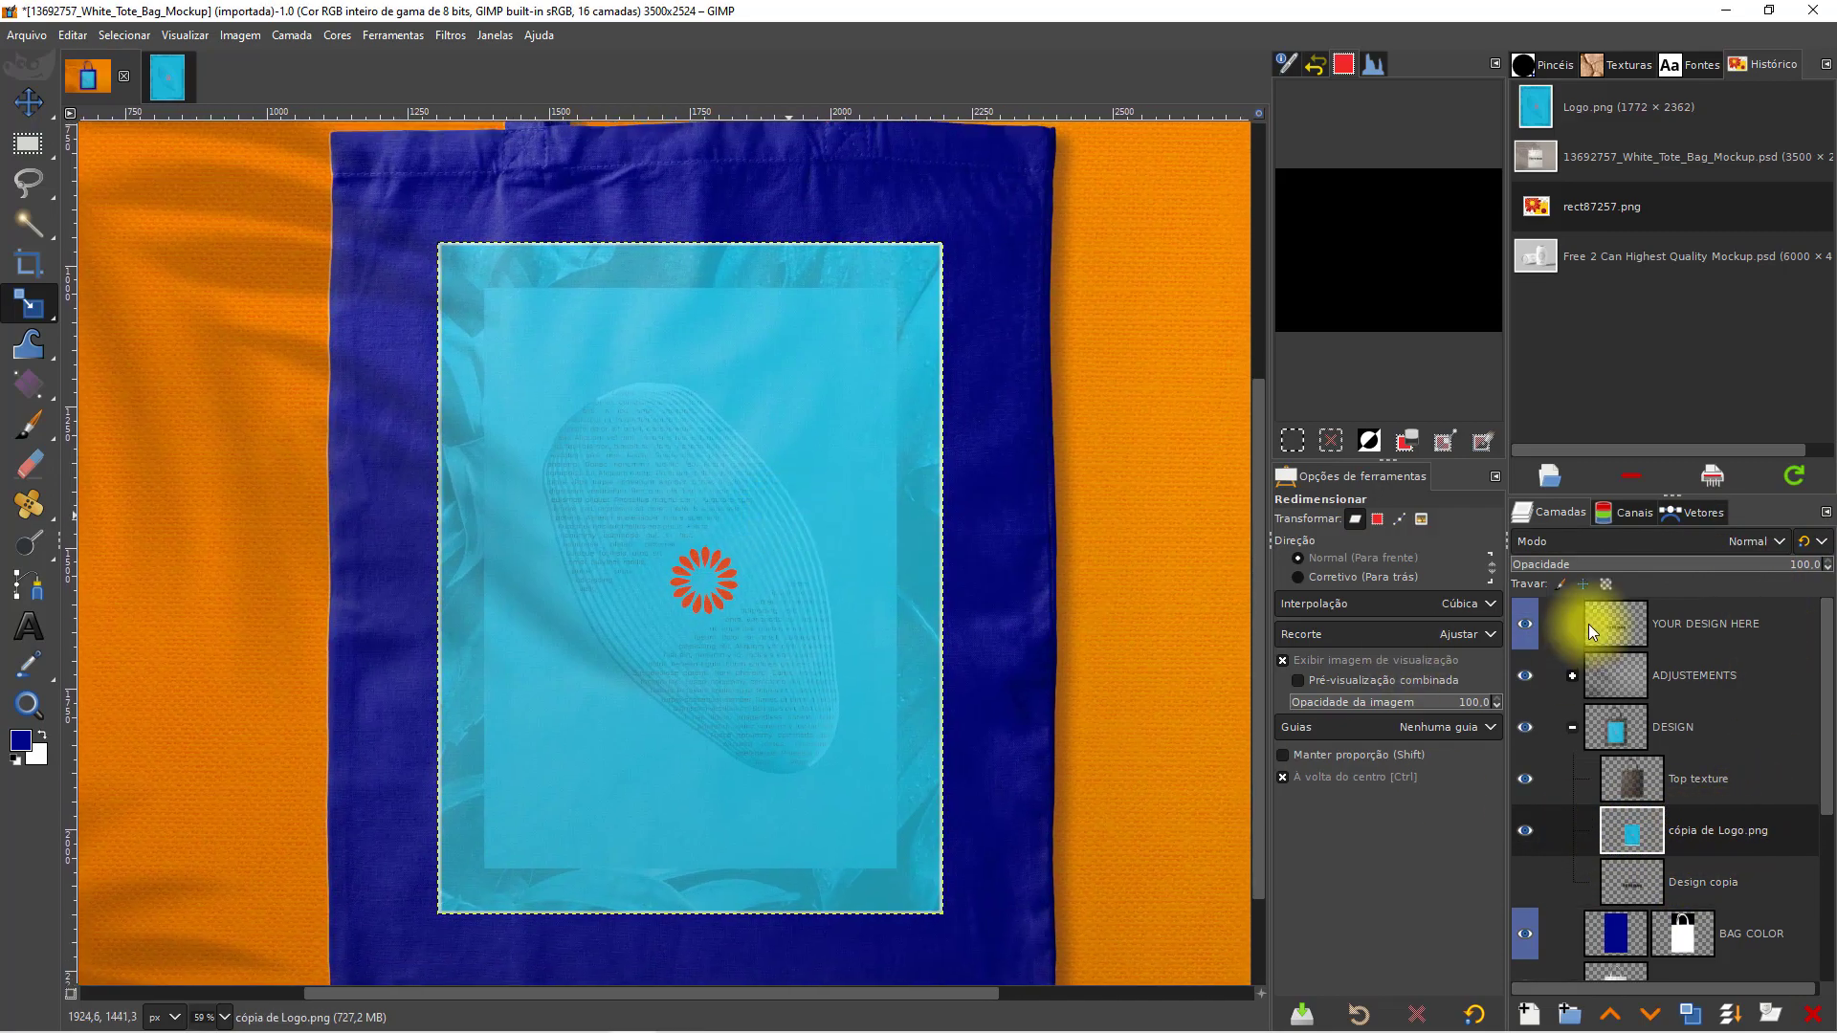
{"action": "left_click", "coordinate": [1776, 539]}
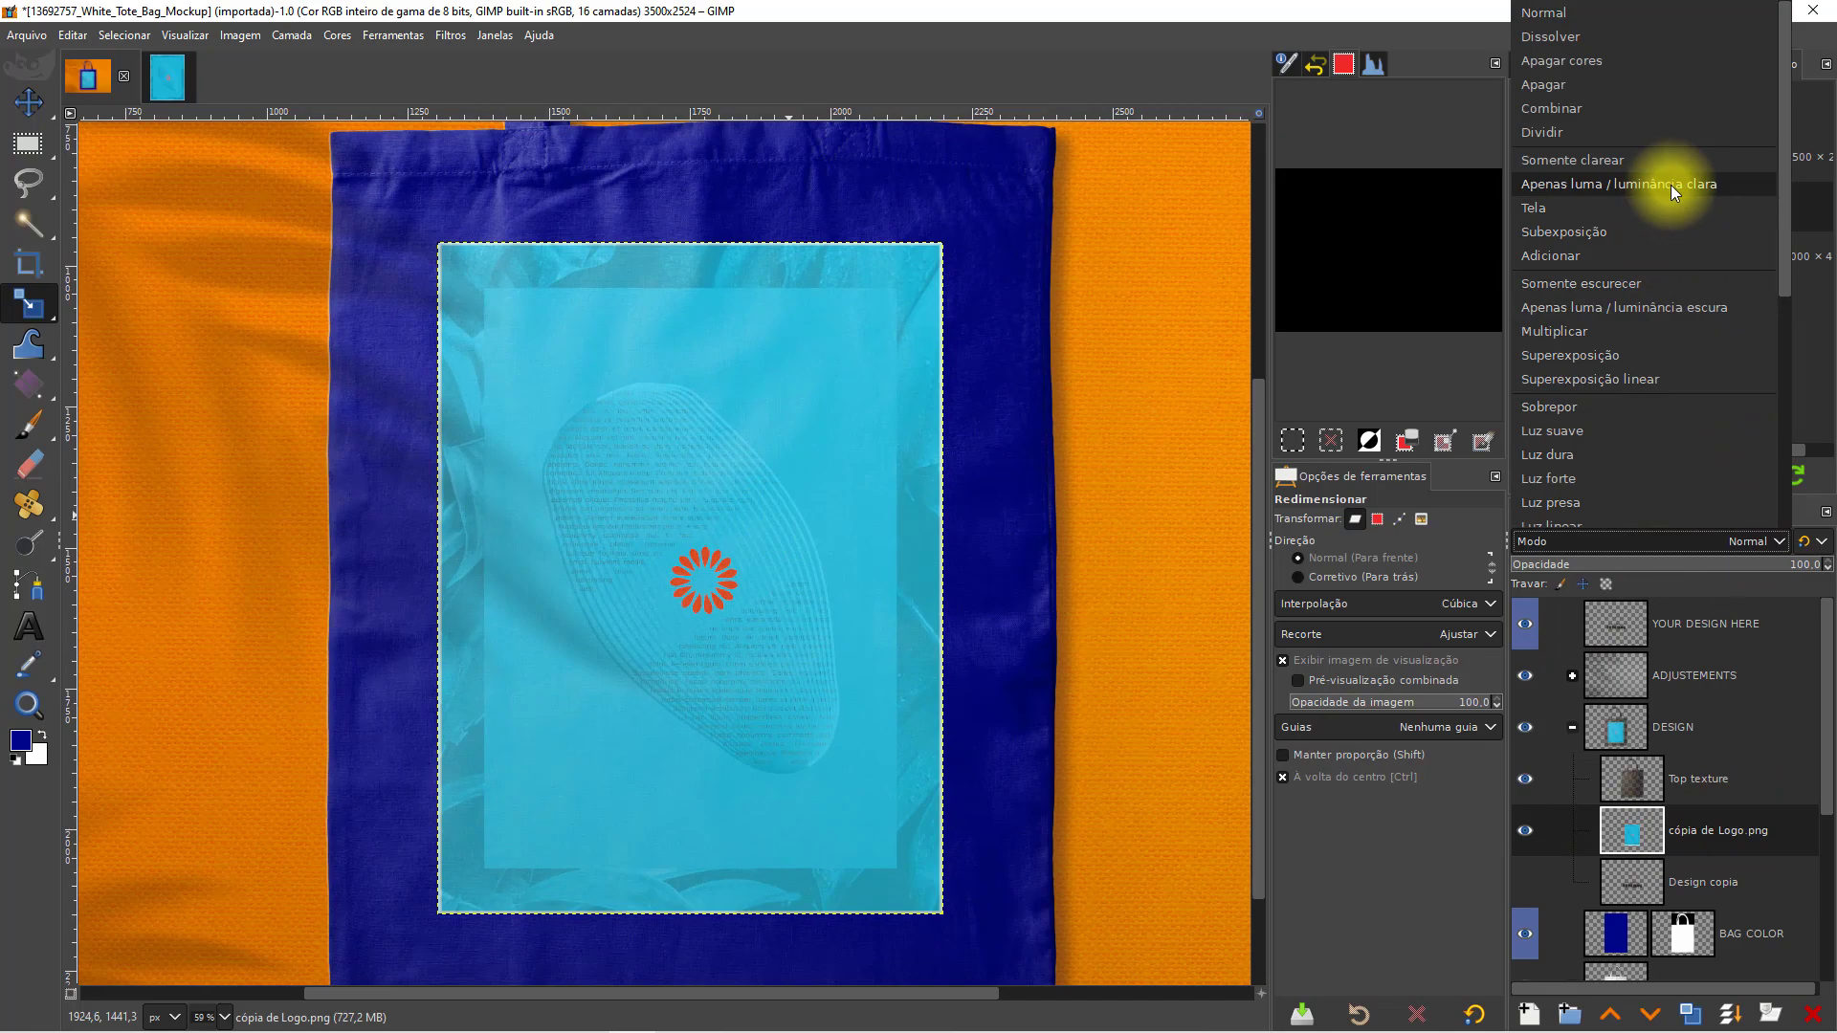
{"action": "left_click", "coordinate": [1616, 330]}
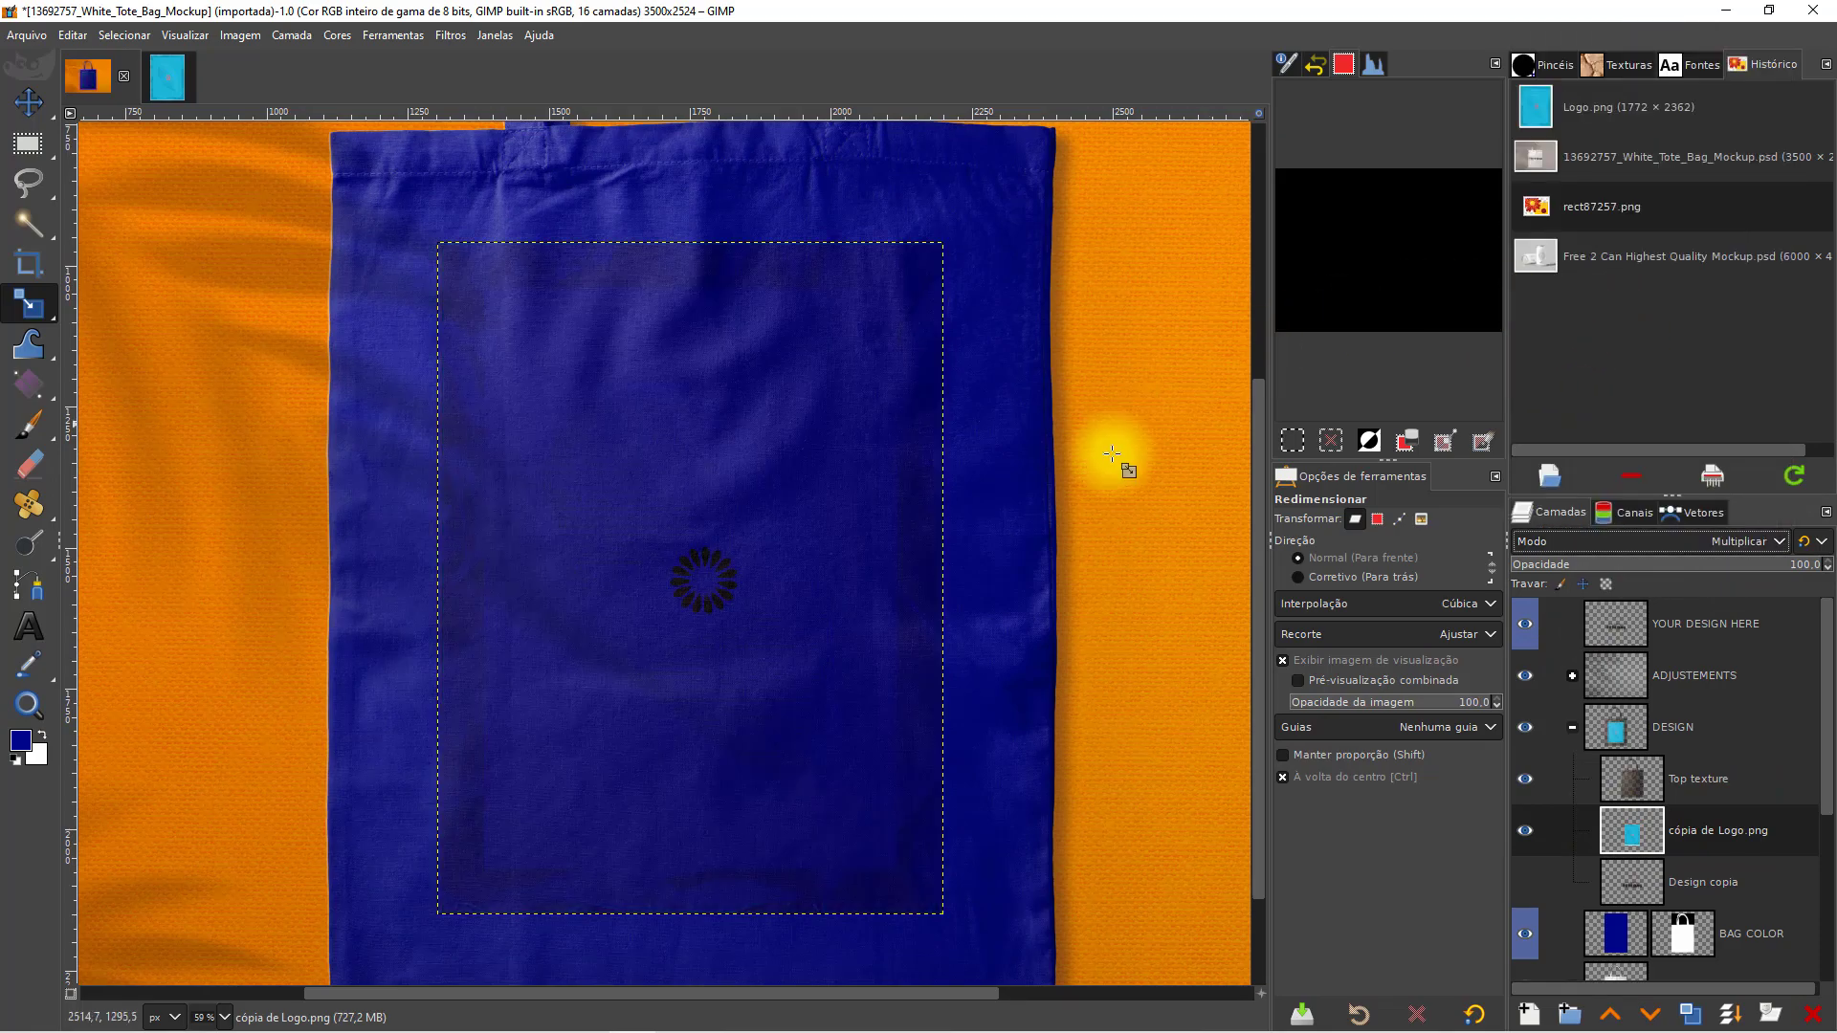
{"action": "left_click", "coordinate": [1724, 890]}
{"action": "left_click", "coordinate": [1736, 831]}
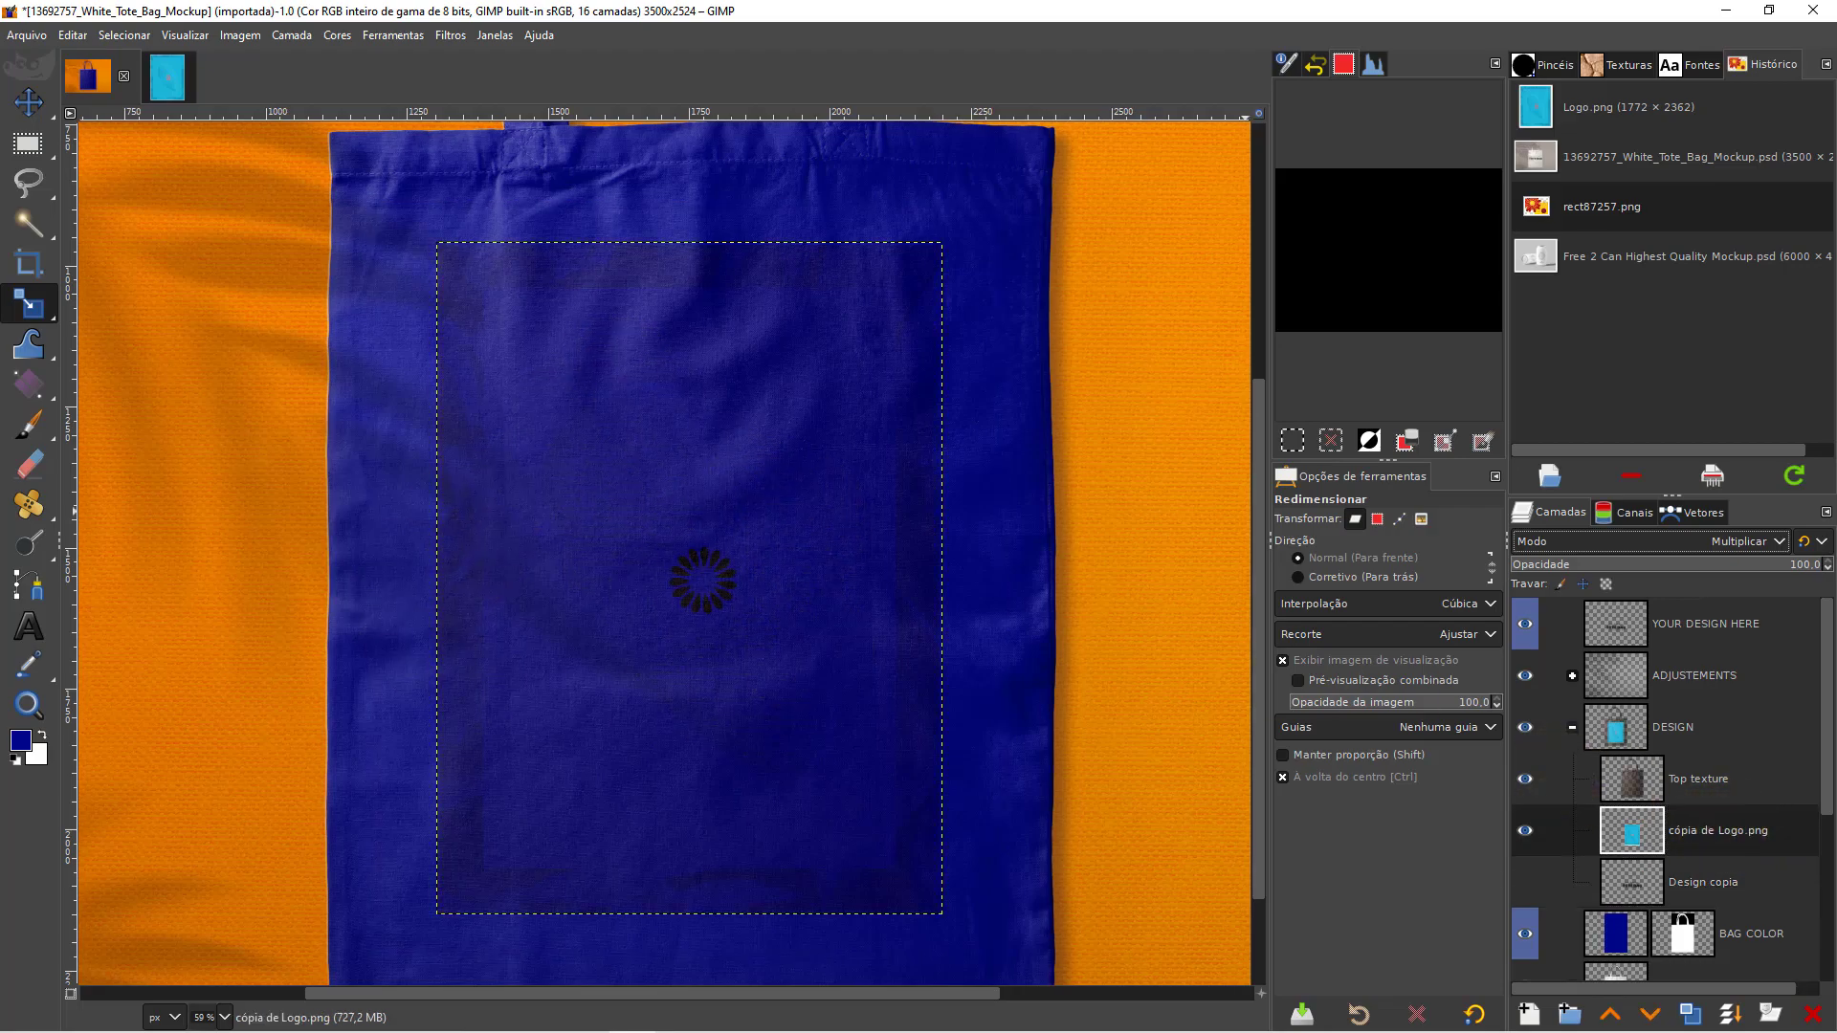
- Cycle through the blend modes on the cópia de Logo.png layer, settle on Luz presa and view the bag
{"action": "key", "text": "Down"}
{"action": "key", "text": "Down"}
{"action": "key", "text": "Down"}
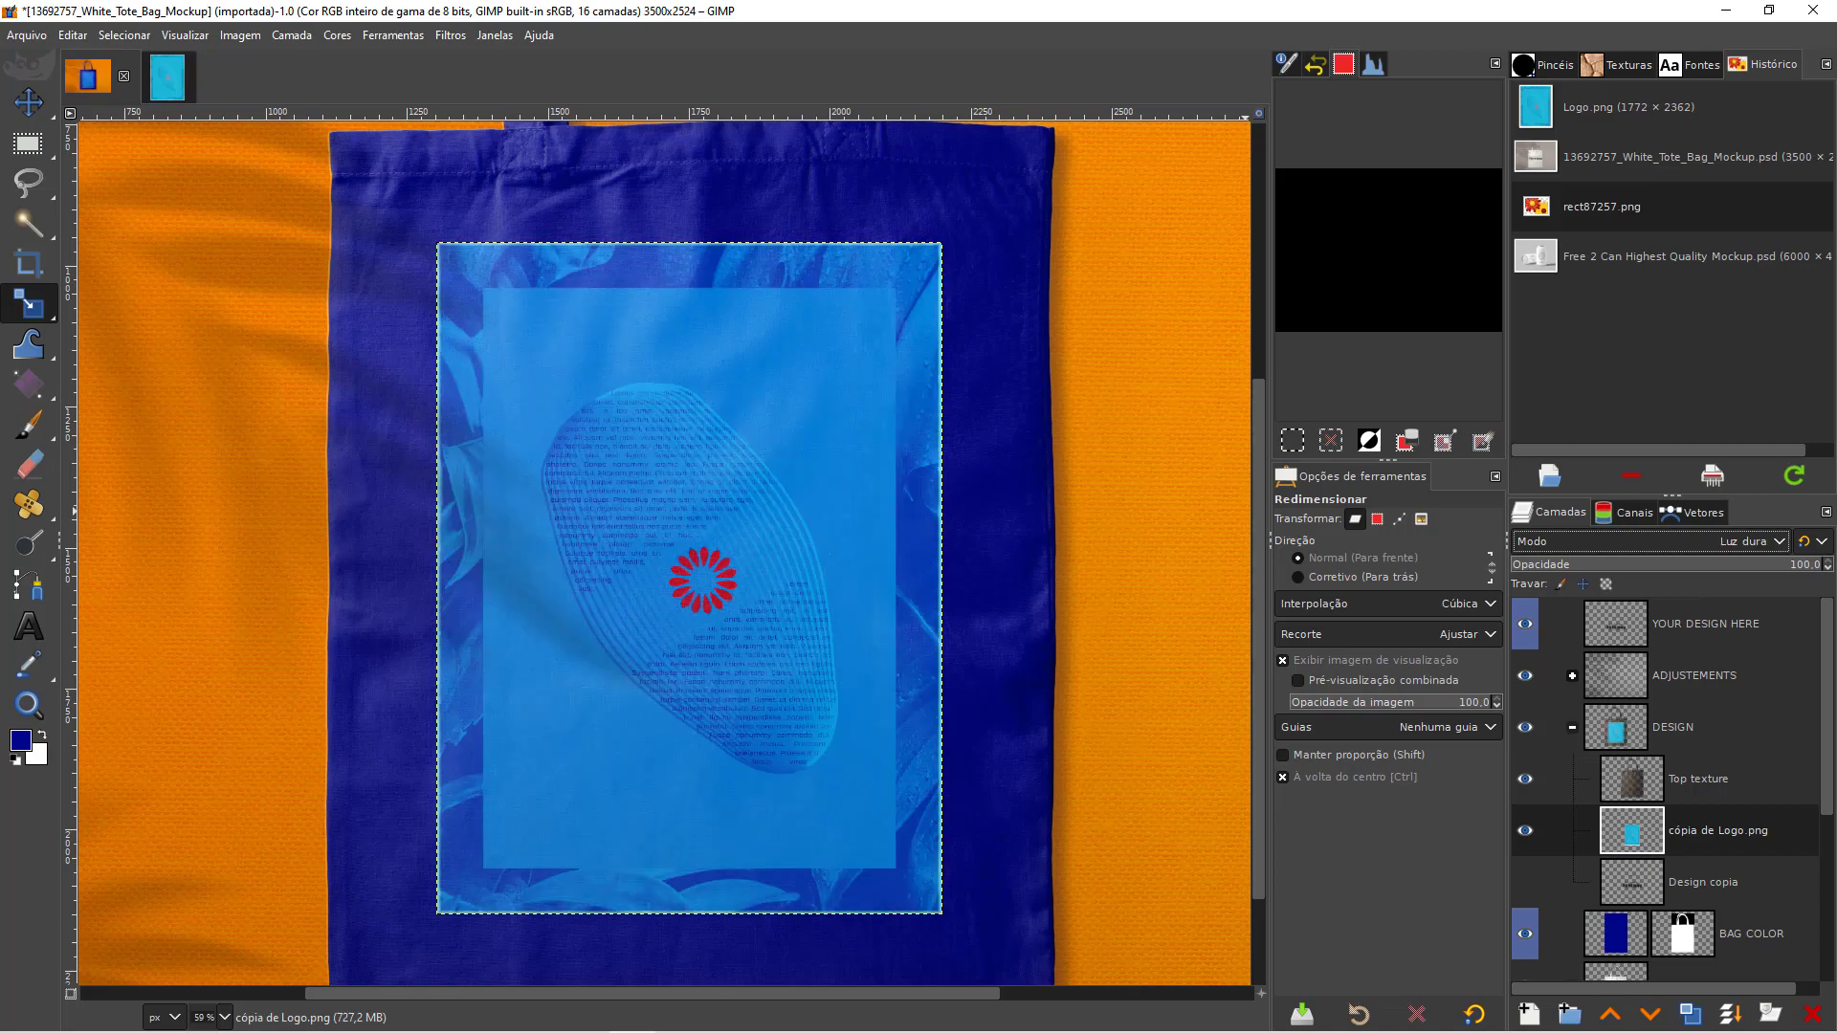
{"action": "key", "text": "Down"}
{"action": "key", "text": "Down"}
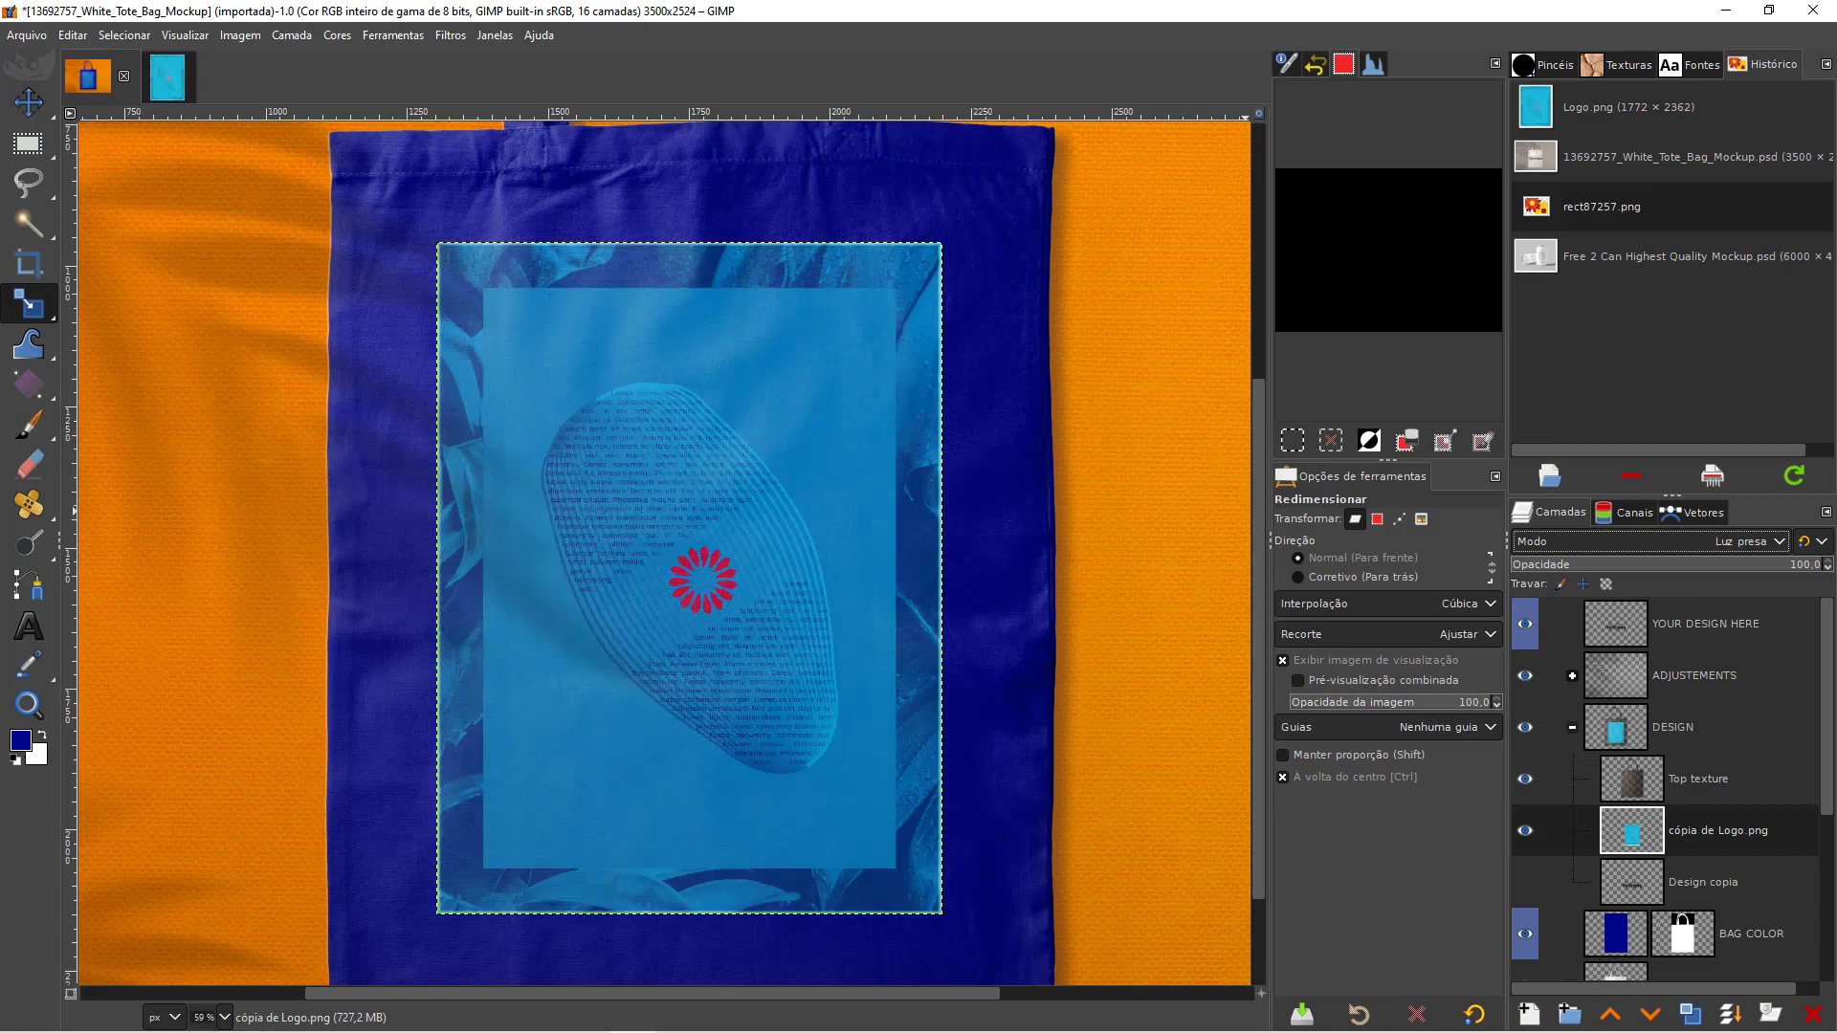
{"action": "key", "text": "Down"}
{"action": "key", "text": "Down"}
{"action": "key", "text": "Down"}
{"action": "key", "text": "Up"}
{"action": "key", "text": "Up"}
{"action": "key", "text": "Up"}
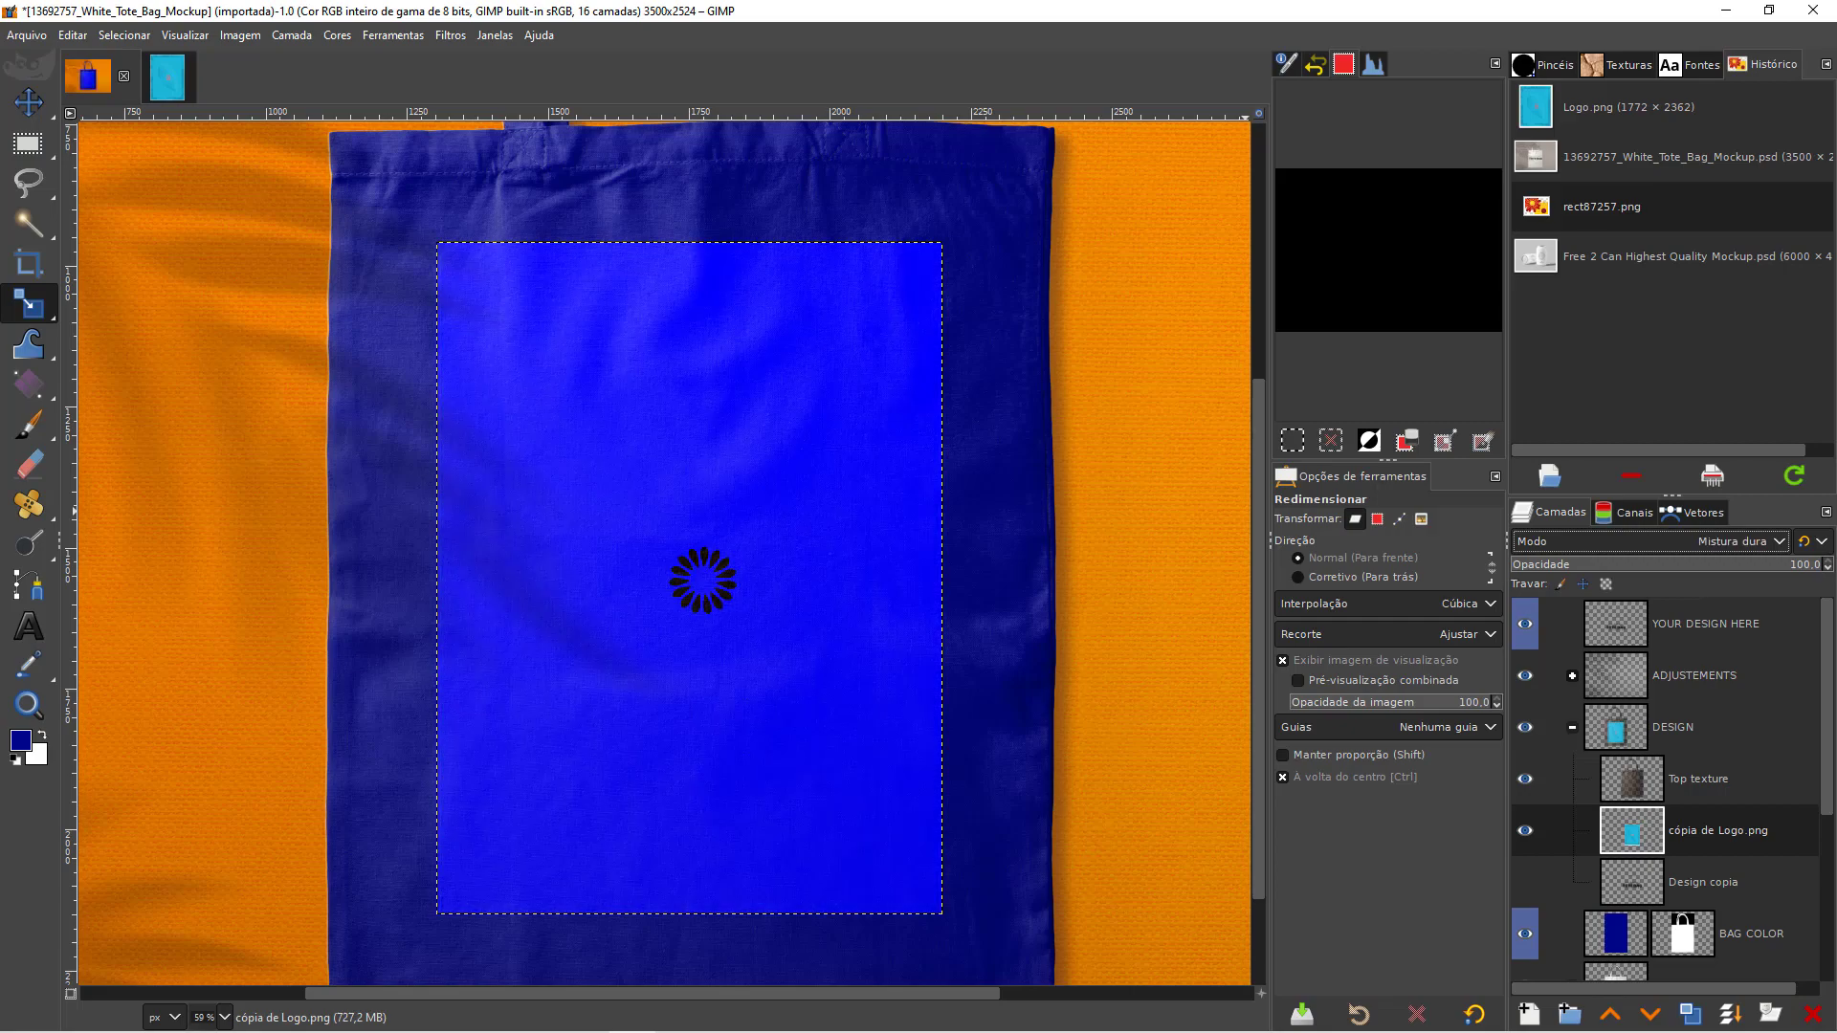
{"action": "scroll", "coordinate": [992, 542], "scroll_direction": "down", "scroll_amount": 2}
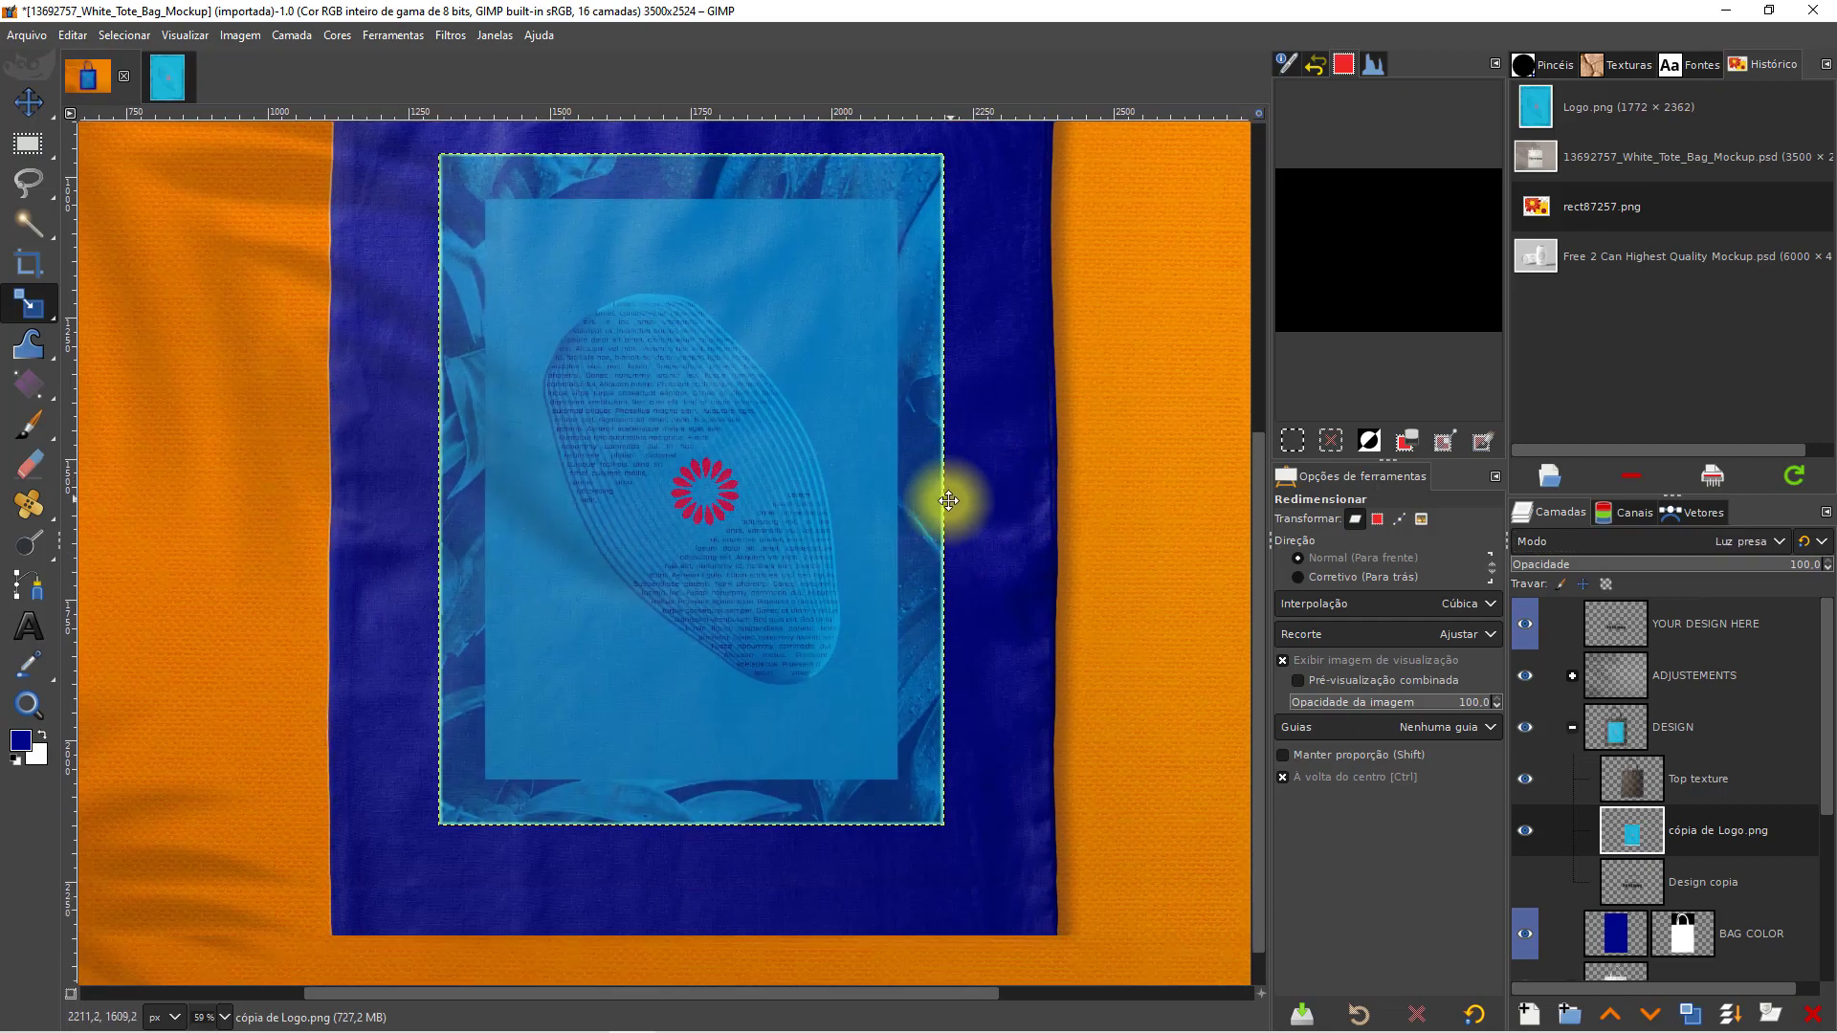
{"action": "scroll", "coordinate": [847, 594], "scroll_direction": "down", "scroll_amount": 4}
{"action": "scroll", "coordinate": [861, 536], "scroll_direction": "up", "scroll_amount": 2}
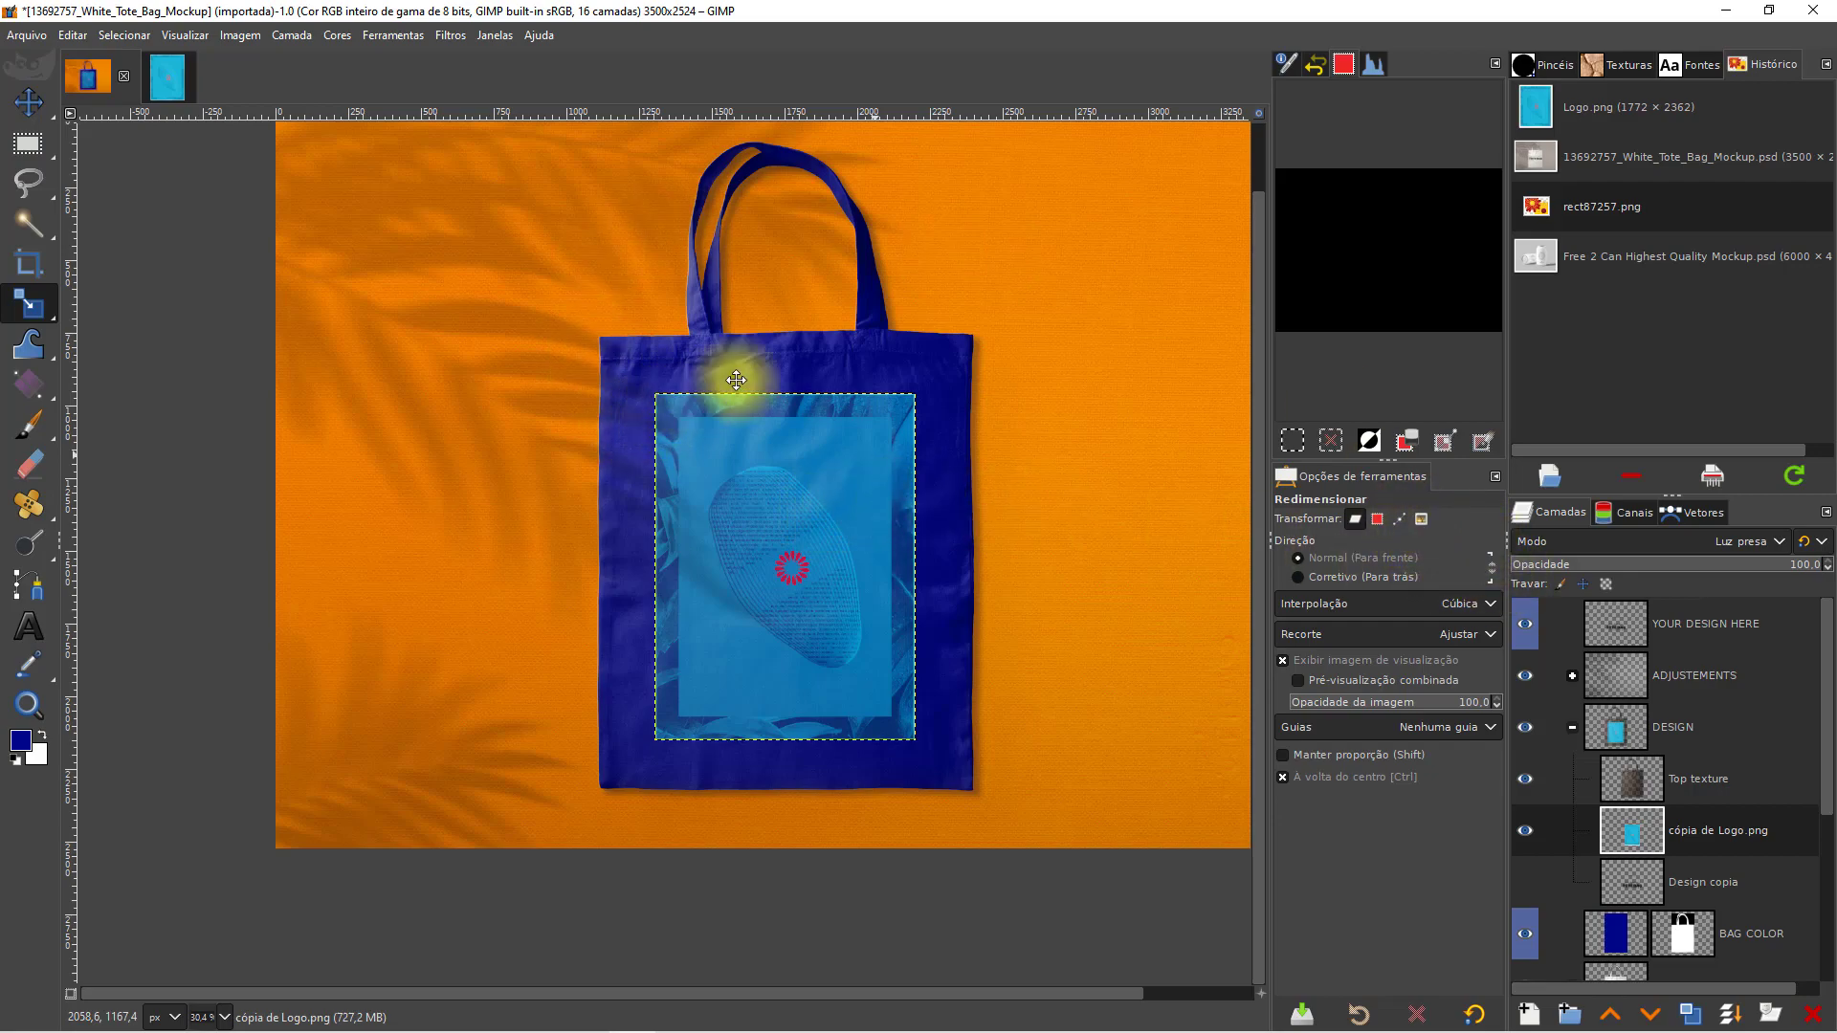
- Turn off the display of layer boundaries and view the finished bag without the dashed outline
{"action": "left_click", "coordinate": [185, 35]}
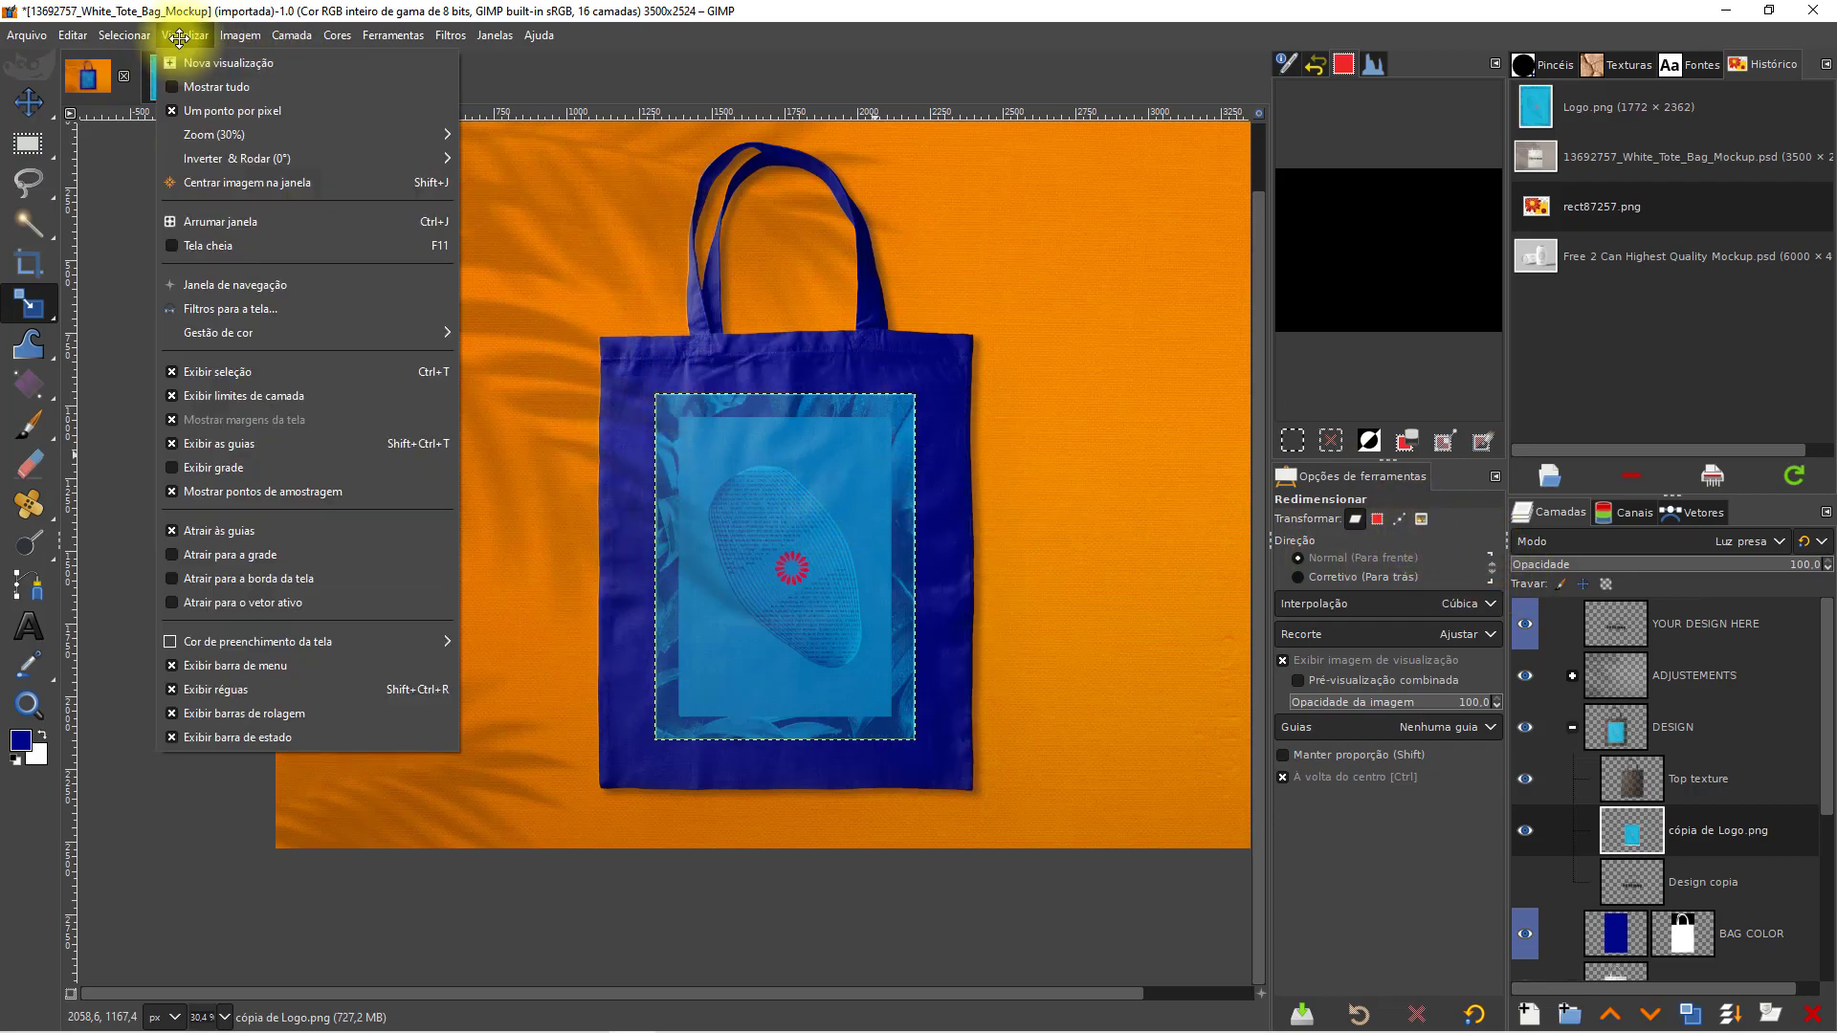
{"action": "key", "text": "Escape"}
{"action": "left_click", "coordinate": [185, 35]}
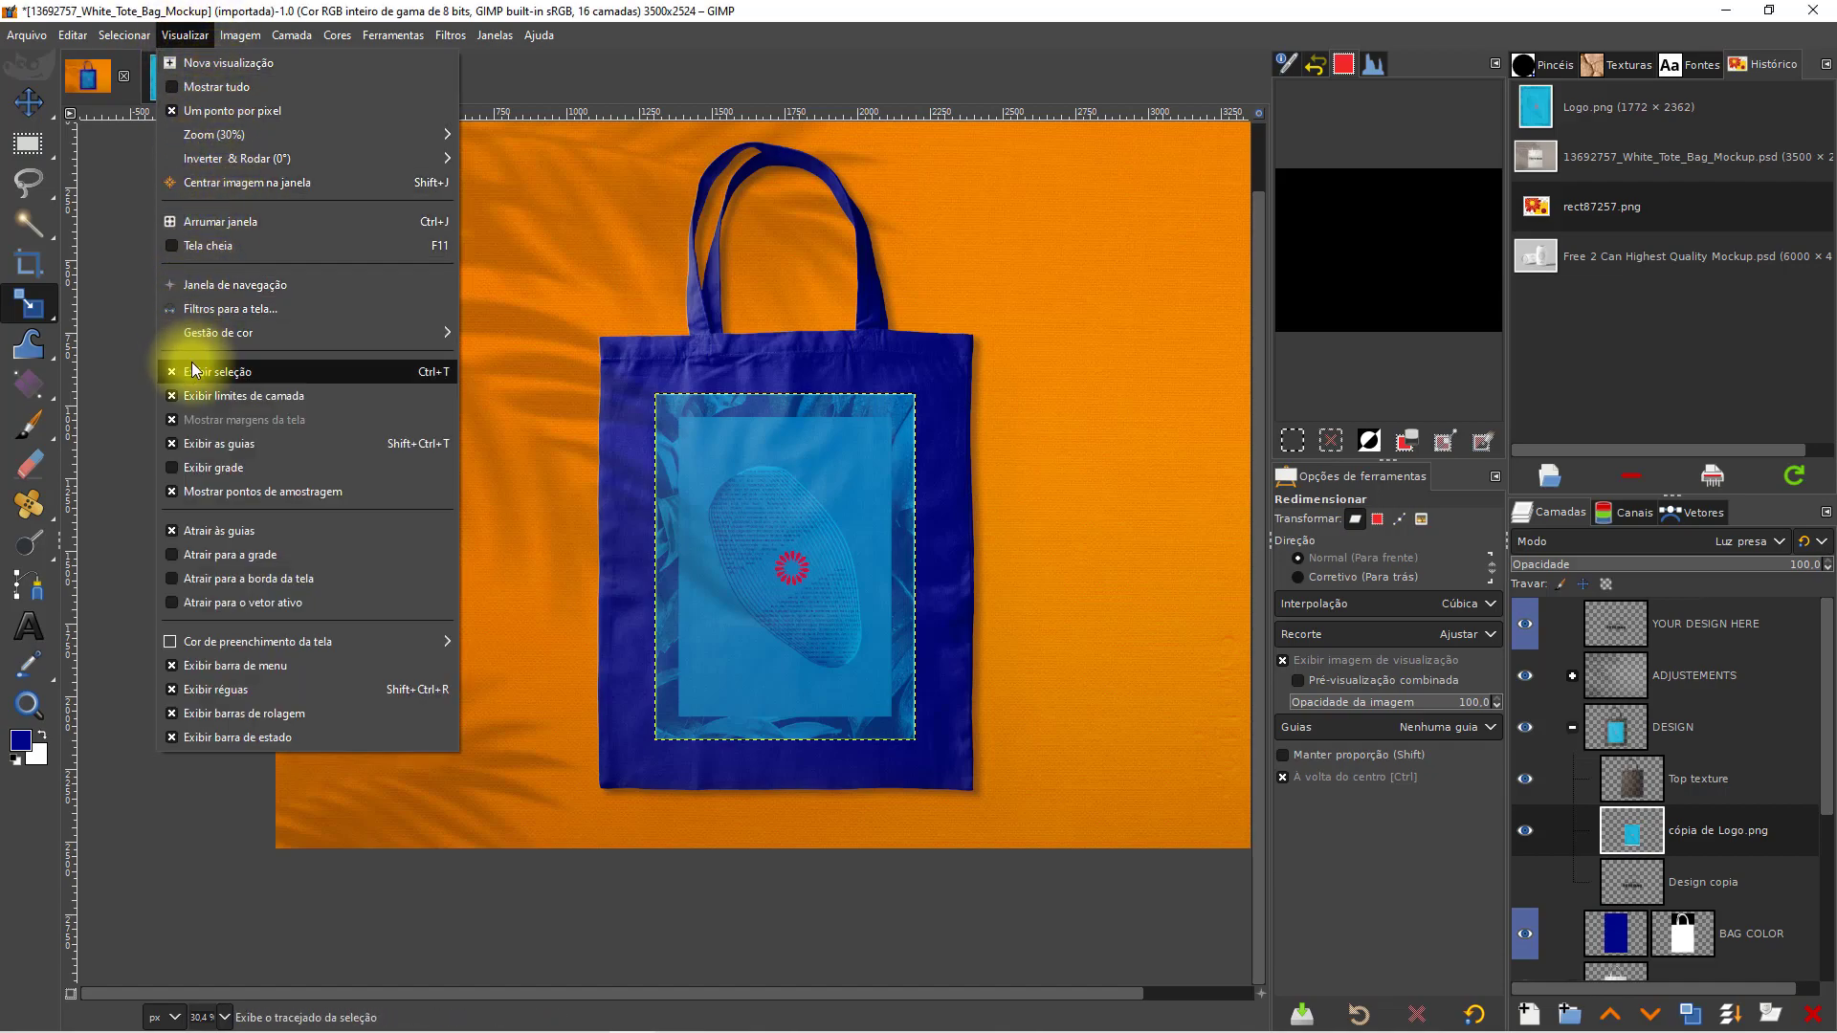
{"action": "left_click", "coordinate": [174, 396]}
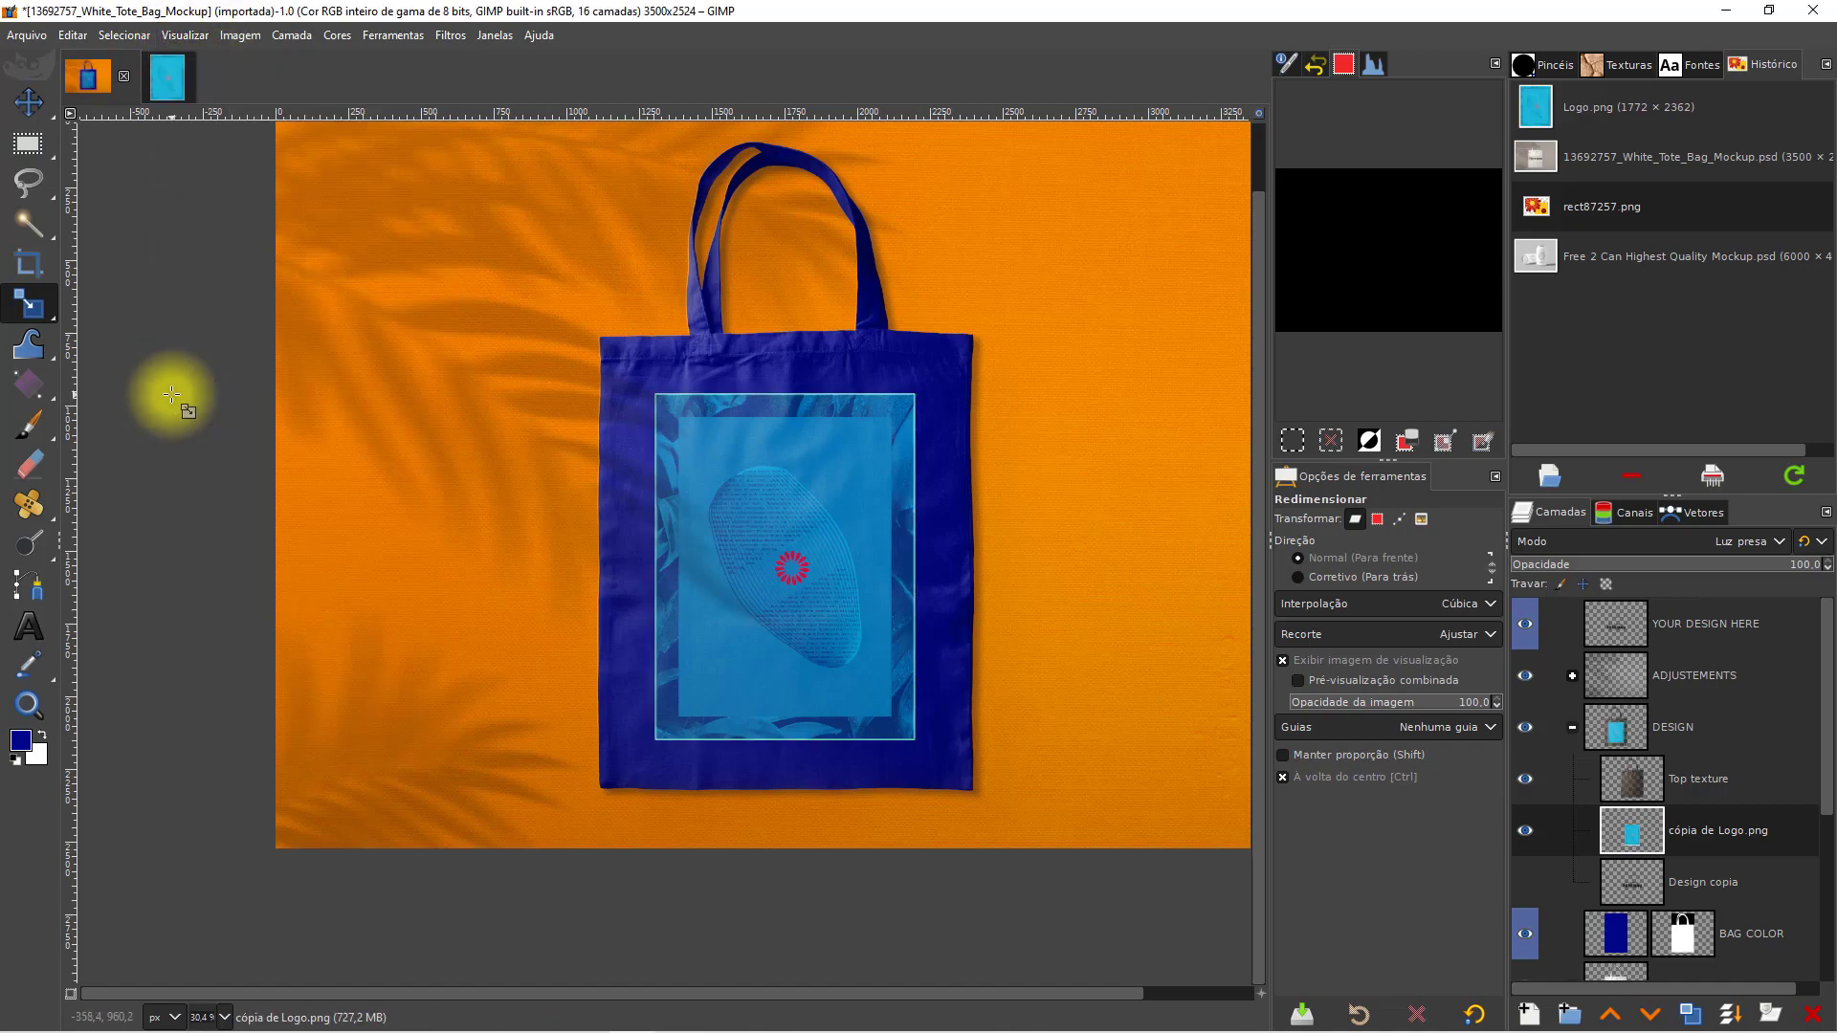
{"action": "scroll", "coordinate": [969, 622], "scroll_direction": "right", "scroll_amount": 1}
{"action": "scroll", "coordinate": [970, 622], "scroll_direction": "up", "scroll_amount": 1}
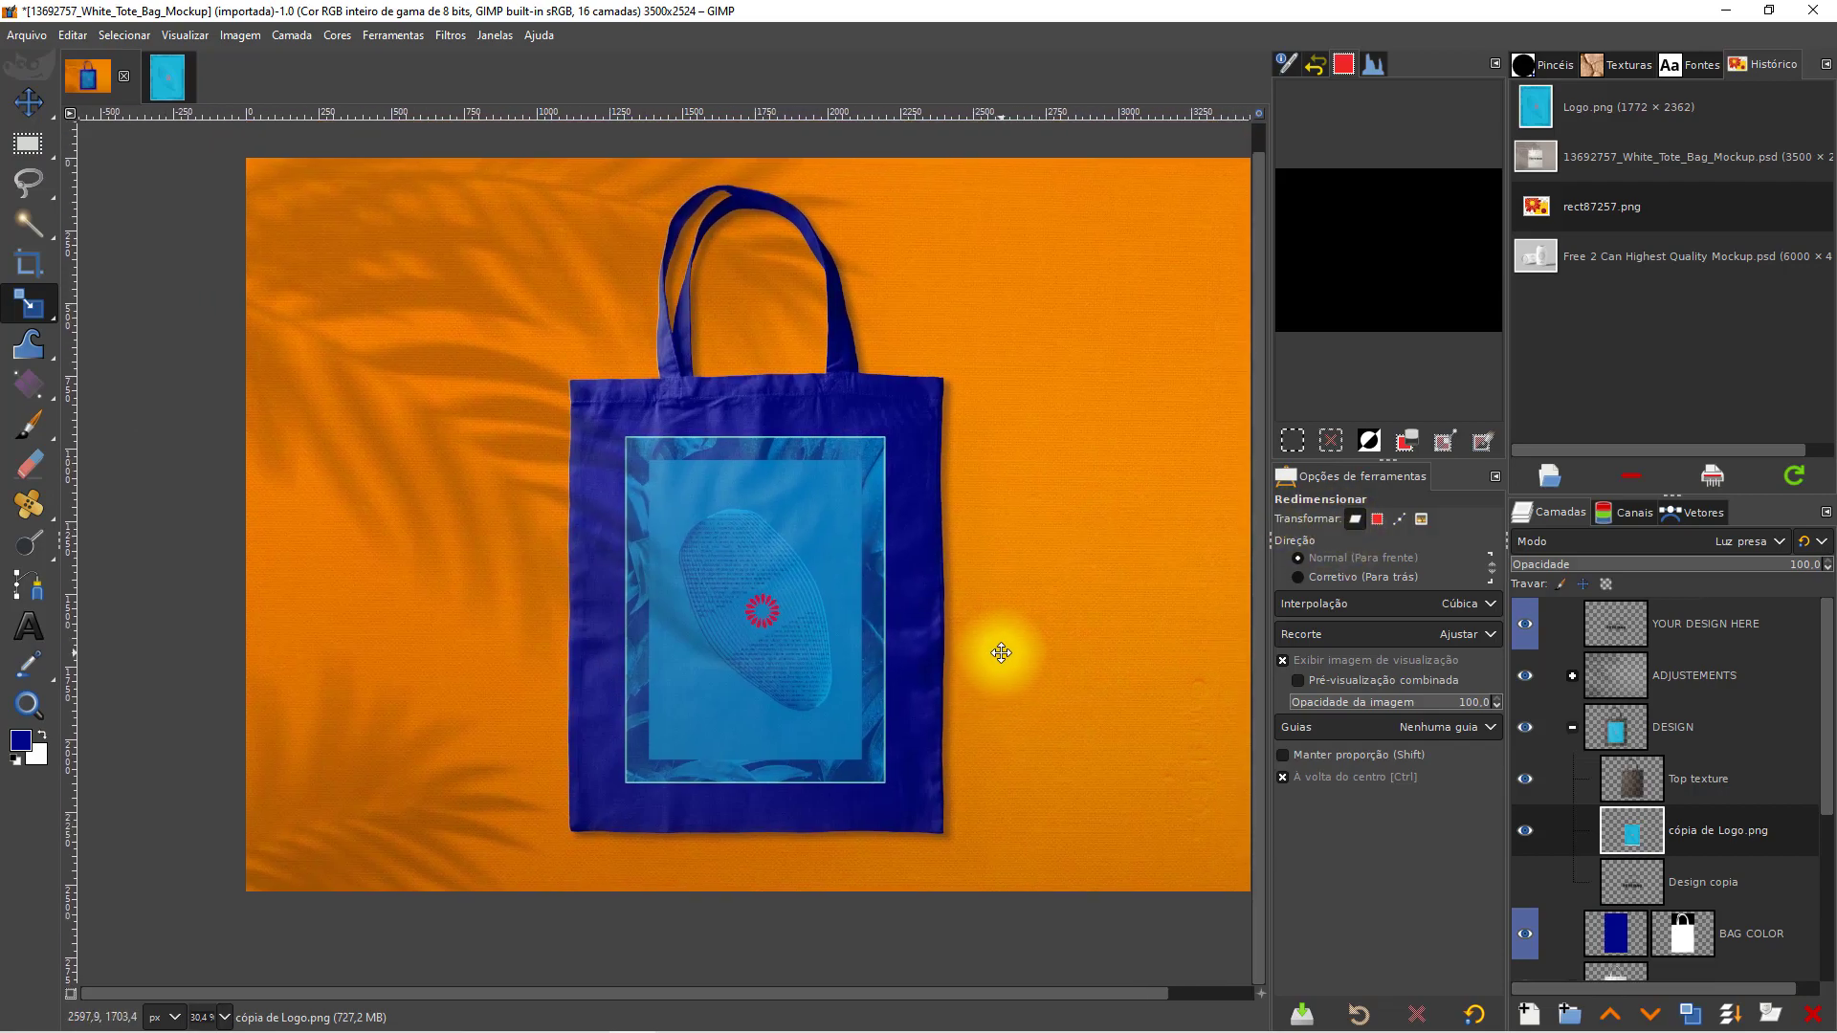
- Select the opaque area of the cópia de Logo.png layer and shrink the selection by 6 px
{"action": "right_click", "coordinate": [1633, 829]}
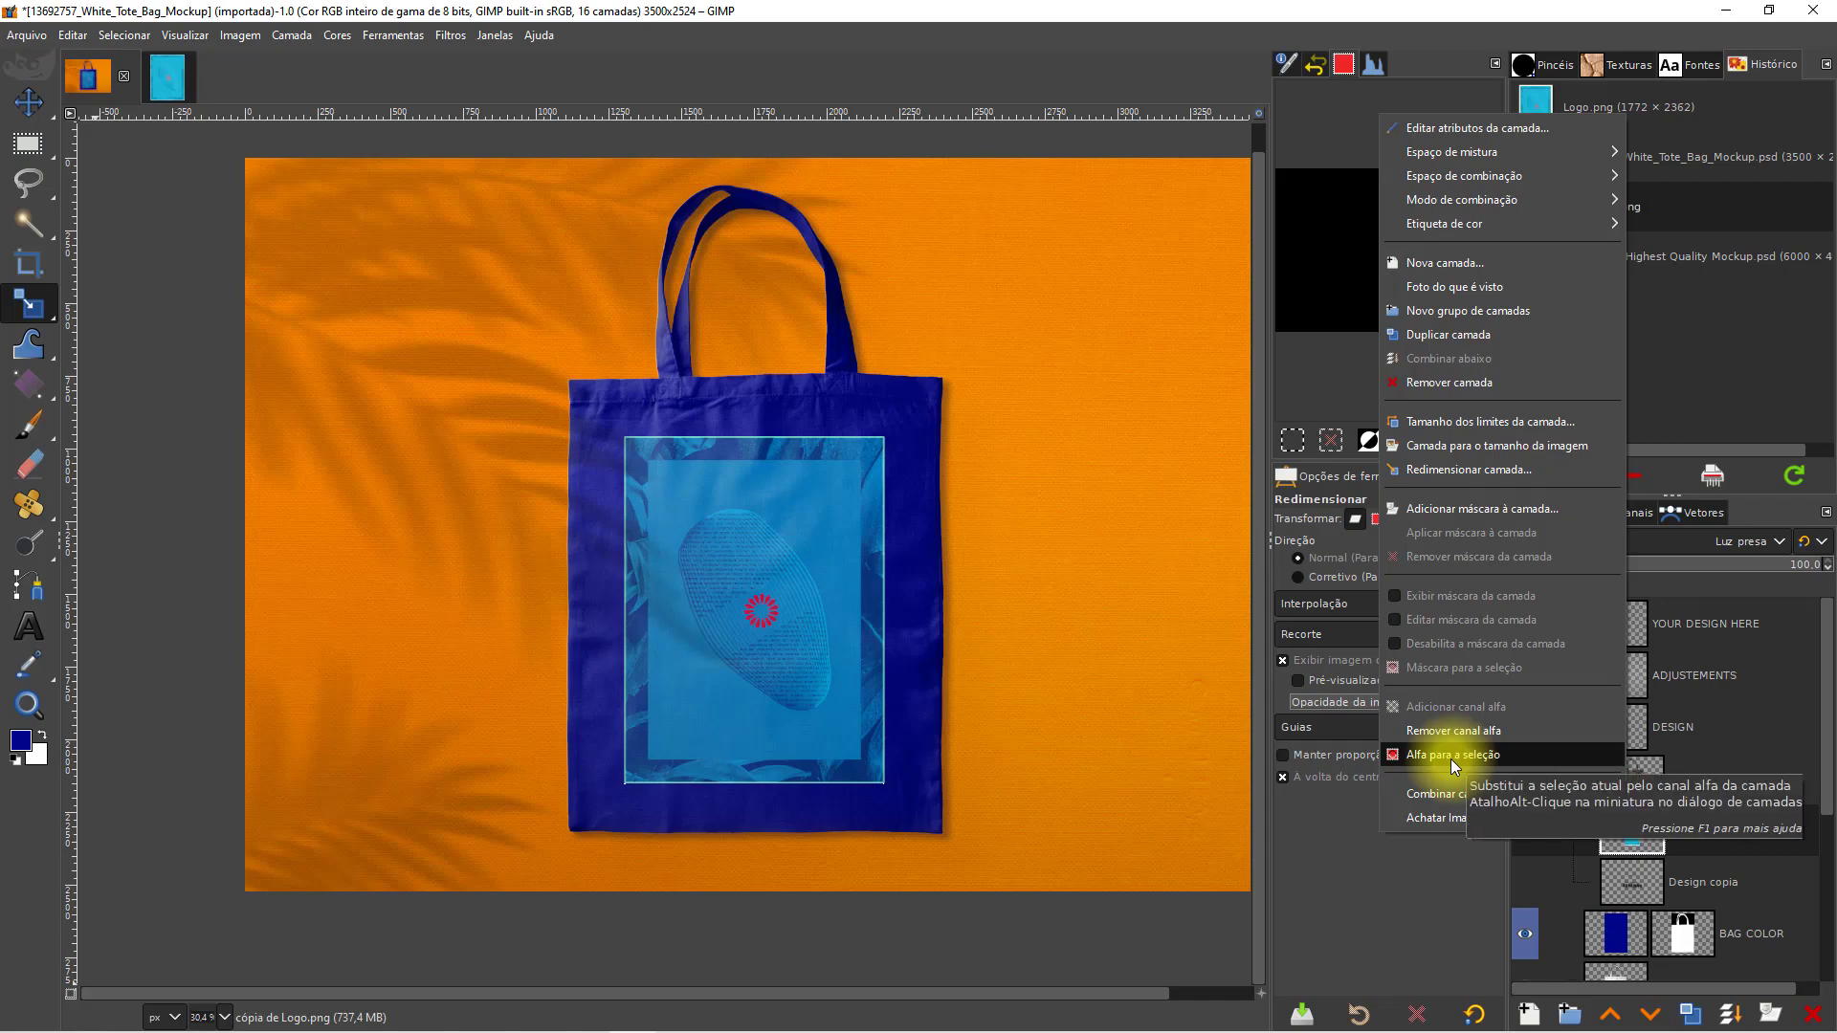
{"action": "left_click", "coordinate": [1453, 756]}
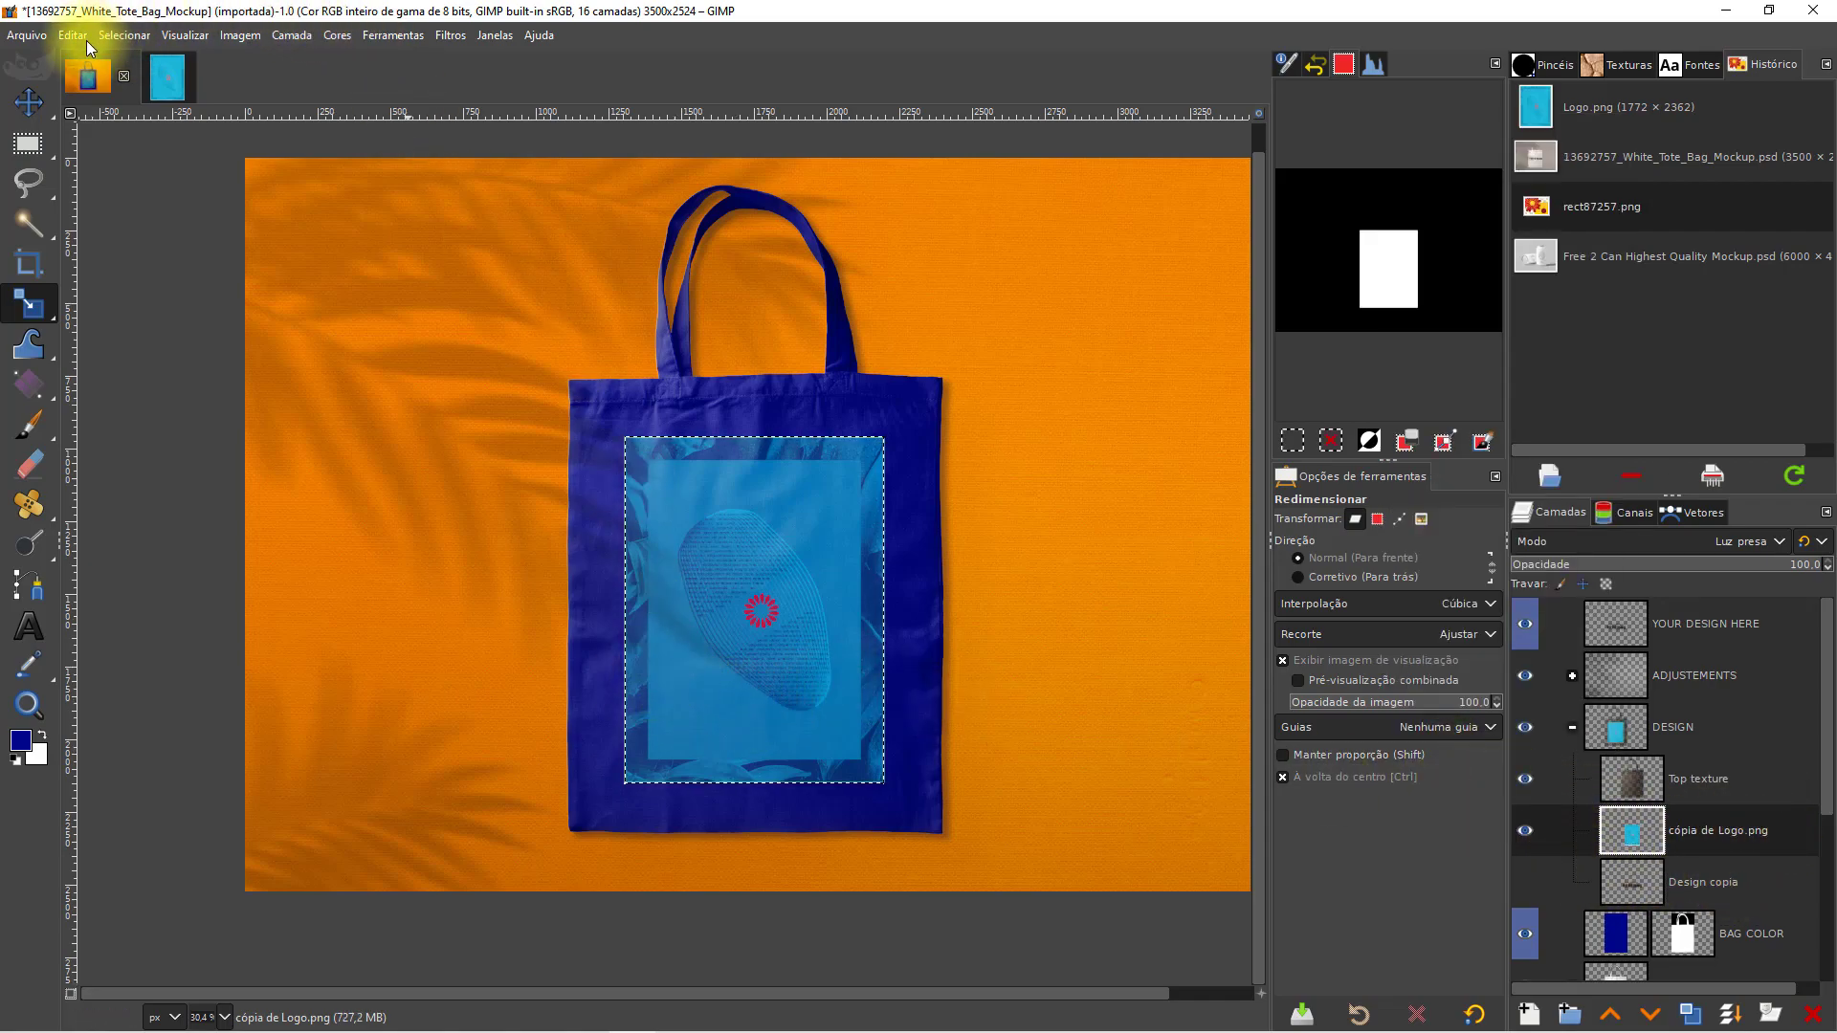
{"action": "left_click", "coordinate": [124, 38]}
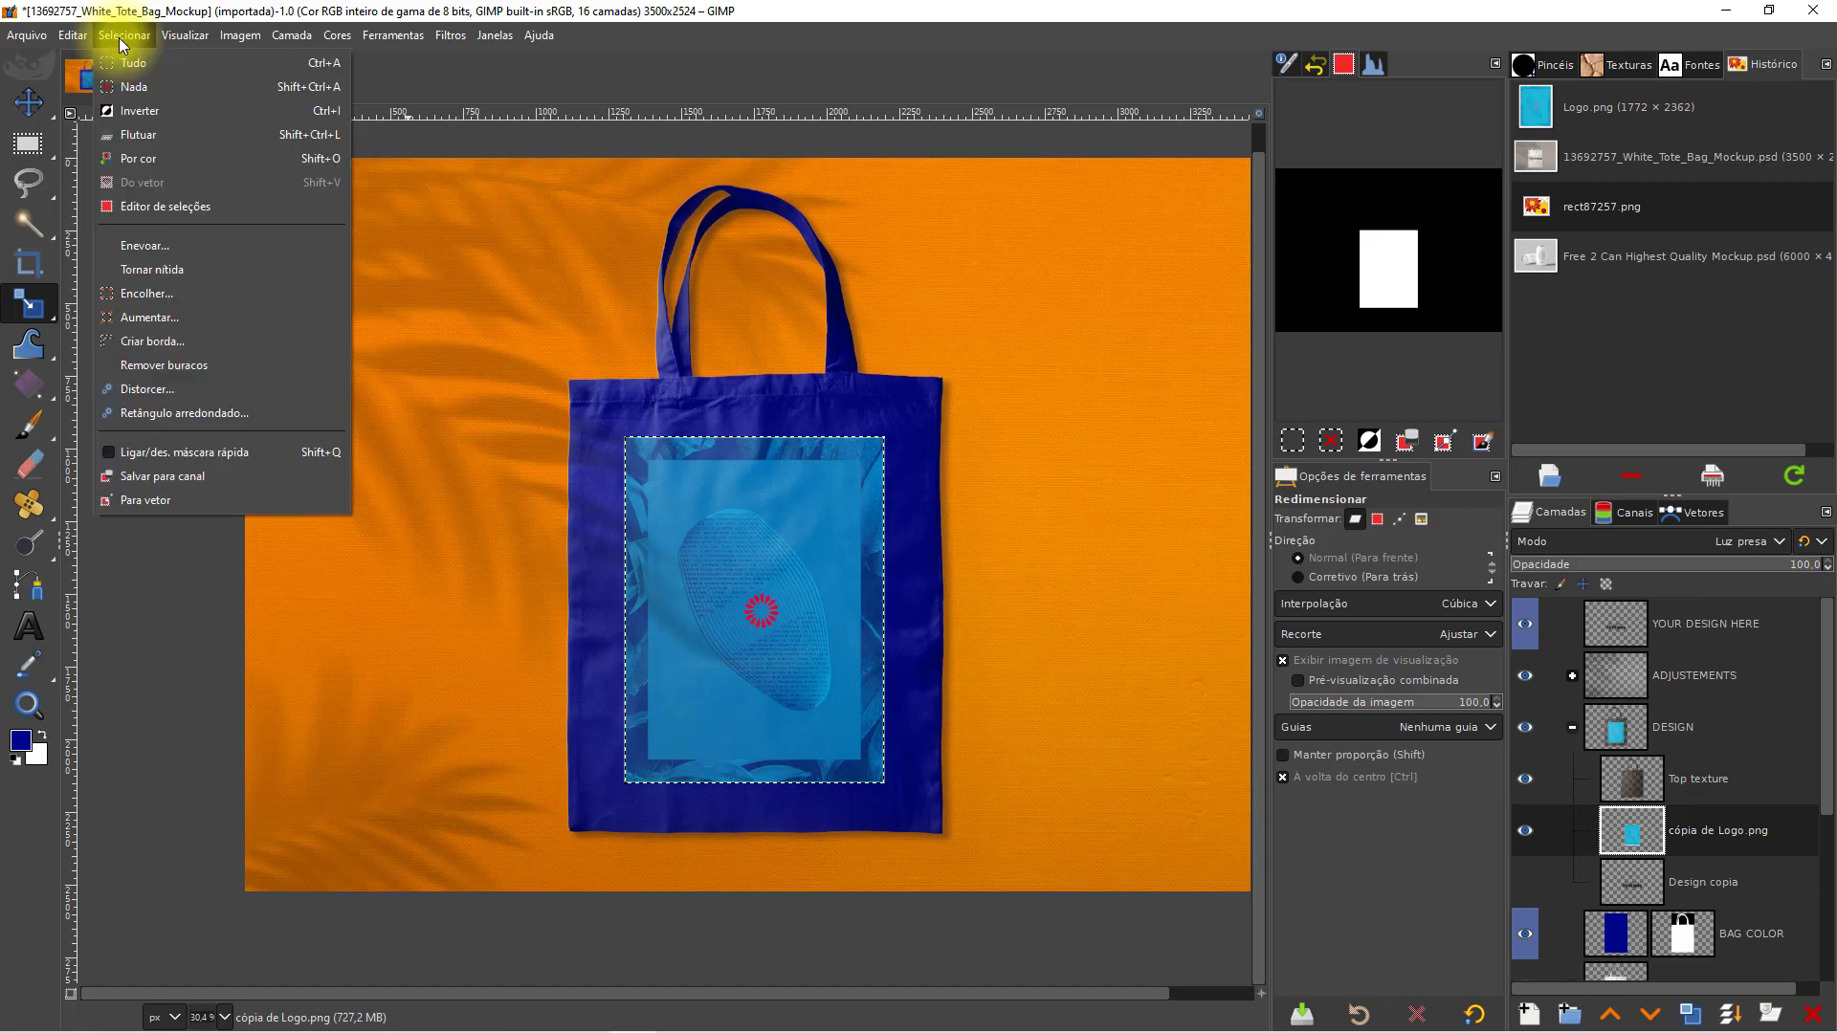
{"action": "left_click", "coordinate": [176, 293]}
{"action": "left_click_drag", "start_coordinate": [691, 442], "coordinate": [669, 296]}
{"action": "left_click_drag", "start_coordinate": [687, 500], "coordinate": [647, 103]}
{"action": "left_click_drag", "start_coordinate": [694, 392], "coordinate": [713, 58]}
{"action": "left_click_drag", "start_coordinate": [720, 442], "coordinate": [790, 41]}
{"action": "double_click", "coordinate": [152, 292]}
{"action": "type", "text": "6"}
{"action": "left_click", "coordinate": [256, 375]}
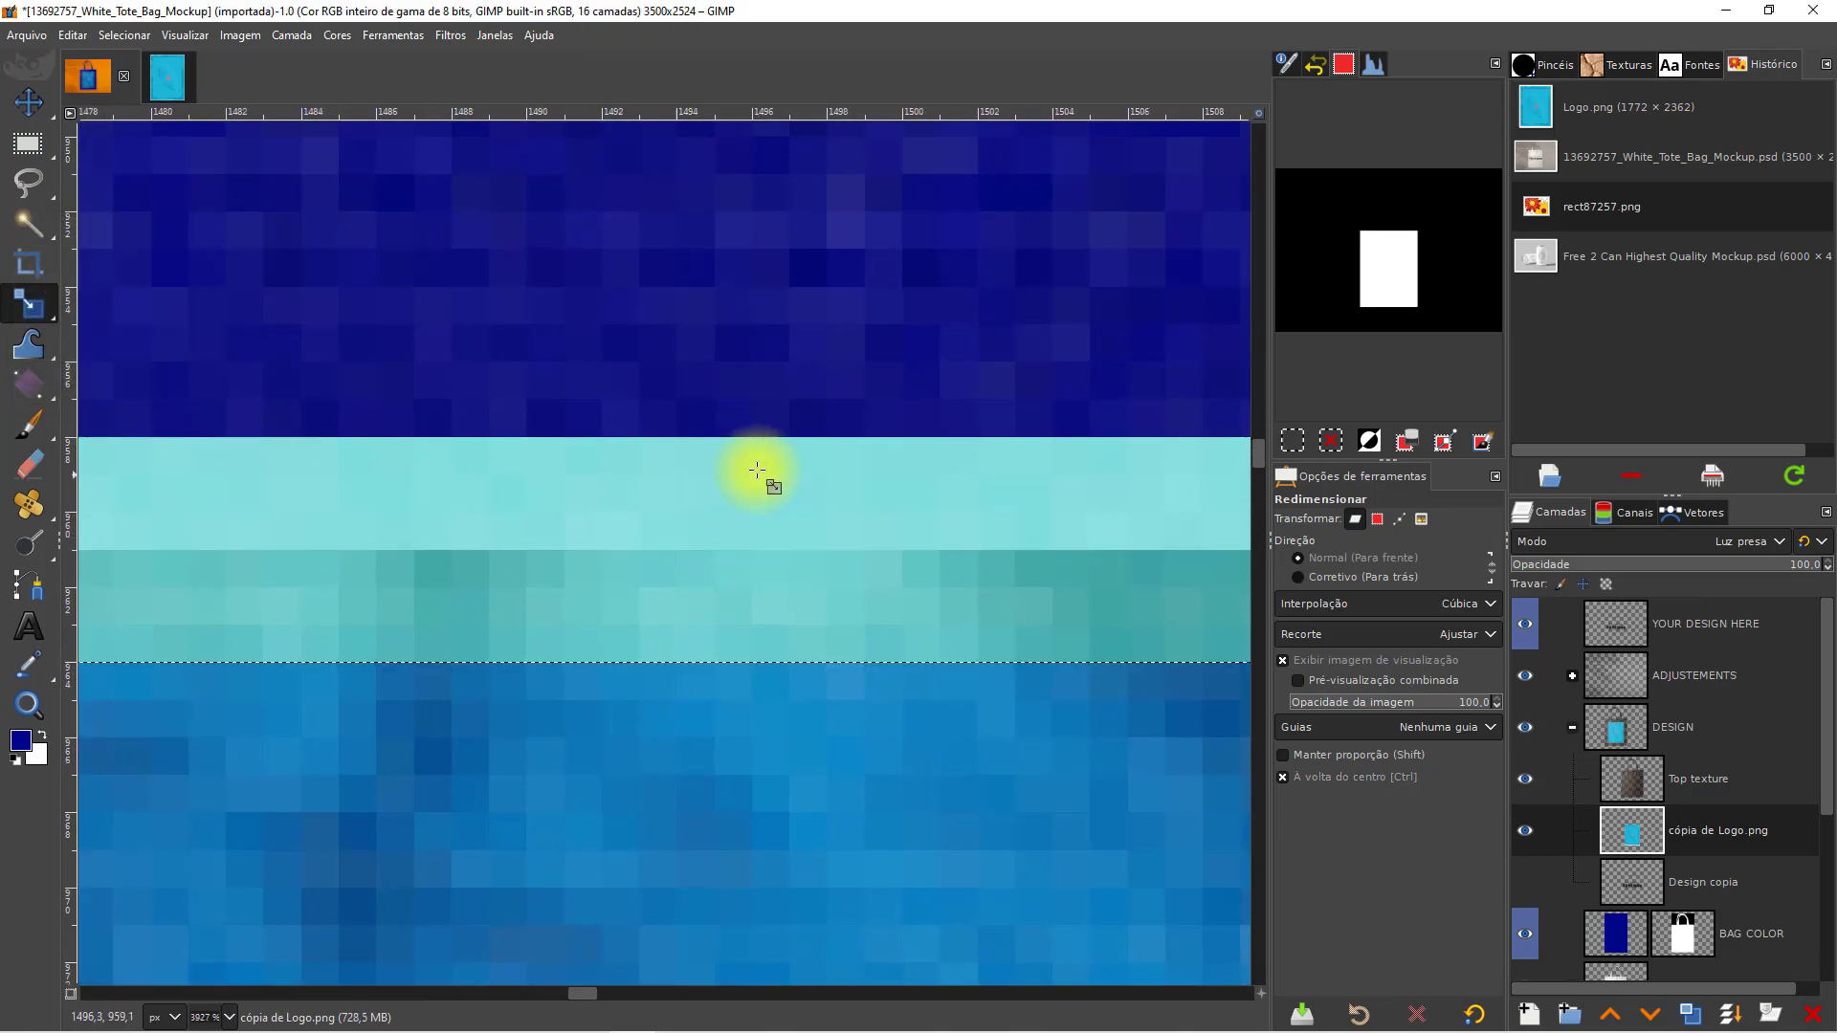
- Invert the selection and delete the pale outer edge of the cópia de Logo.png layer
{"action": "left_click_drag", "start_coordinate": [657, 497], "coordinate": [629, 704]}
{"action": "left_click_drag", "start_coordinate": [631, 402], "coordinate": [705, 653]}
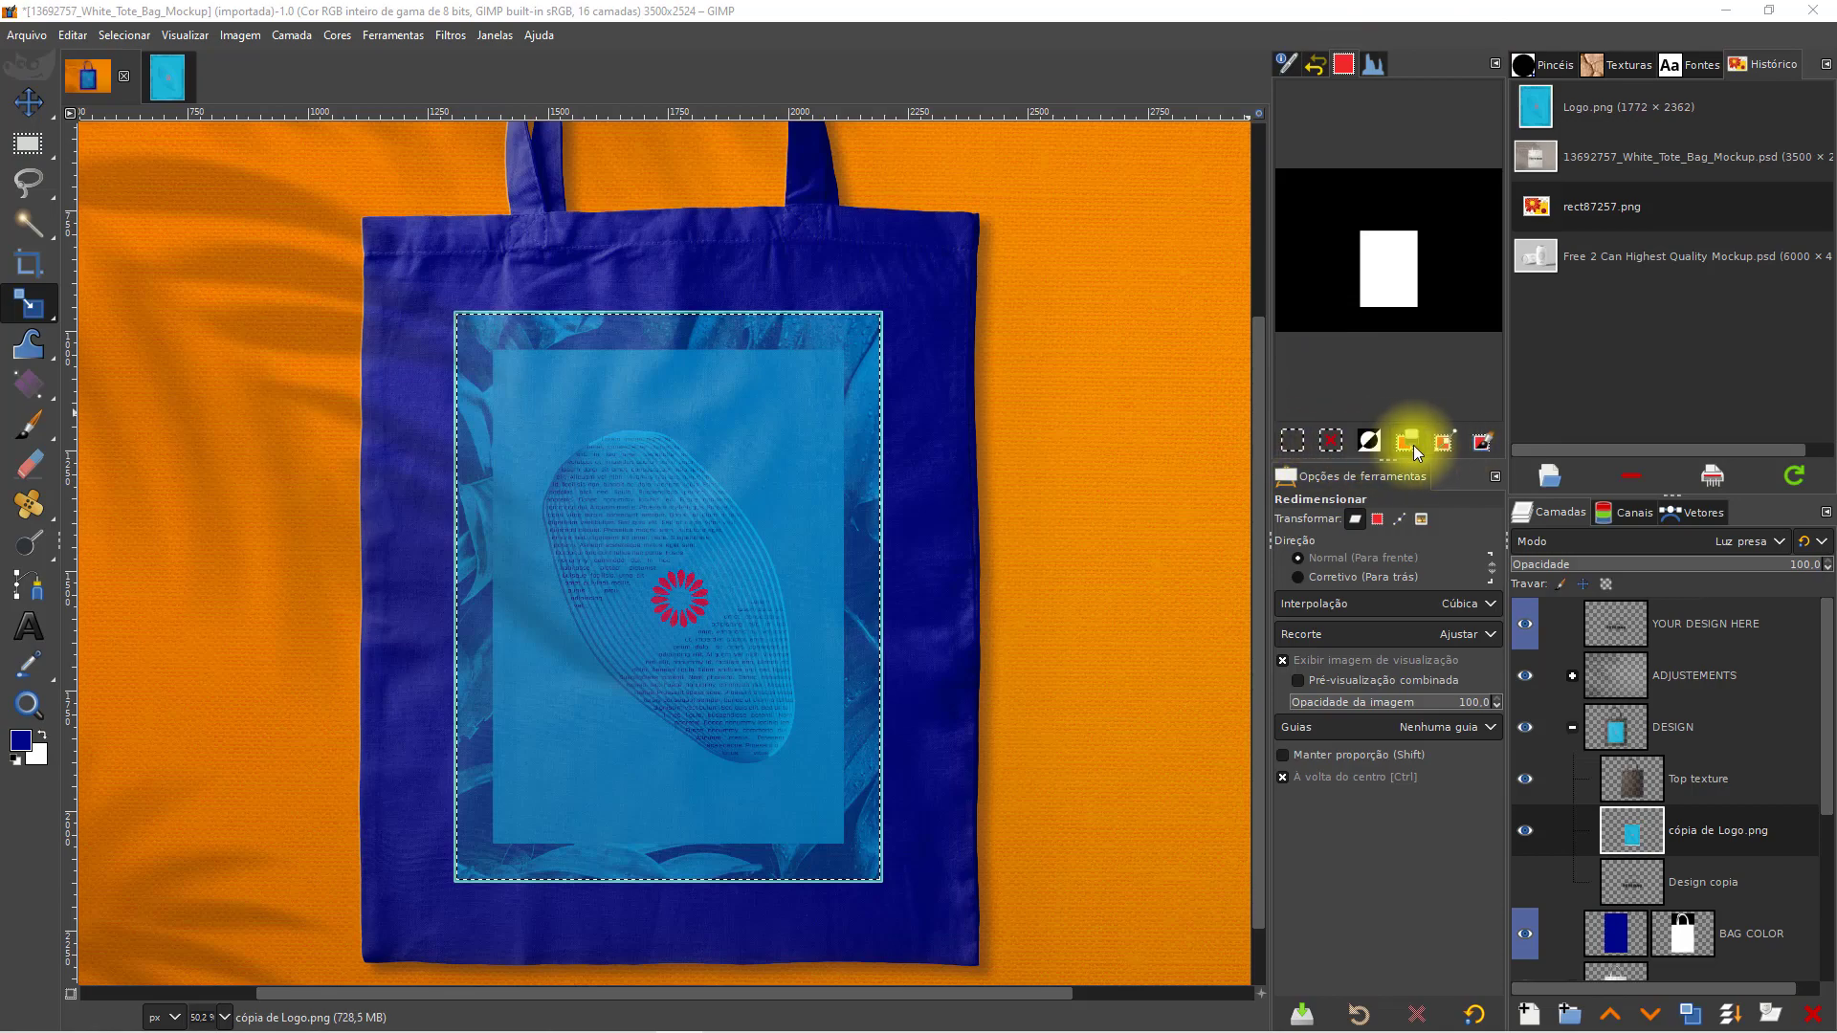
{"action": "left_click", "coordinate": [1369, 440]}
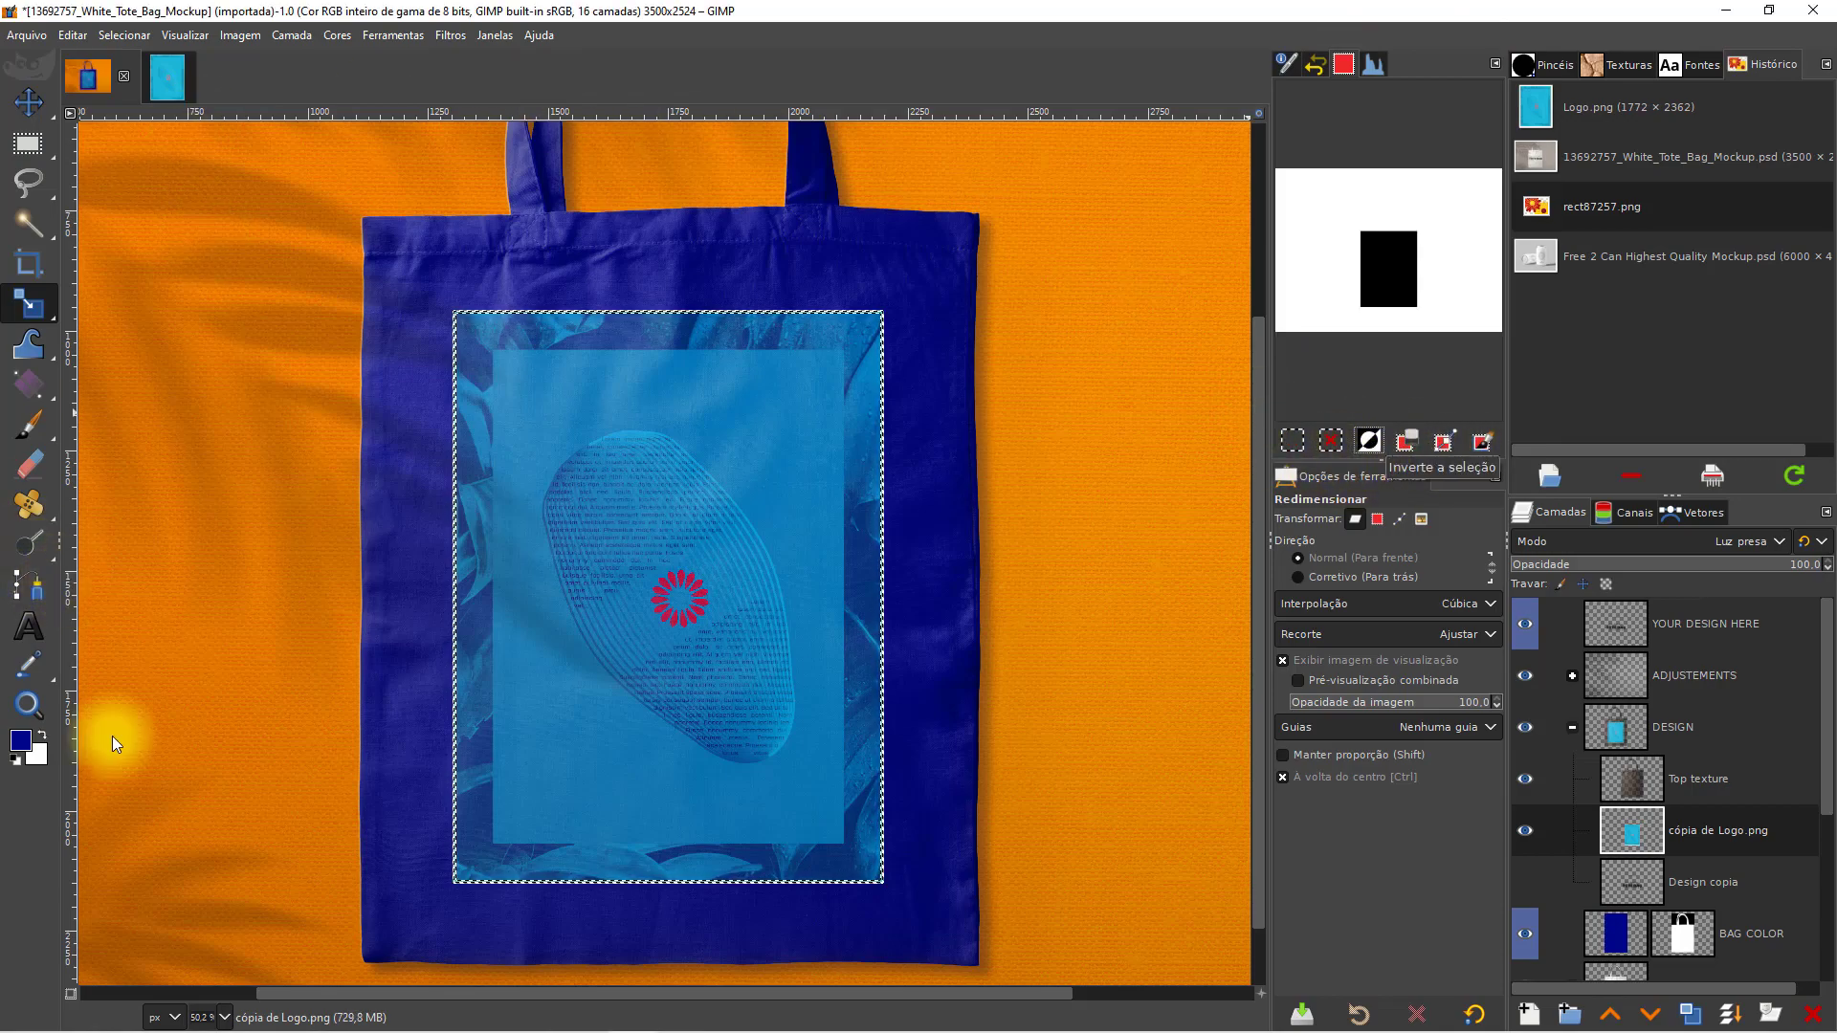
{"action": "left_click", "coordinate": [124, 35]}
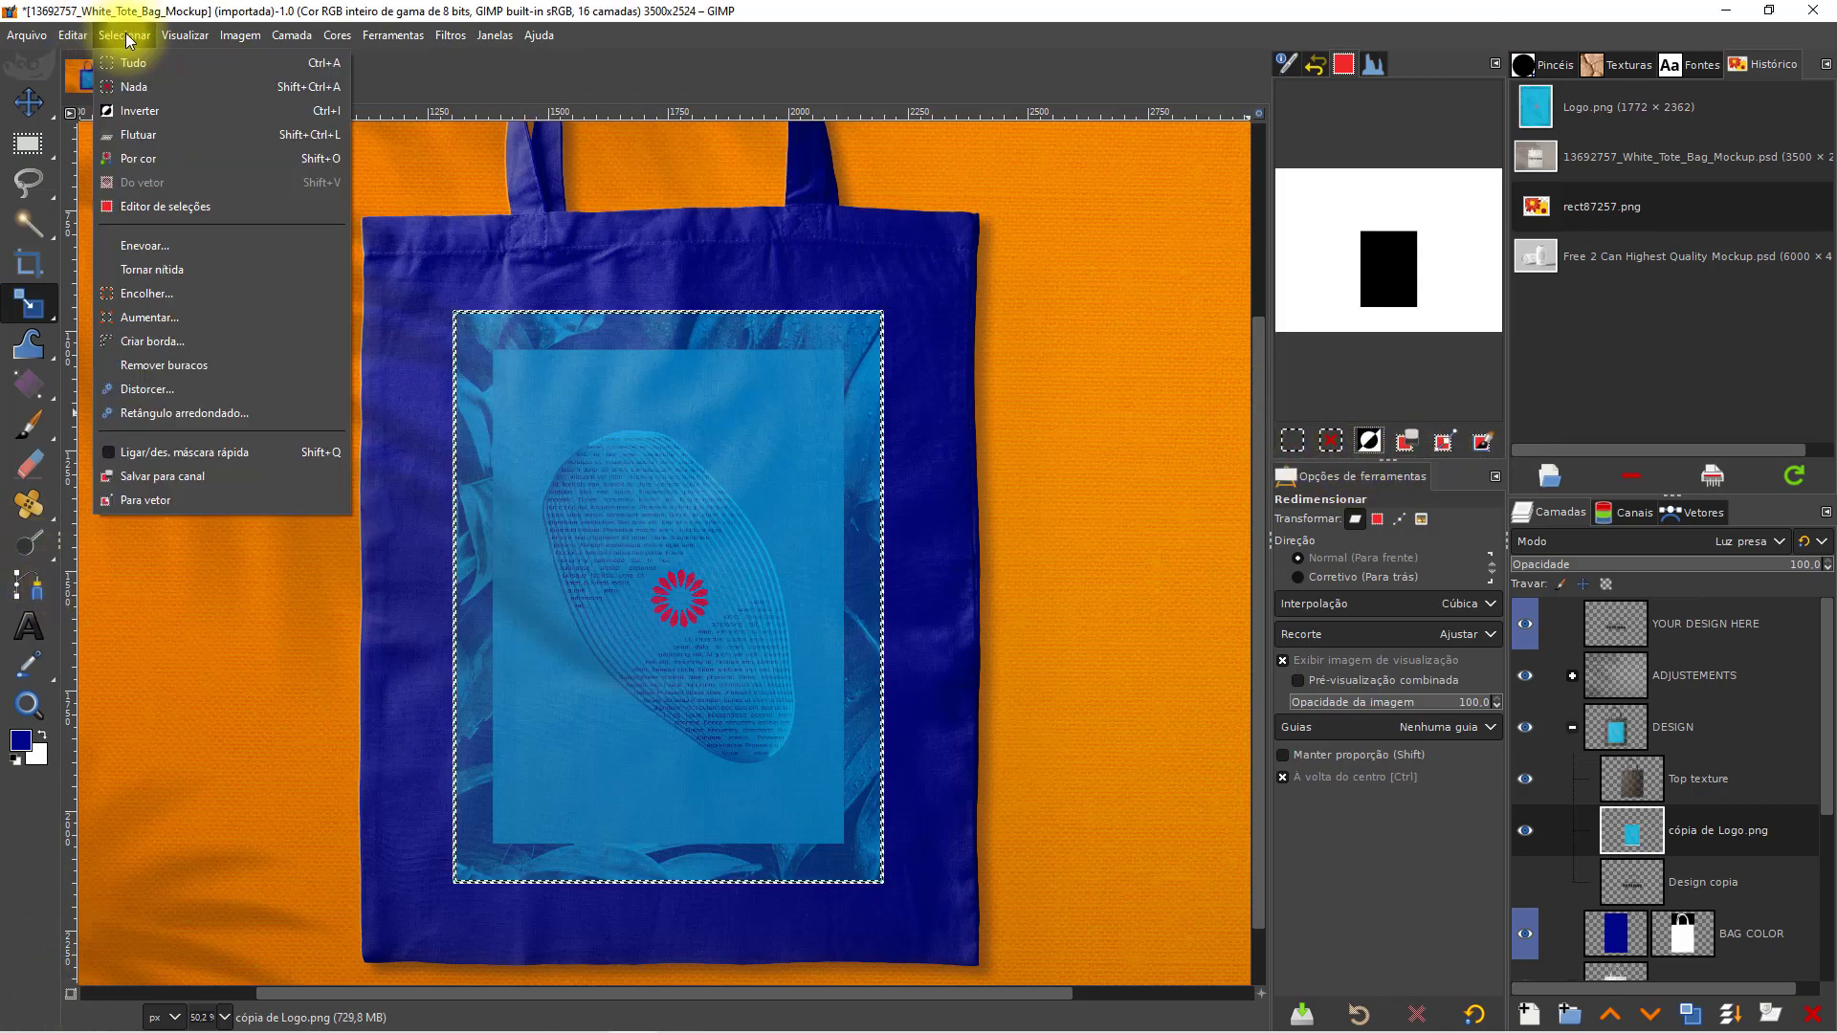
{"action": "left_click", "coordinate": [585, 77]}
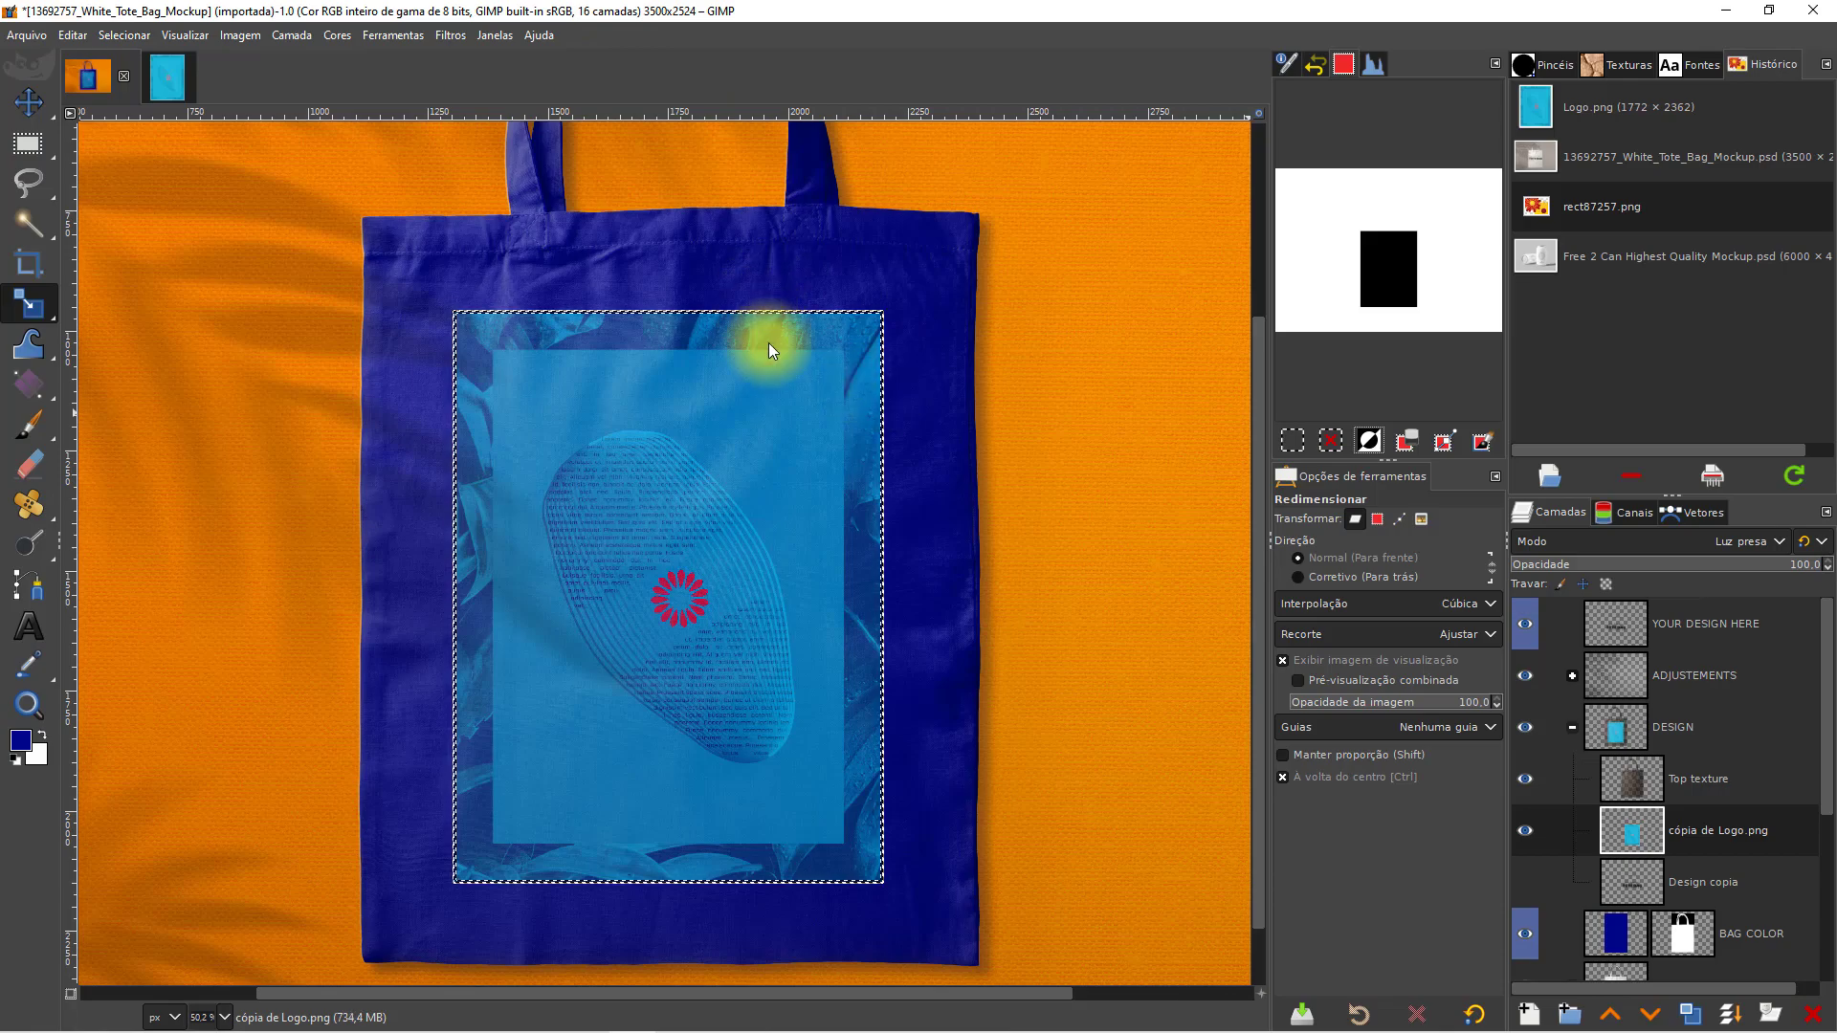
{"action": "scroll", "coordinate": [841, 411], "scroll_direction": "up", "scroll_amount": 4}
{"action": "scroll", "coordinate": [841, 371], "scroll_direction": "up", "scroll_amount": 6}
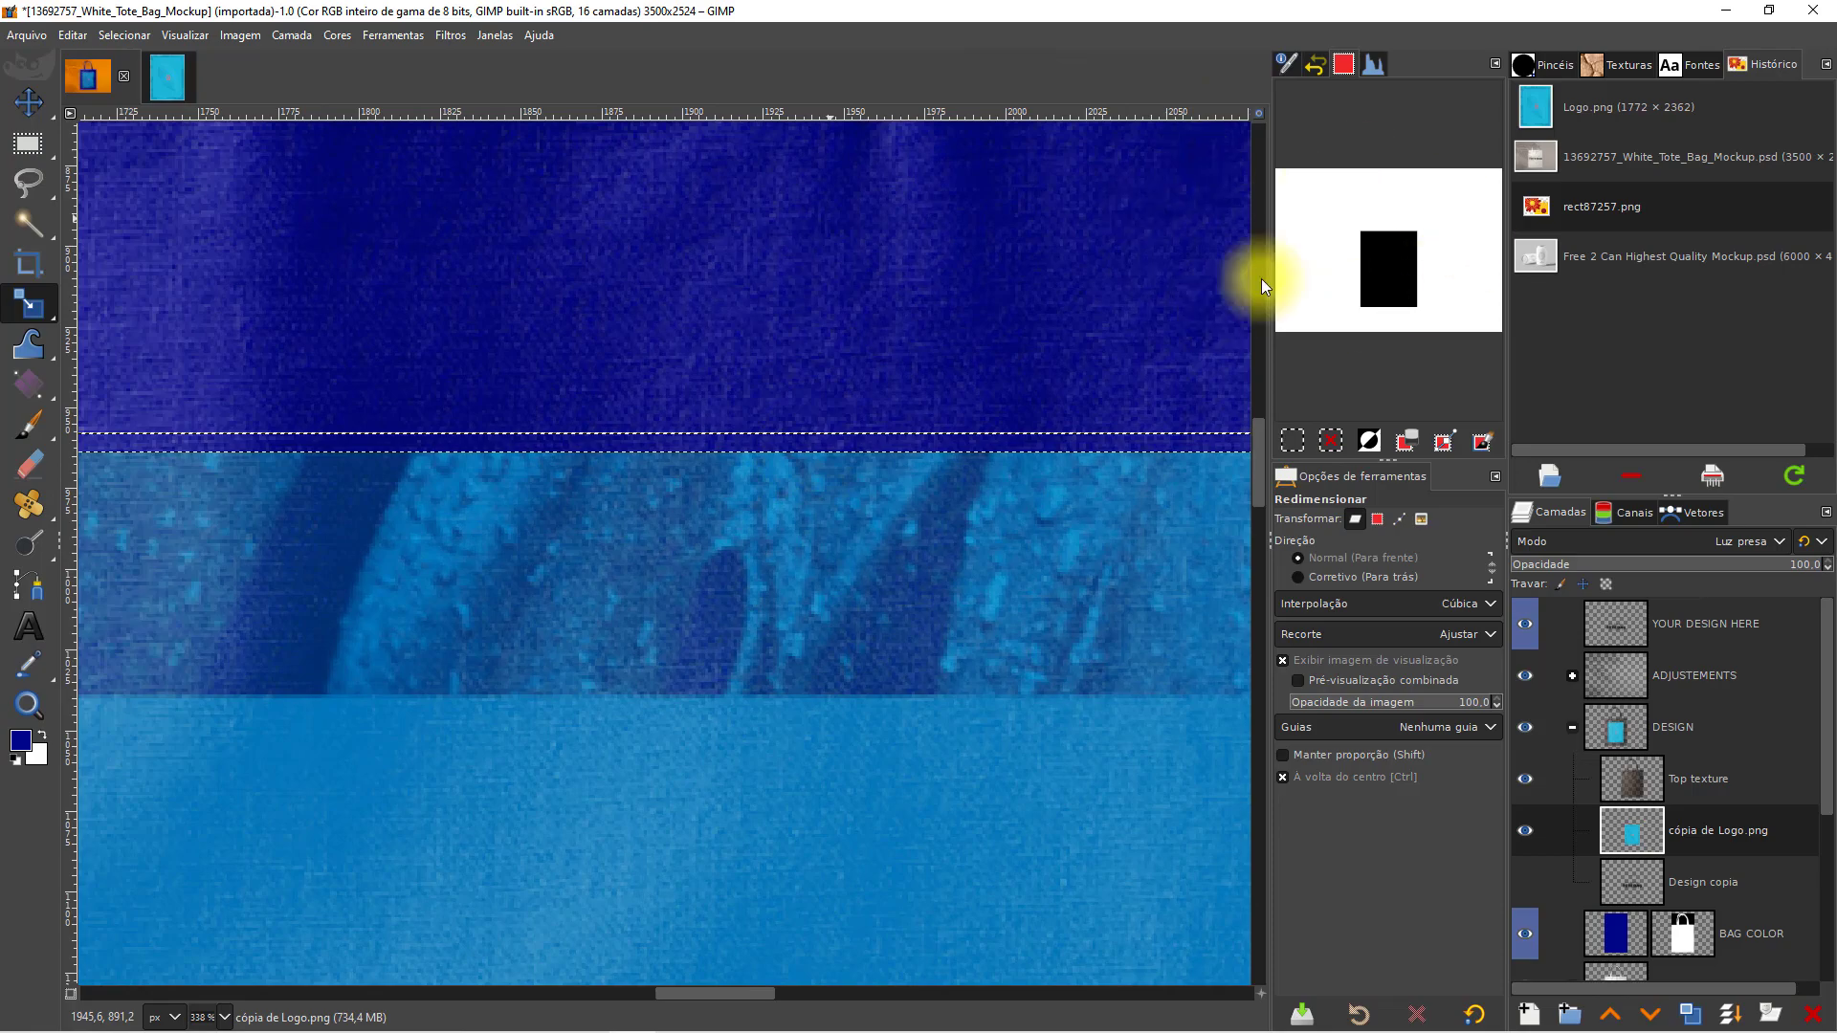
- Clear the selection and check the logo's trimmed edge on the bag
{"action": "left_click", "coordinate": [1331, 441]}
{"action": "scroll", "coordinate": [751, 414], "scroll_direction": "down", "scroll_amount": 5}
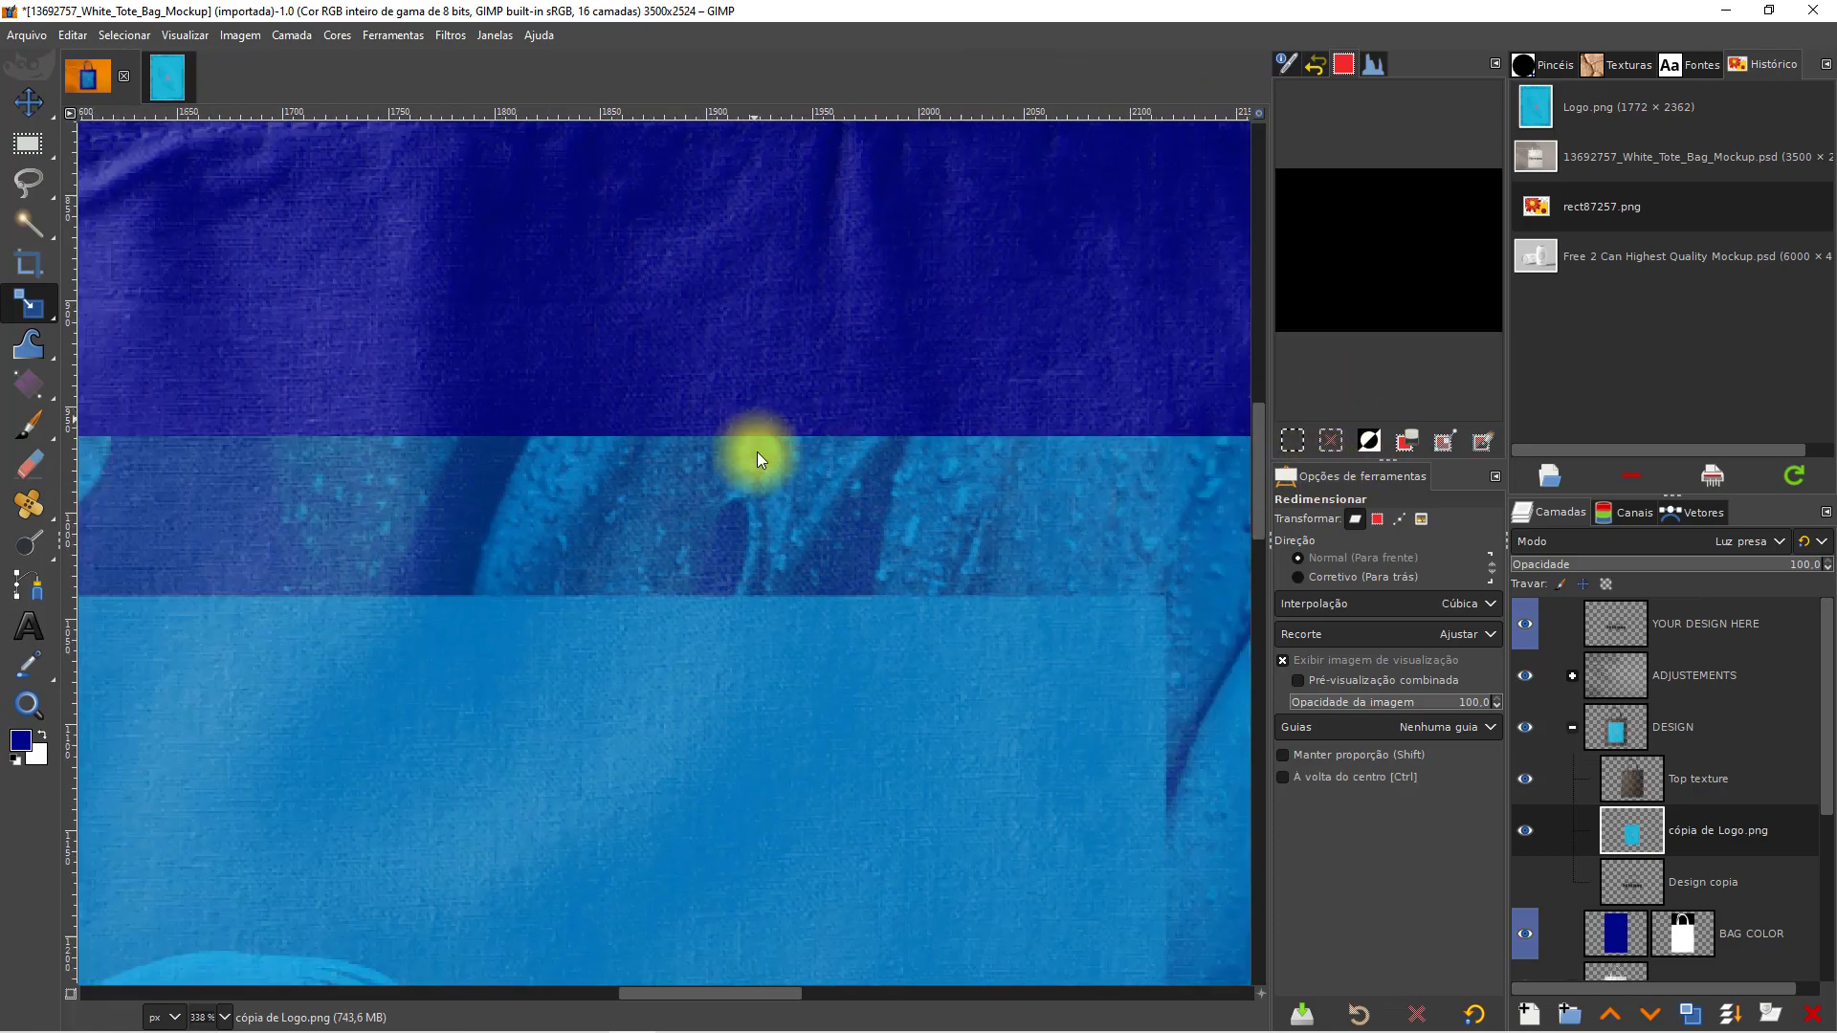
{"action": "scroll", "coordinate": [768, 549], "scroll_direction": "up", "scroll_amount": 1}
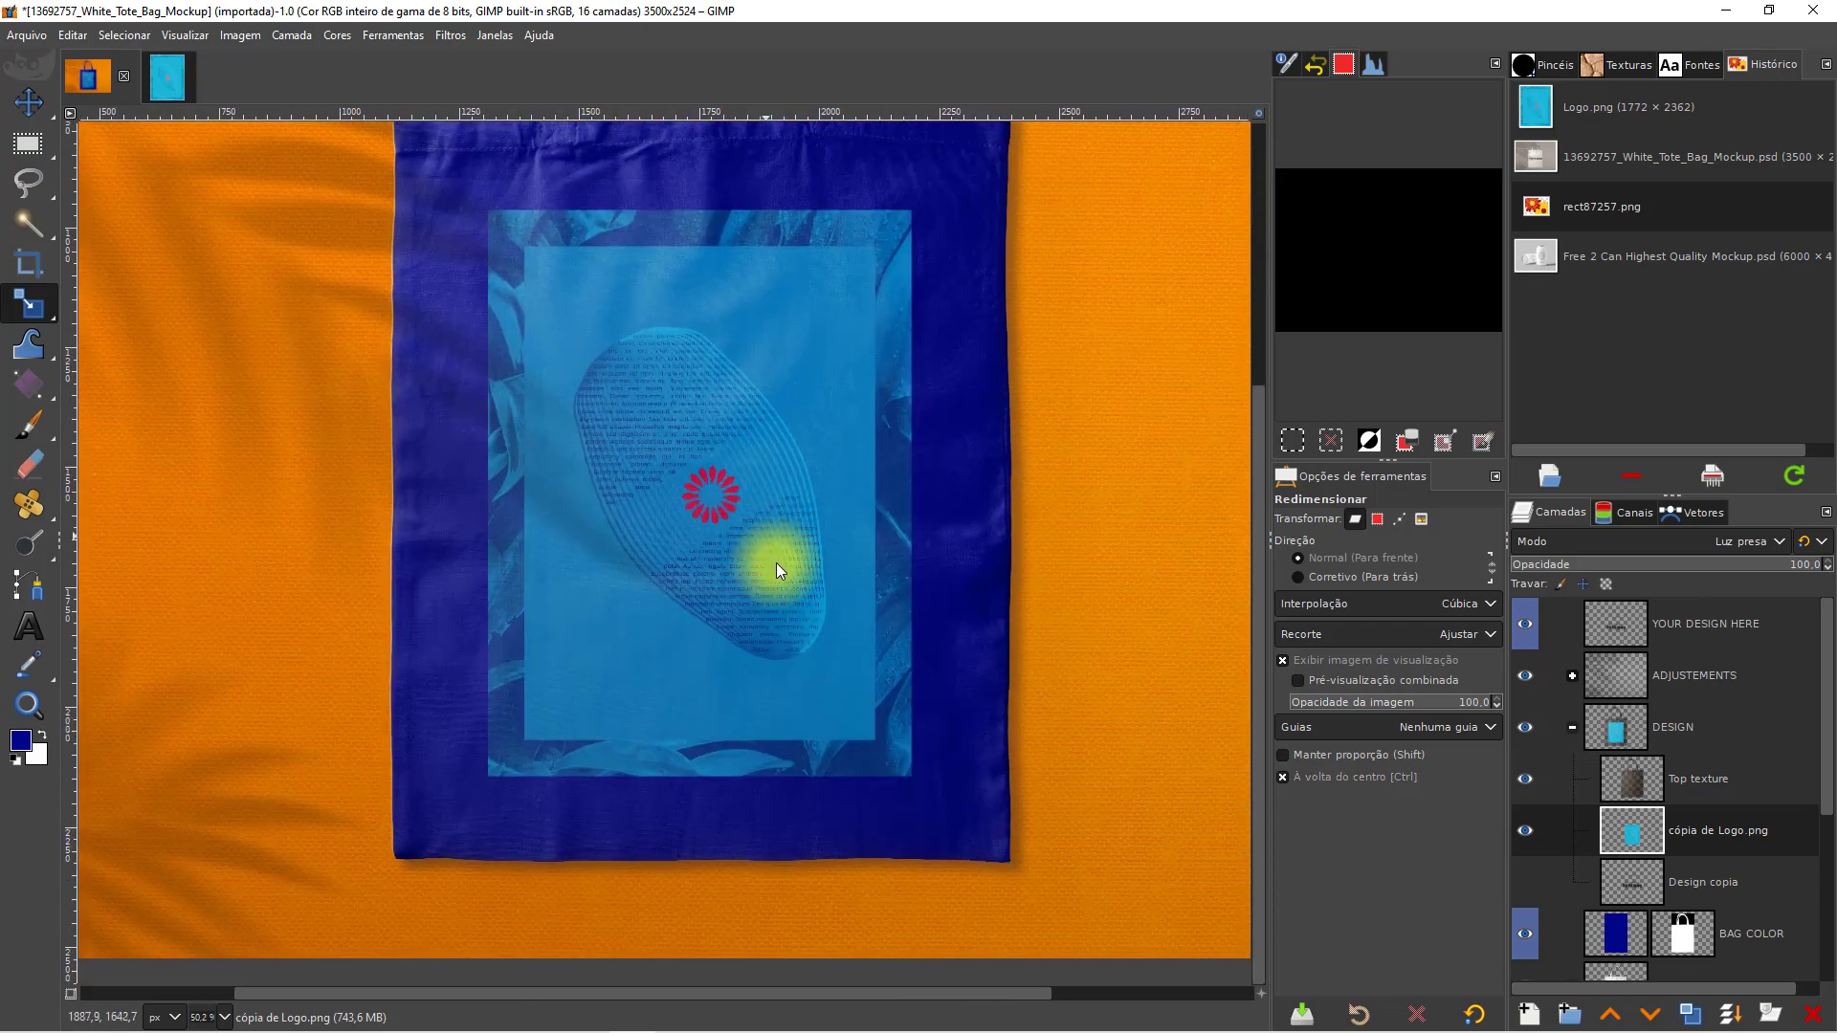
{"action": "scroll", "coordinate": [842, 737], "scroll_direction": "down", "scroll_amount": 1}
{"action": "scroll", "coordinate": [825, 599], "scroll_direction": "down", "scroll_amount": 1}
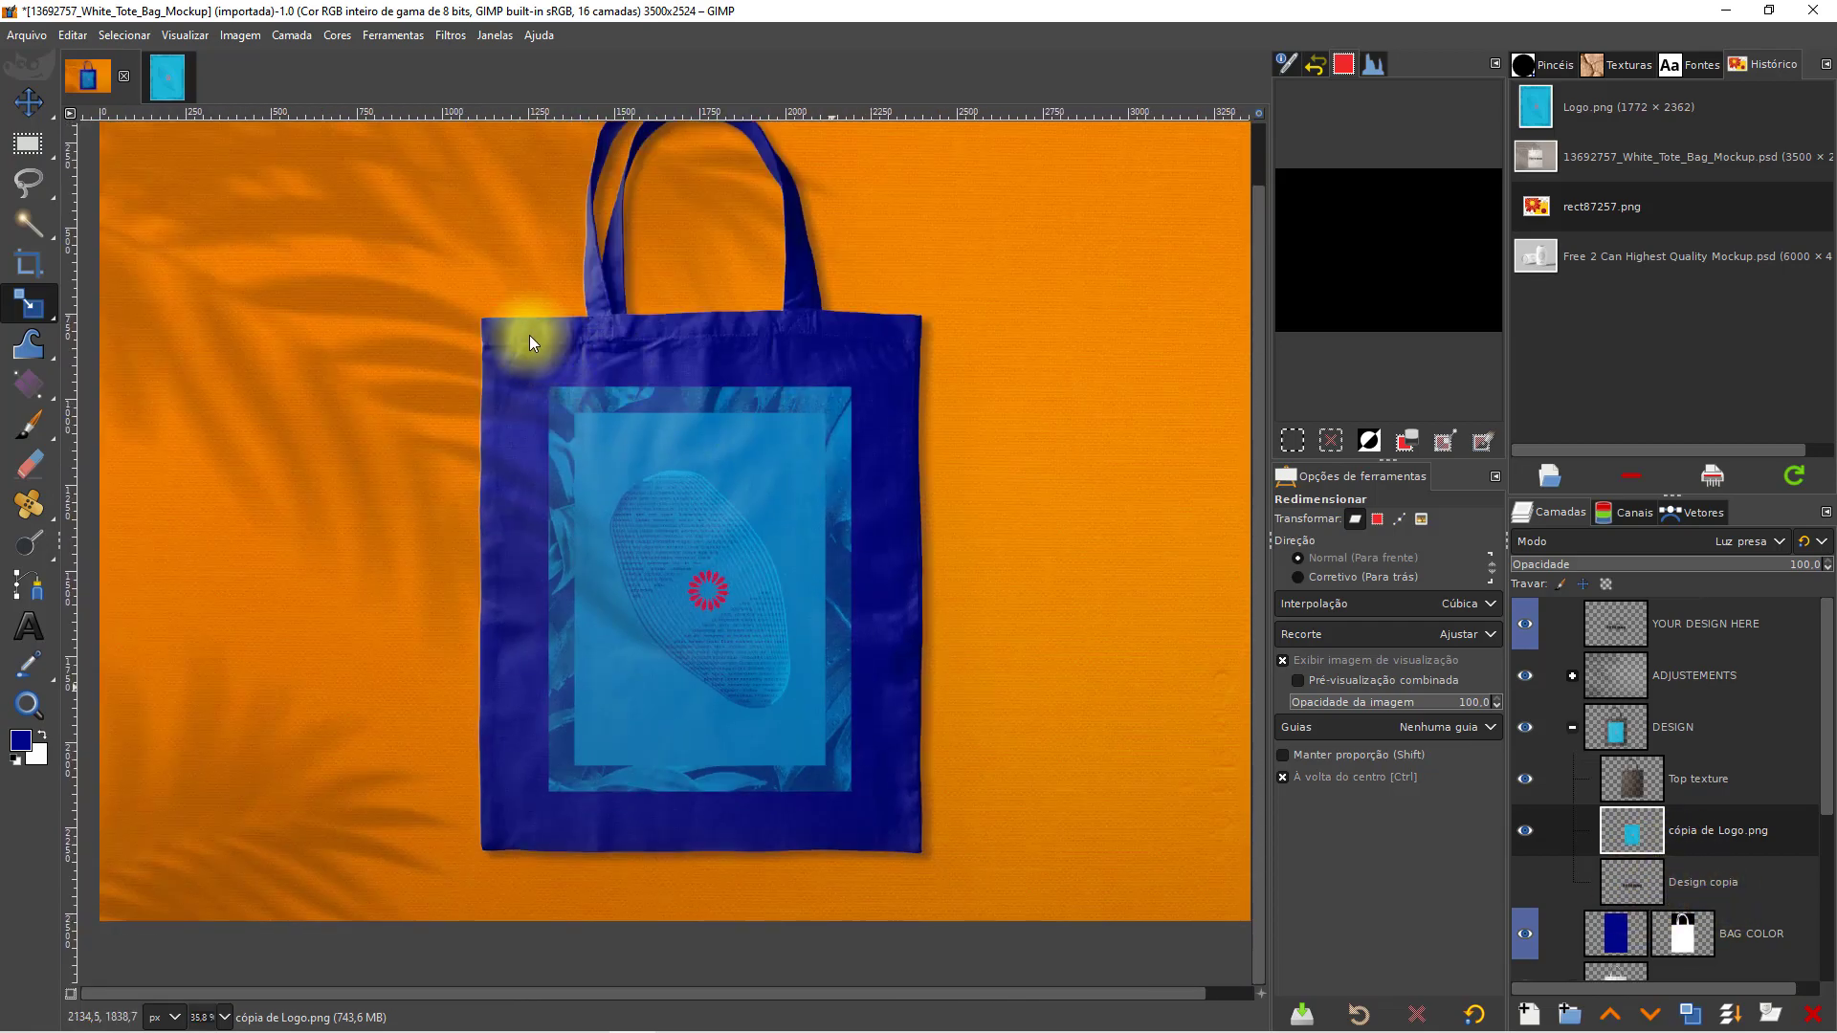
- Hide the ADJUSTEMENTS group and use Warp Transform to lightly move pixels along the edges of the logo on the bag
{"action": "mouse_move", "coordinate": [32, 360]}
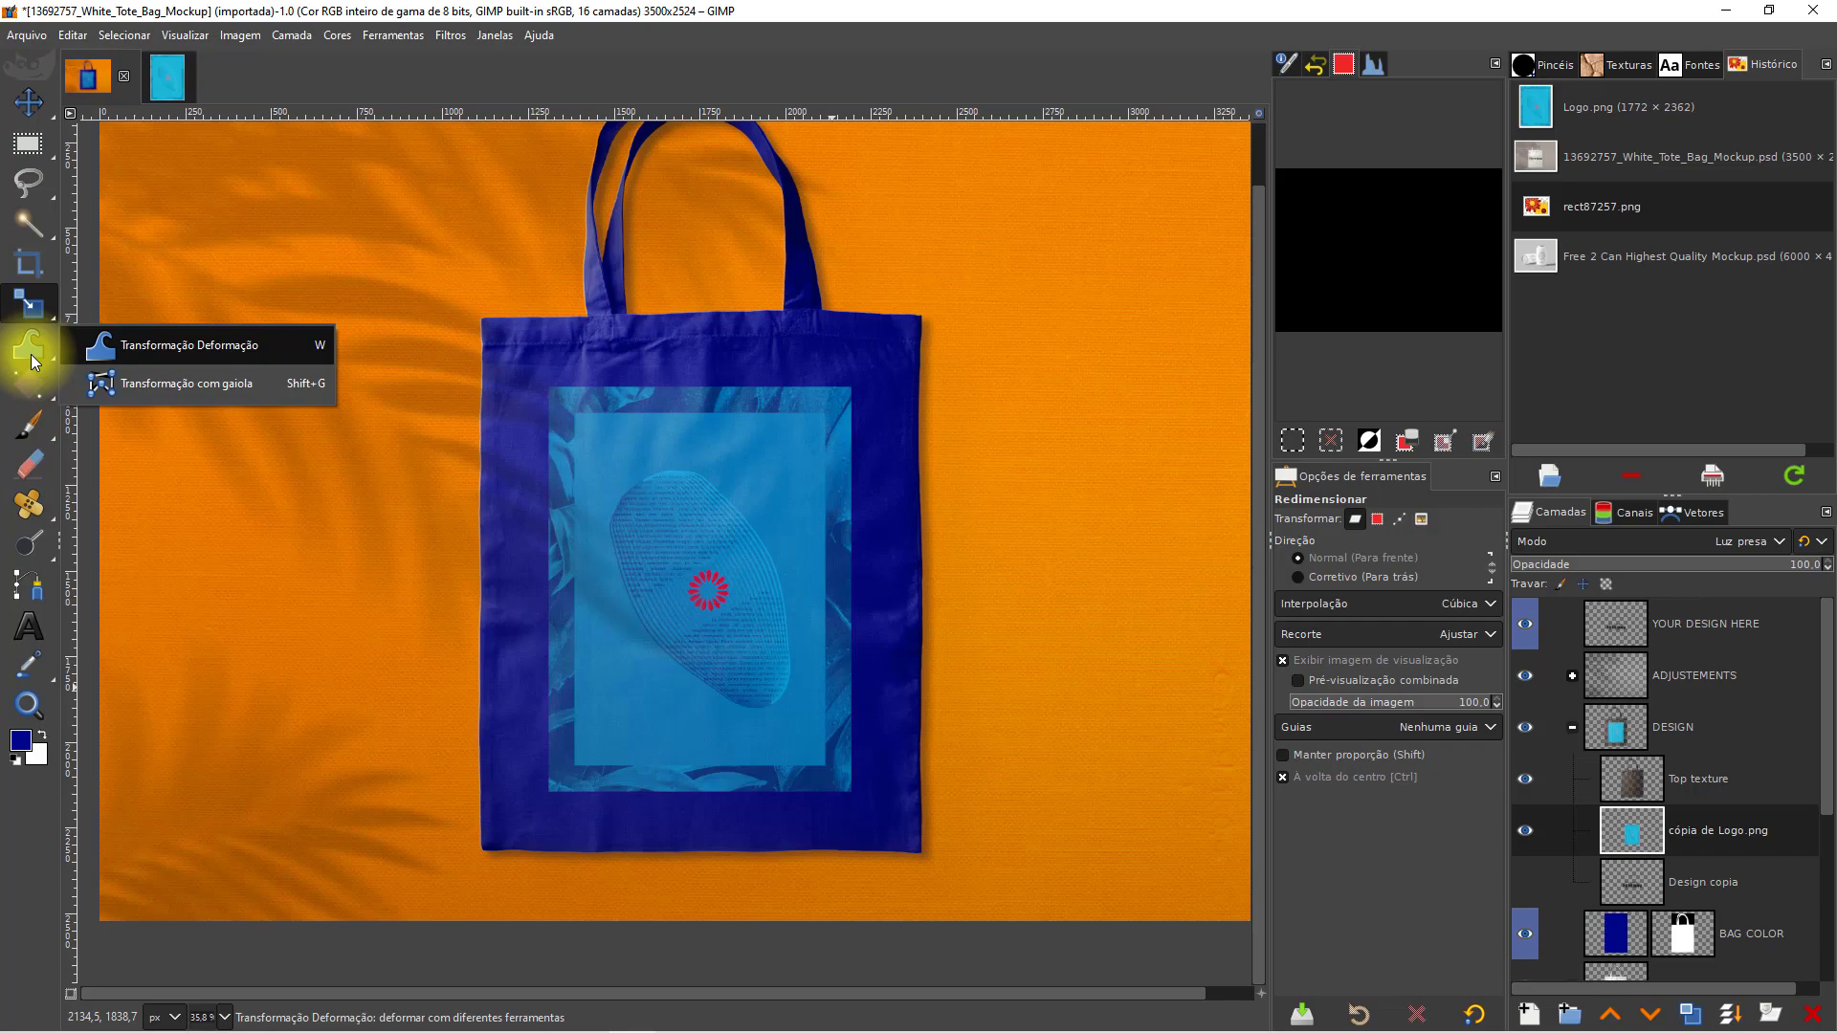
{"action": "left_click", "coordinate": [187, 344]}
{"action": "scroll", "coordinate": [888, 481], "scroll_direction": "up", "scroll_amount": 1}
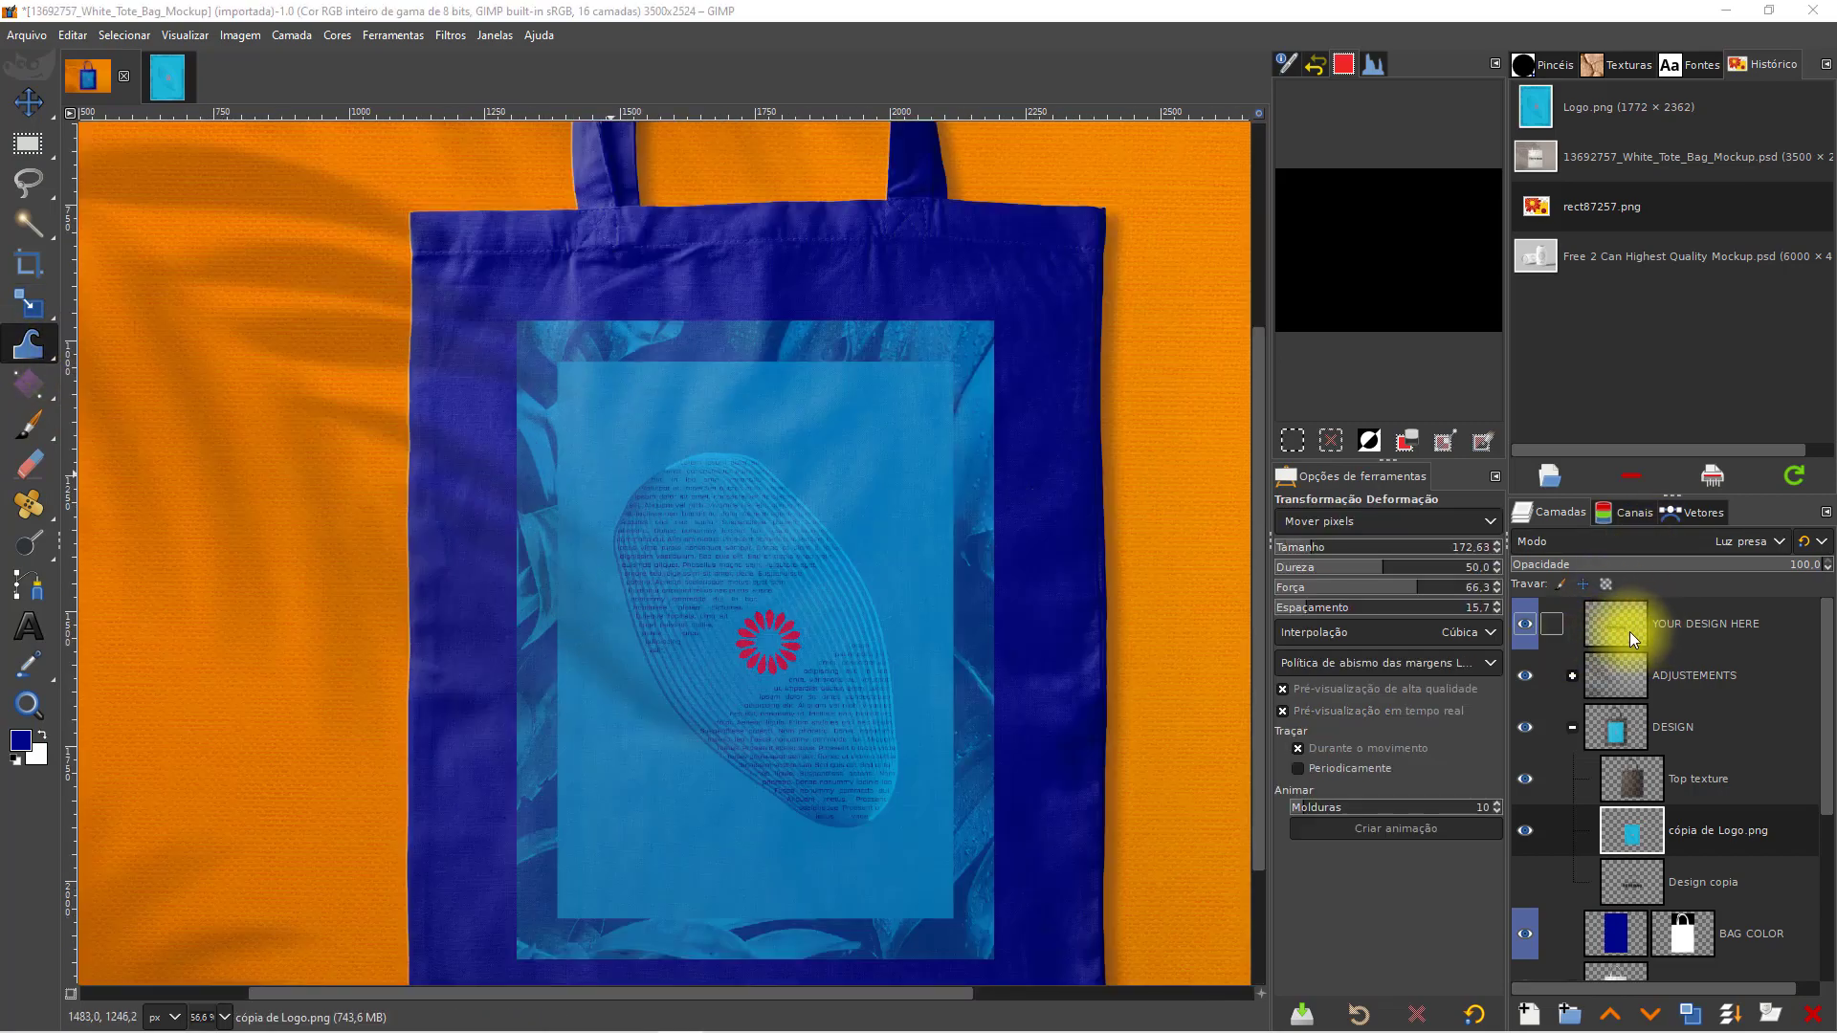
{"action": "left_click", "coordinate": [1525, 676]}
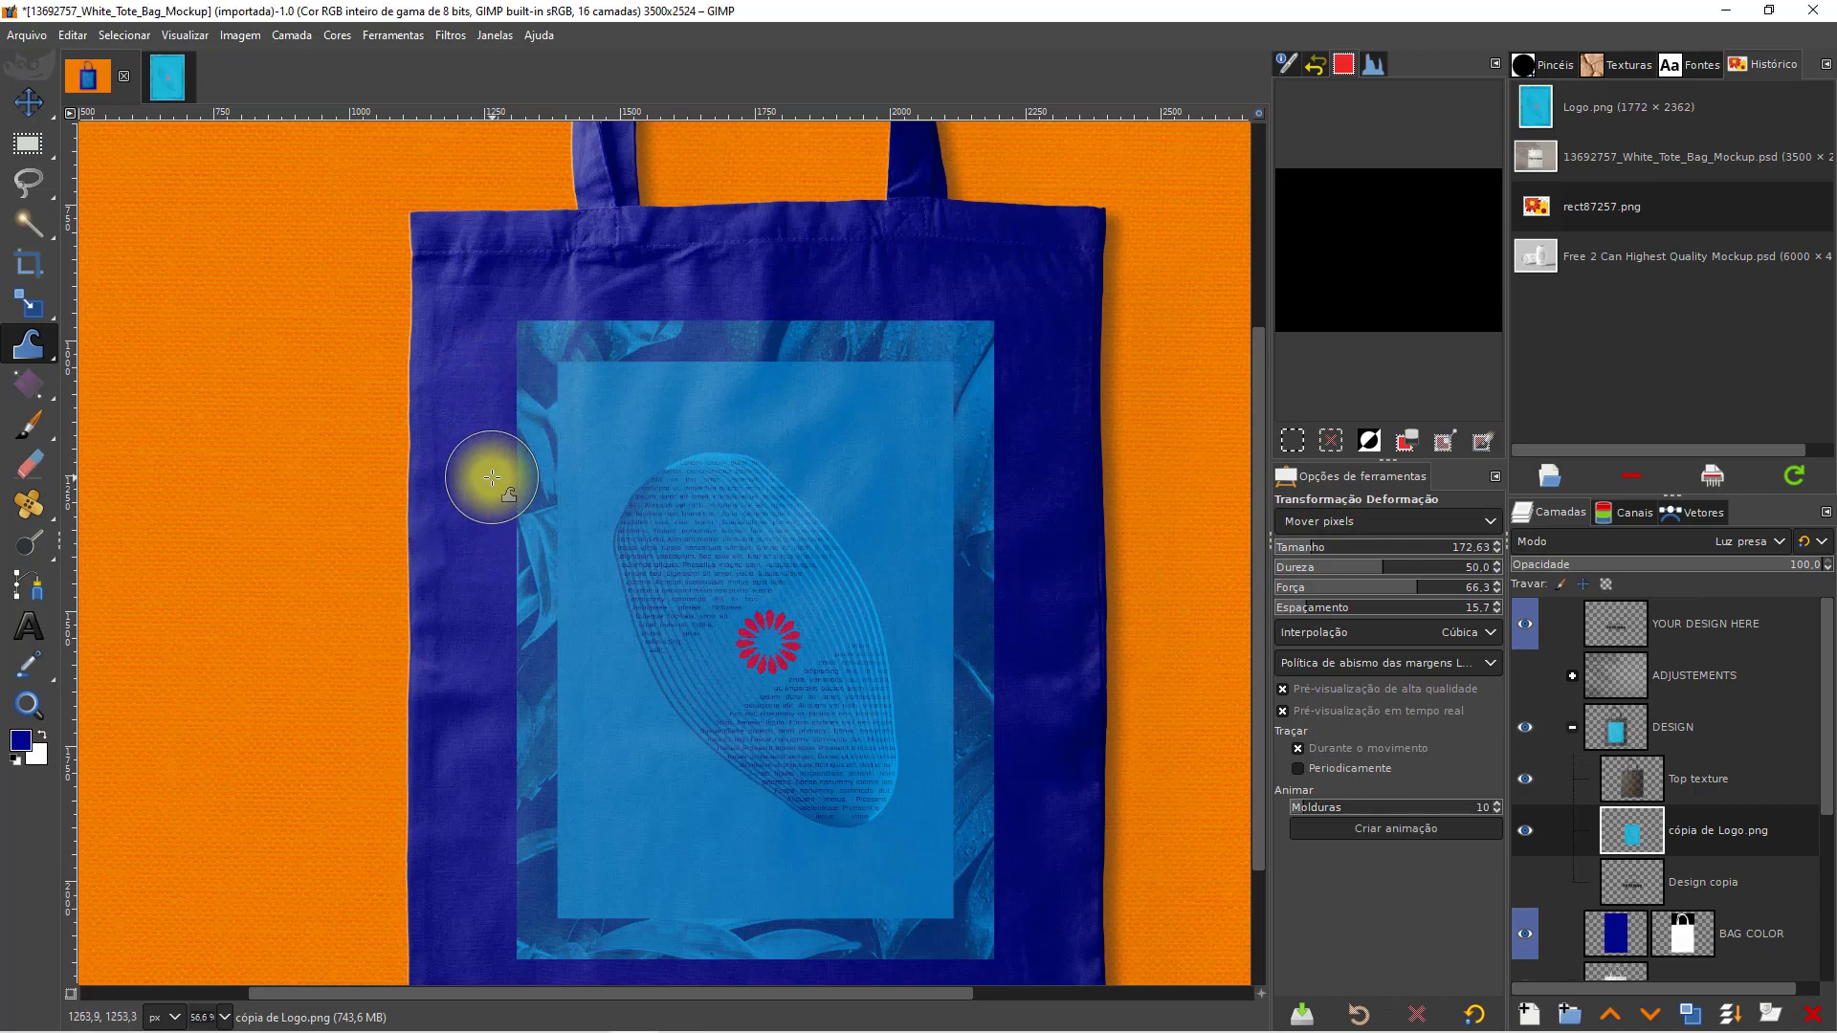
{"action": "mouse_move", "coordinate": [490, 459]}
{"action": "left_mouse_down"}
{"action": "mouse_move", "coordinate": [533, 243]}
{"action": "mouse_move", "coordinate": [476, 694]}
{"action": "mouse_move", "coordinate": [492, 713]}
{"action": "mouse_move", "coordinate": [485, 834]}
{"action": "mouse_move", "coordinate": [483, 750]}
{"action": "left_mouse_up"}
{"action": "left_click_drag", "start_coordinate": [769, 206], "coordinate": [760, 371]}
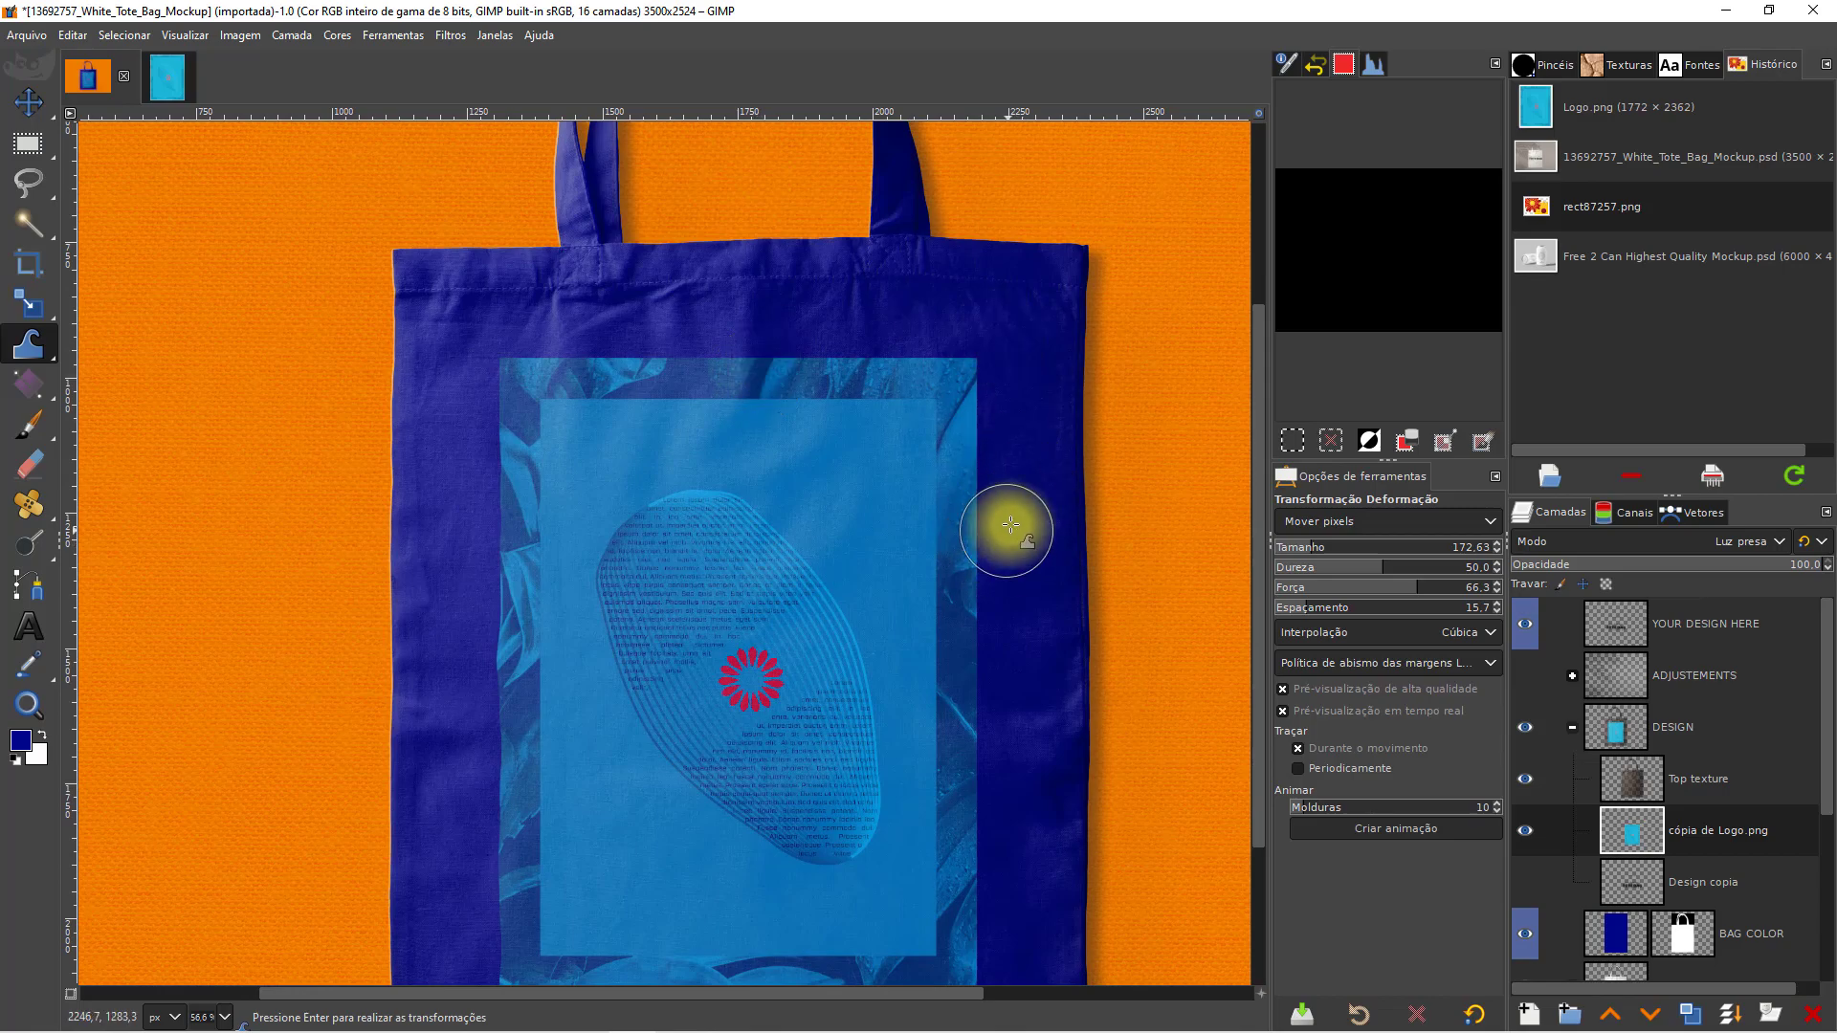
{"action": "left_click_drag", "start_coordinate": [1000, 814], "coordinate": [962, 702]}
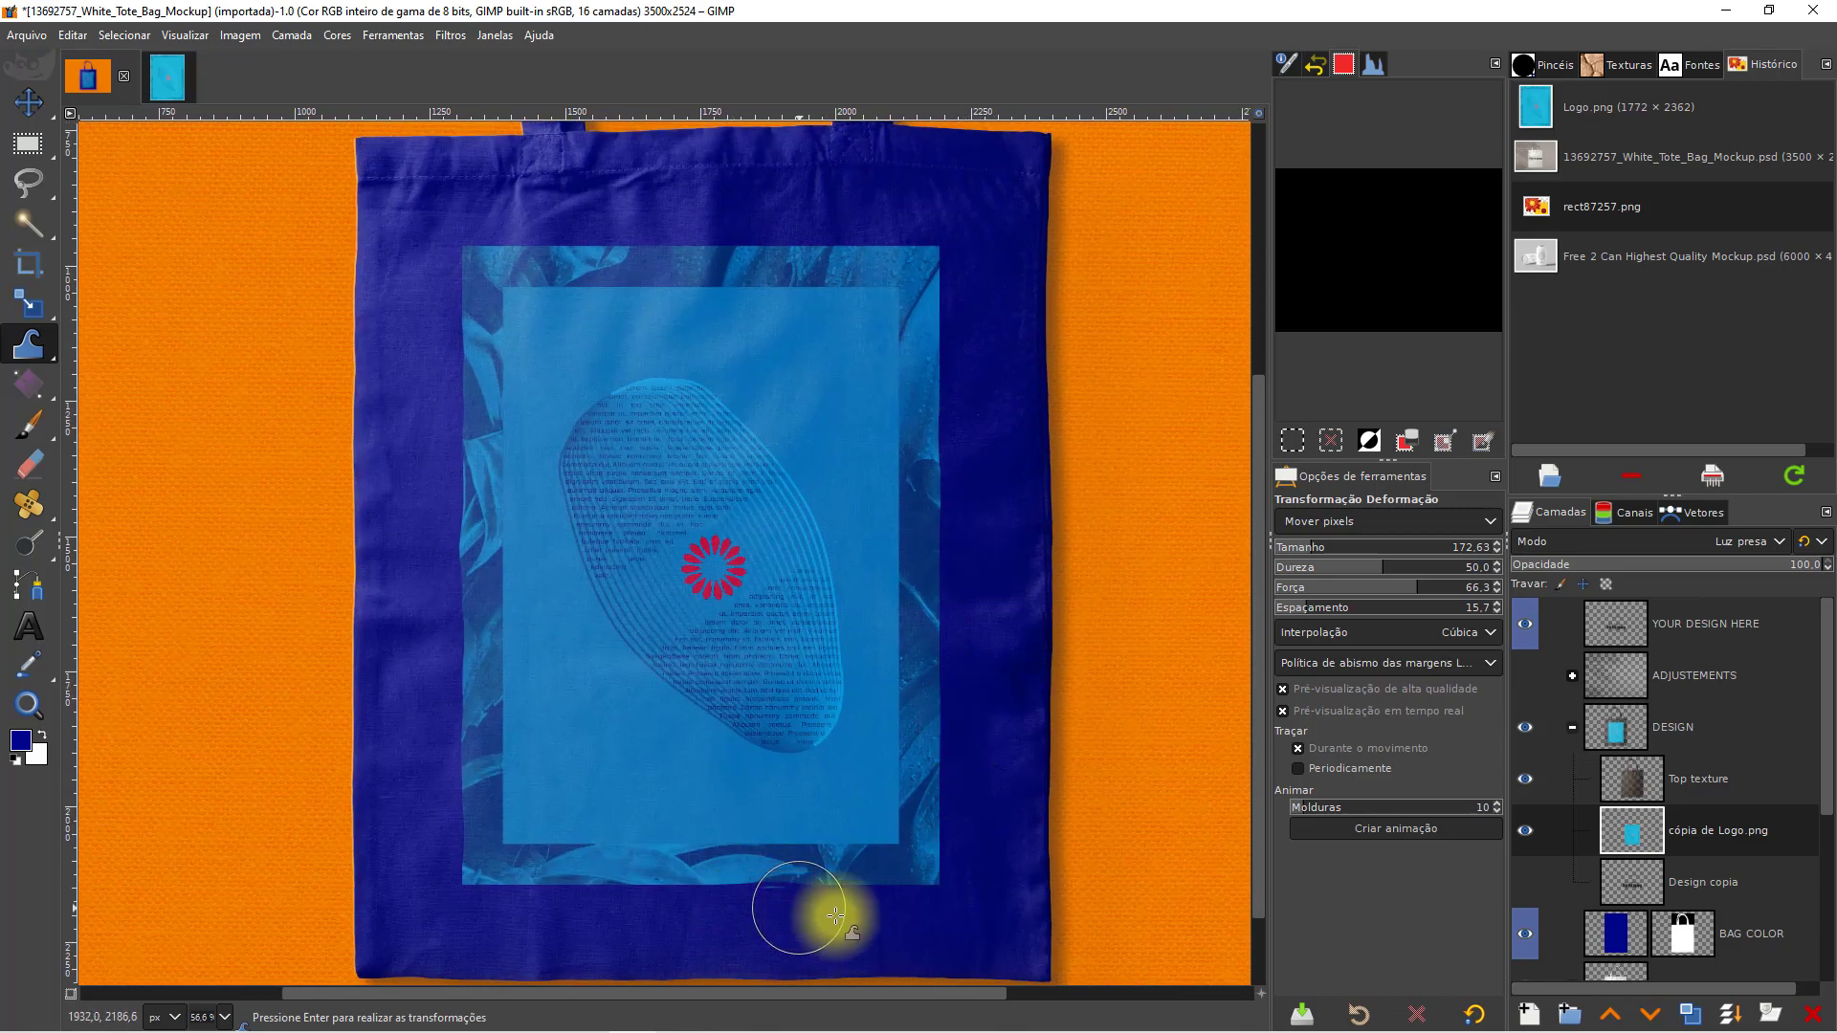
{"action": "left_click_drag", "start_coordinate": [779, 176], "coordinate": [825, 236]}
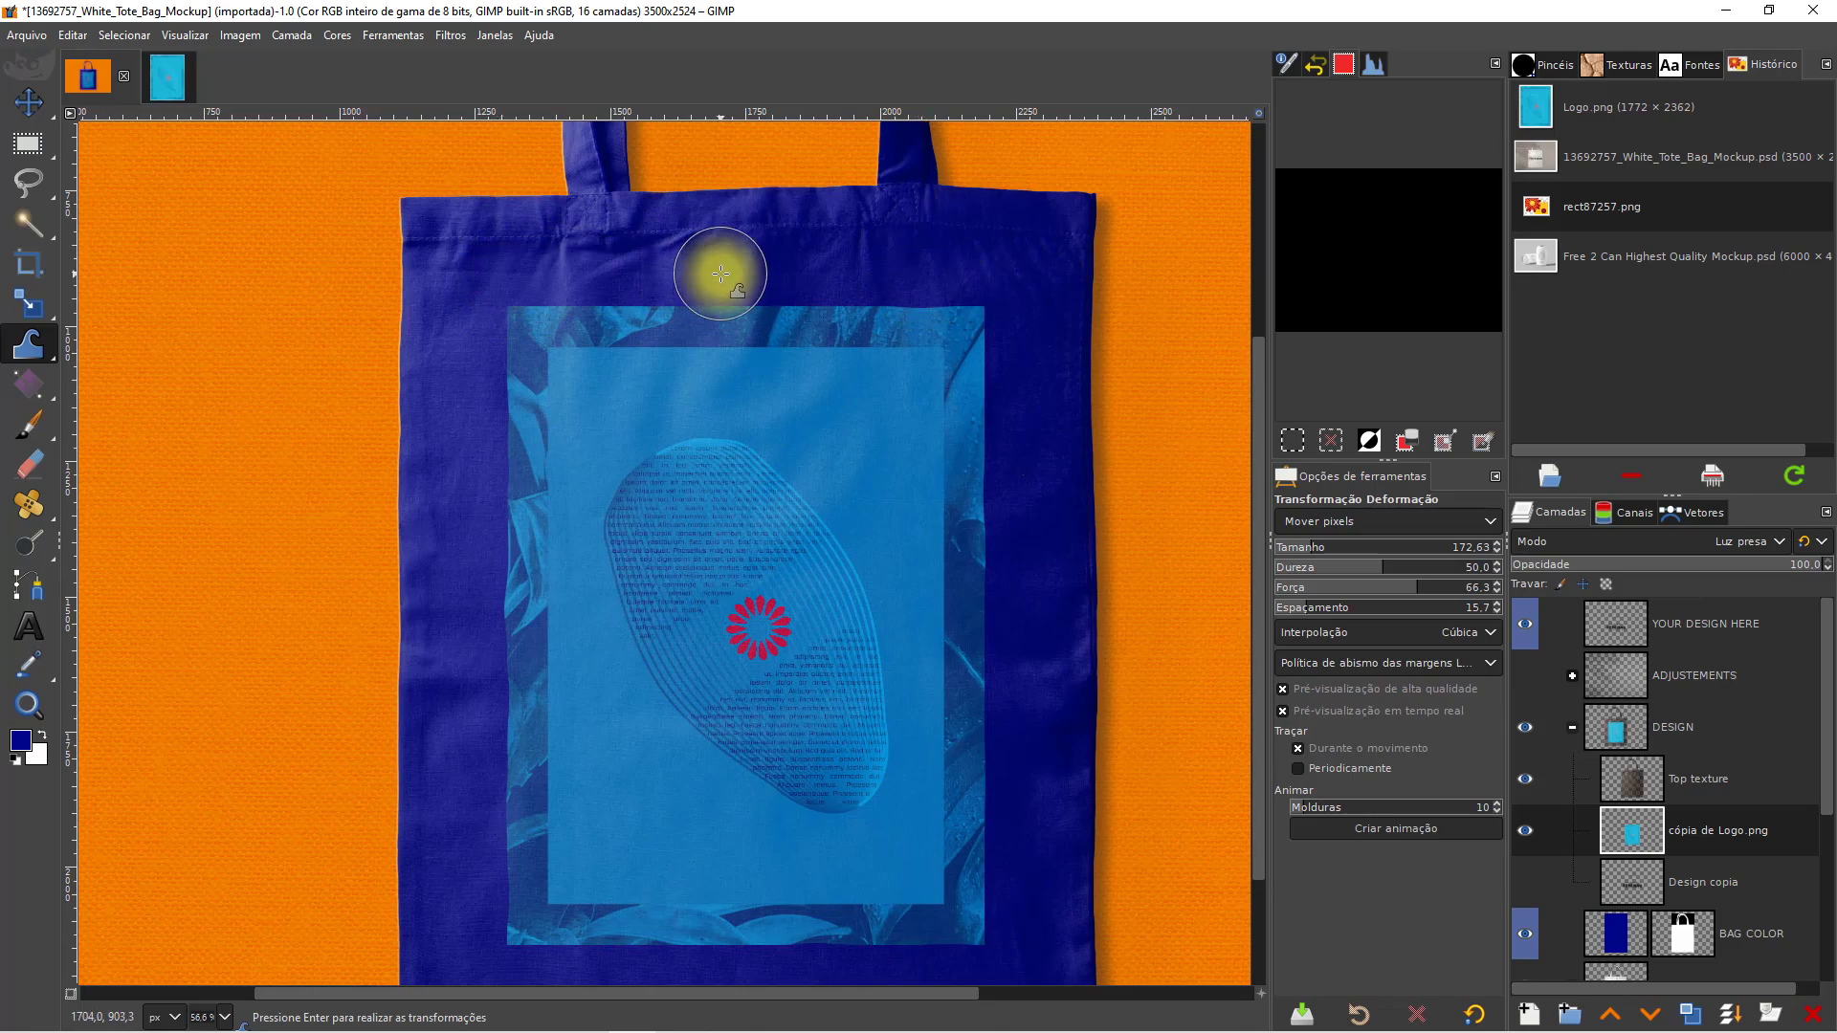
- Show the ADJUSTEMENTS group again with the whole bag and its palm shadows in view
{"action": "scroll", "coordinate": [861, 430], "scroll_direction": "down", "scroll_amount": 1}
{"action": "scroll", "coordinate": [902, 750], "scroll_direction": "down", "scroll_amount": 1}
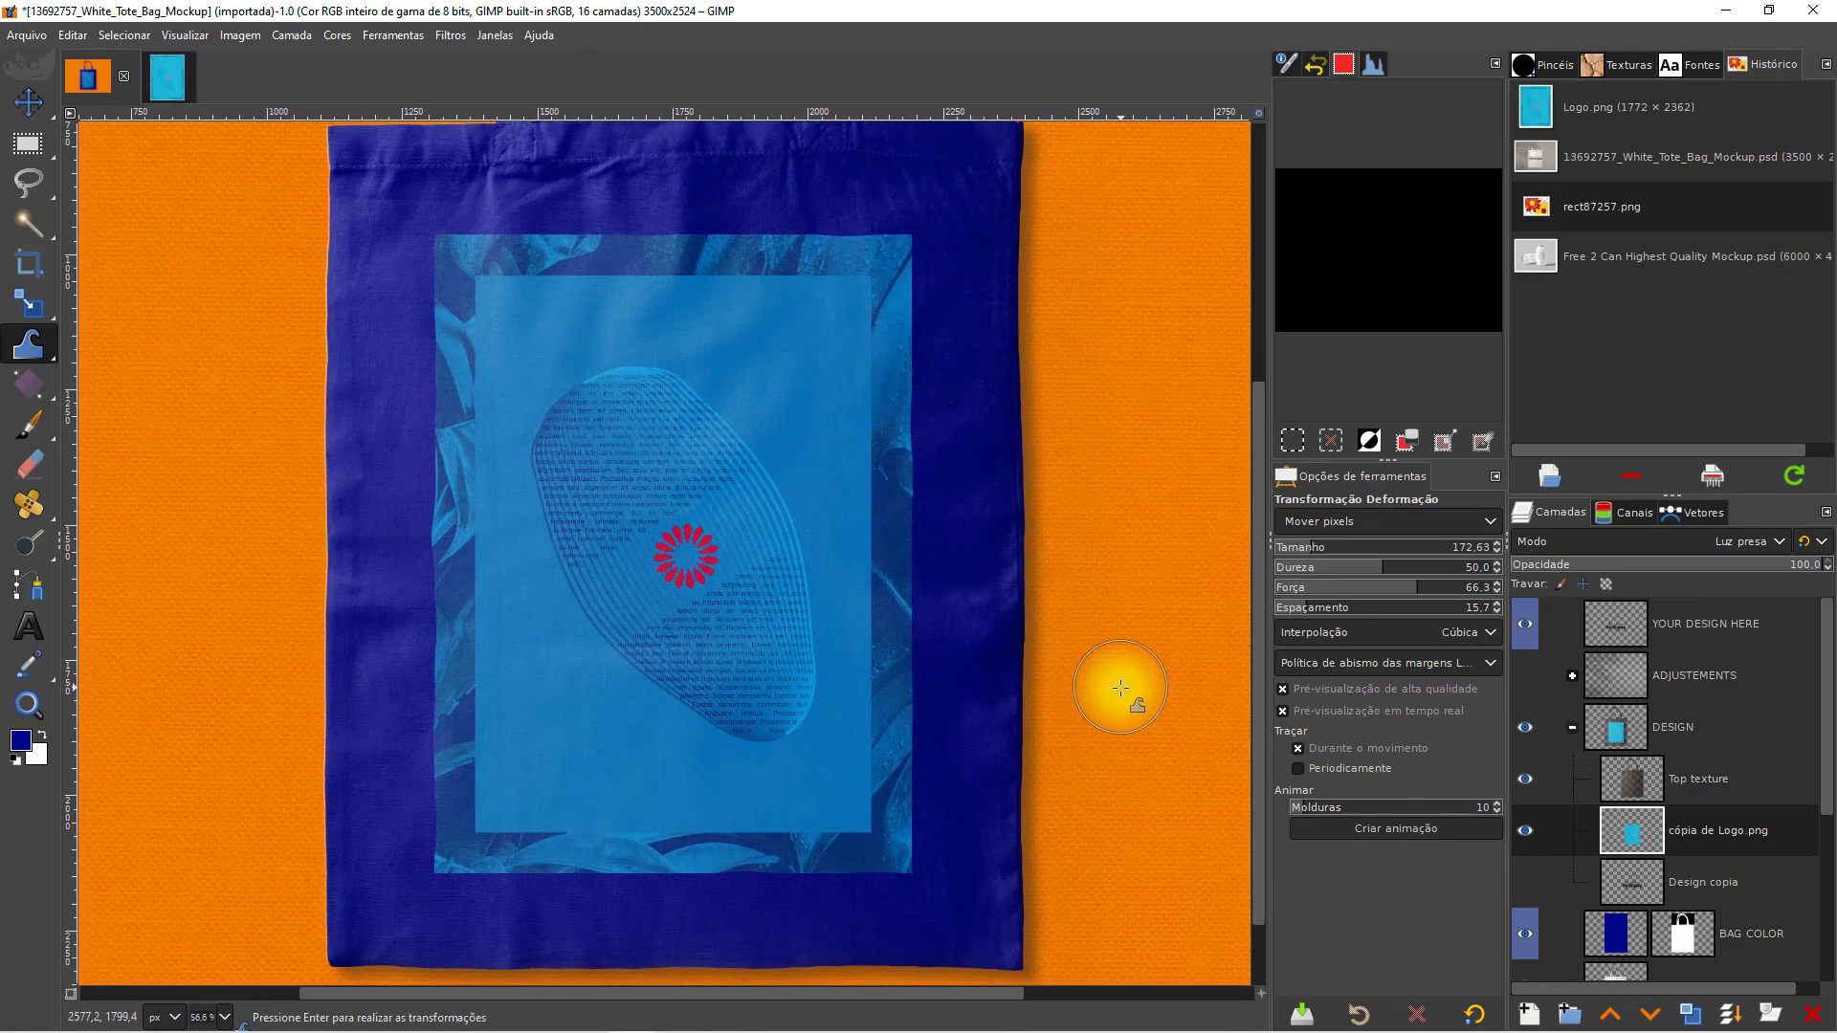
{"action": "scroll", "coordinate": [1015, 610], "scroll_direction": "down", "scroll_amount": 3, "text": "ctrl"}
{"action": "scroll", "coordinate": [881, 525], "scroll_direction": "down", "scroll_amount": 2, "text": "ctrl"}
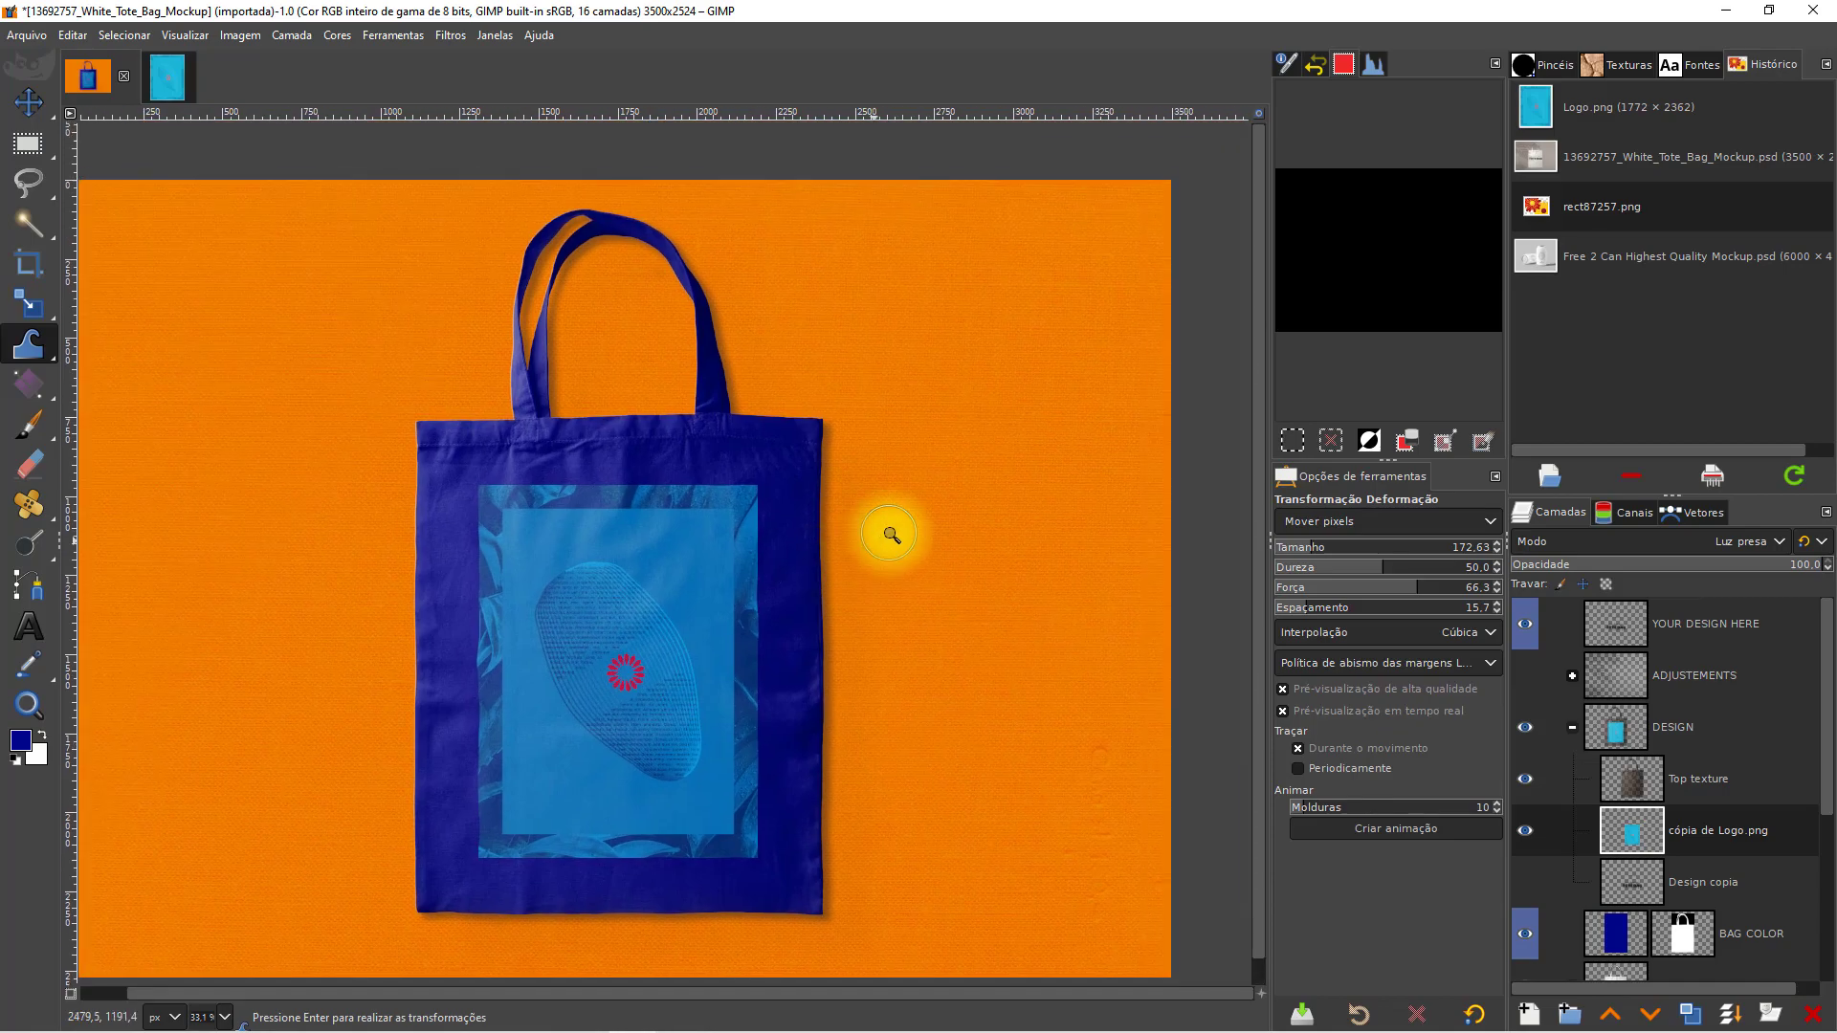
{"action": "left_click", "coordinate": [1525, 676]}
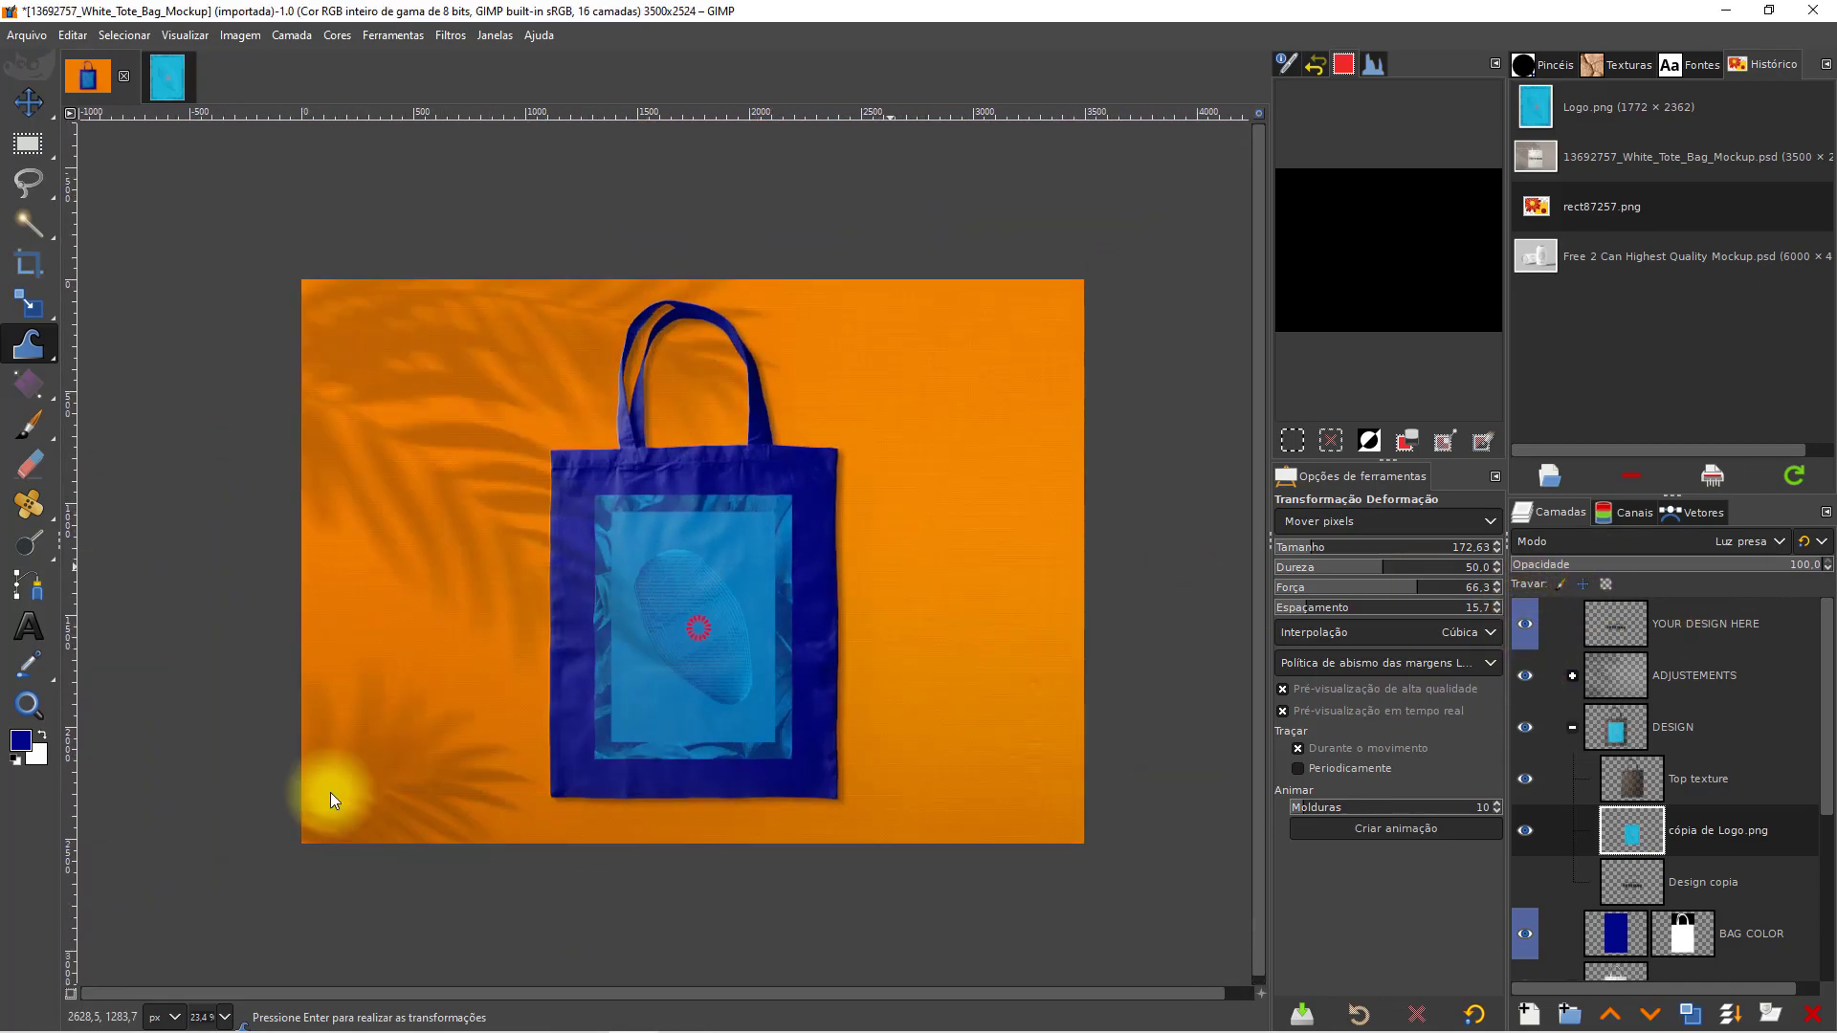
- Save the project as MockupBolsacomLogo.xcf in the MOCKUP folder
{"action": "left_click", "coordinate": [27, 35]}
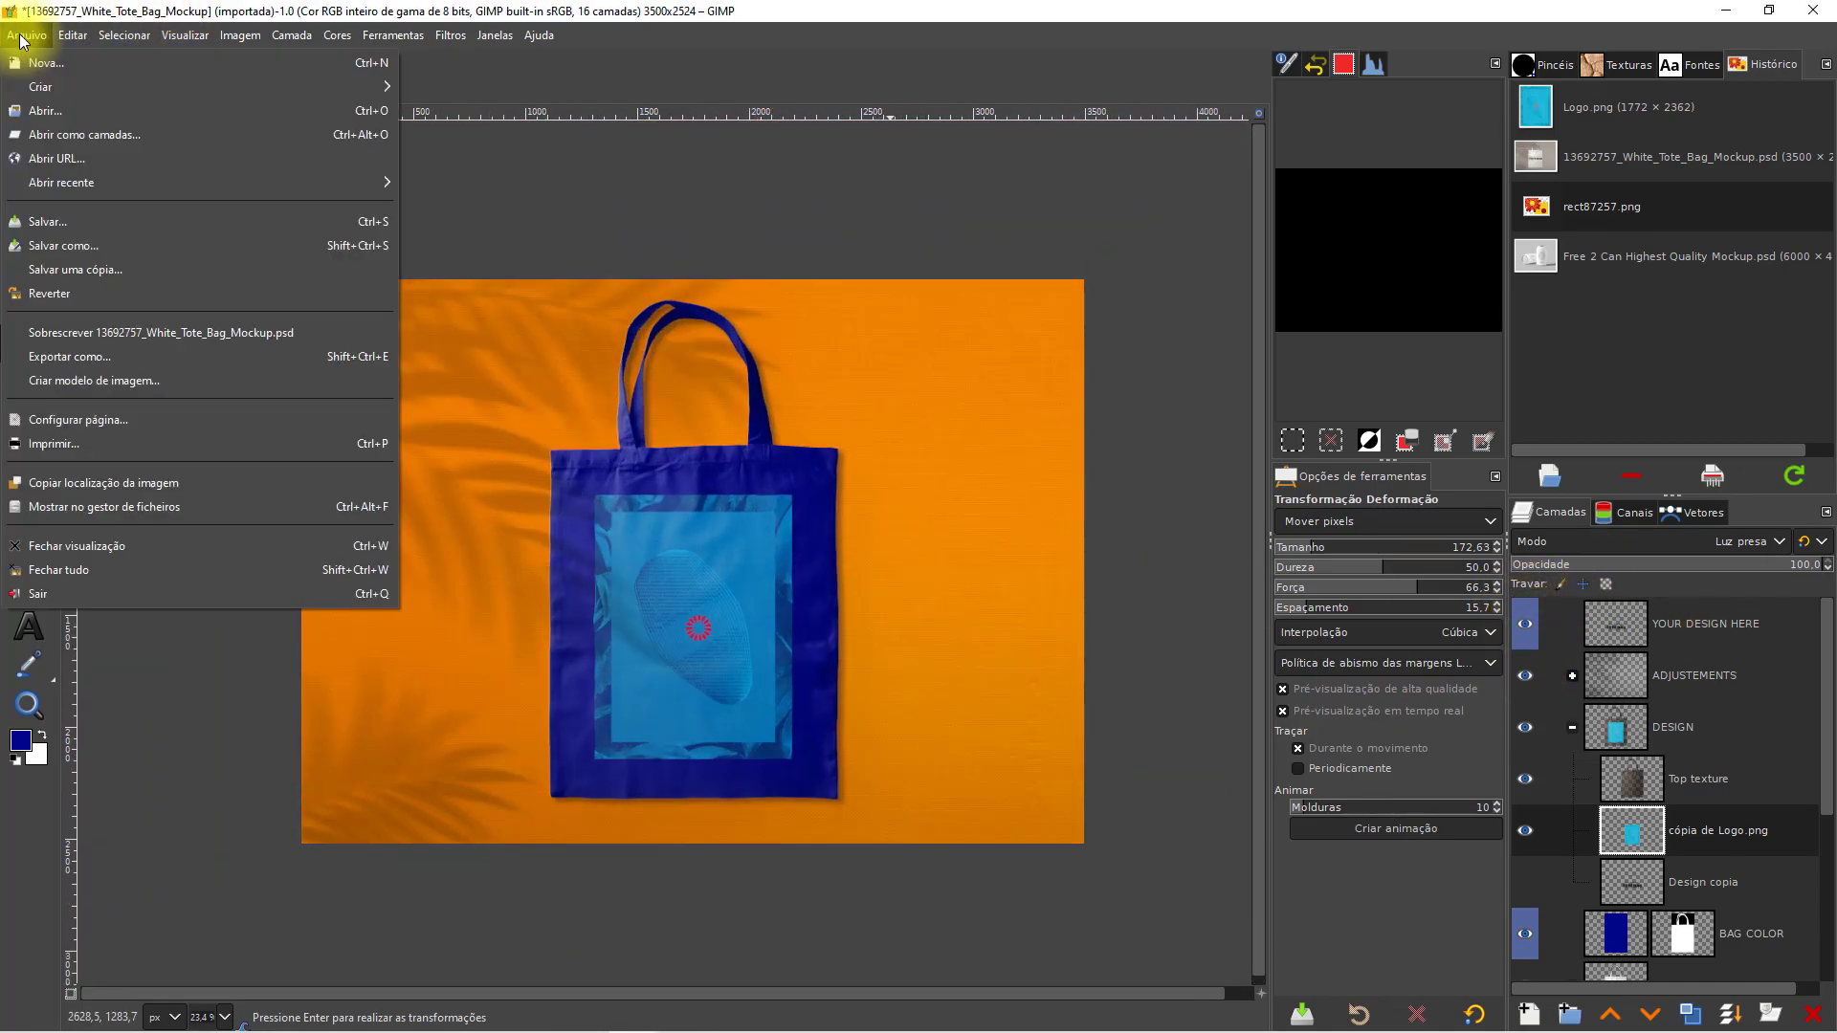
{"action": "left_click", "coordinate": [42, 245]}
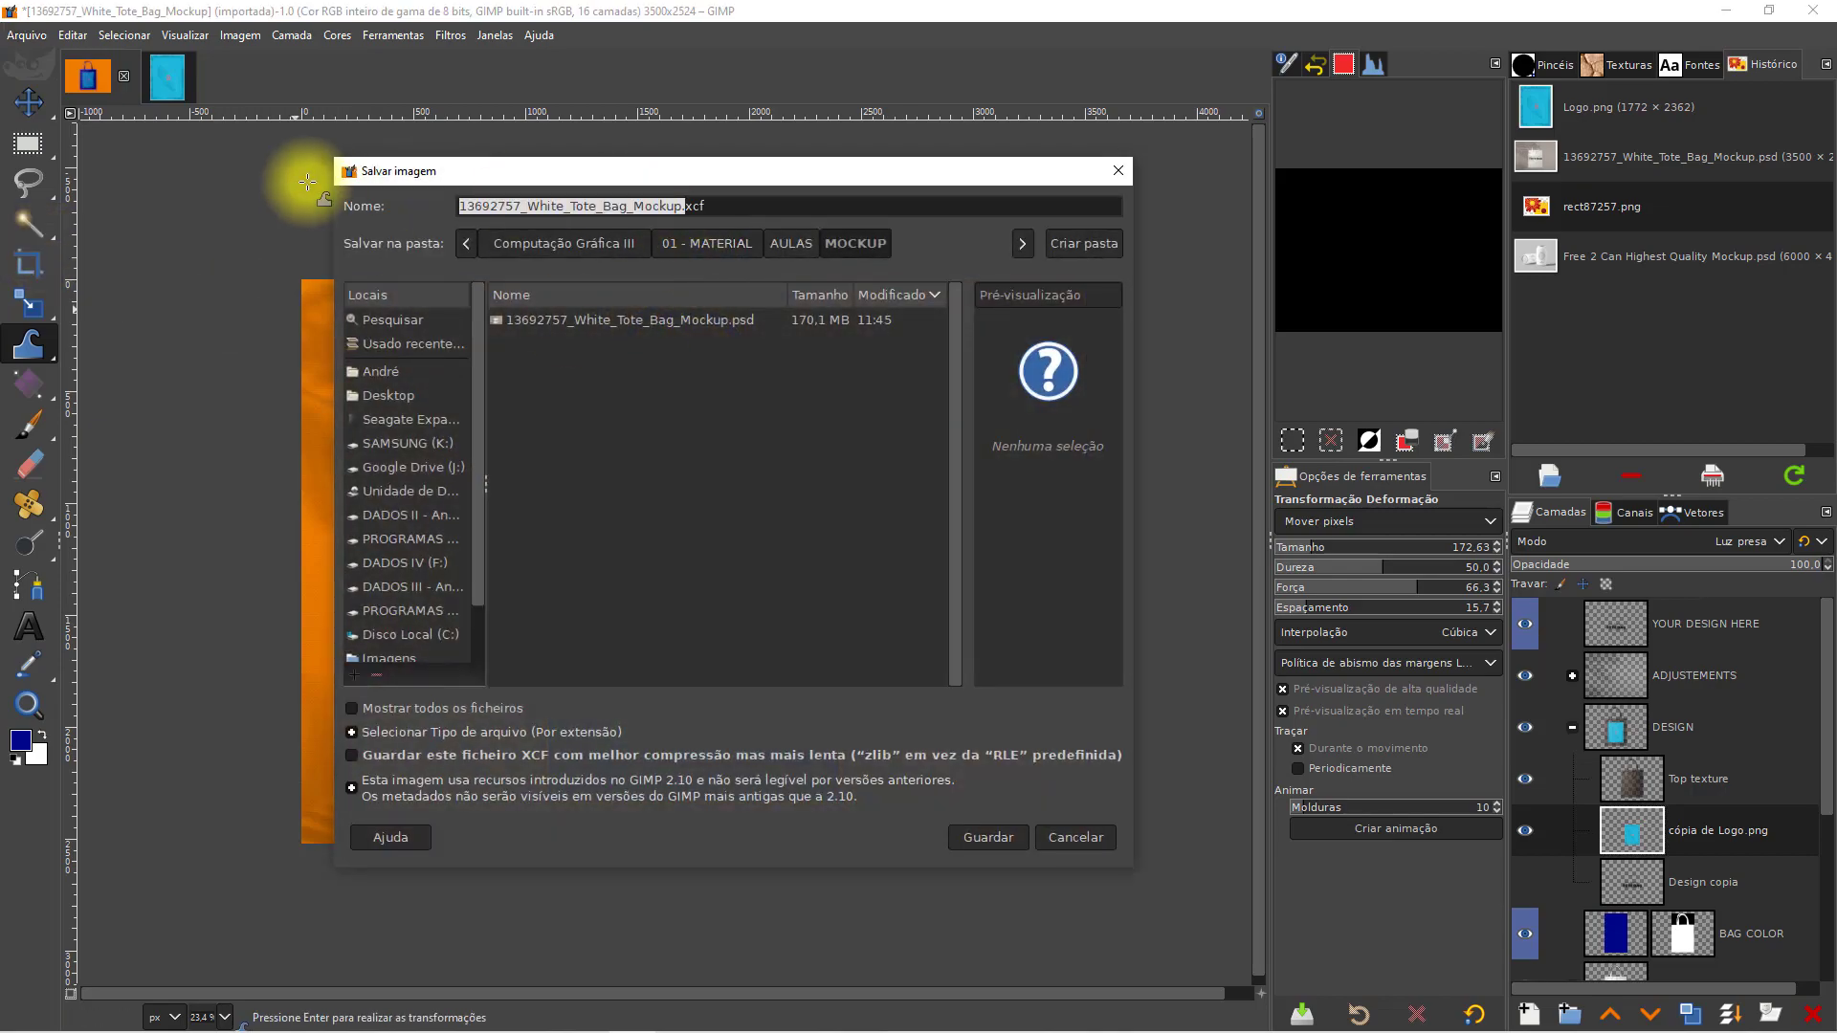
{"action": "type", "text": "MockupBolsa"}
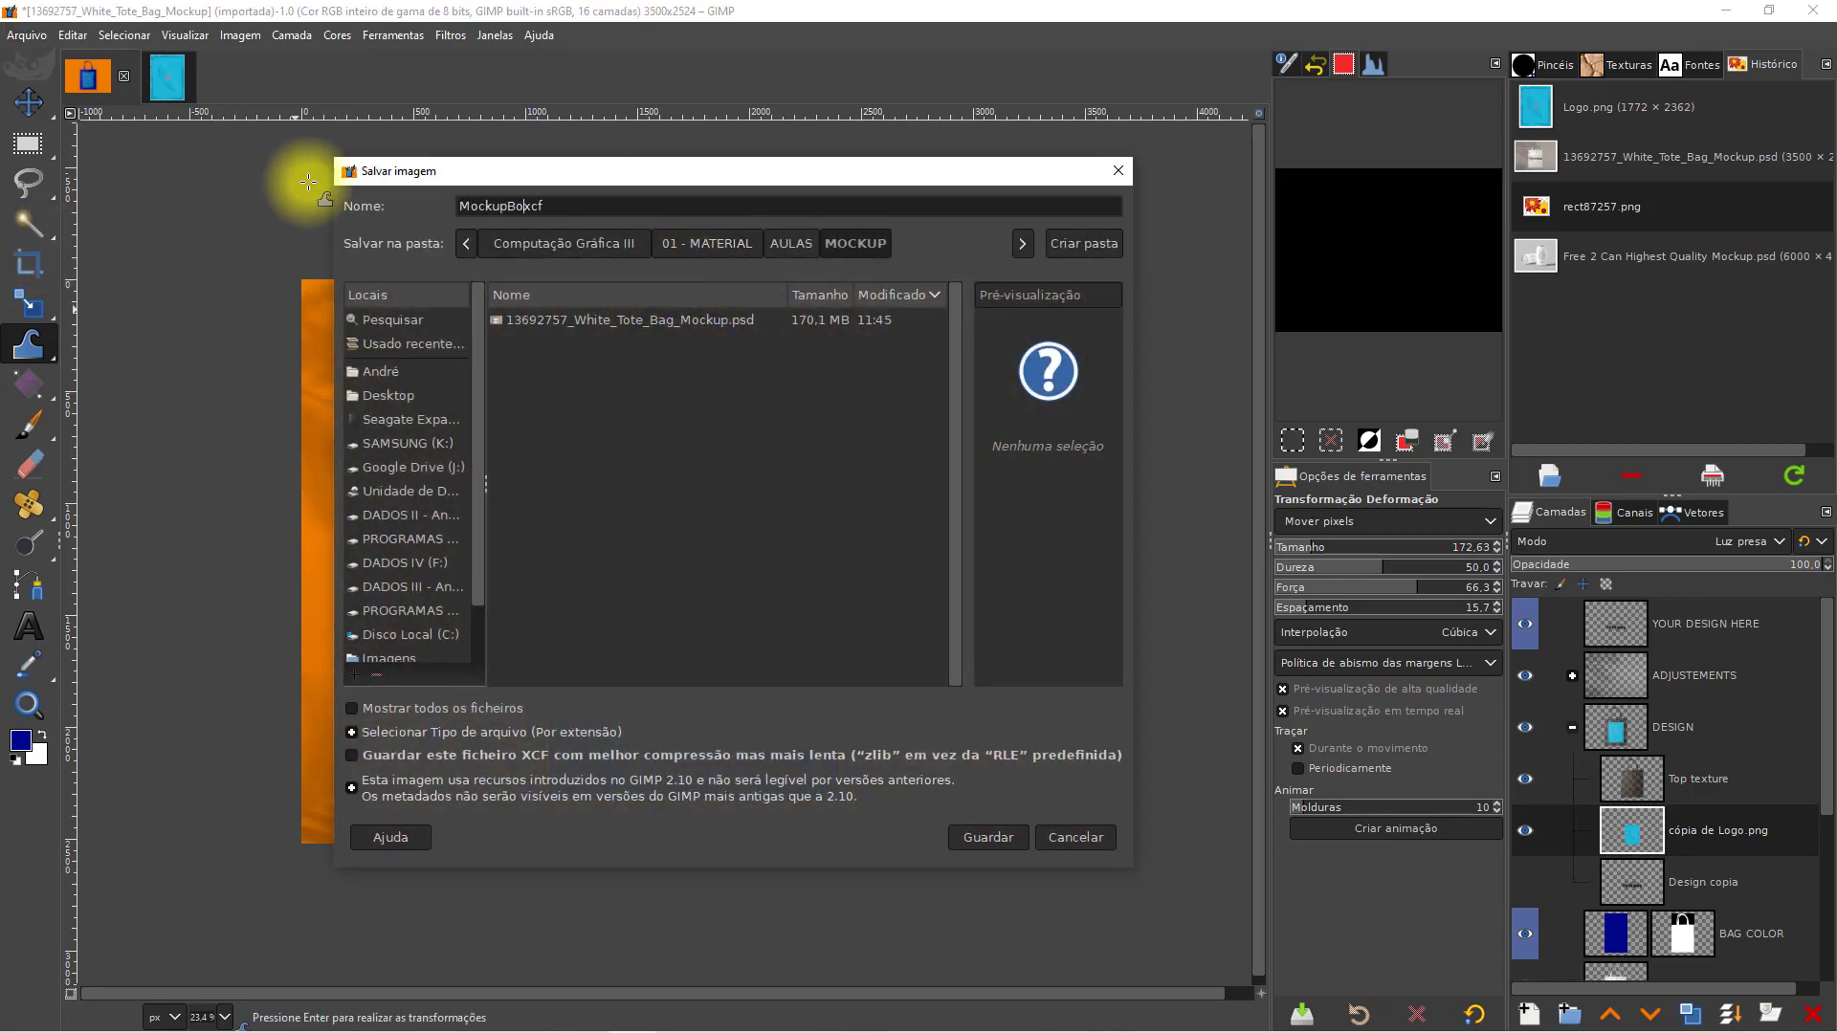
{"action": "type", "text": "comLogo"}
{"action": "left_click", "coordinate": [987, 838]}
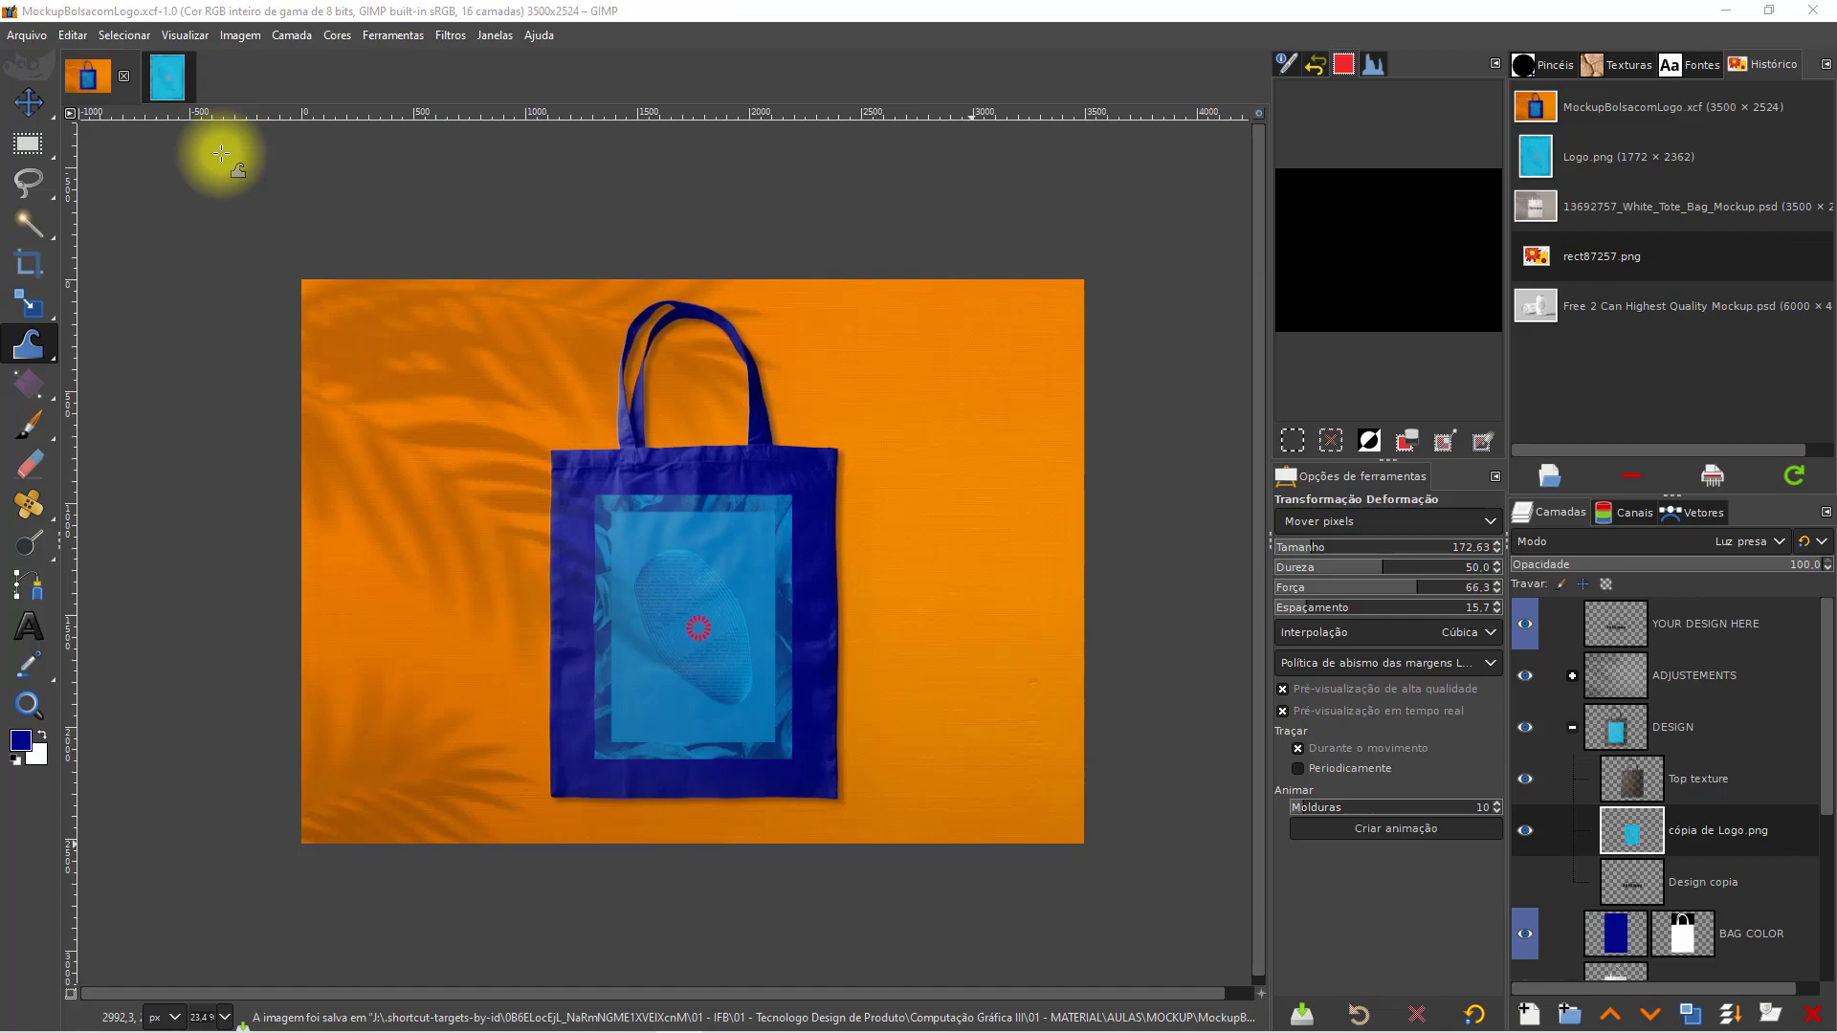
- Export the finished mockup as MockupBolsacomLogo.png to the MOCKUP folder
{"action": "left_click", "coordinate": [27, 35]}
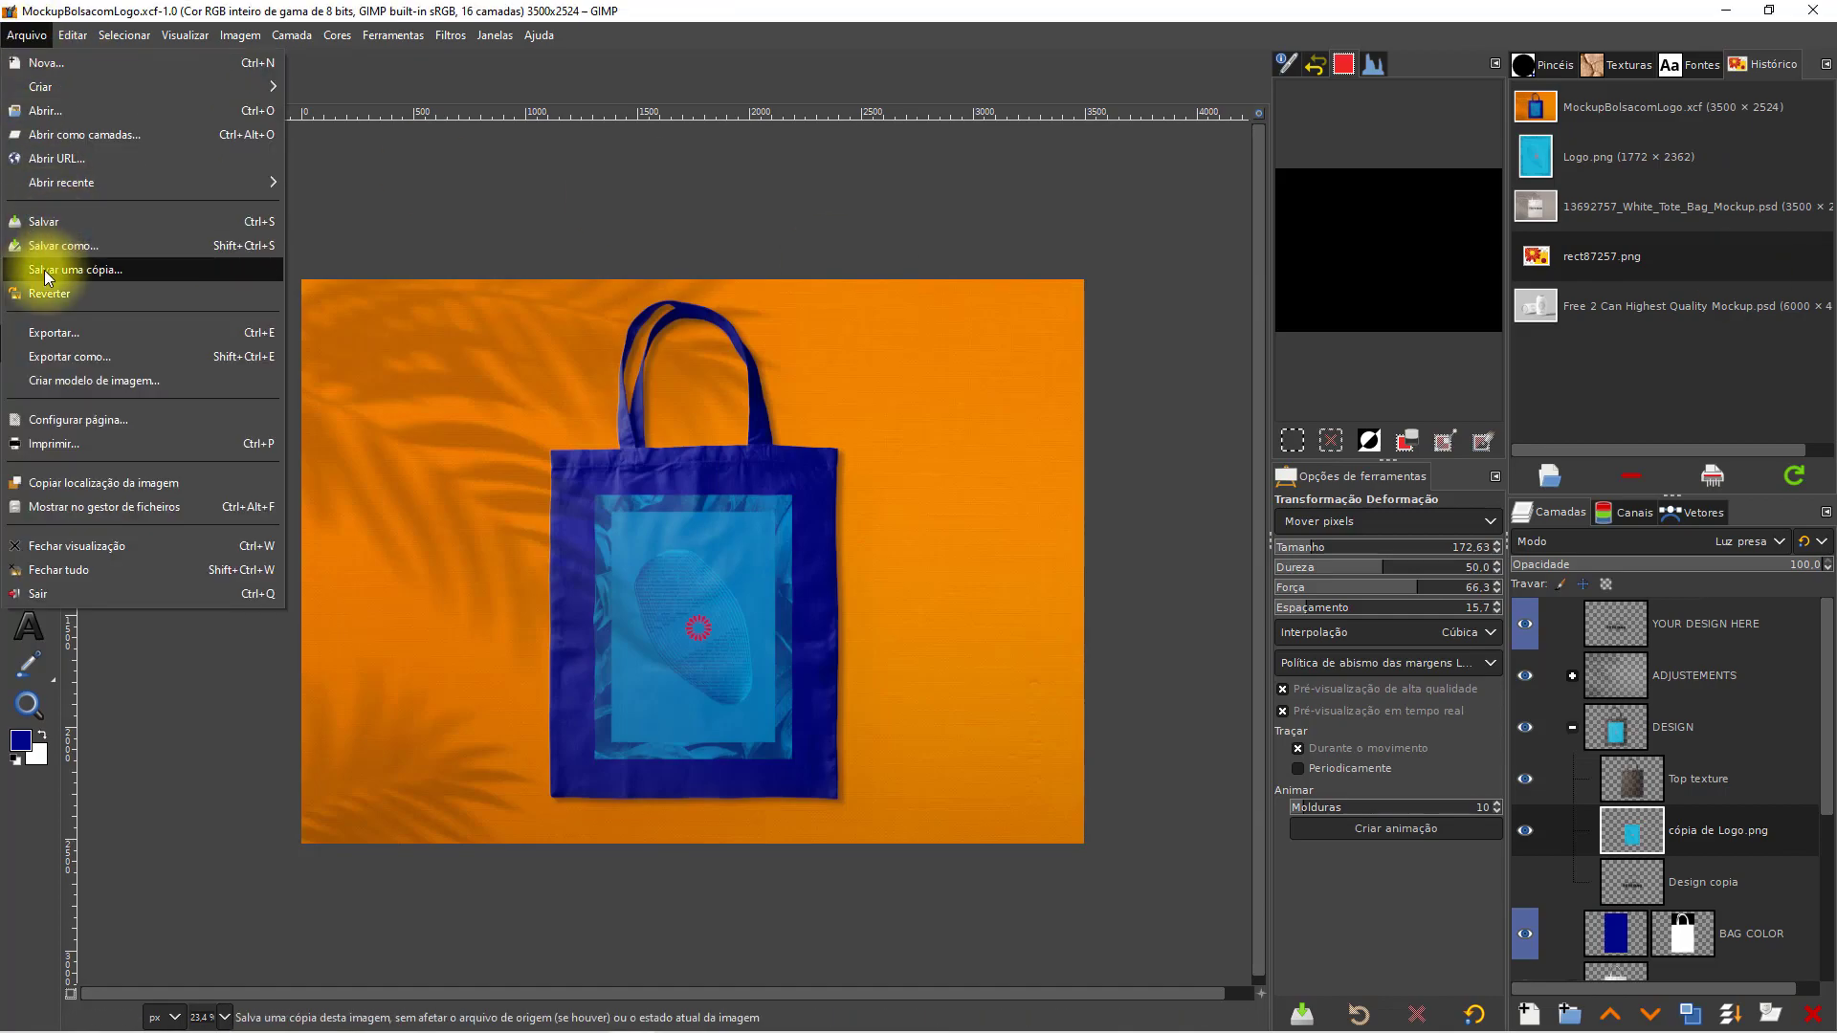
{"action": "left_click", "coordinate": [85, 336]}
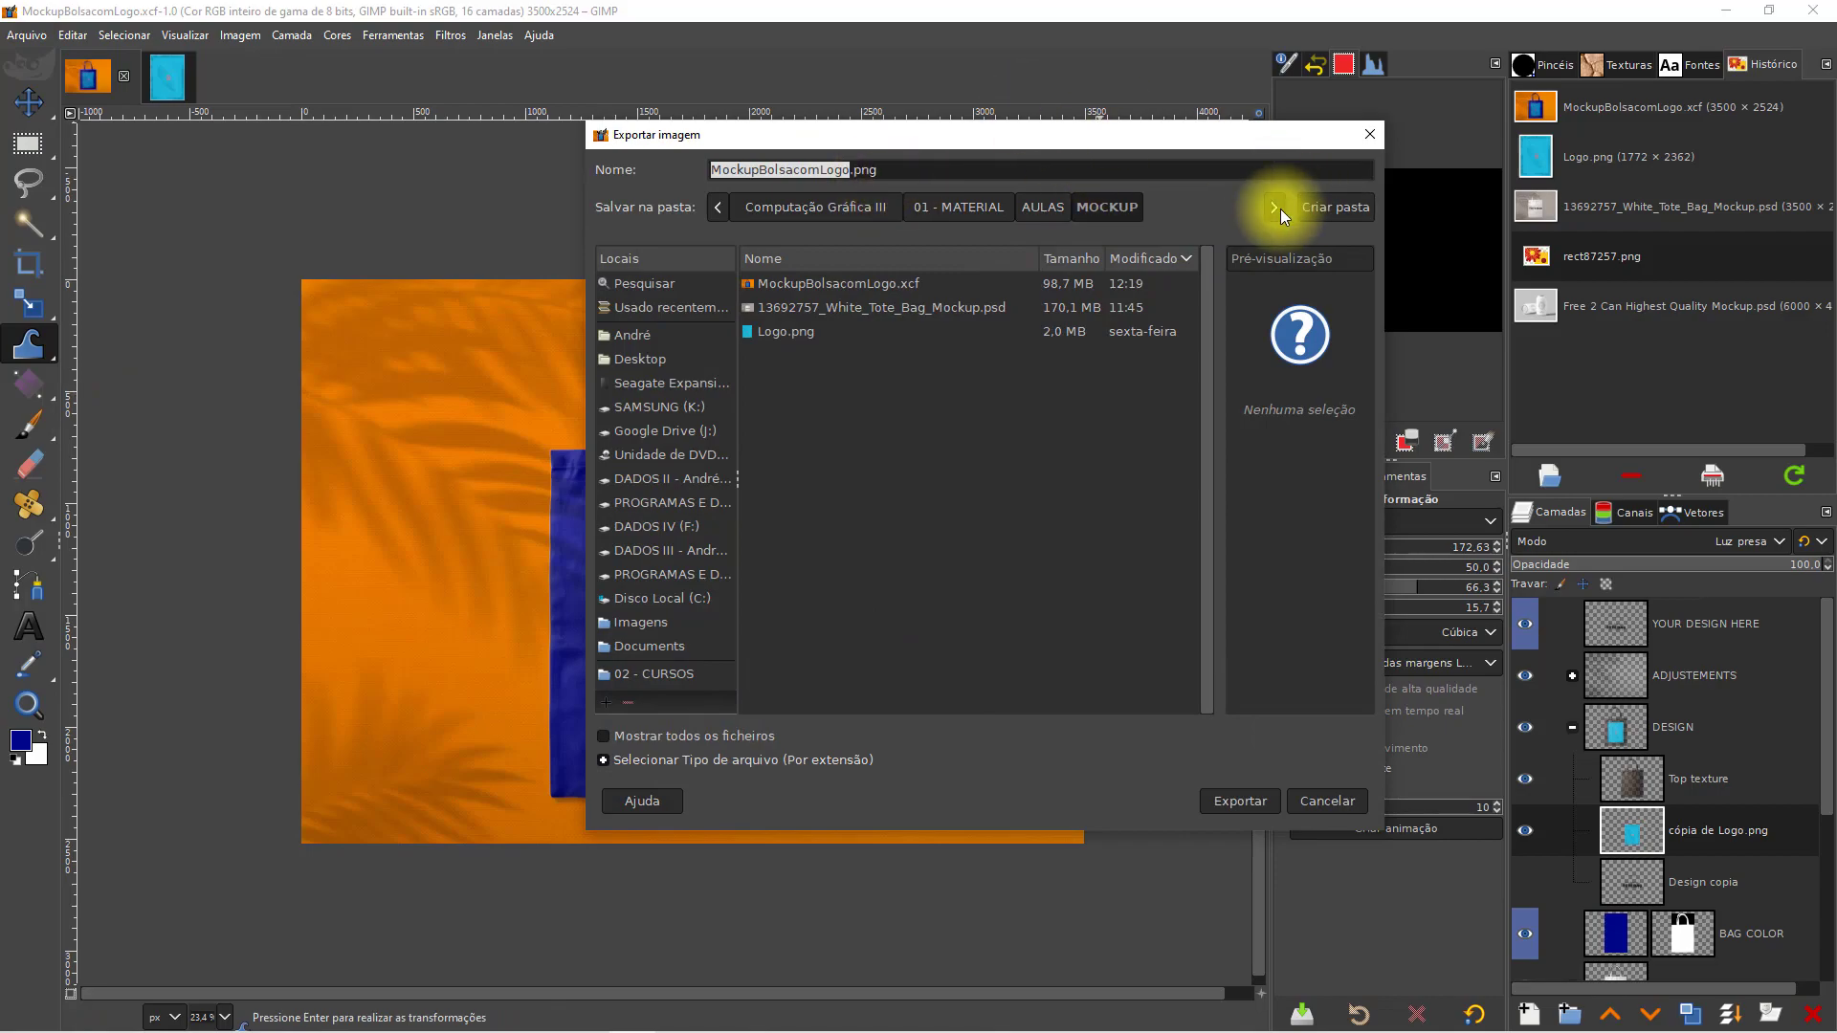
{"action": "left_click", "coordinate": [1232, 795]}
{"action": "left_click", "coordinate": [976, 727]}
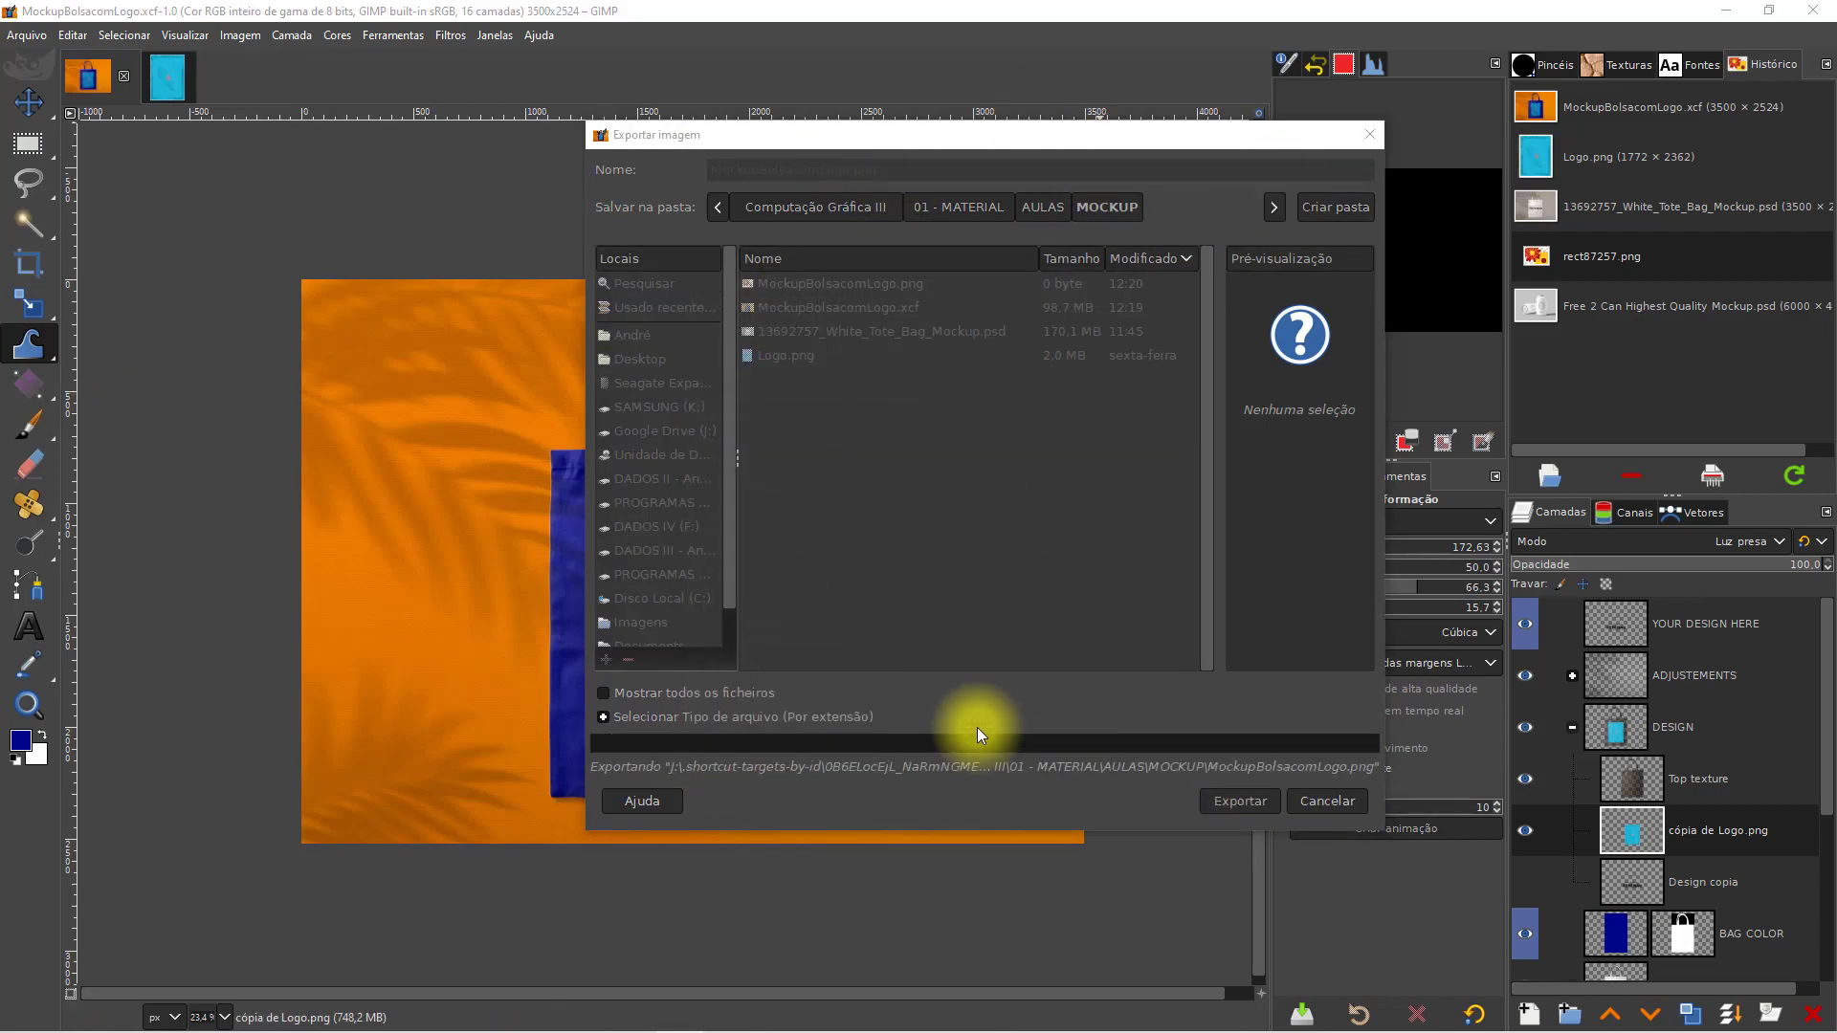